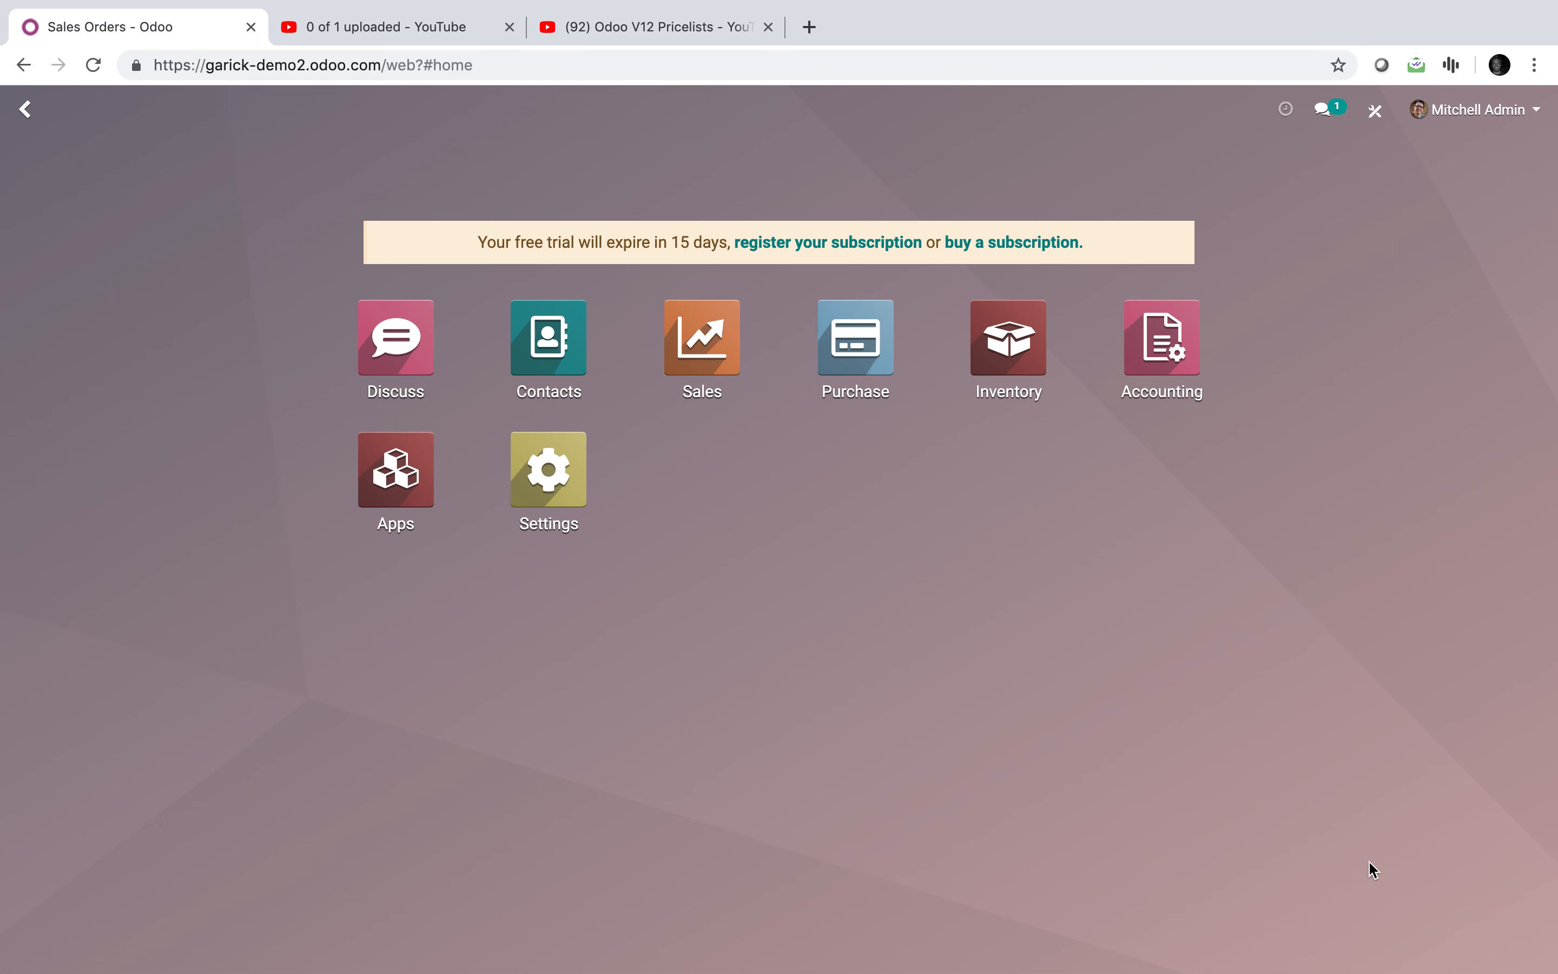
Step: Create a new pricelist named with the customer's name plus 'Pricing' and open its All Products rule
{"action": "type", "text": "price"}
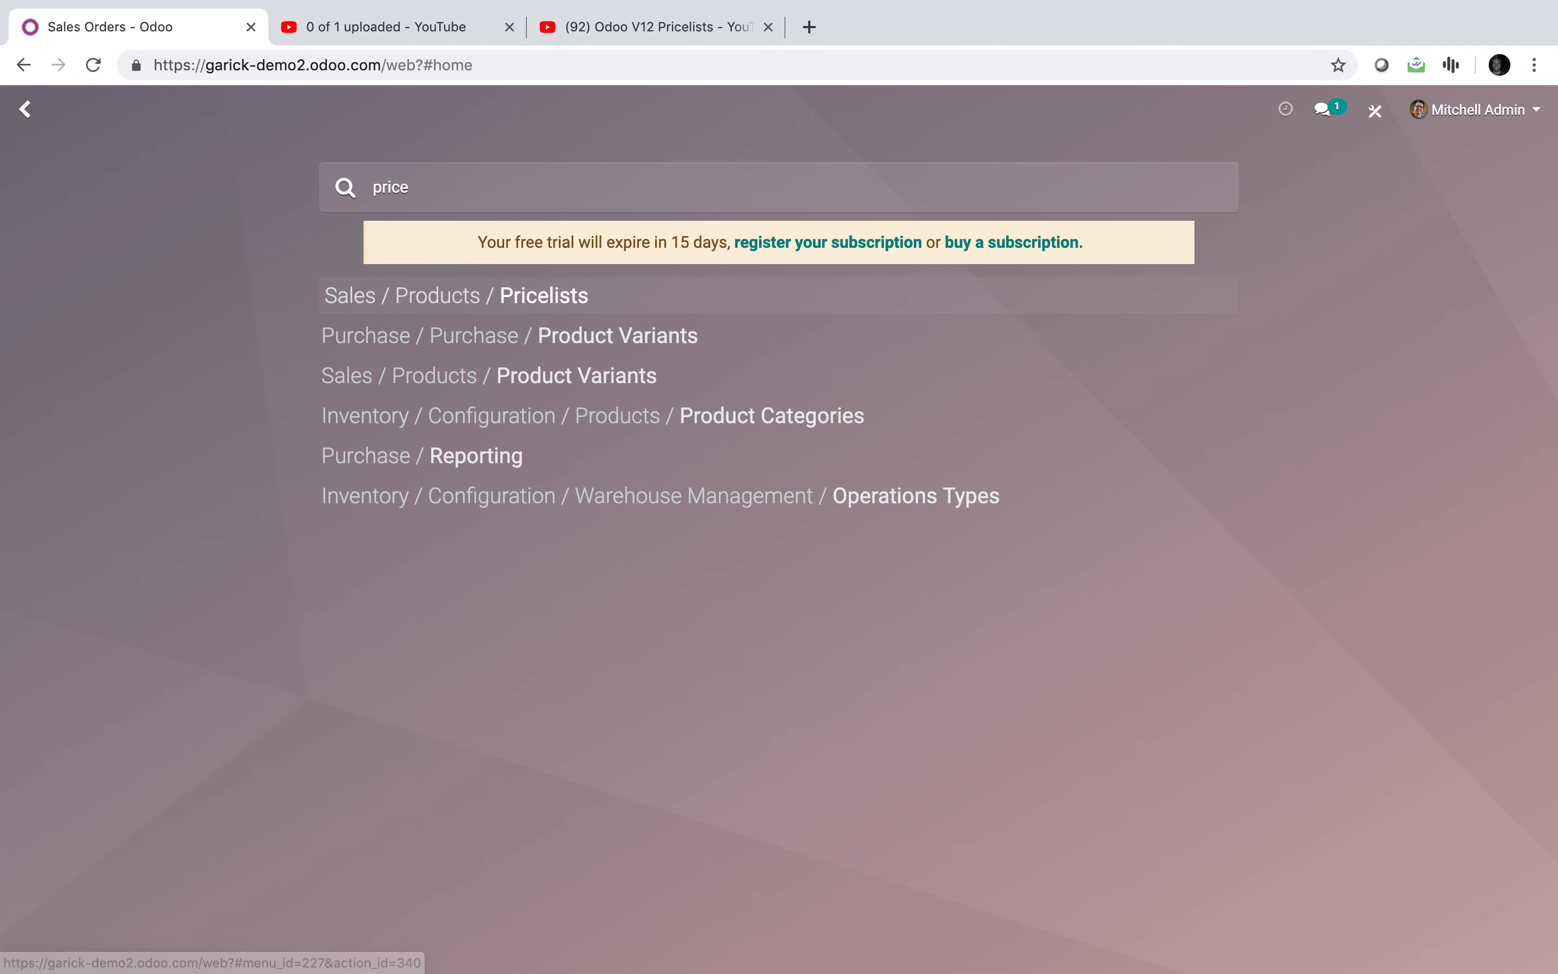
{"action": "key", "text": "Return"}
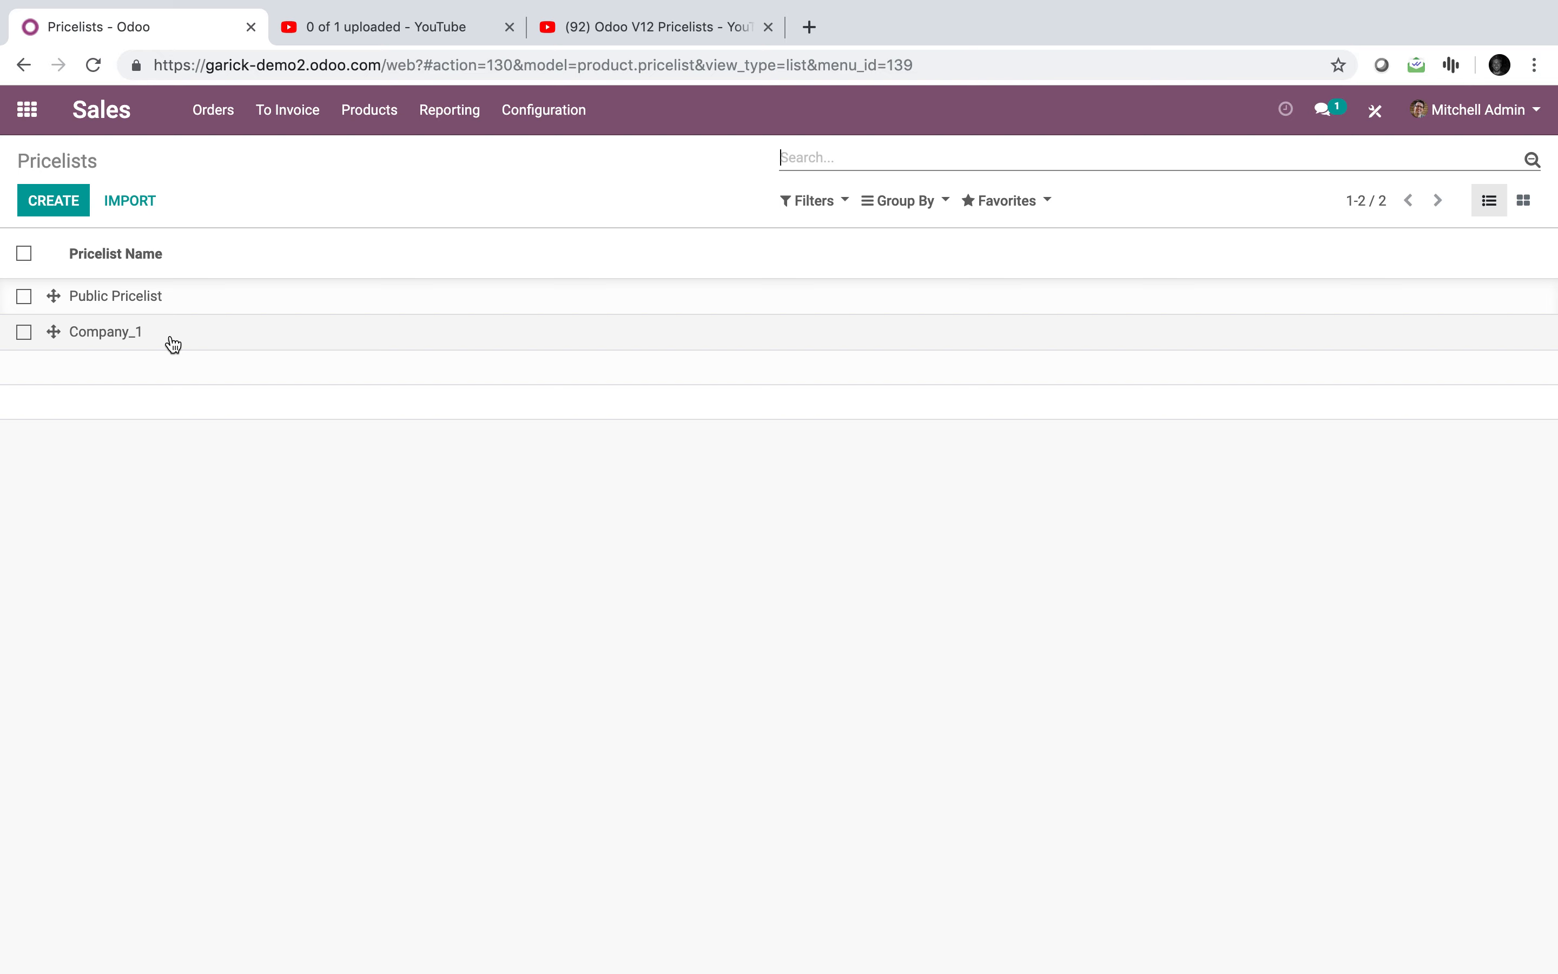
{"action": "left_click", "coordinate": [62, 209]}
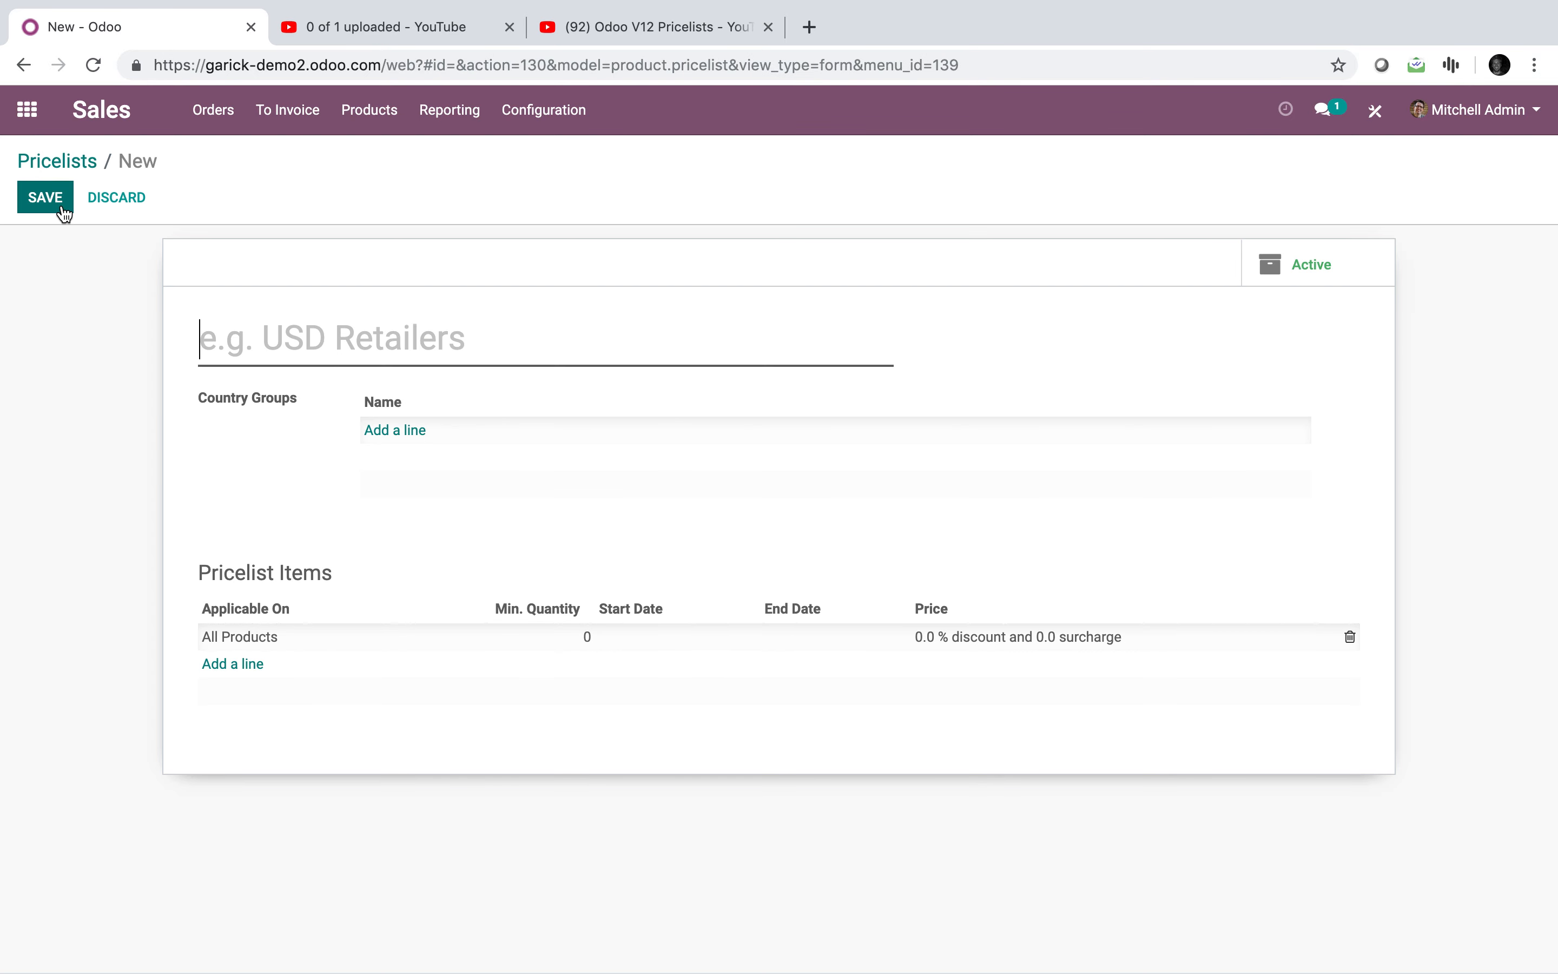
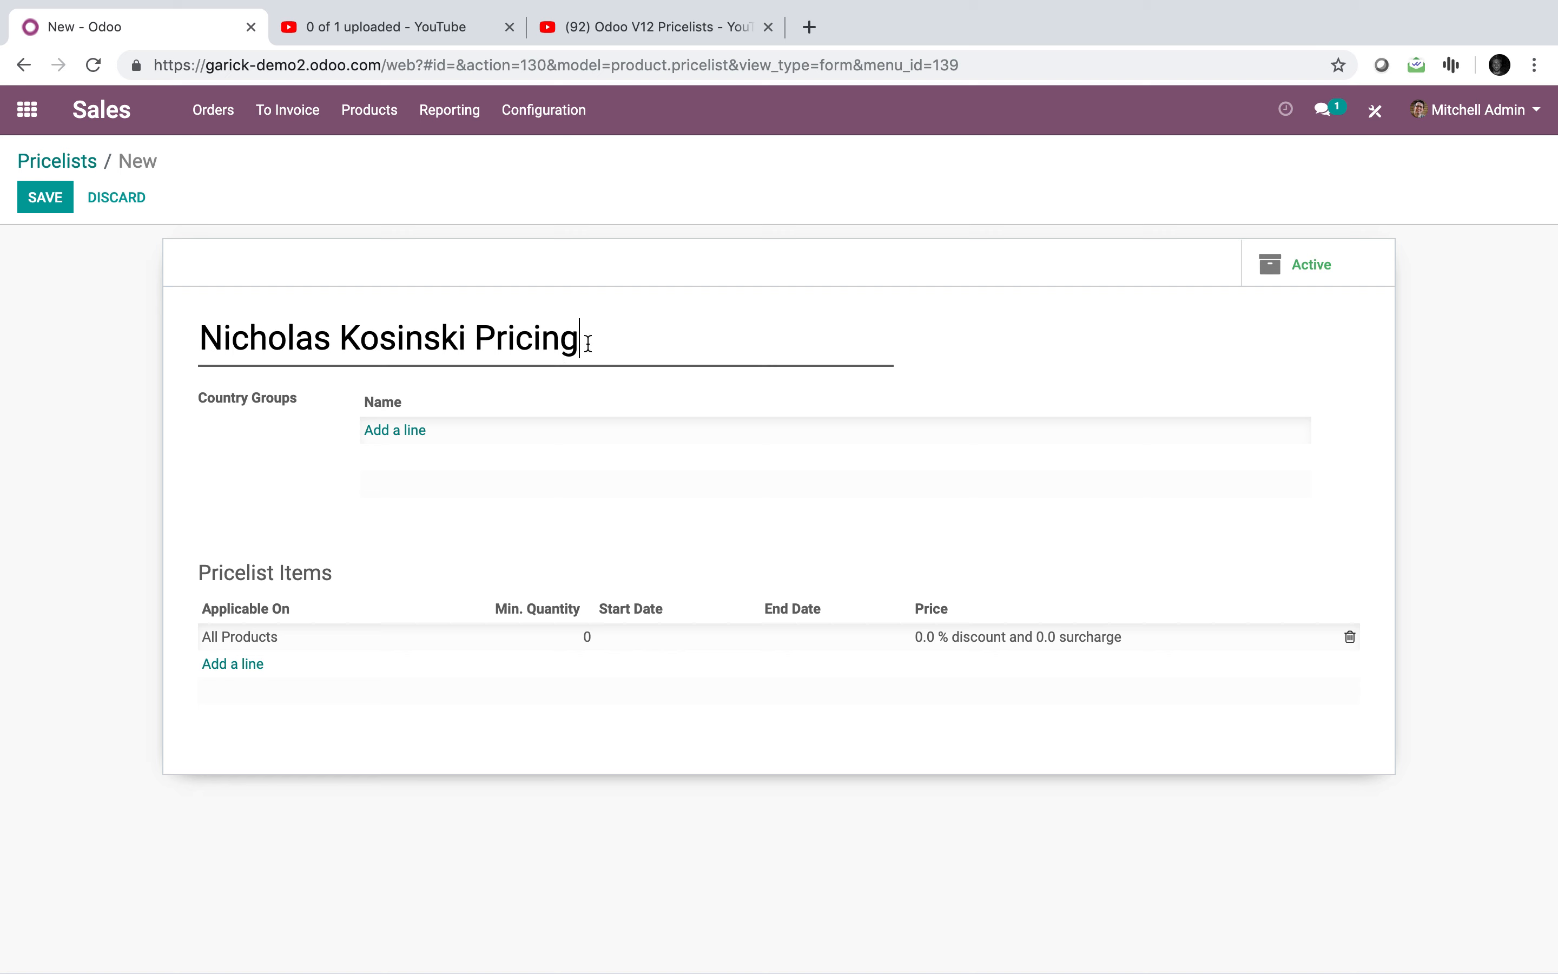
{"action": "left_click_drag", "start_coordinate": [588, 342], "coordinate": [142, 344]}
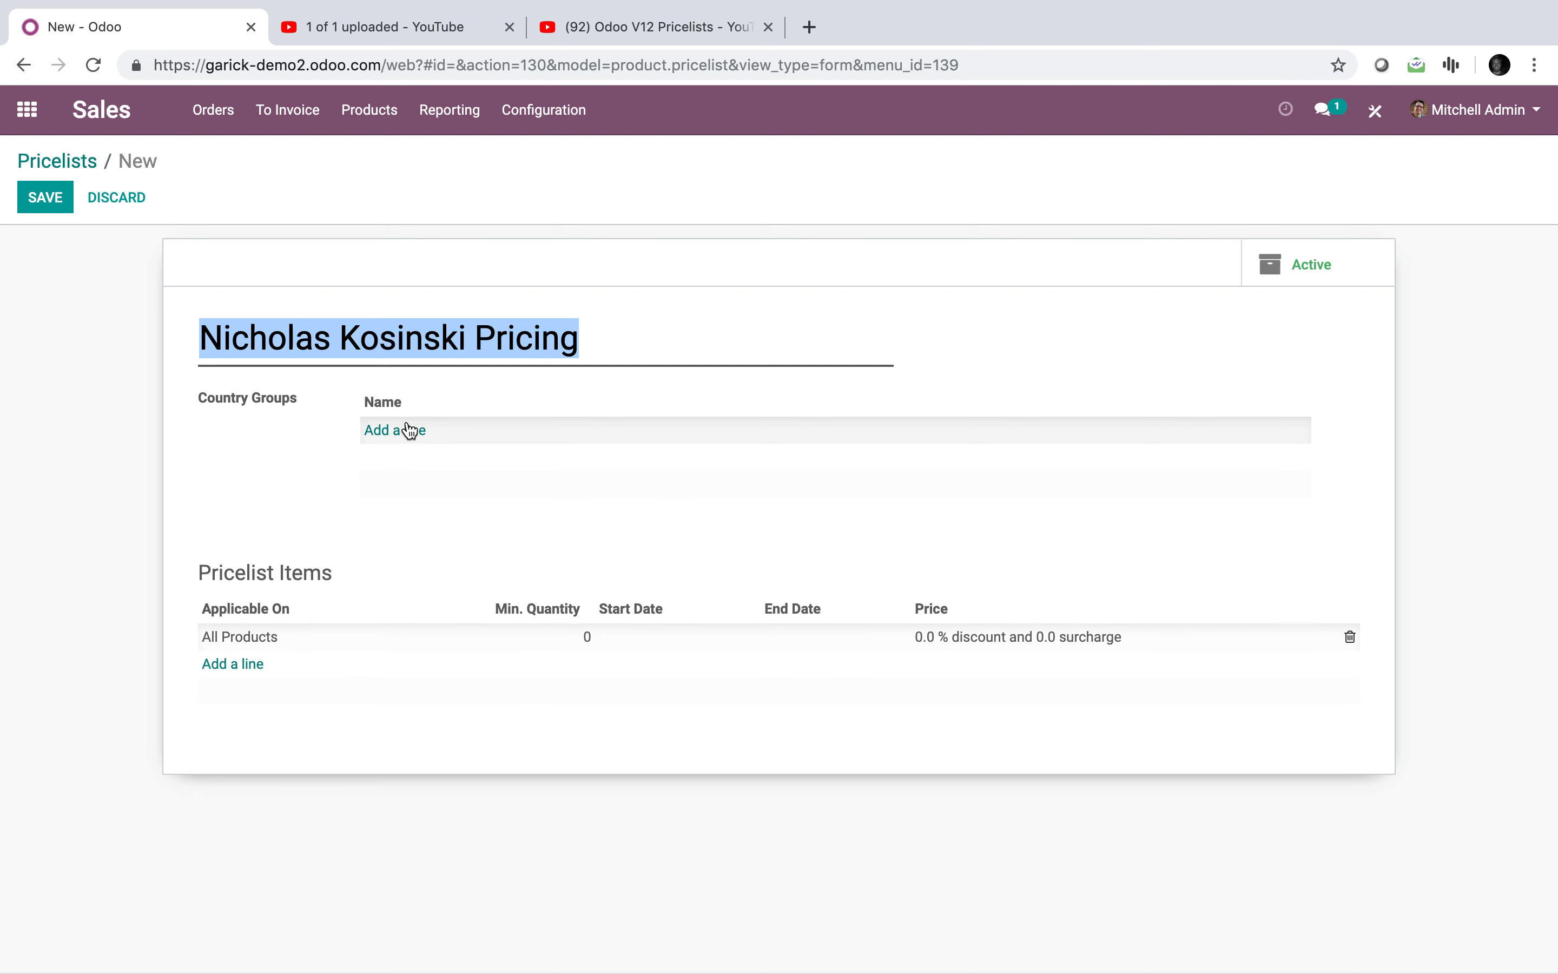
{"action": "left_click", "coordinate": [238, 644]}
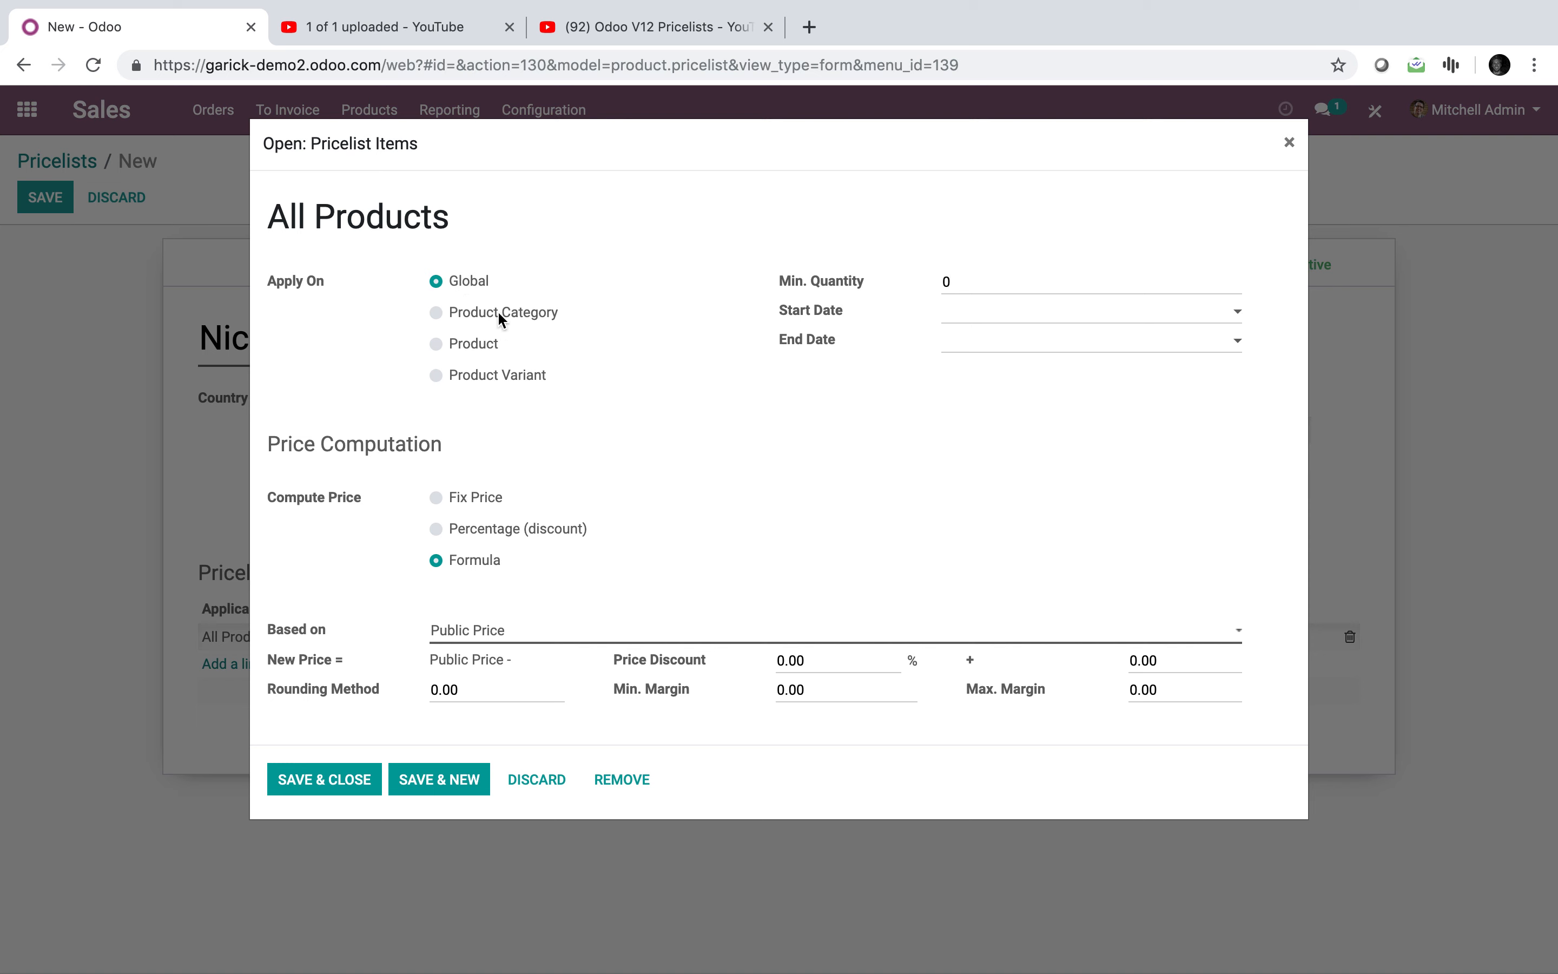
Step: Set the price rule to apply to the single product Plant 1
{"action": "left_click", "coordinate": [484, 346]}
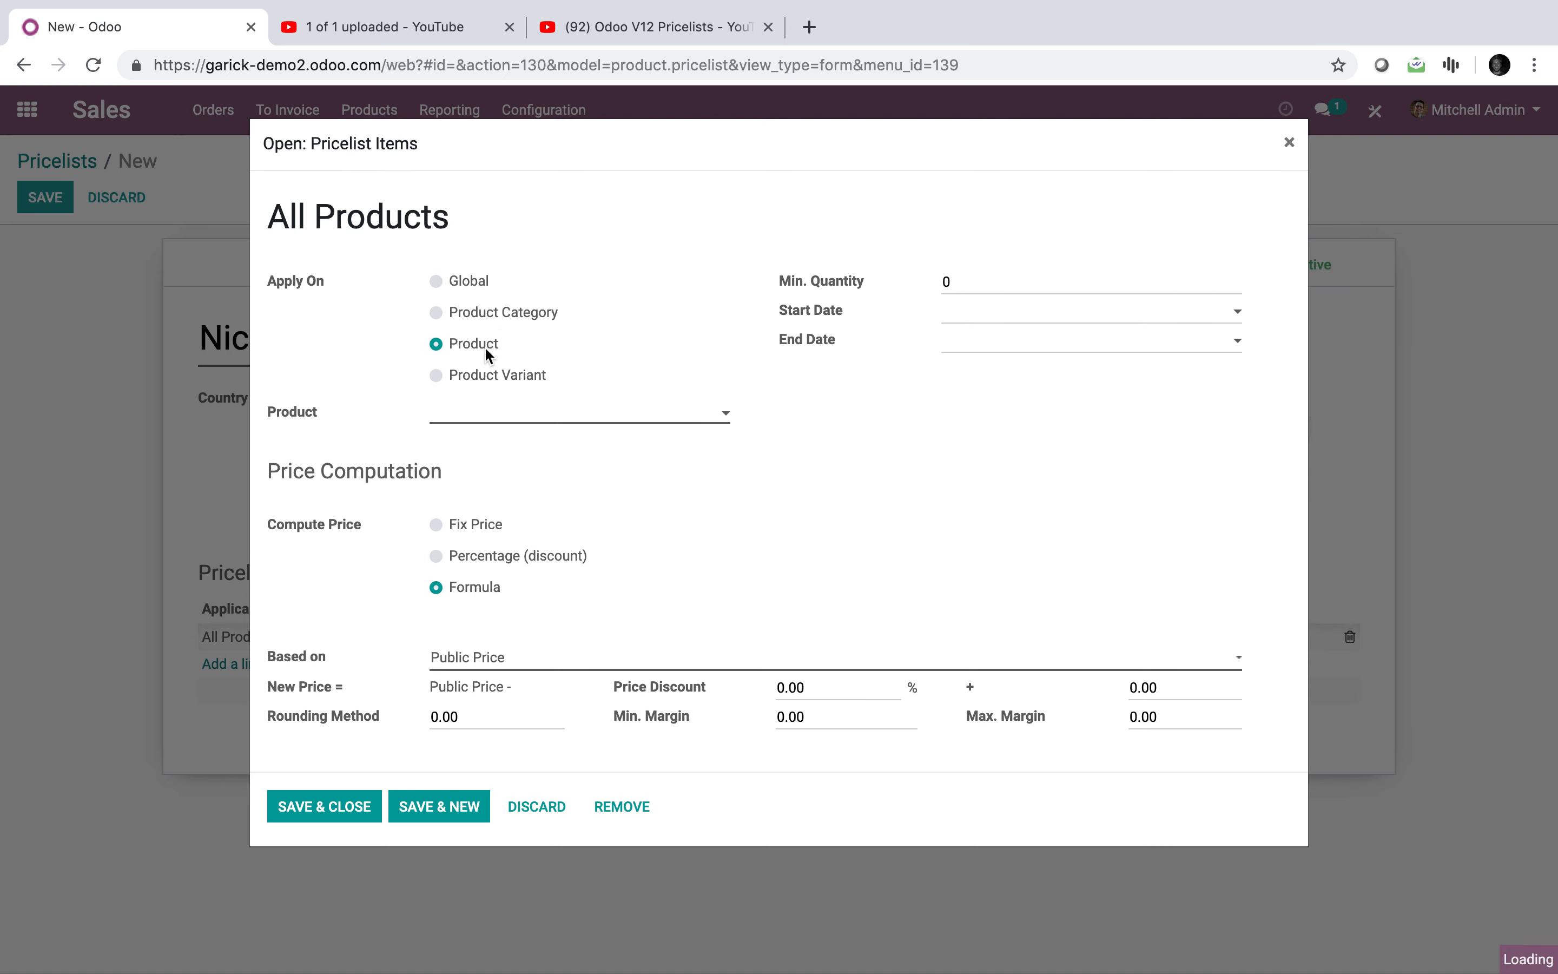
{"action": "left_click", "coordinate": [494, 405]}
{"action": "type", "text": "plan"}
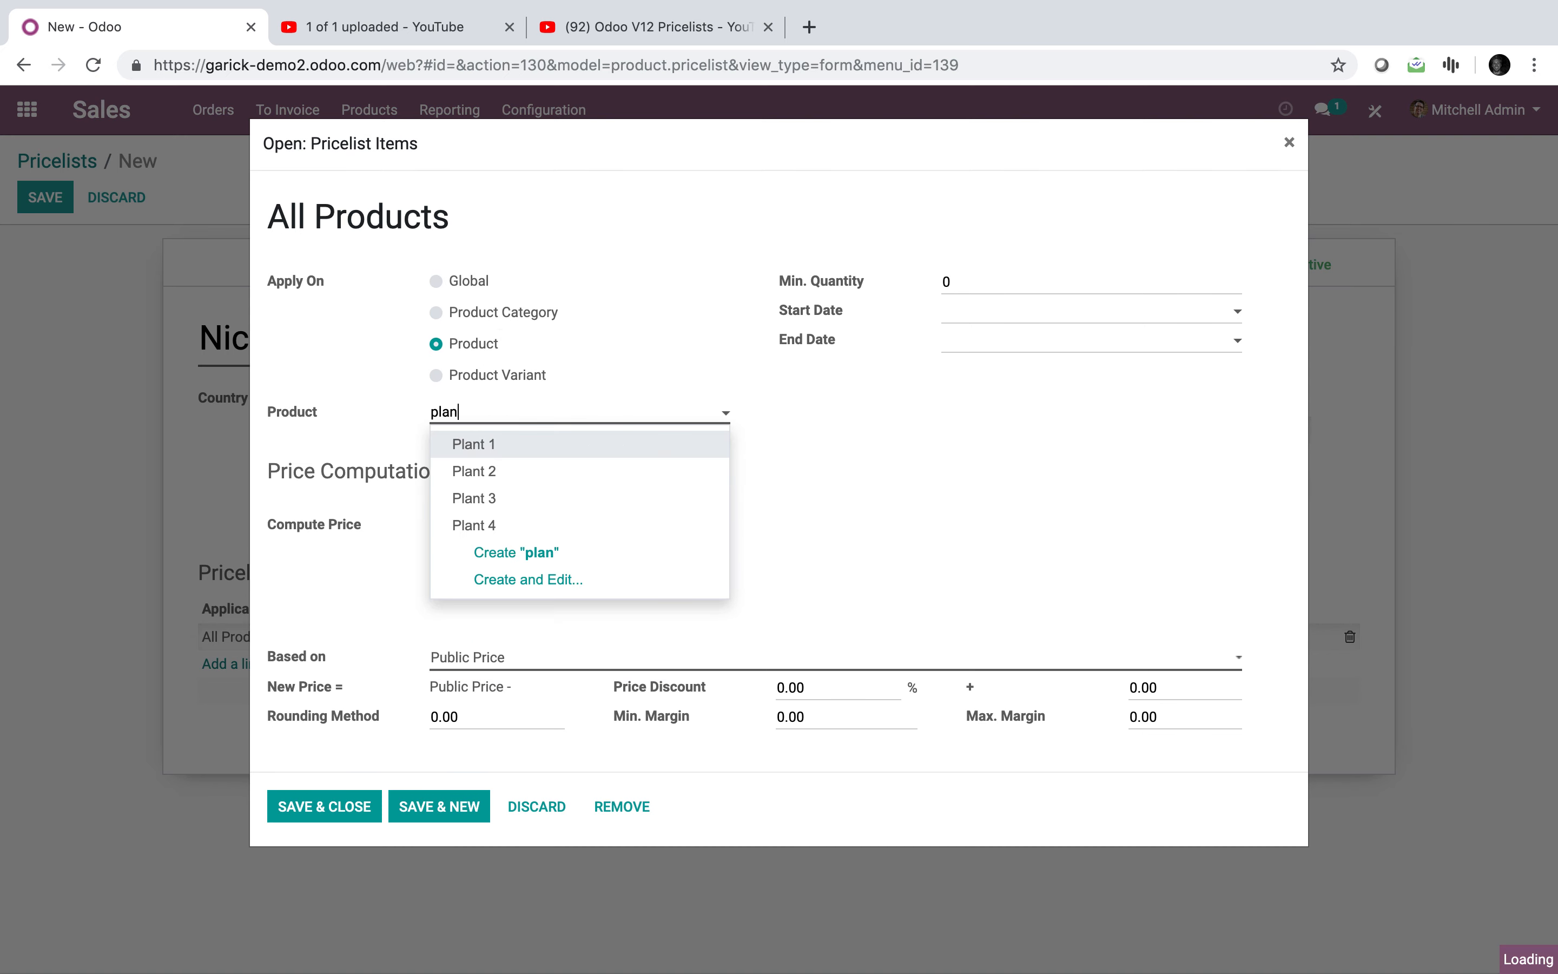
{"action": "left_click", "coordinate": [638, 336]}
{"action": "left_click", "coordinate": [707, 318]}
{"action": "left_click", "coordinate": [531, 375]}
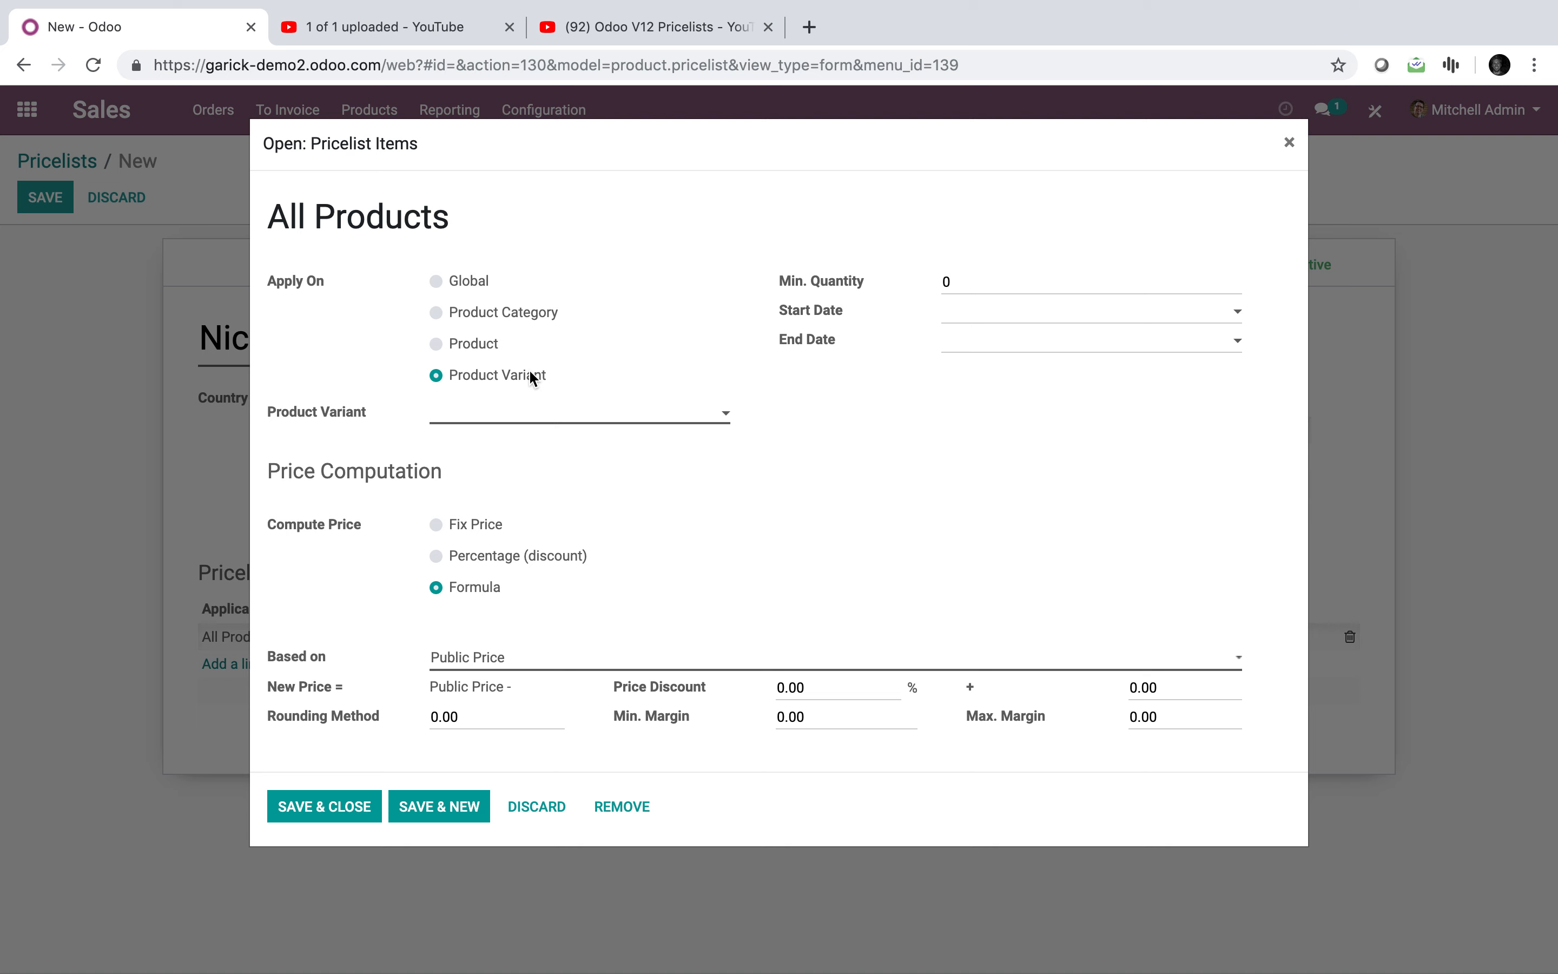
{"action": "left_click", "coordinate": [491, 345]}
{"action": "left_click", "coordinate": [551, 419]}
{"action": "type", "text": "plan"}
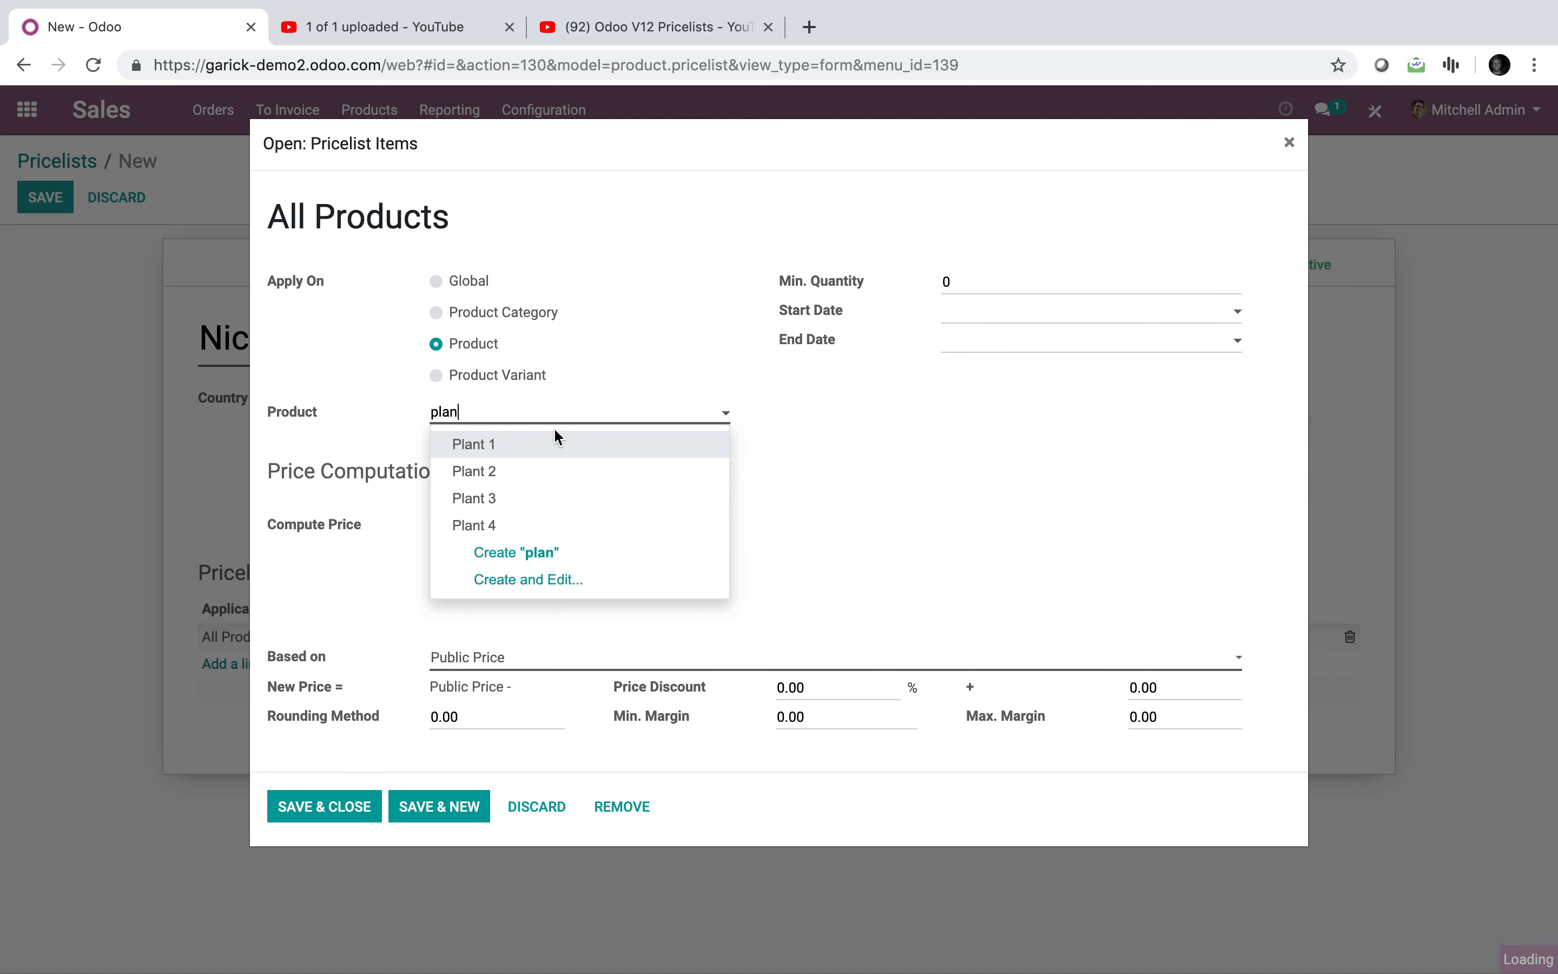
{"action": "left_click", "coordinate": [559, 451]}
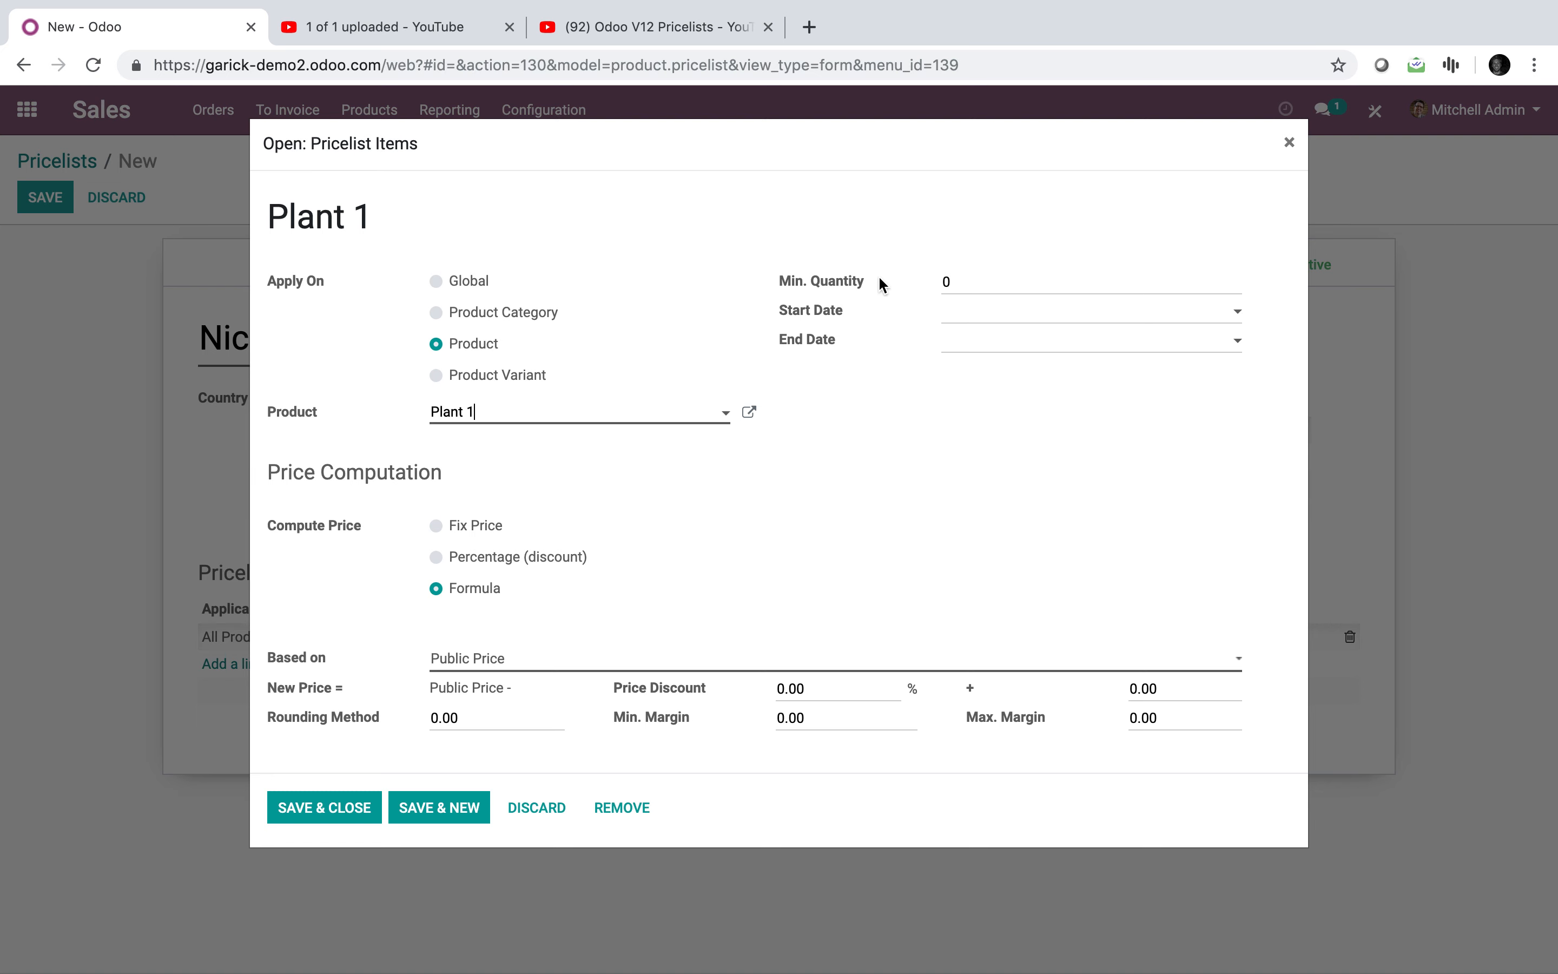
{"action": "left_click", "coordinate": [976, 281]}
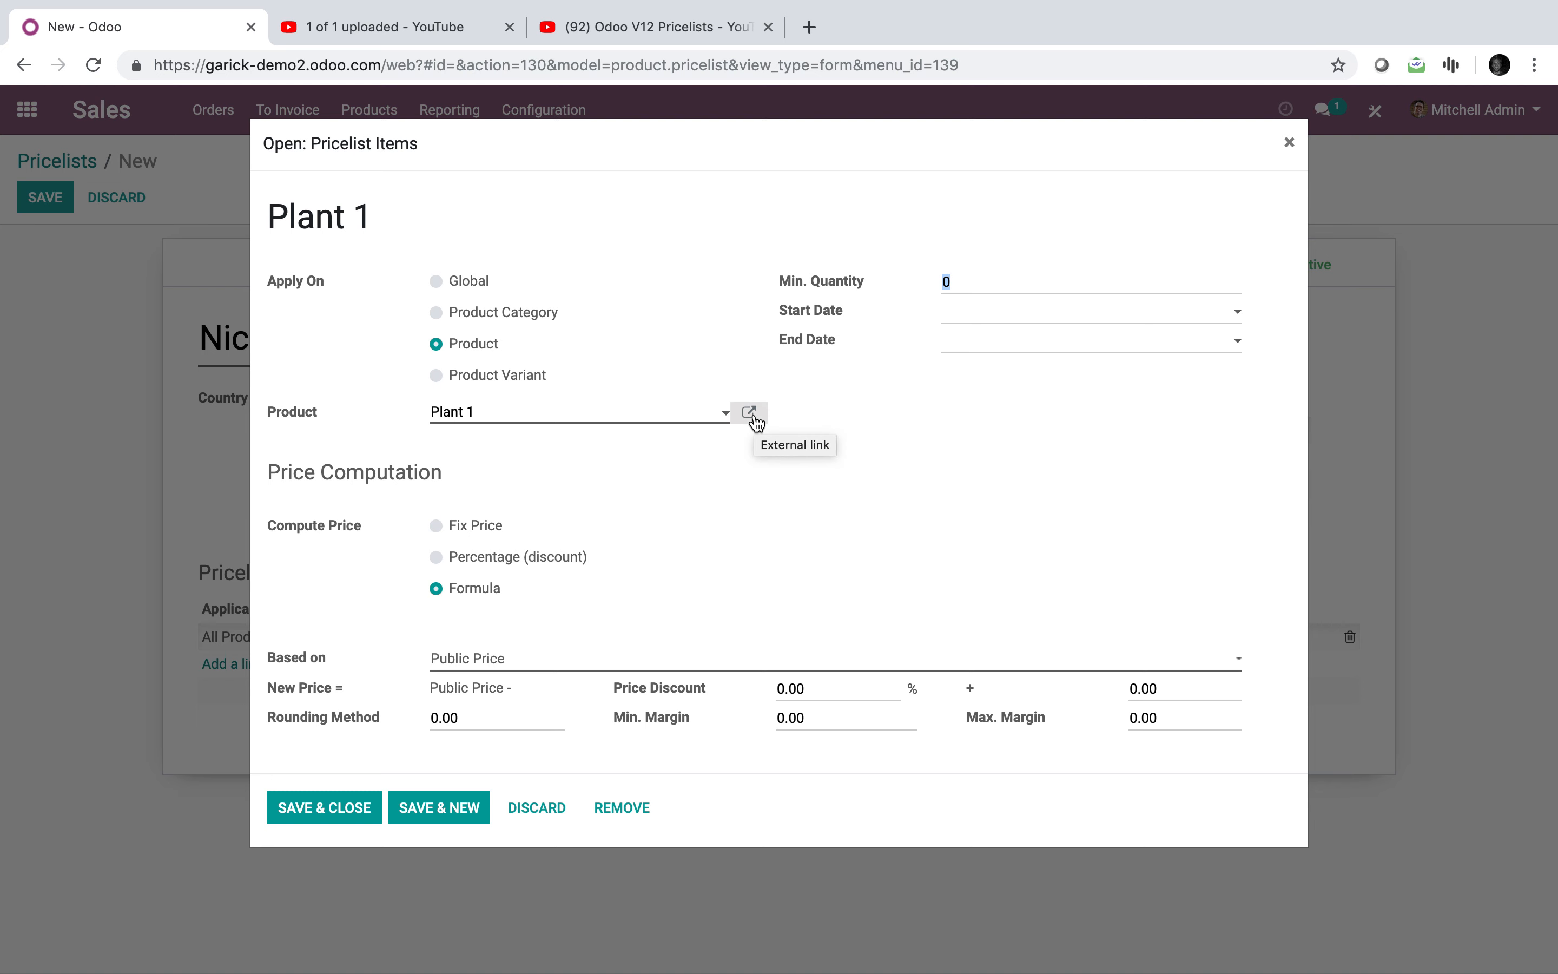
Step: Set the rule's minimum quantity to 5 and try a fixed price of 100 for Plant 1
{"action": "type", "text": "5"}
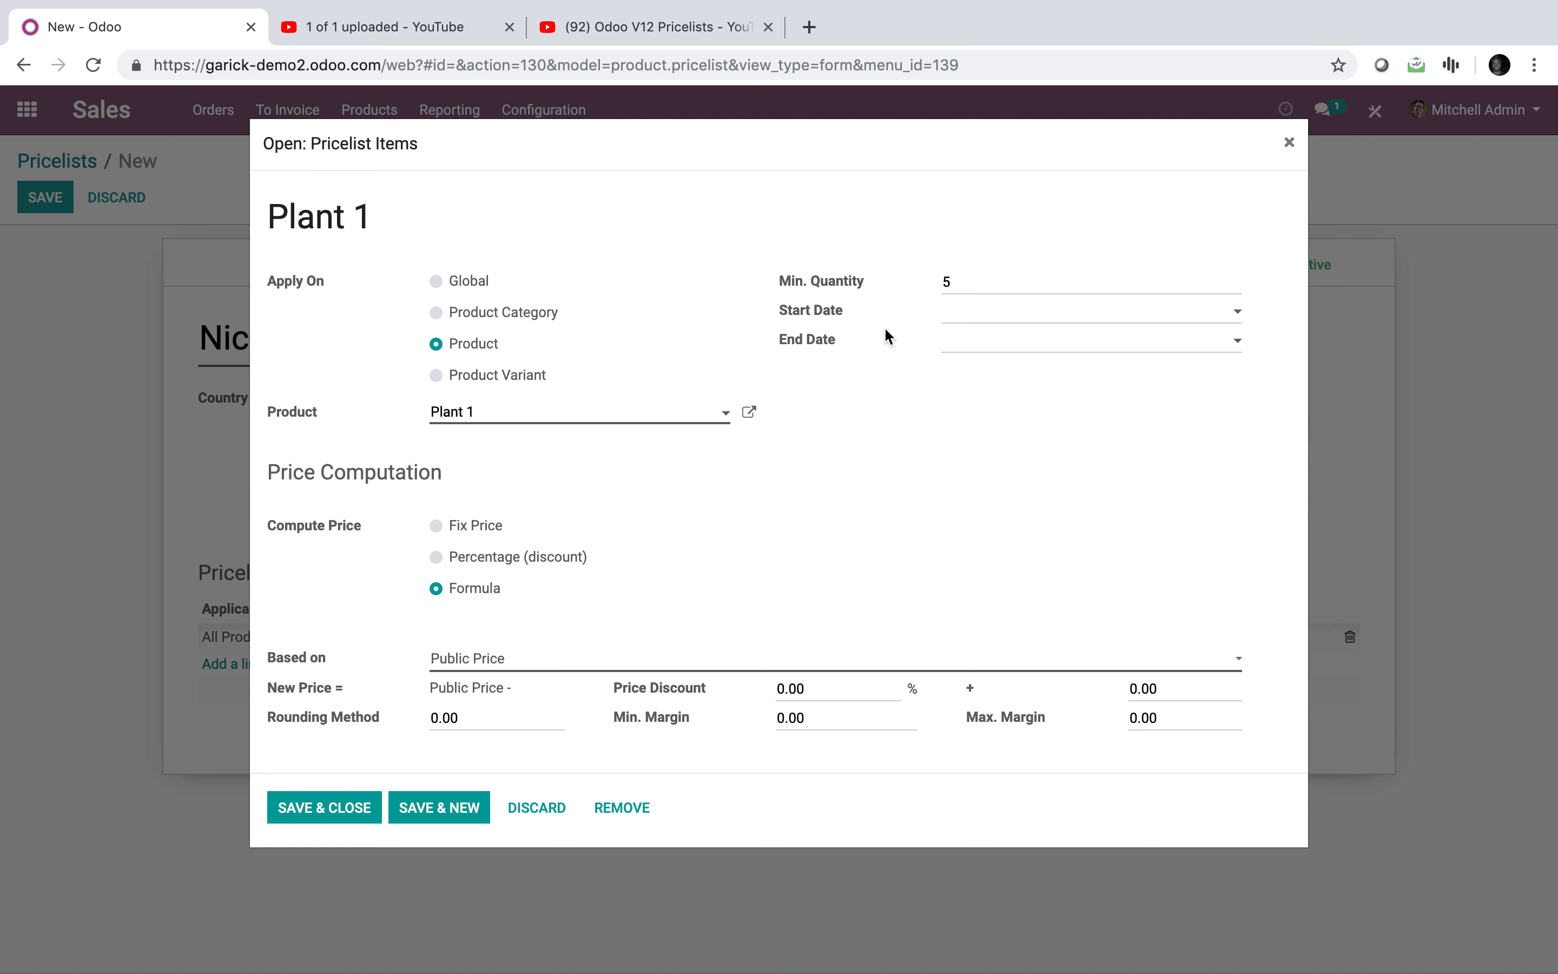
{"action": "left_click", "coordinate": [461, 535]}
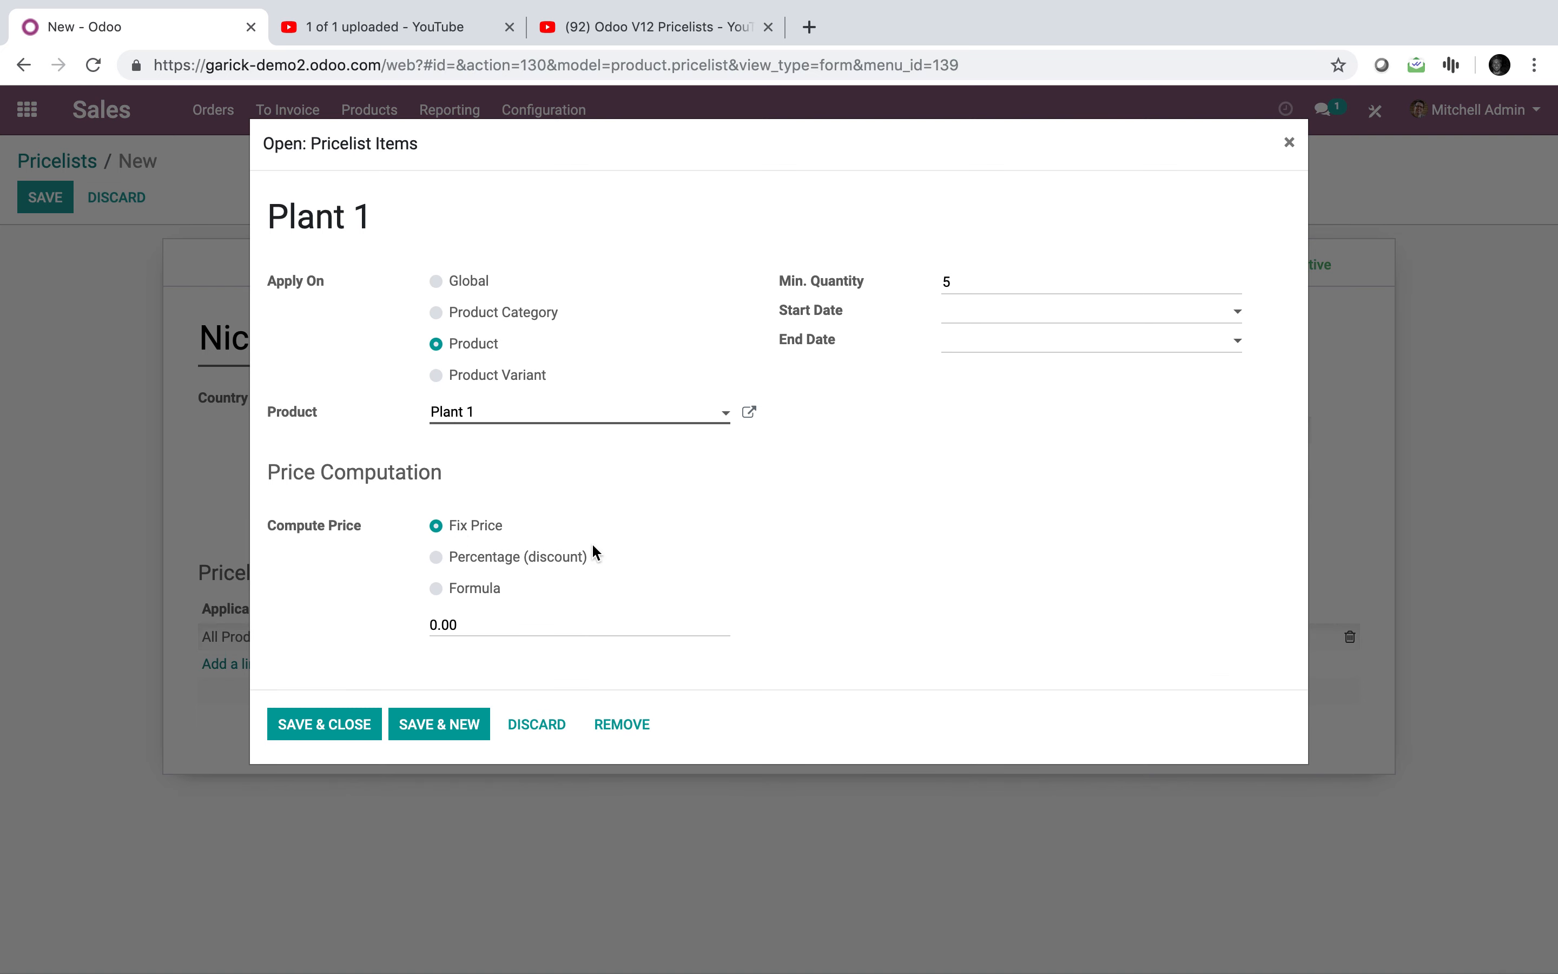
{"action": "left_click", "coordinate": [508, 624]}
{"action": "left_click", "coordinate": [763, 417]}
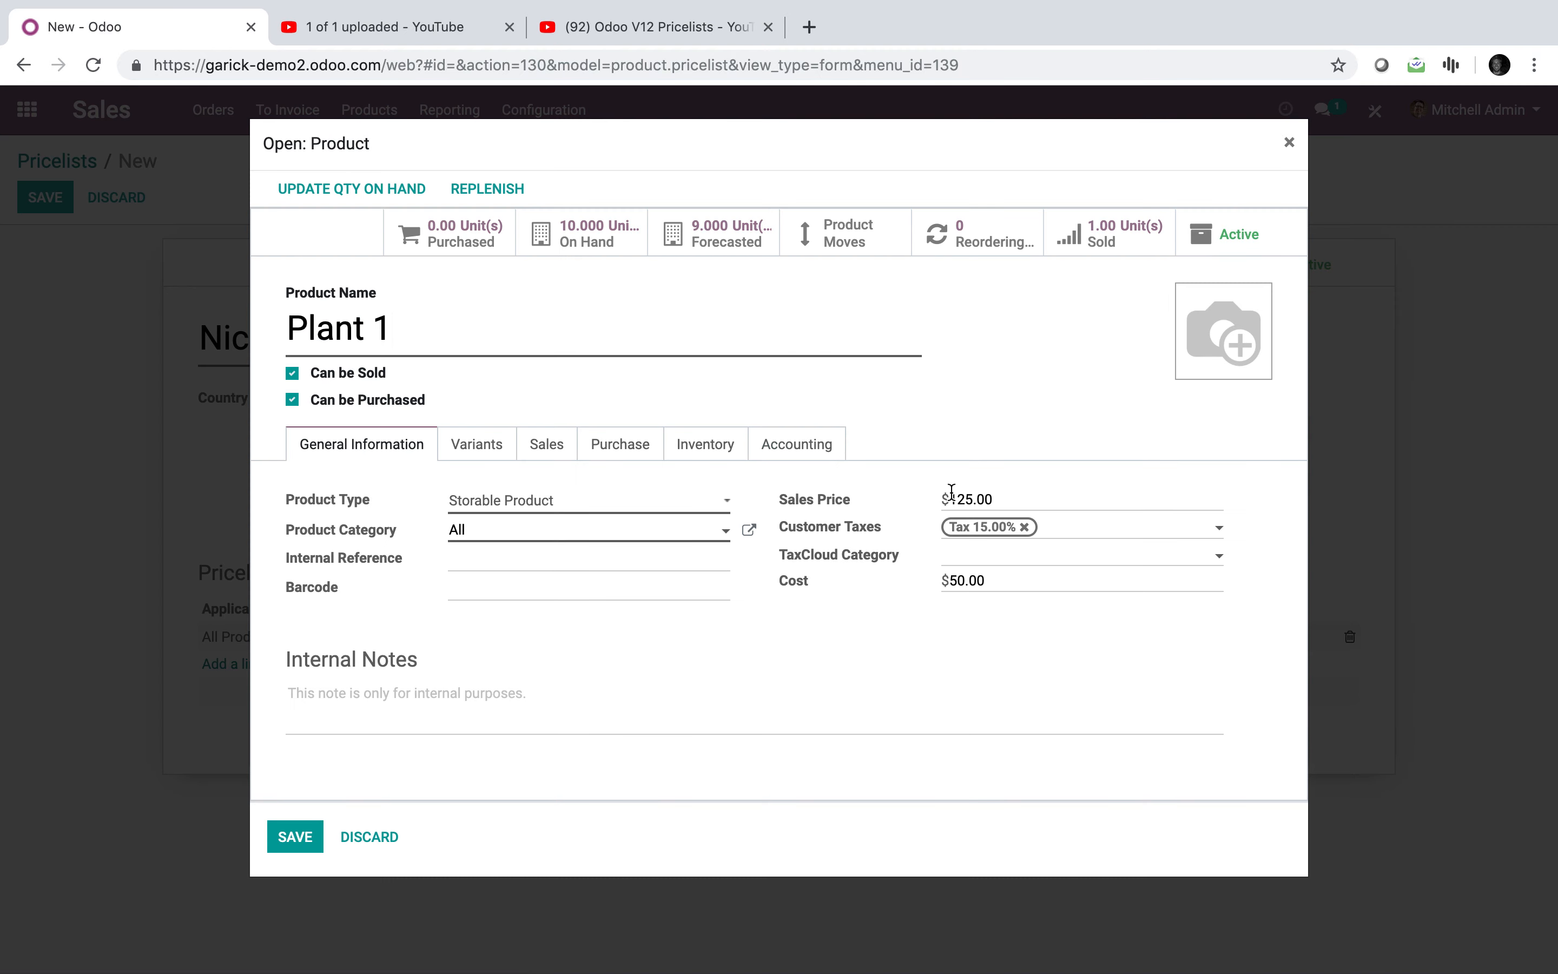
{"action": "left_click", "coordinate": [309, 844]}
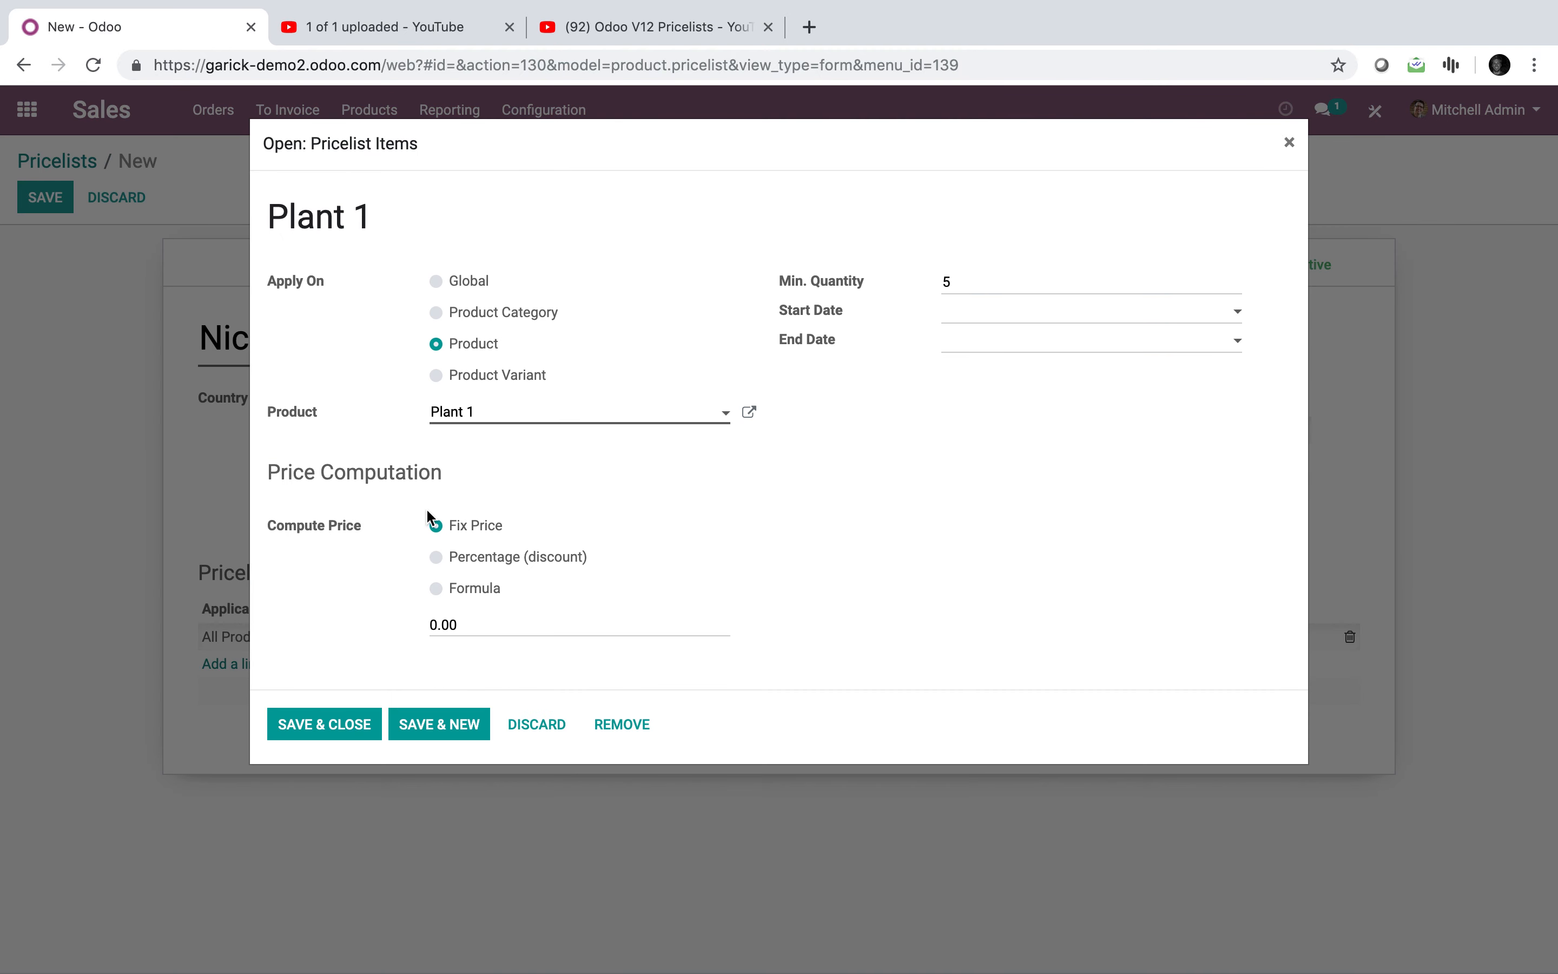
{"action": "left_click", "coordinate": [447, 625]}
{"action": "type", "text": "100"}
Step: Make the rule a 50% percentage discount and save it into the pricelist
{"action": "left_click", "coordinate": [509, 561]}
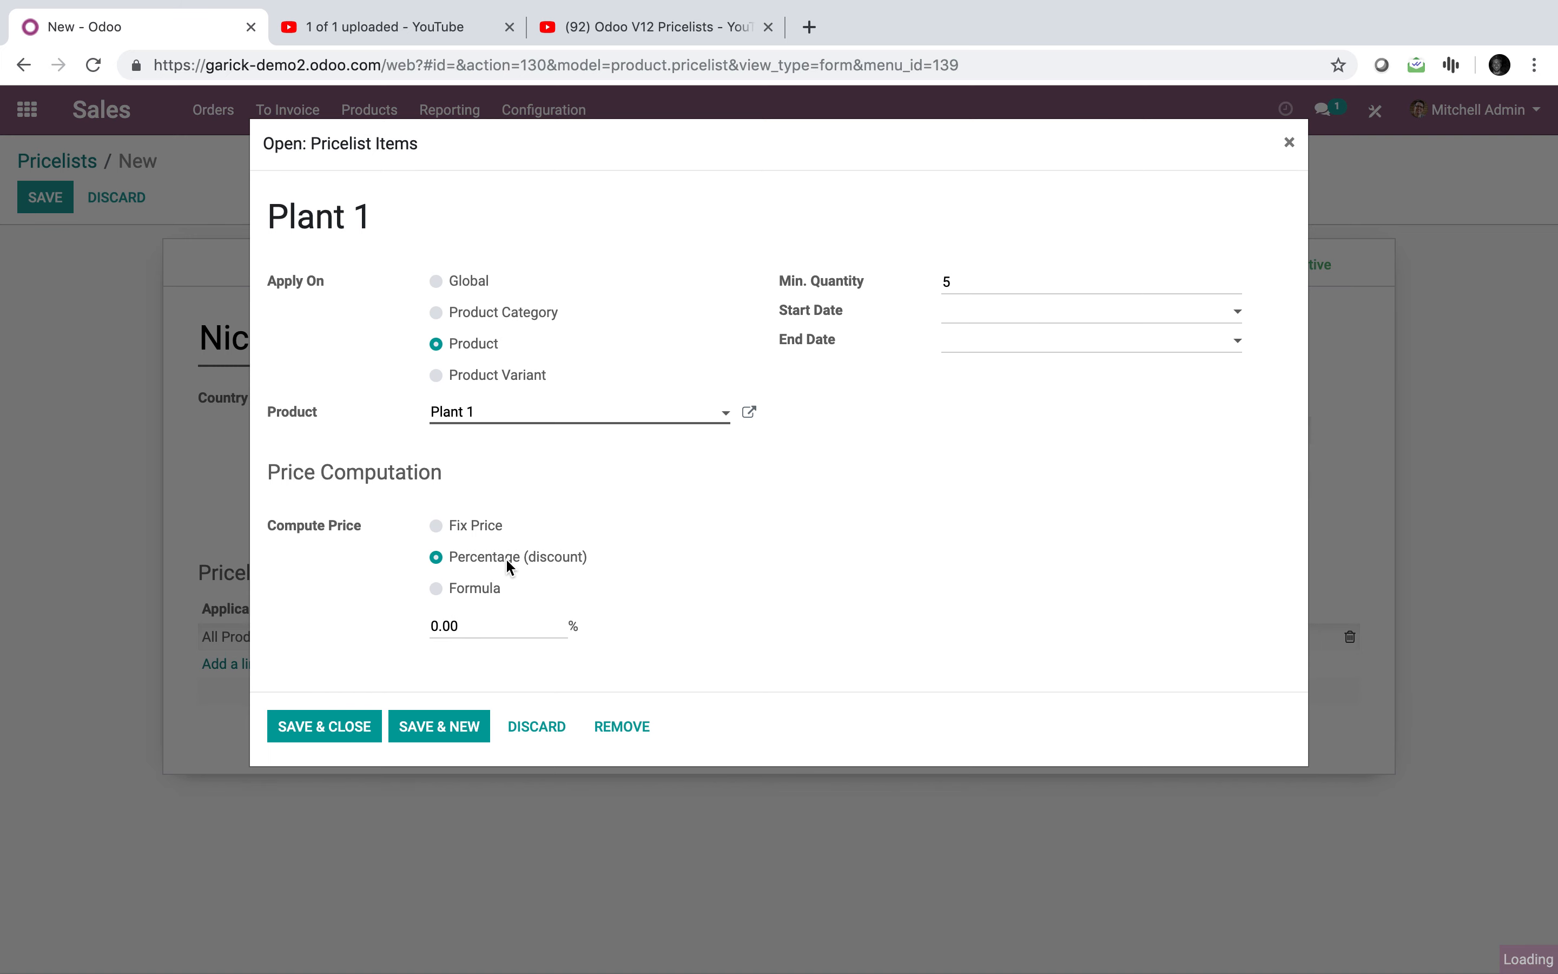
{"action": "left_click", "coordinate": [497, 620]}
{"action": "type", "text": "50"}
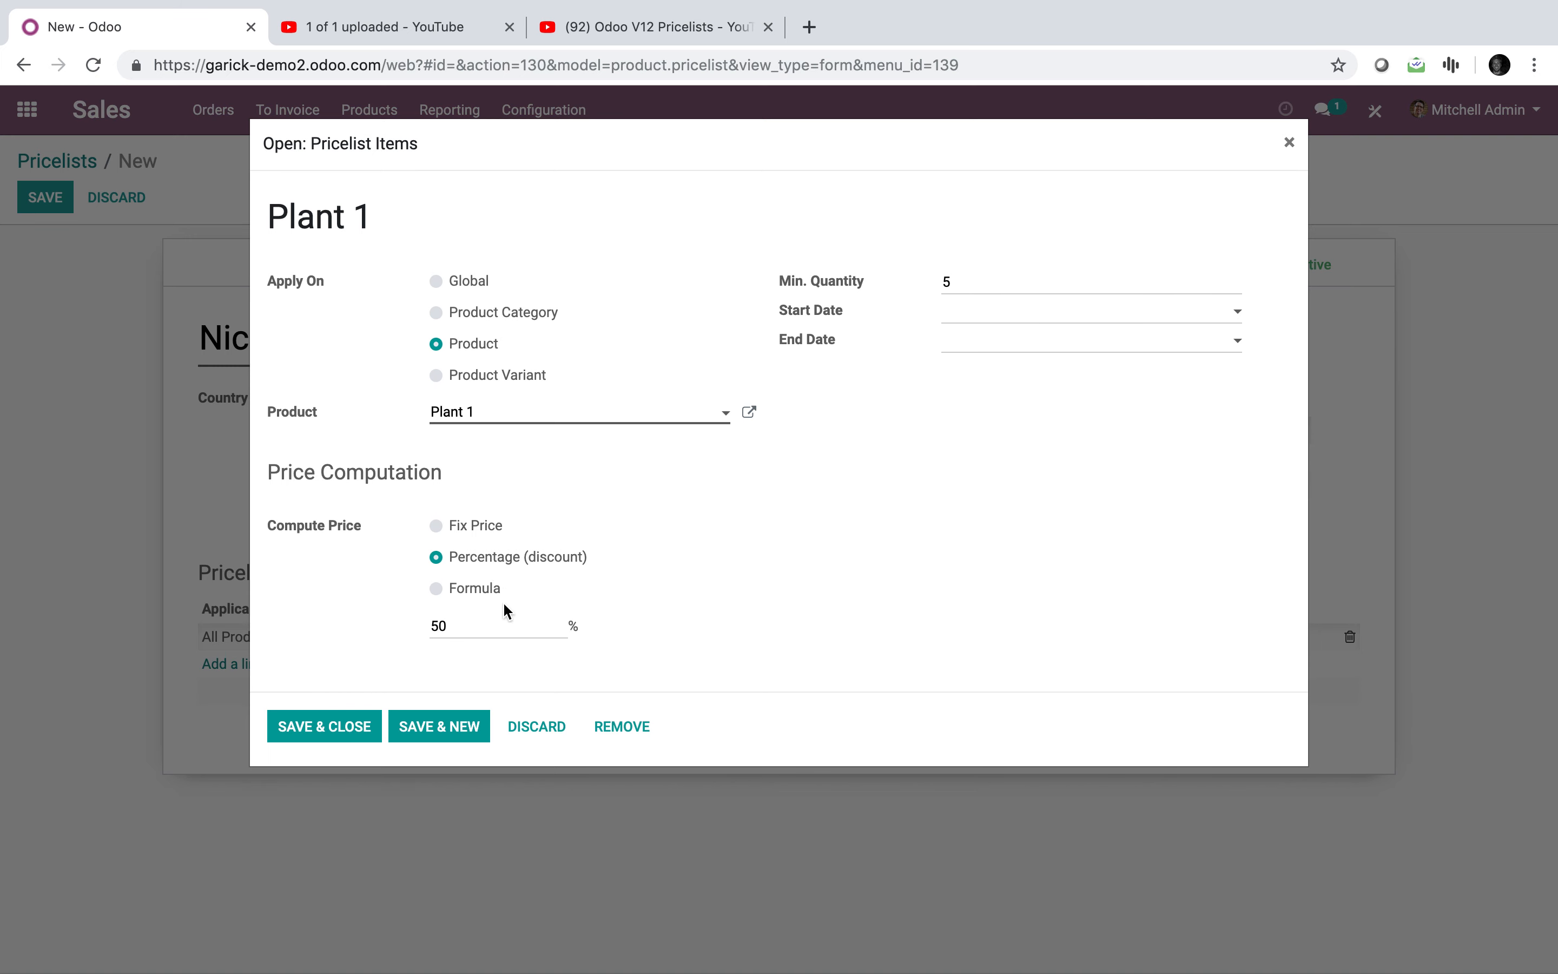
{"action": "left_click", "coordinate": [488, 590]}
{"action": "left_click", "coordinate": [483, 670]}
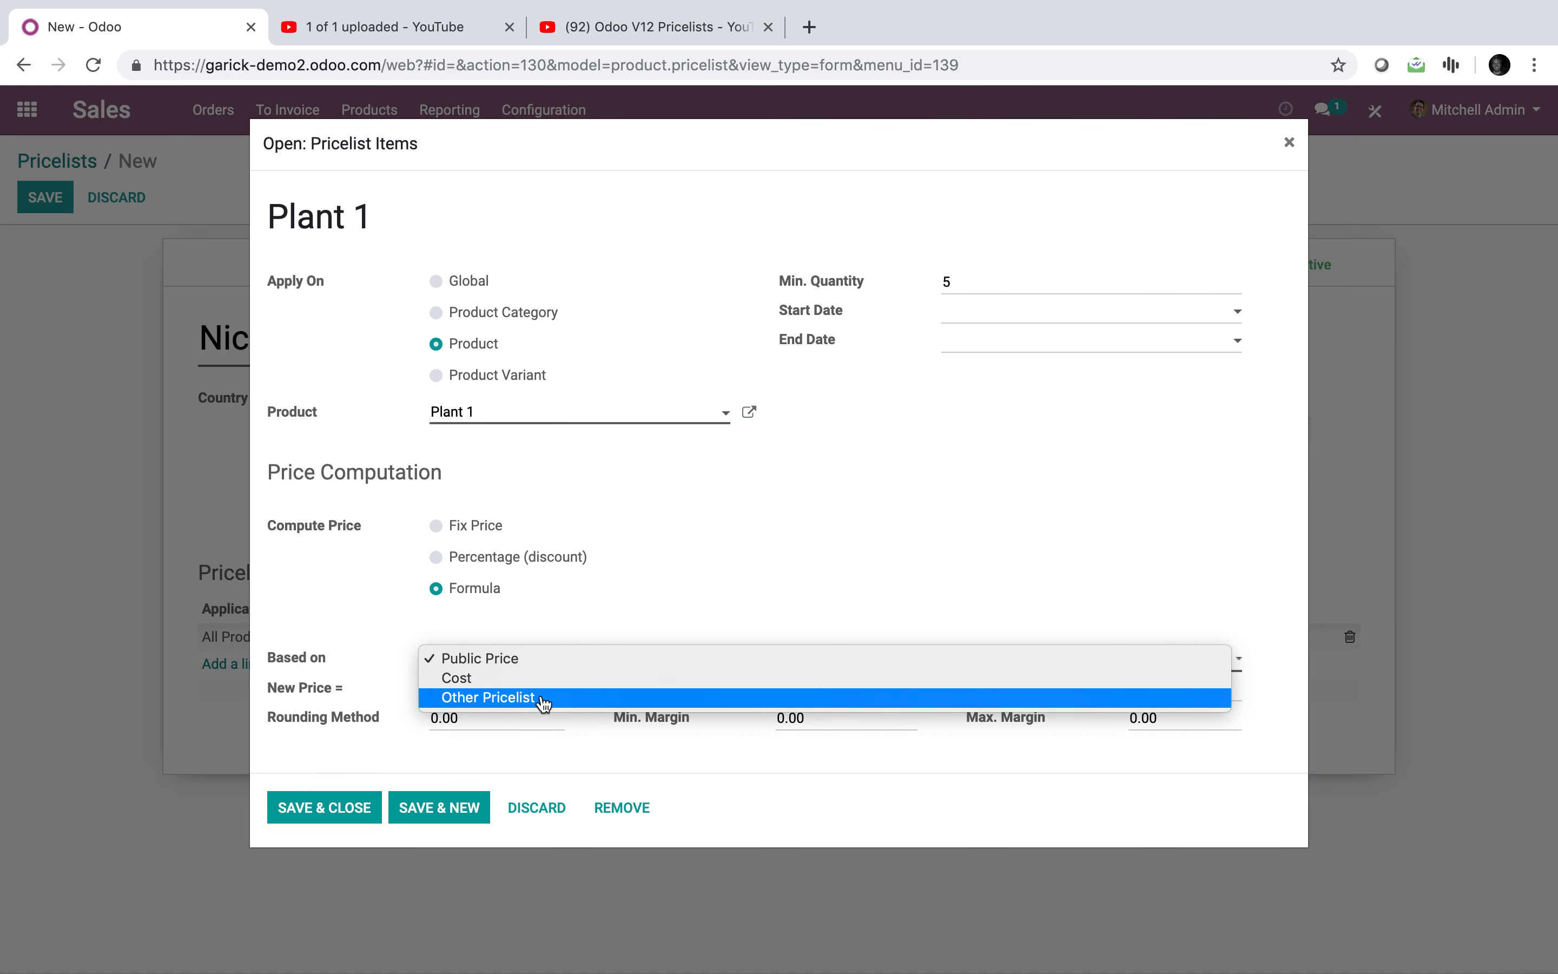
{"action": "left_click", "coordinate": [549, 659]}
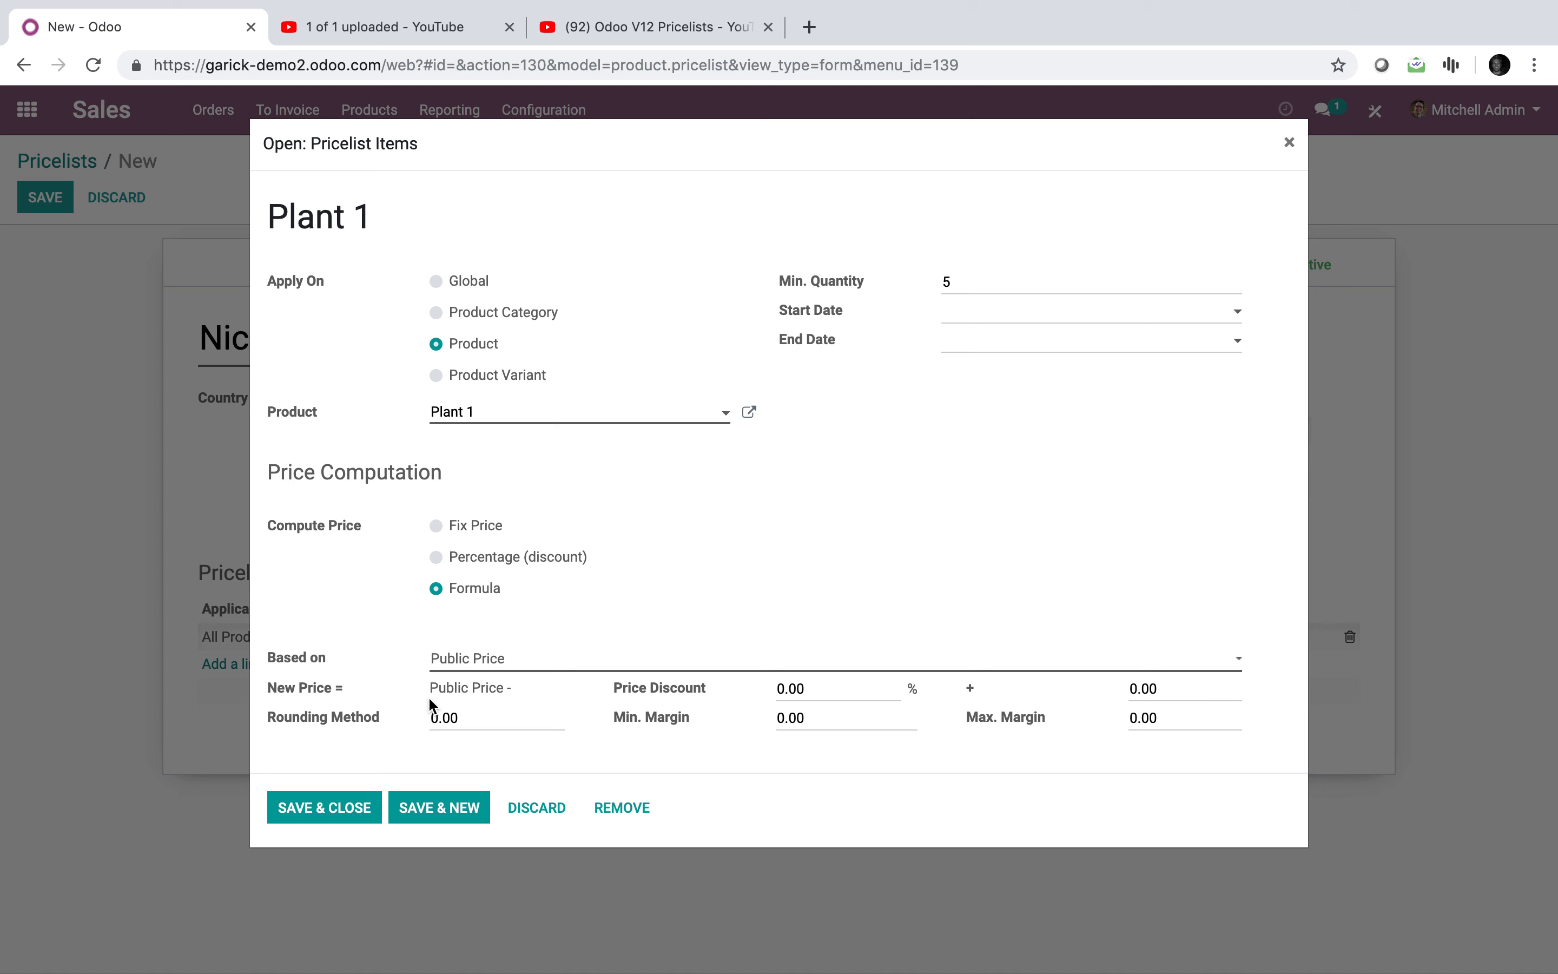
{"action": "left_click", "coordinate": [721, 700]}
{"action": "left_click", "coordinate": [782, 701]}
{"action": "left_click", "coordinate": [515, 714]}
{"action": "left_click", "coordinate": [483, 557]}
{"action": "left_click", "coordinate": [491, 626]}
{"action": "type", "text": "50"}
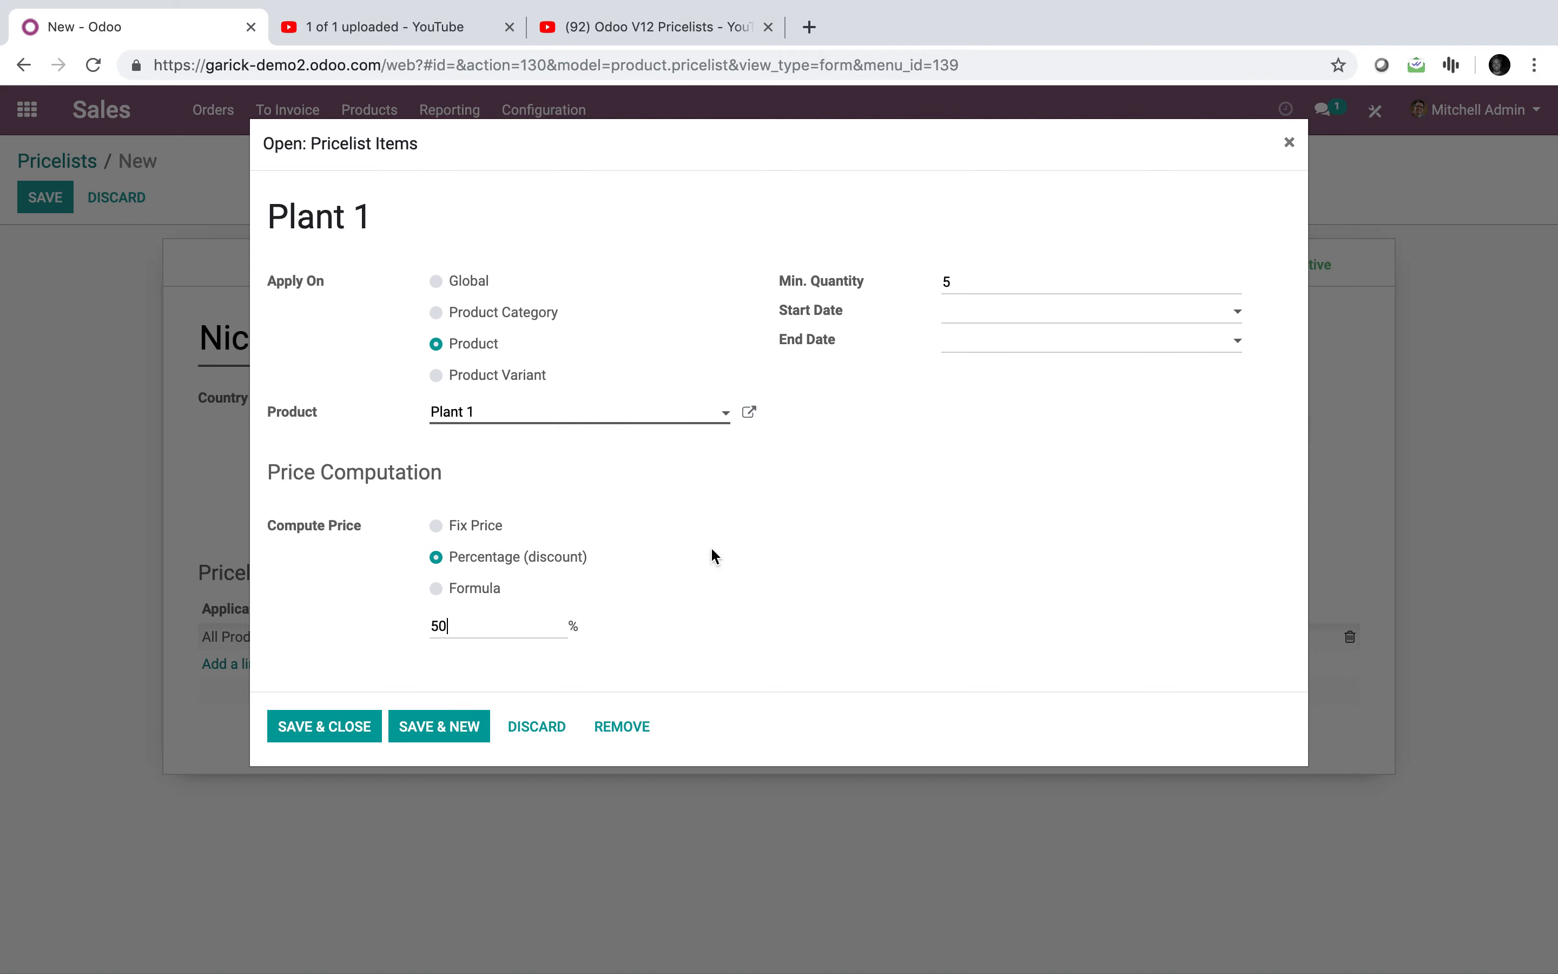
{"action": "left_click", "coordinate": [348, 731]}
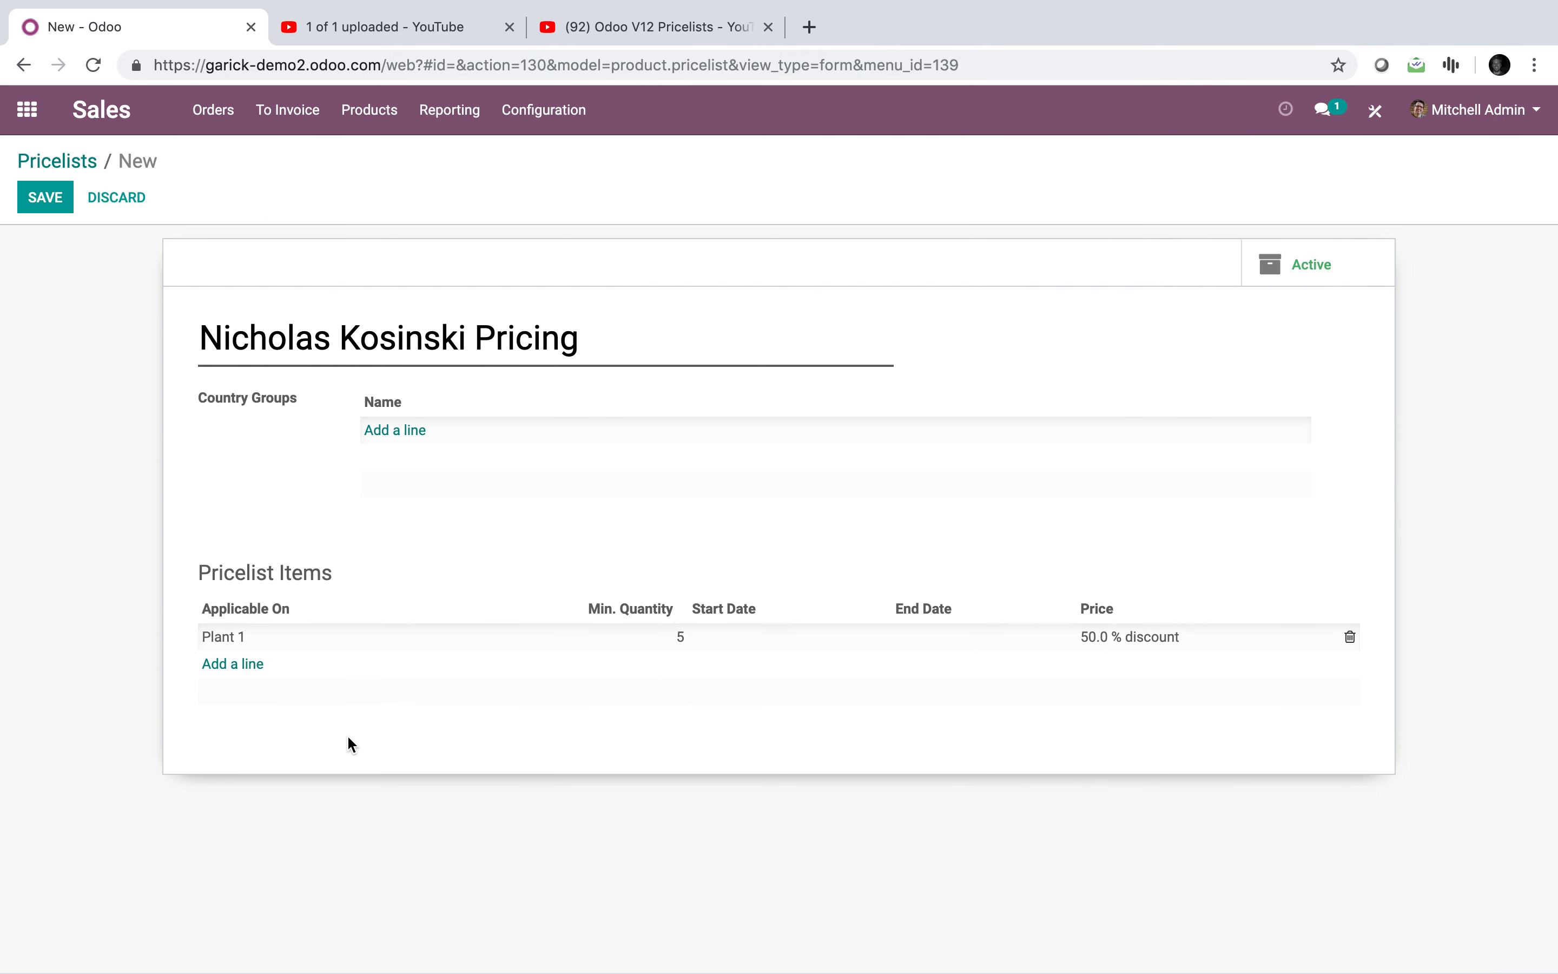
Step: Discard an accidental extra rule and save the pricelist
{"action": "left_click", "coordinate": [236, 664]}
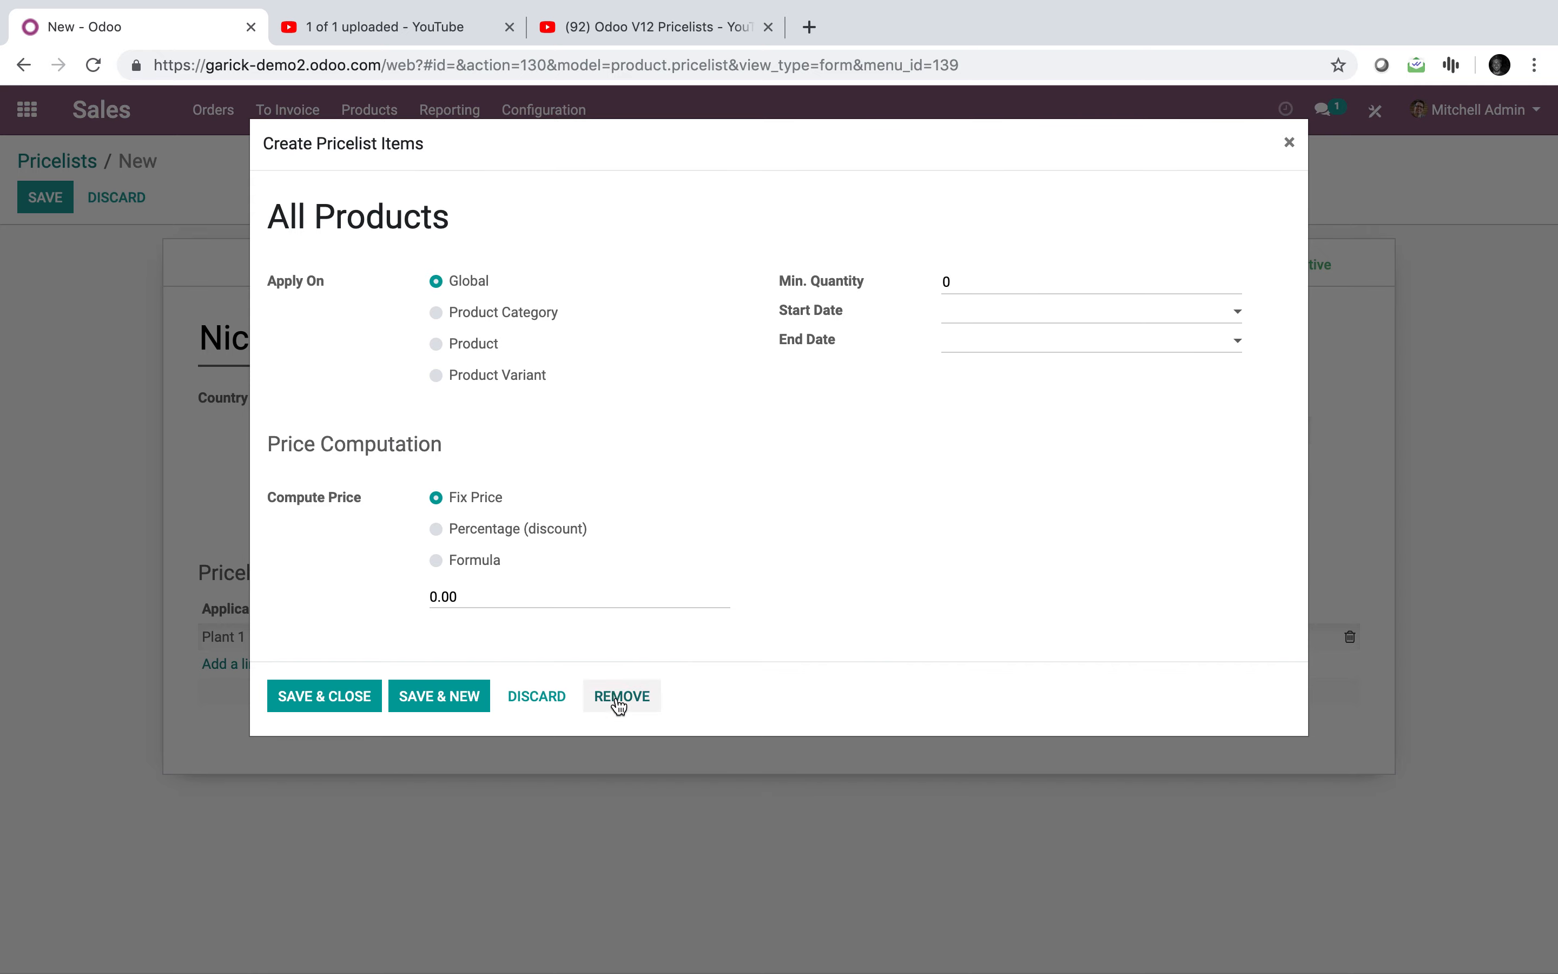
{"action": "left_click", "coordinate": [618, 700]}
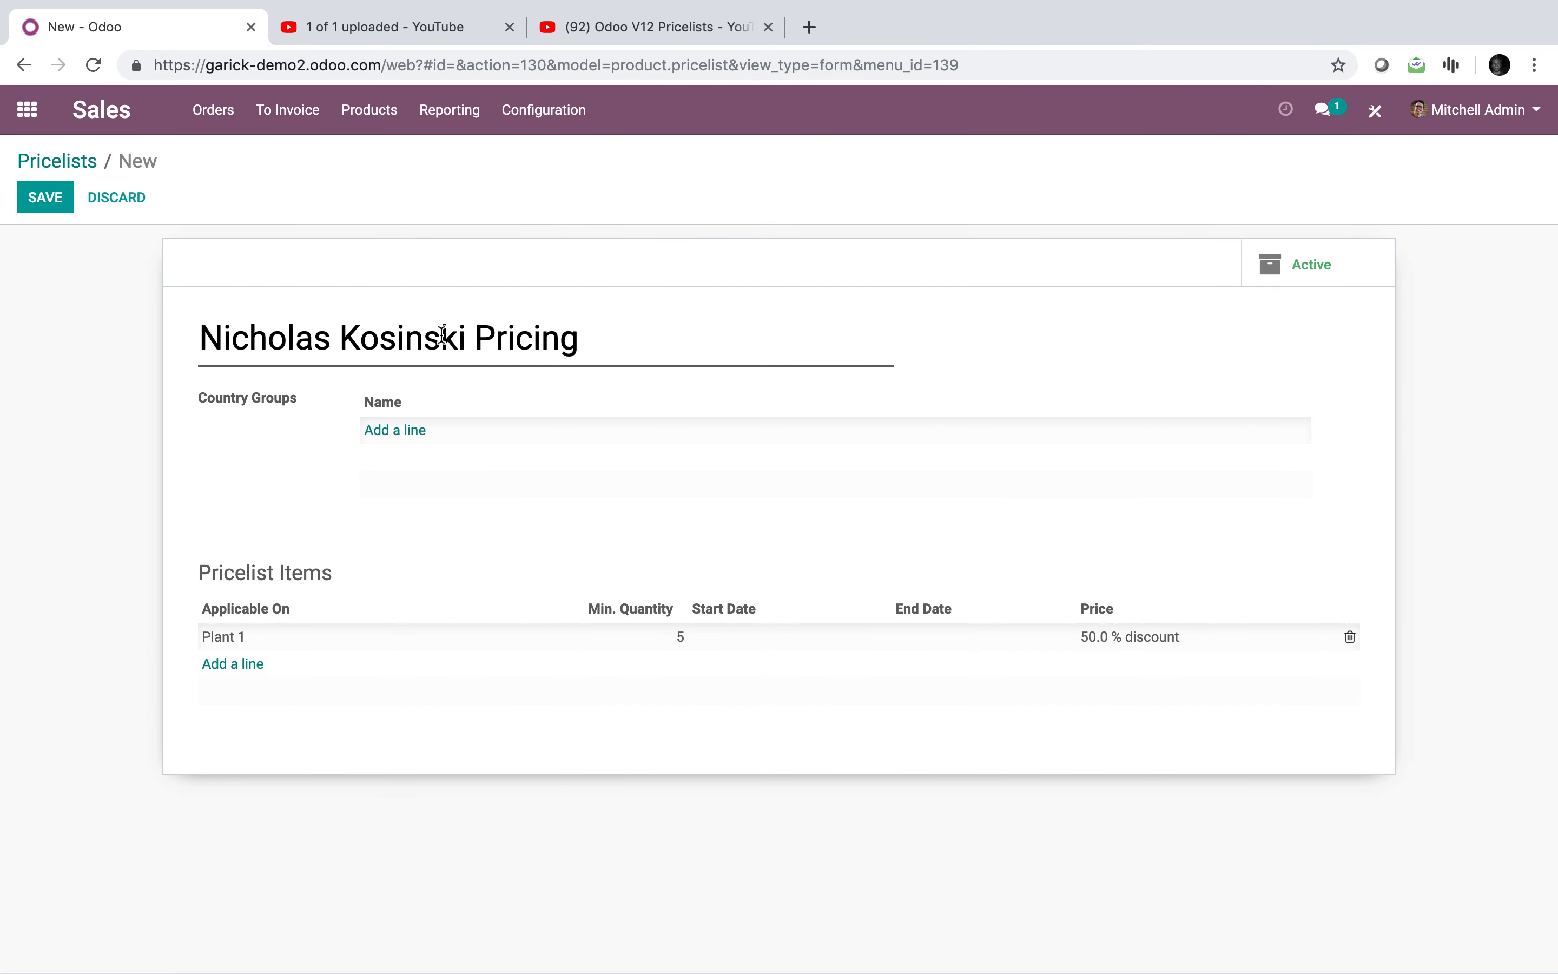
{"action": "left_click", "coordinate": [59, 200]}
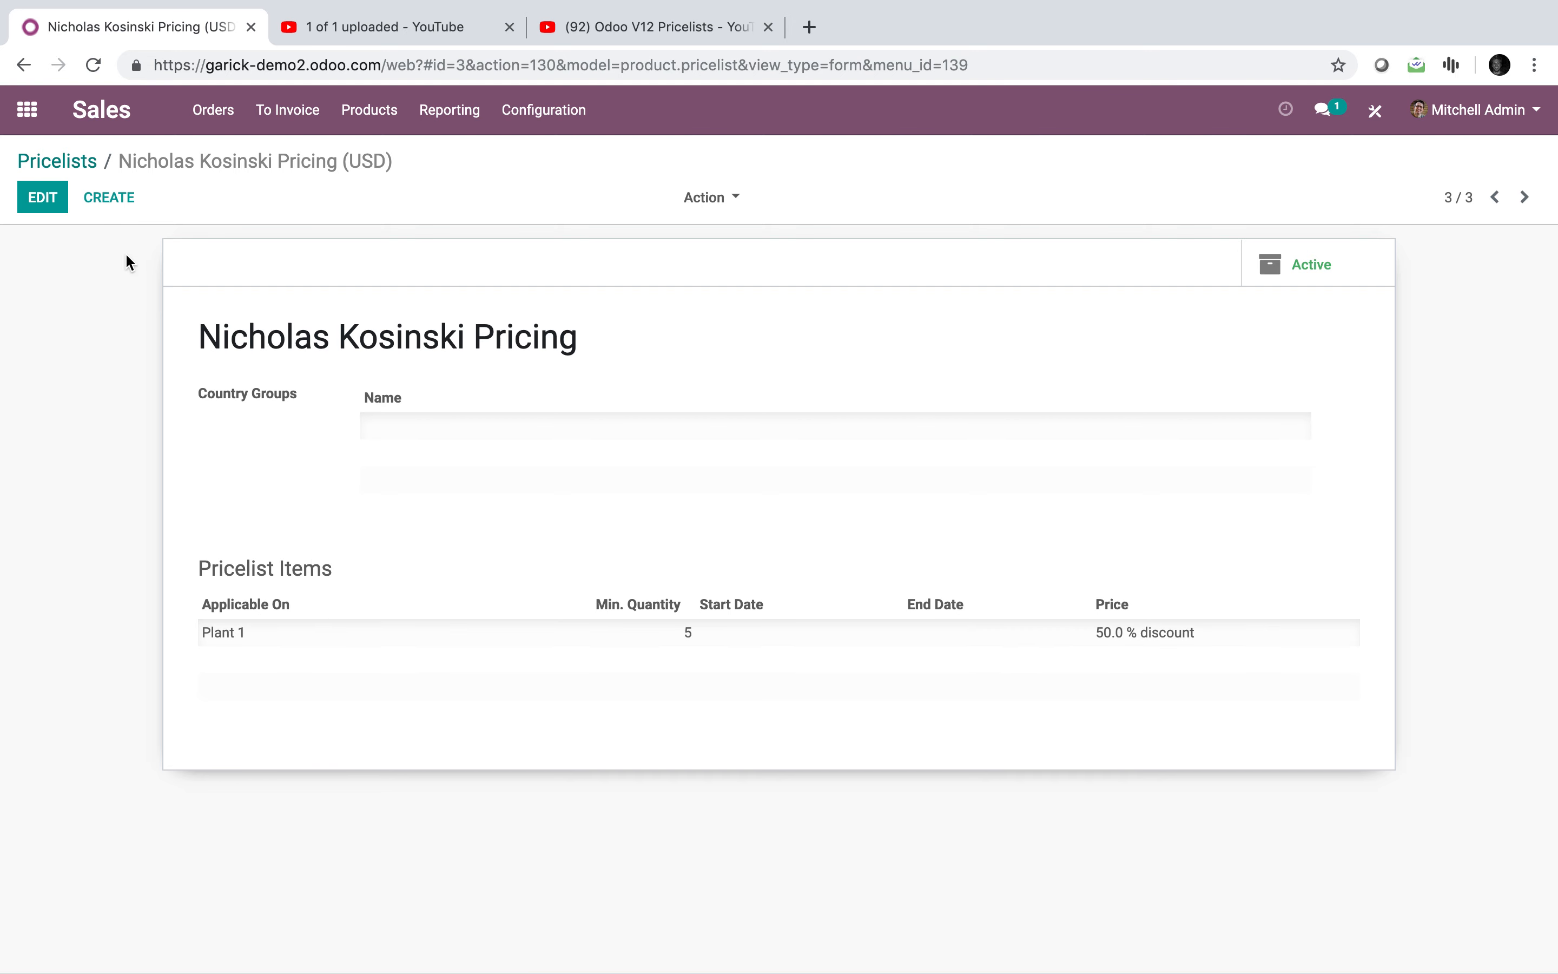
{"action": "left_click", "coordinate": [27, 135]}
Step: Assign the new Pricing pricelist to the Brooklyn company contact and save it
{"action": "type", "text": "cont"}
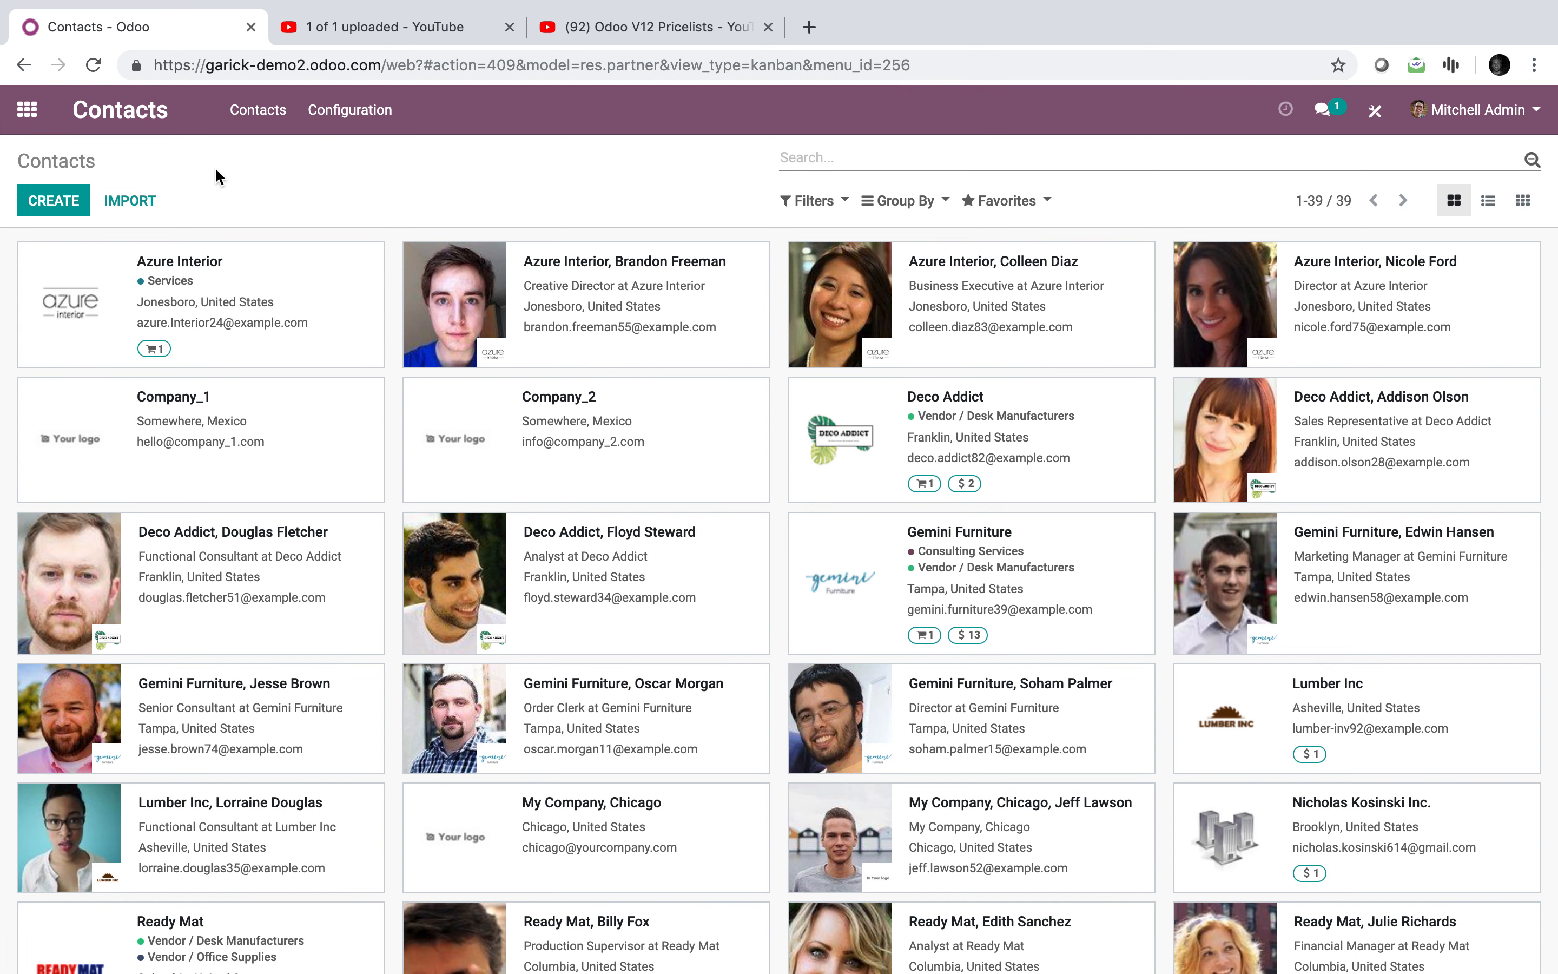
{"action": "type", "text": "nicholas"}
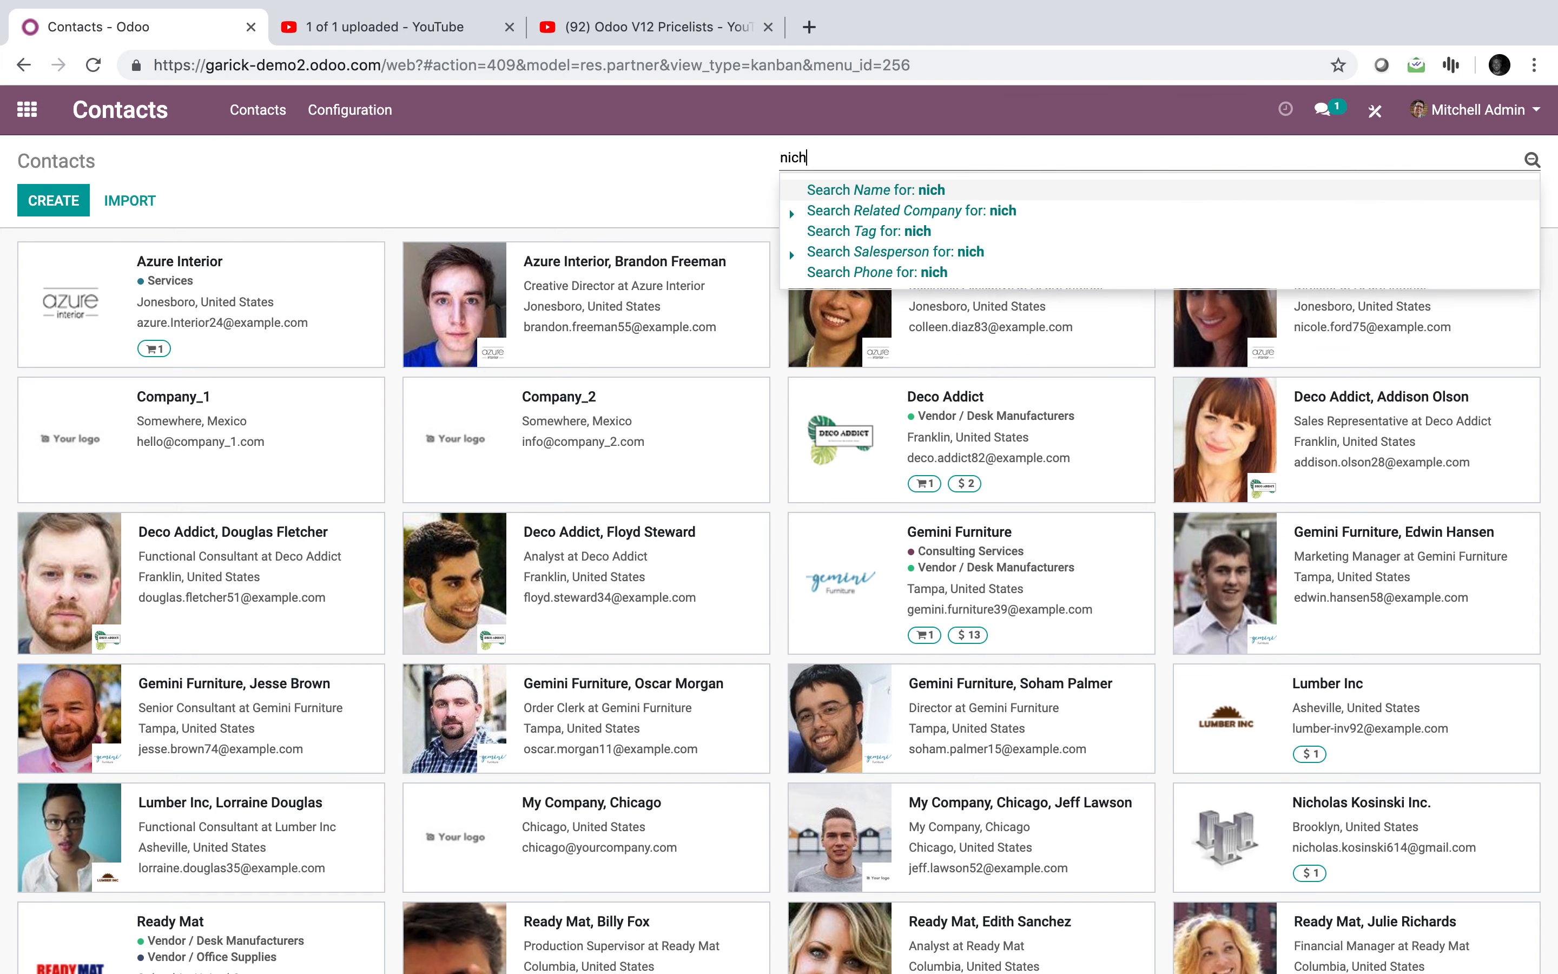
{"action": "key", "text": "Return"}
{"action": "left_click", "coordinate": [210, 264]}
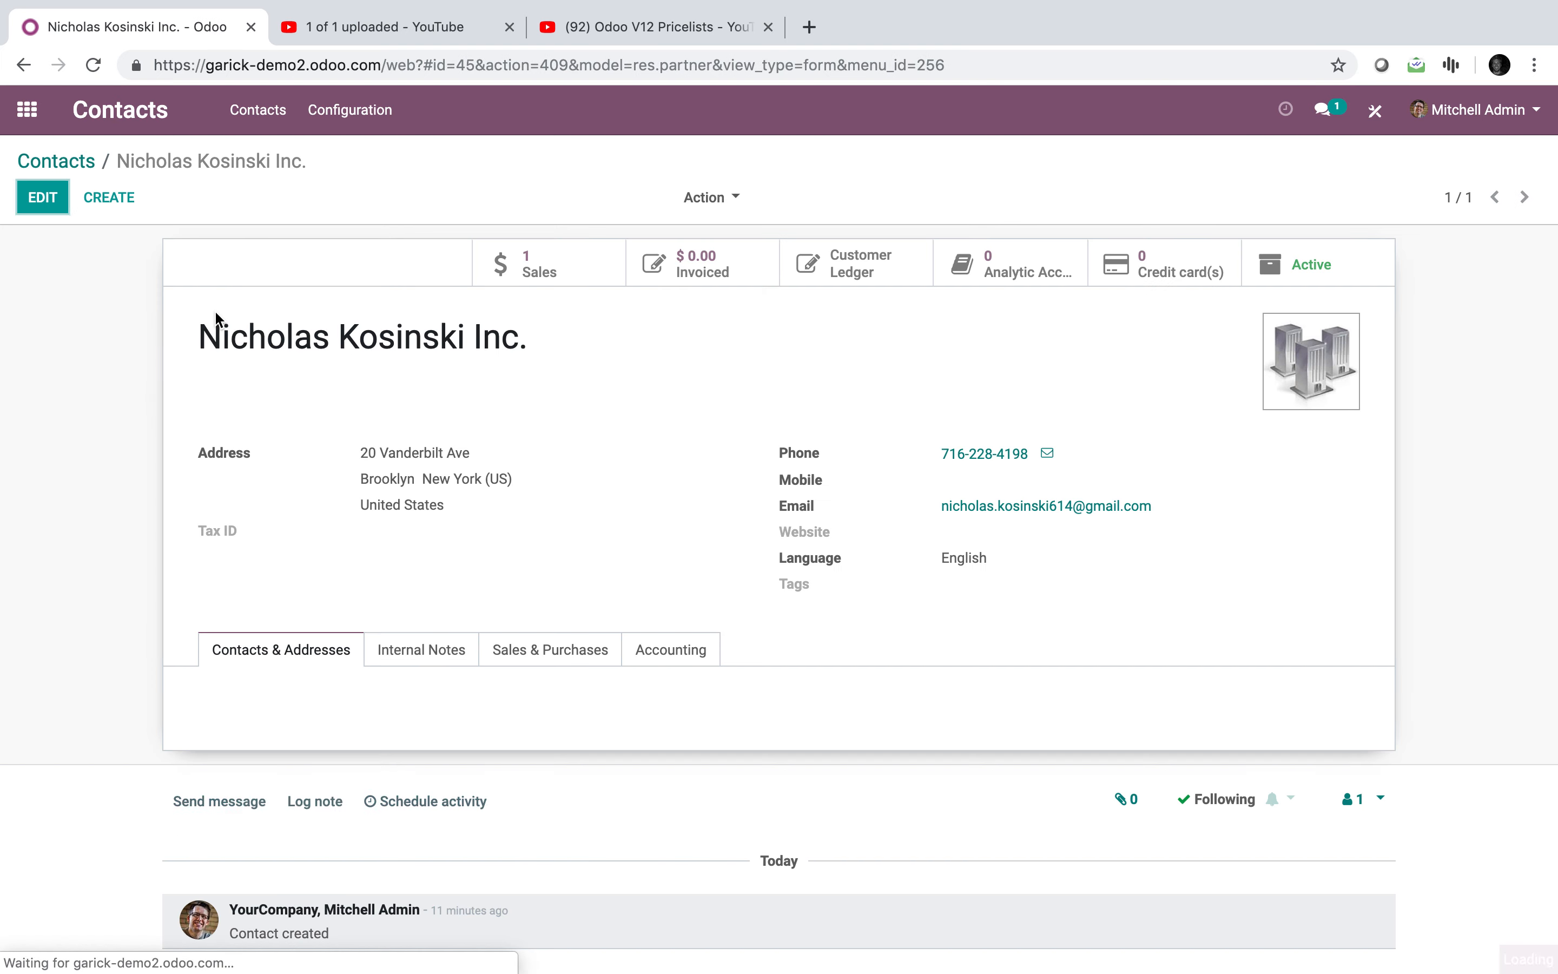
{"action": "left_click", "coordinate": [44, 197]}
{"action": "left_click", "coordinate": [579, 670]}
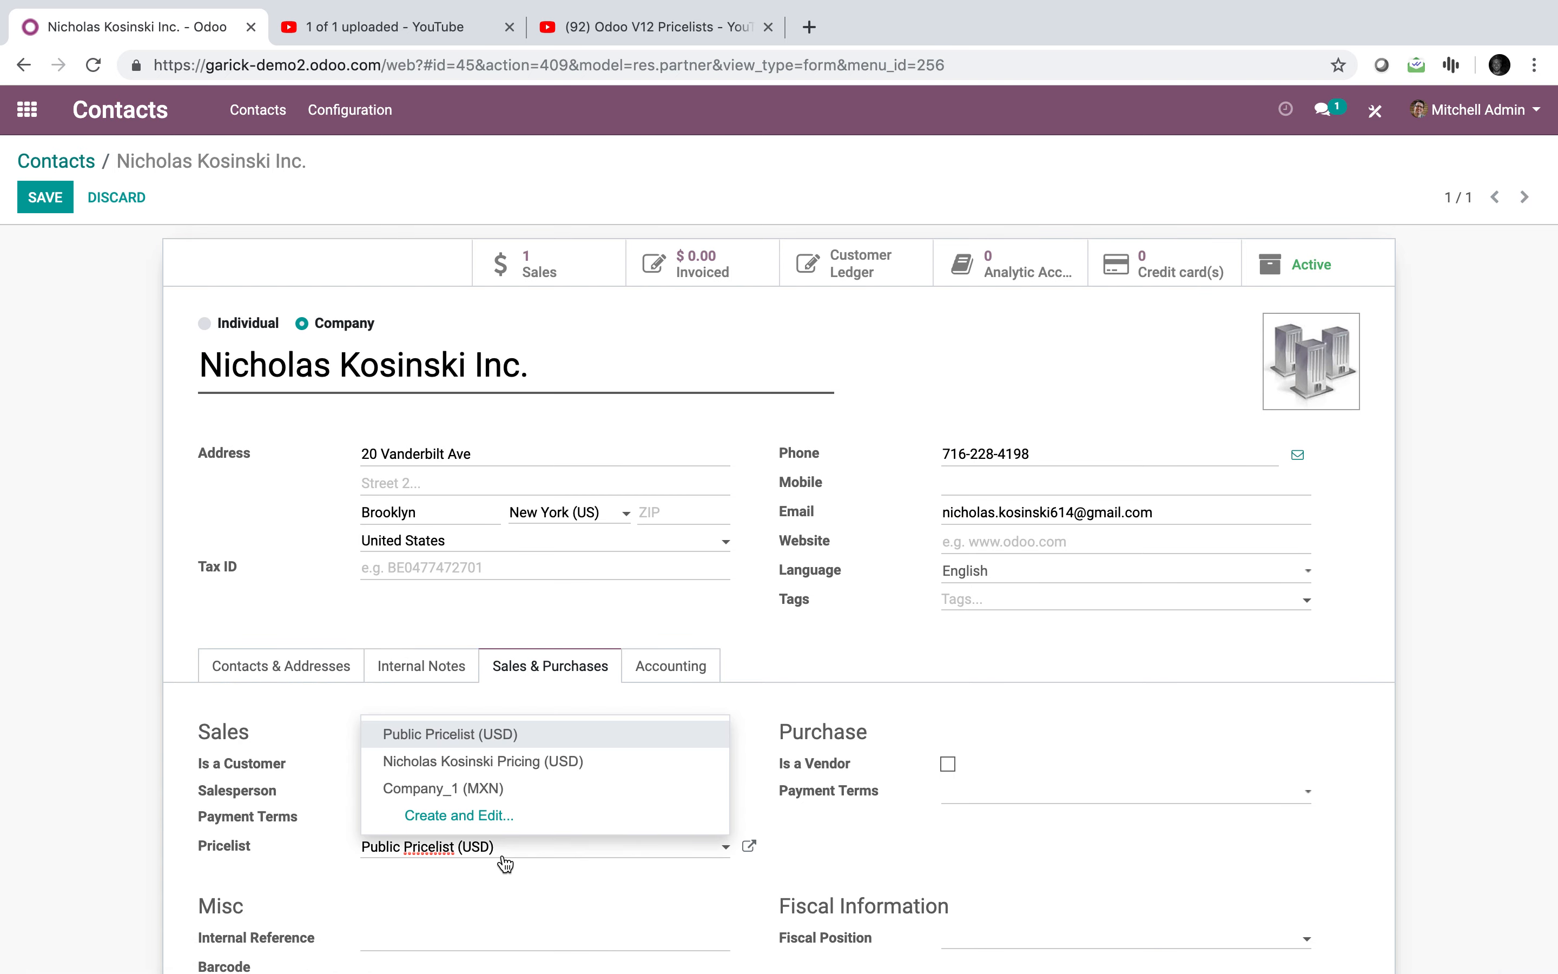
{"action": "left_click", "coordinate": [570, 765]}
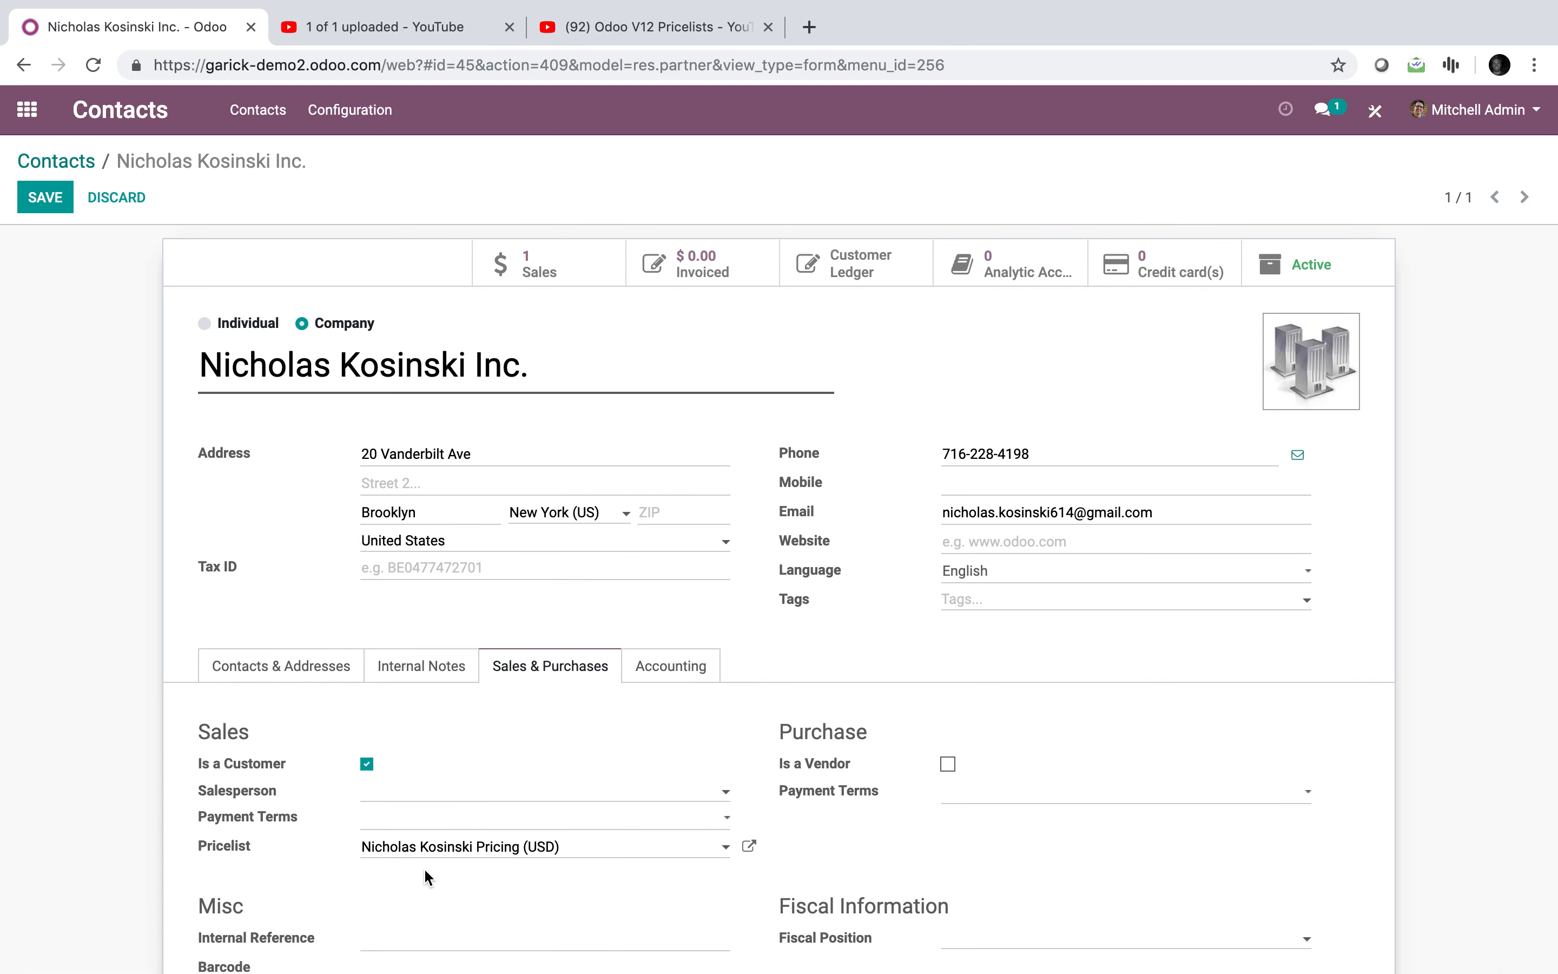
{"action": "left_click", "coordinate": [38, 207]}
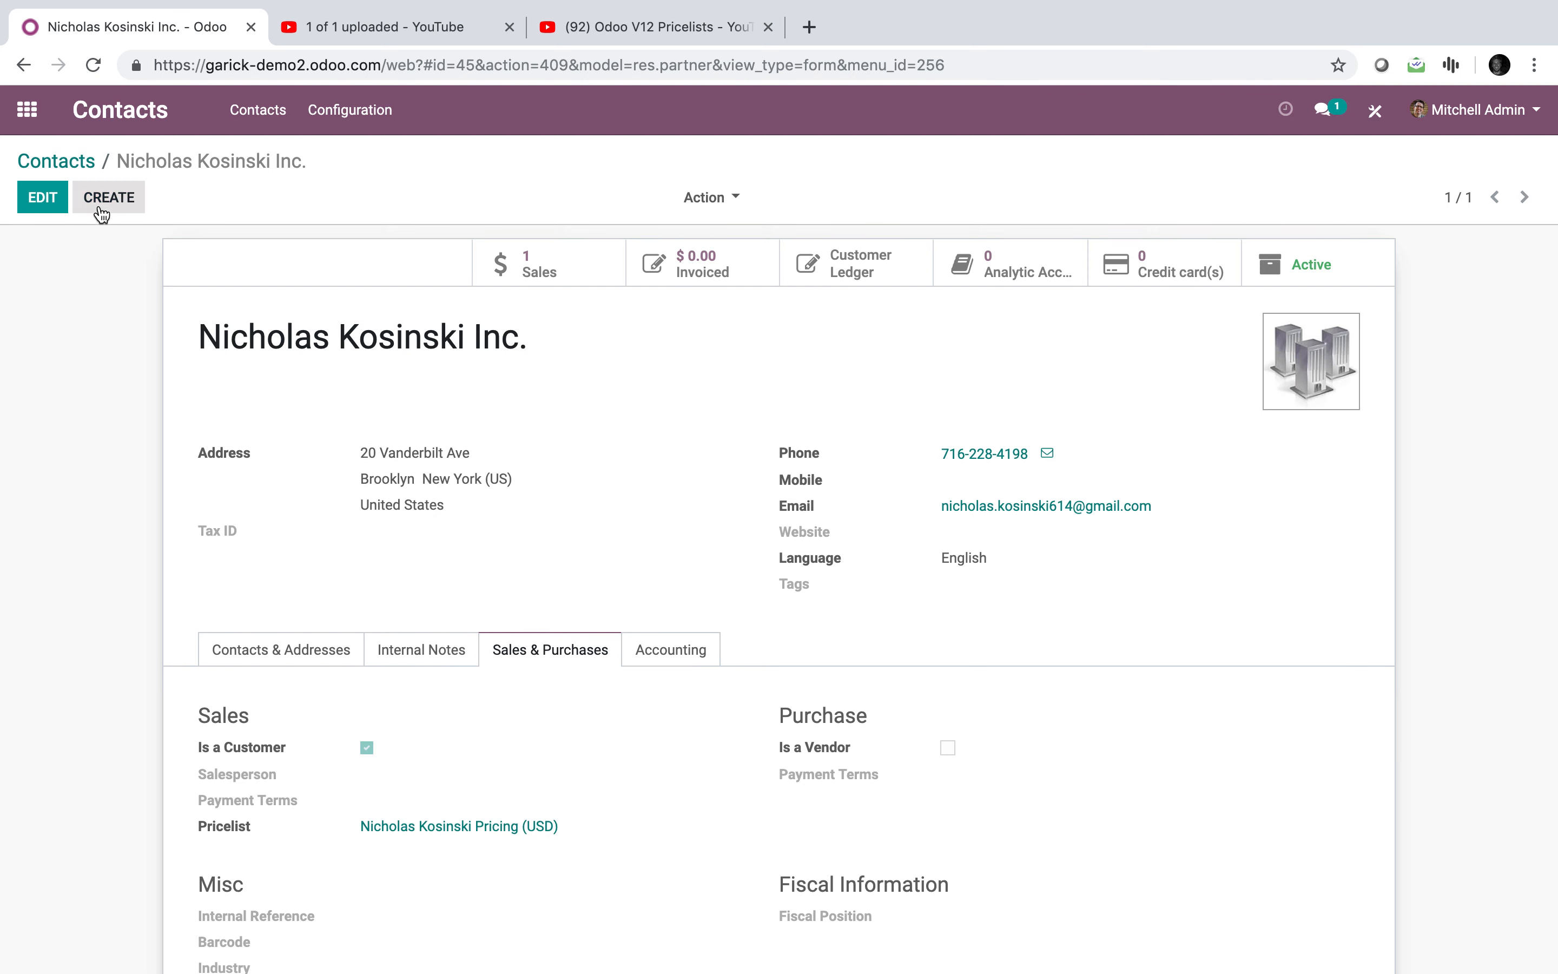
{"action": "left_click", "coordinate": [27, 109]}
Step: Start a new quotation for the test customer with a Plant 1 order line
{"action": "type", "text": "order"}
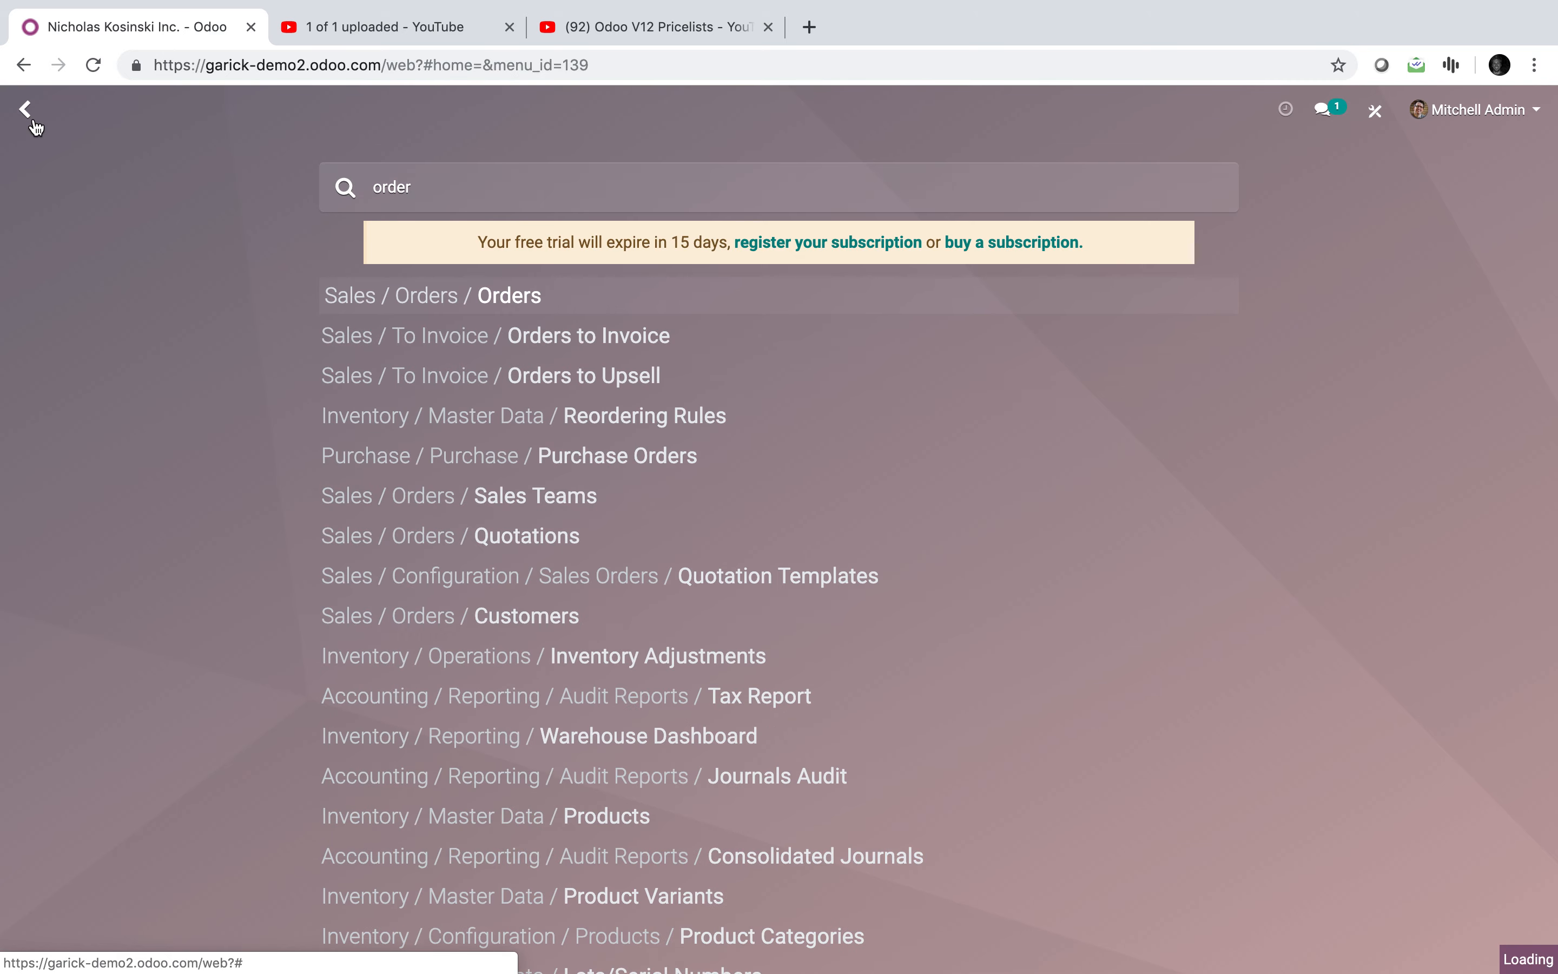
{"action": "key", "text": "Return"}
{"action": "left_click", "coordinate": [40, 213]}
{"action": "type", "text": "nic"}
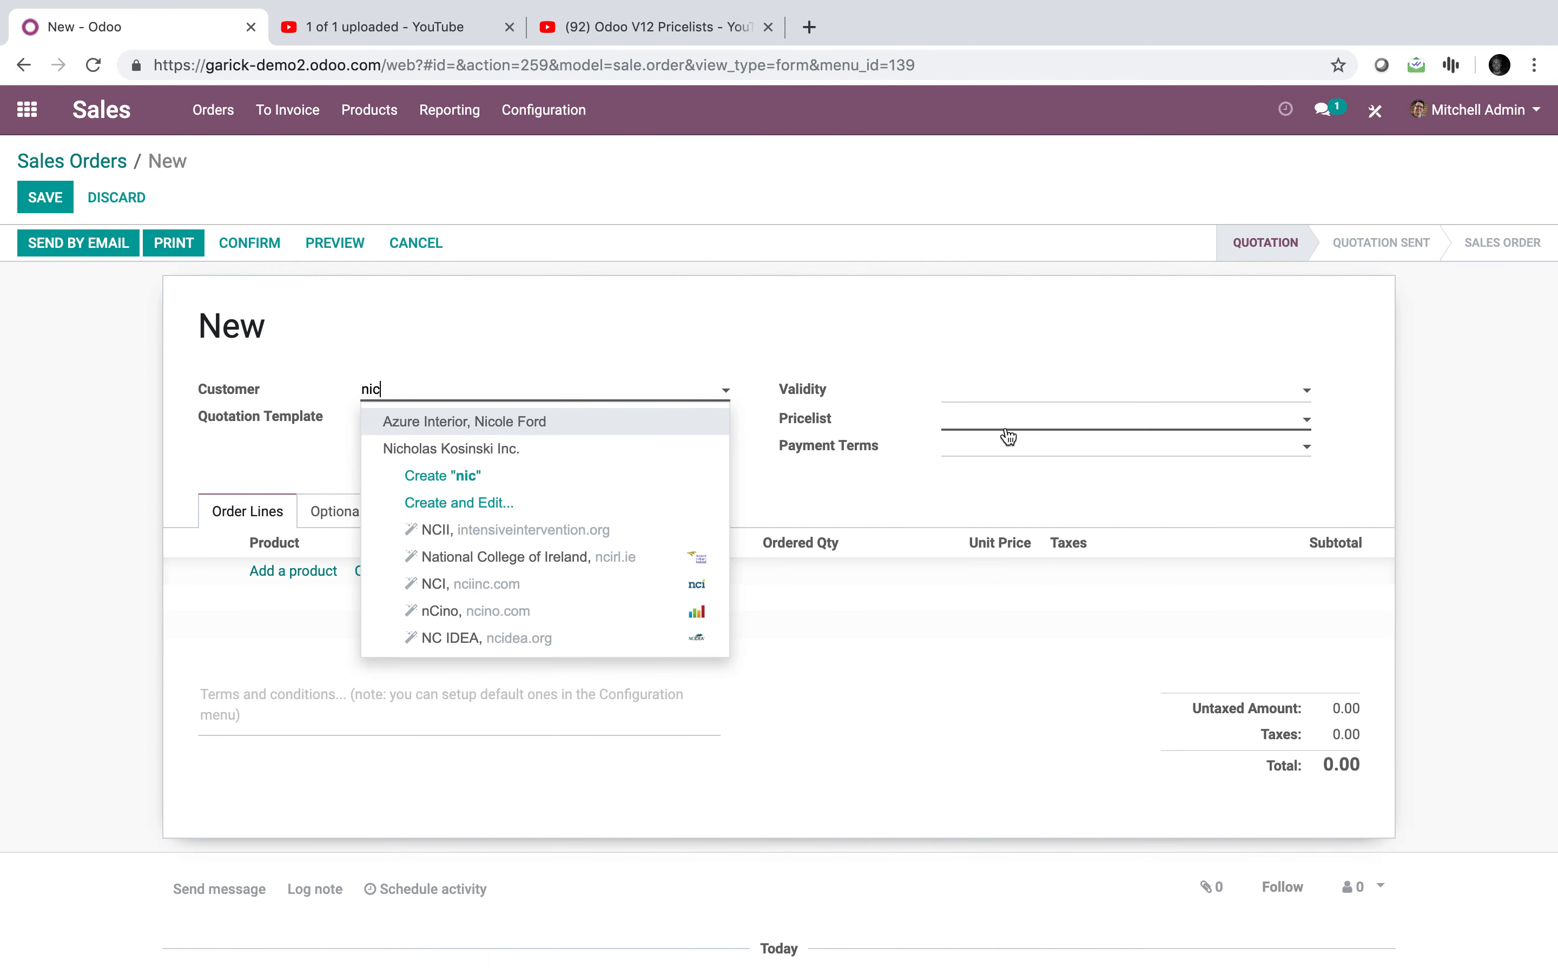
{"action": "left_click", "coordinate": [550, 448]}
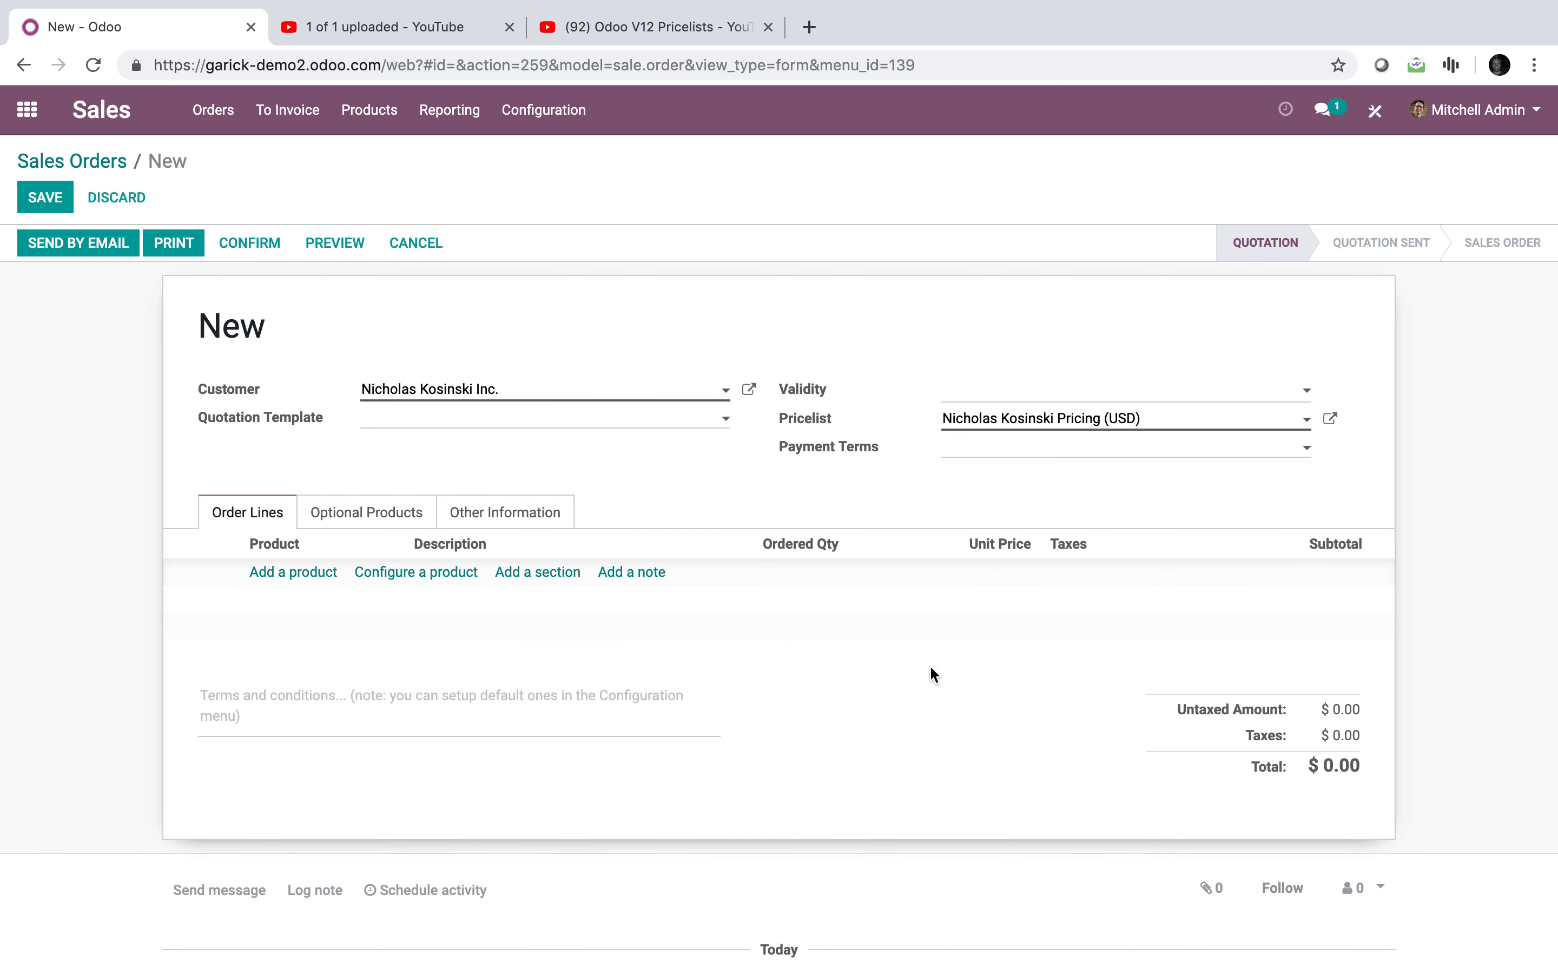
{"action": "left_click", "coordinate": [322, 573]}
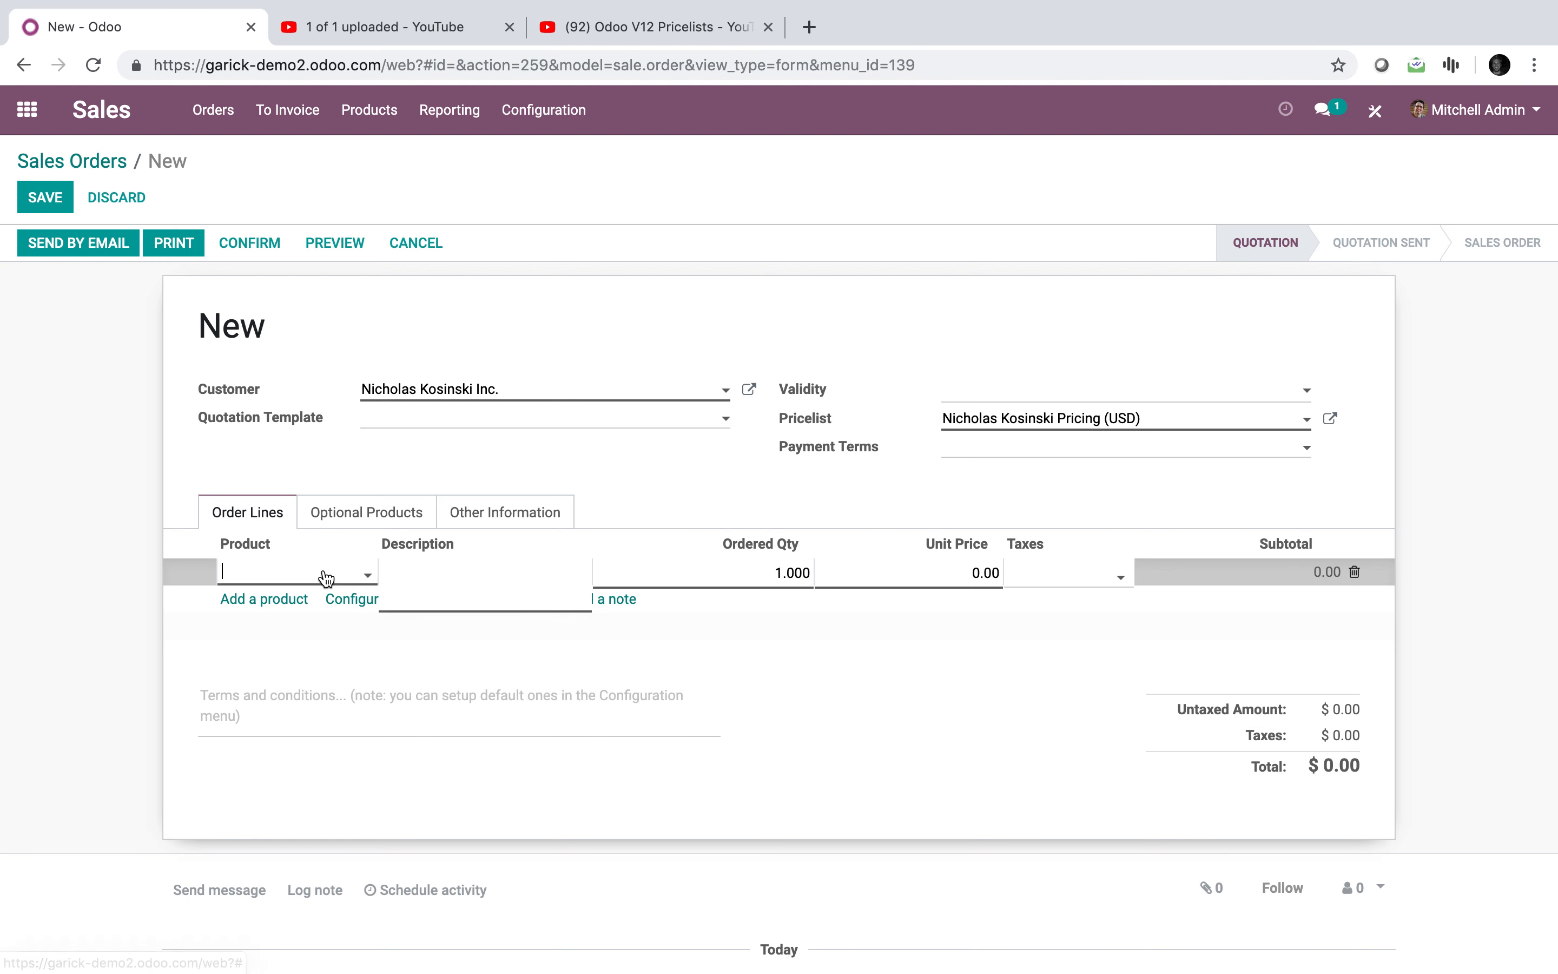
{"action": "type", "text": "pla"}
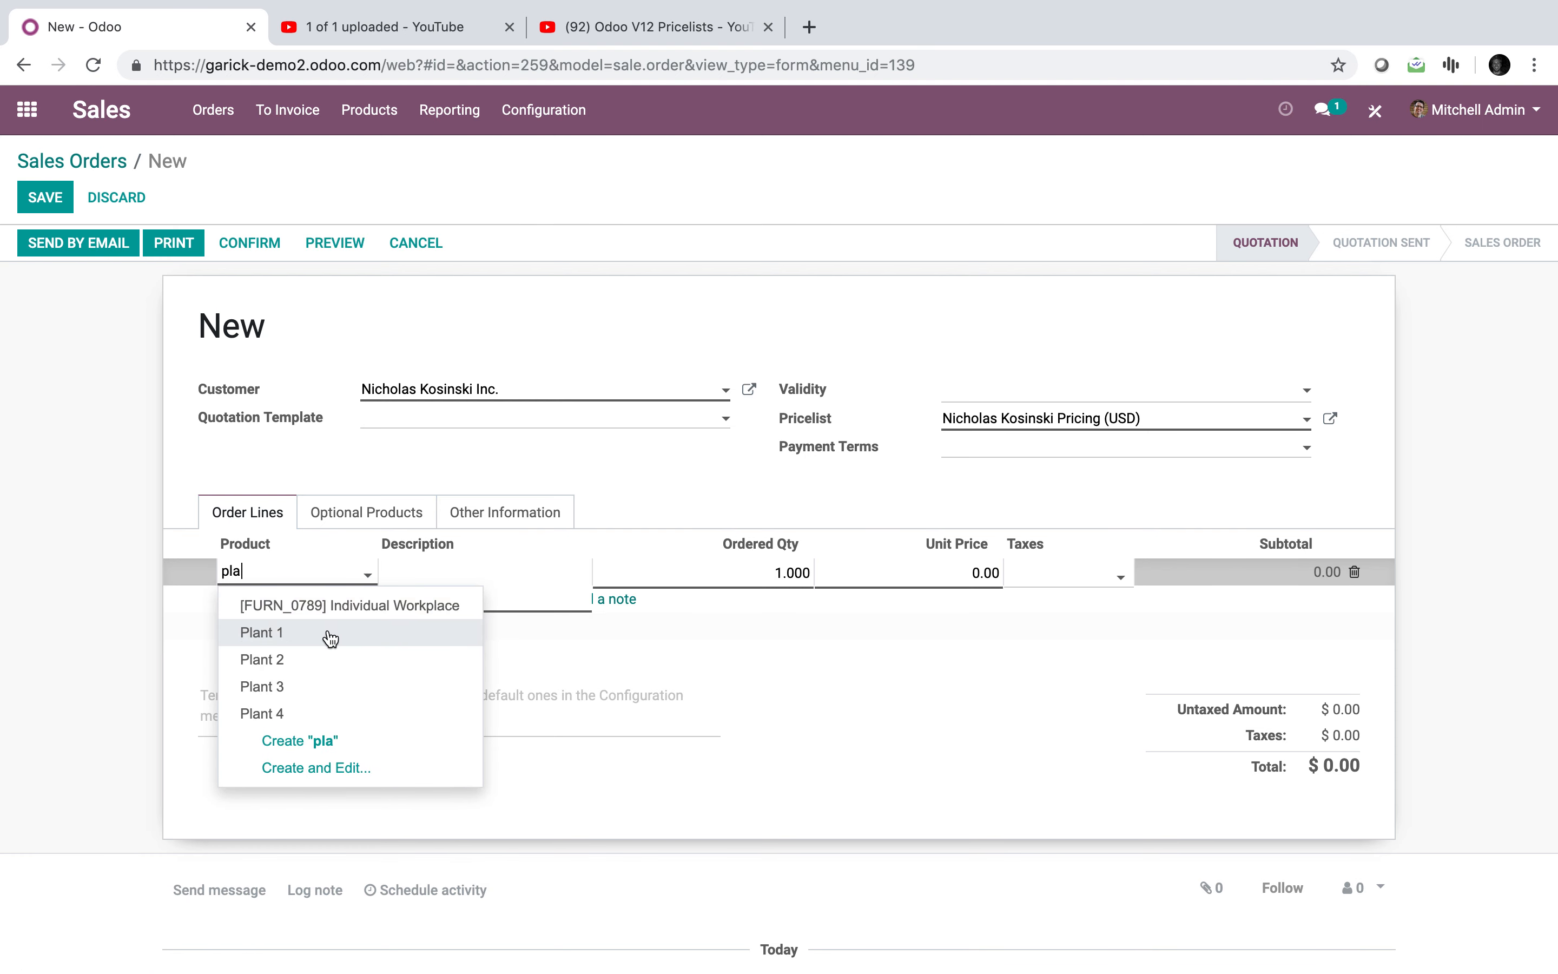
{"action": "left_click", "coordinate": [331, 638]}
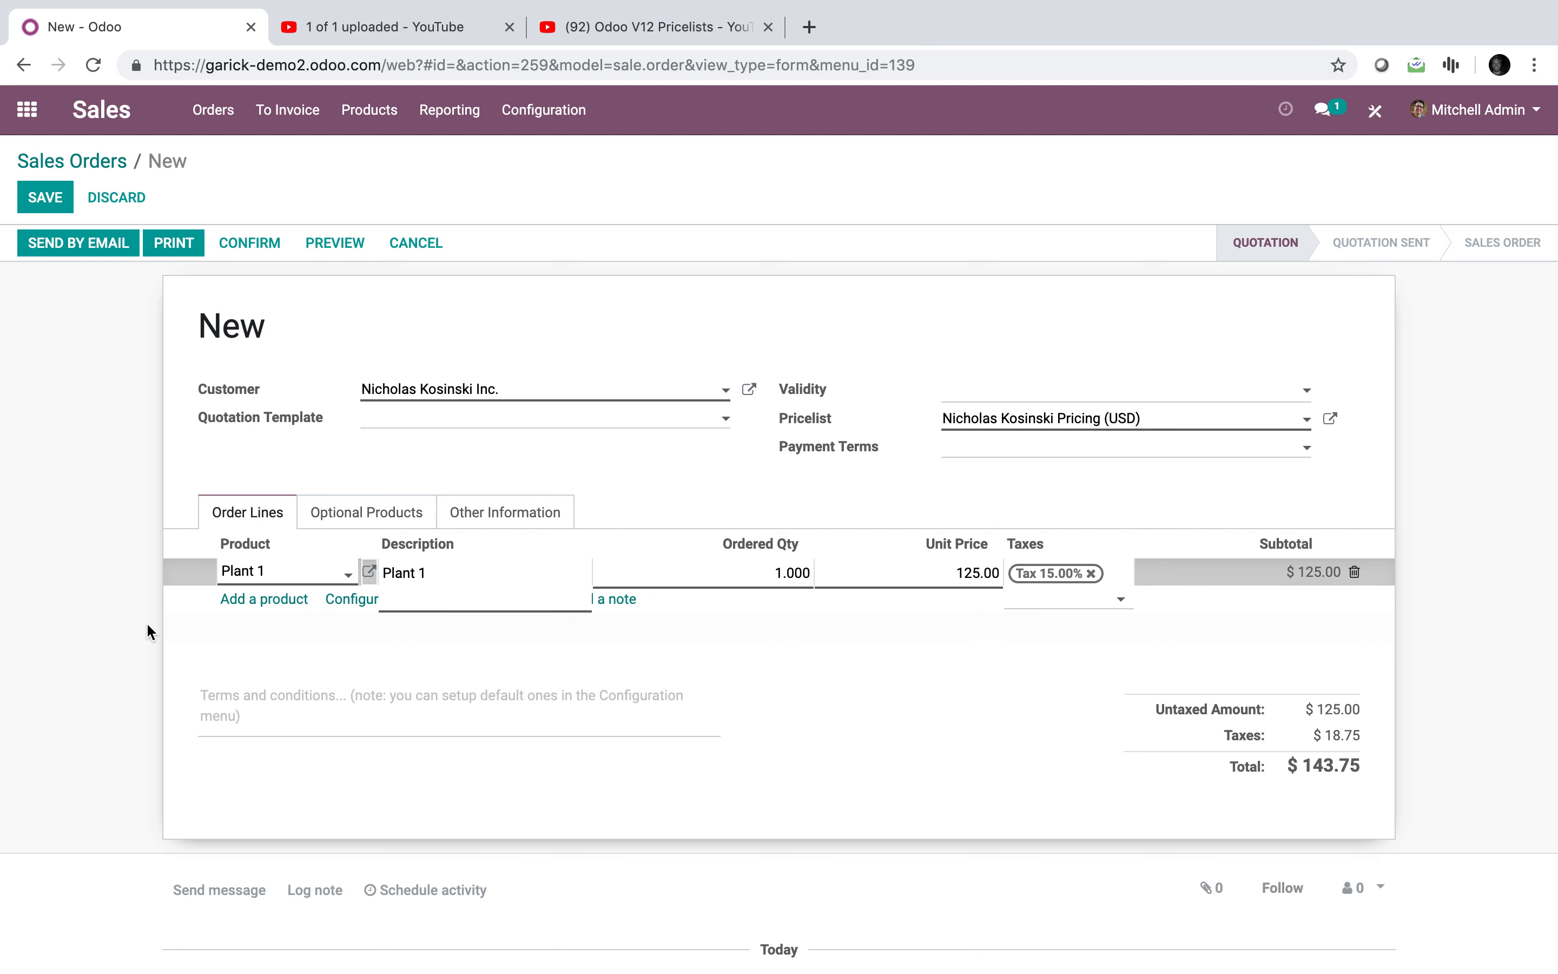
{"action": "left_click", "coordinate": [122, 644]}
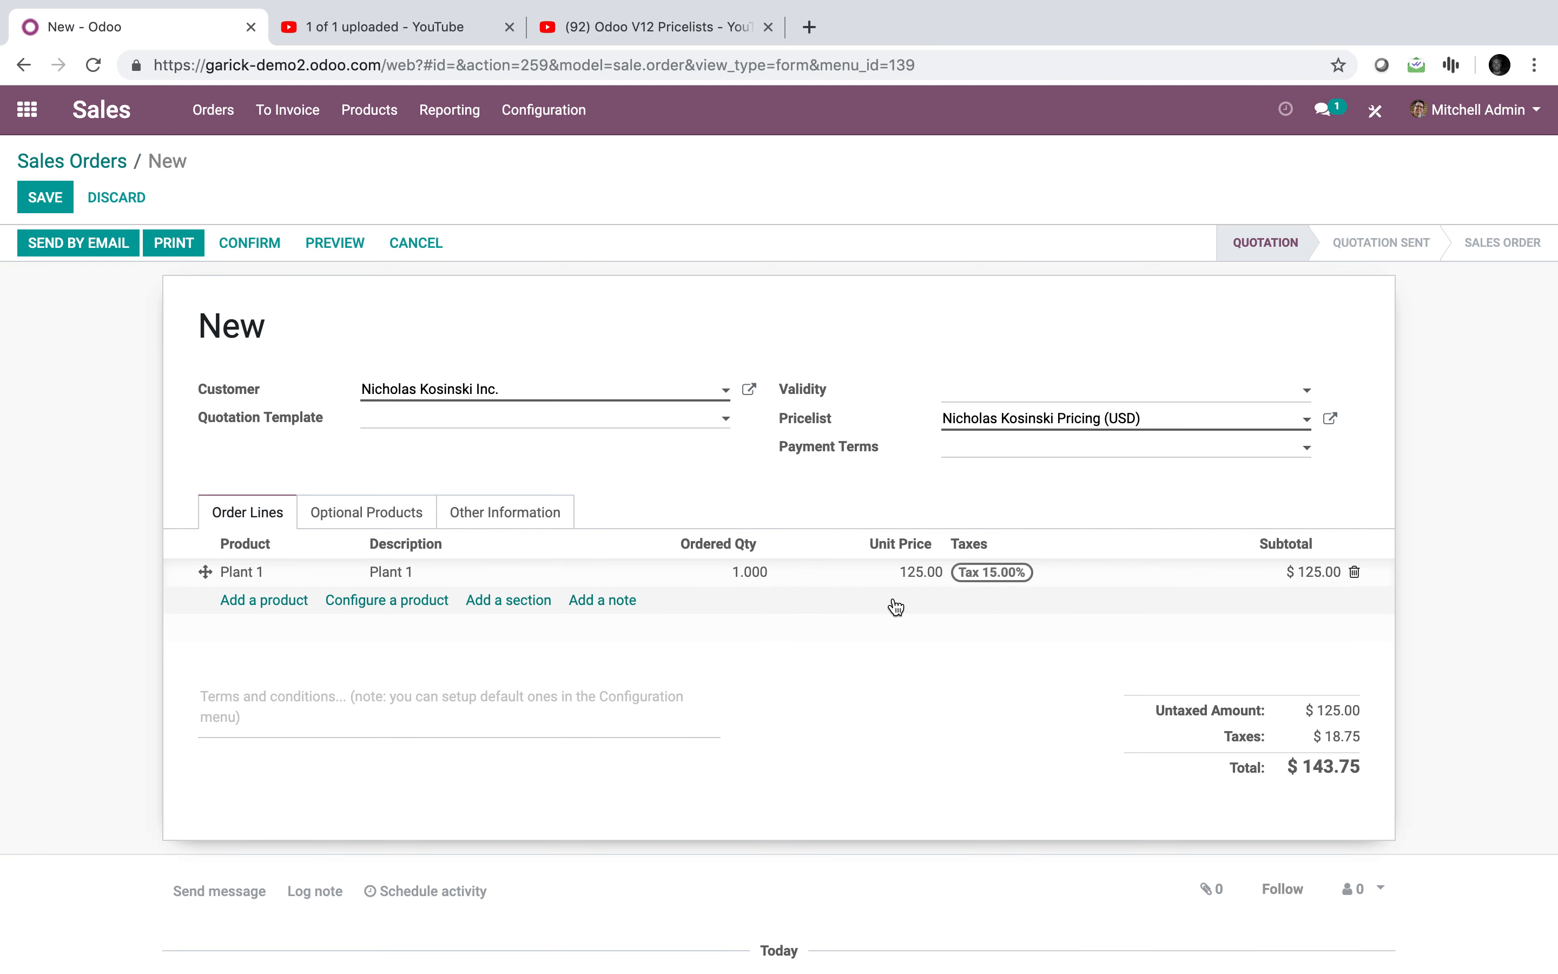
Step: Compare Plant 1 prices at quantities 5, 4 and 5 (62.50 each at 5), then delete the line
{"action": "left_click", "coordinate": [749, 572]}
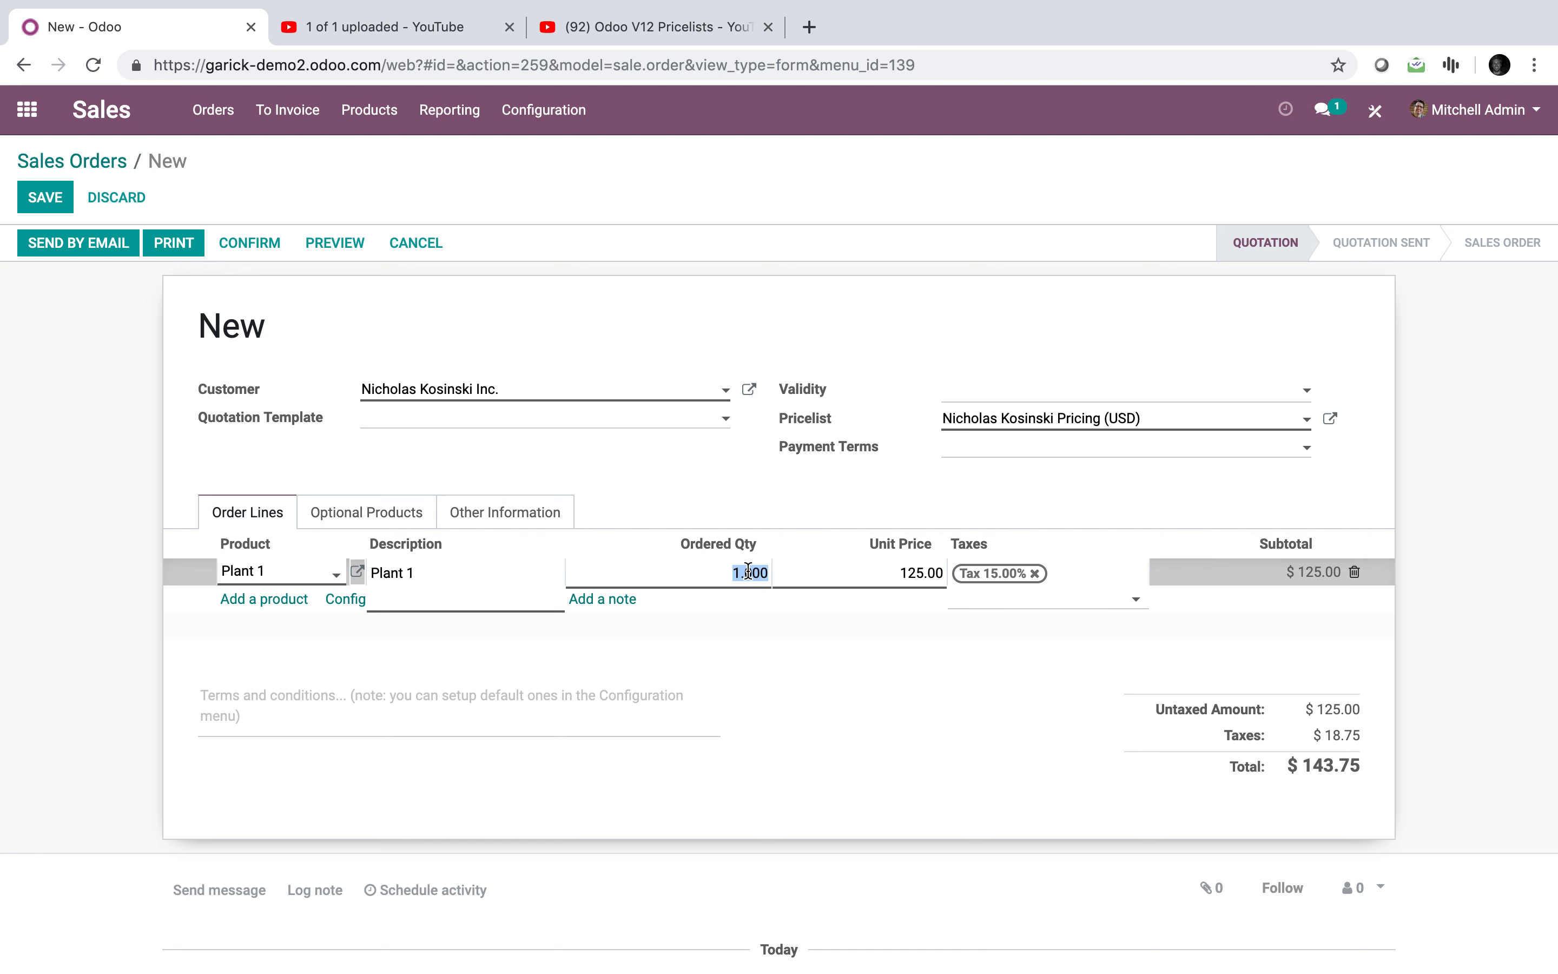
{"action": "type", "text": "5"}
{"action": "left_click", "coordinate": [953, 744]}
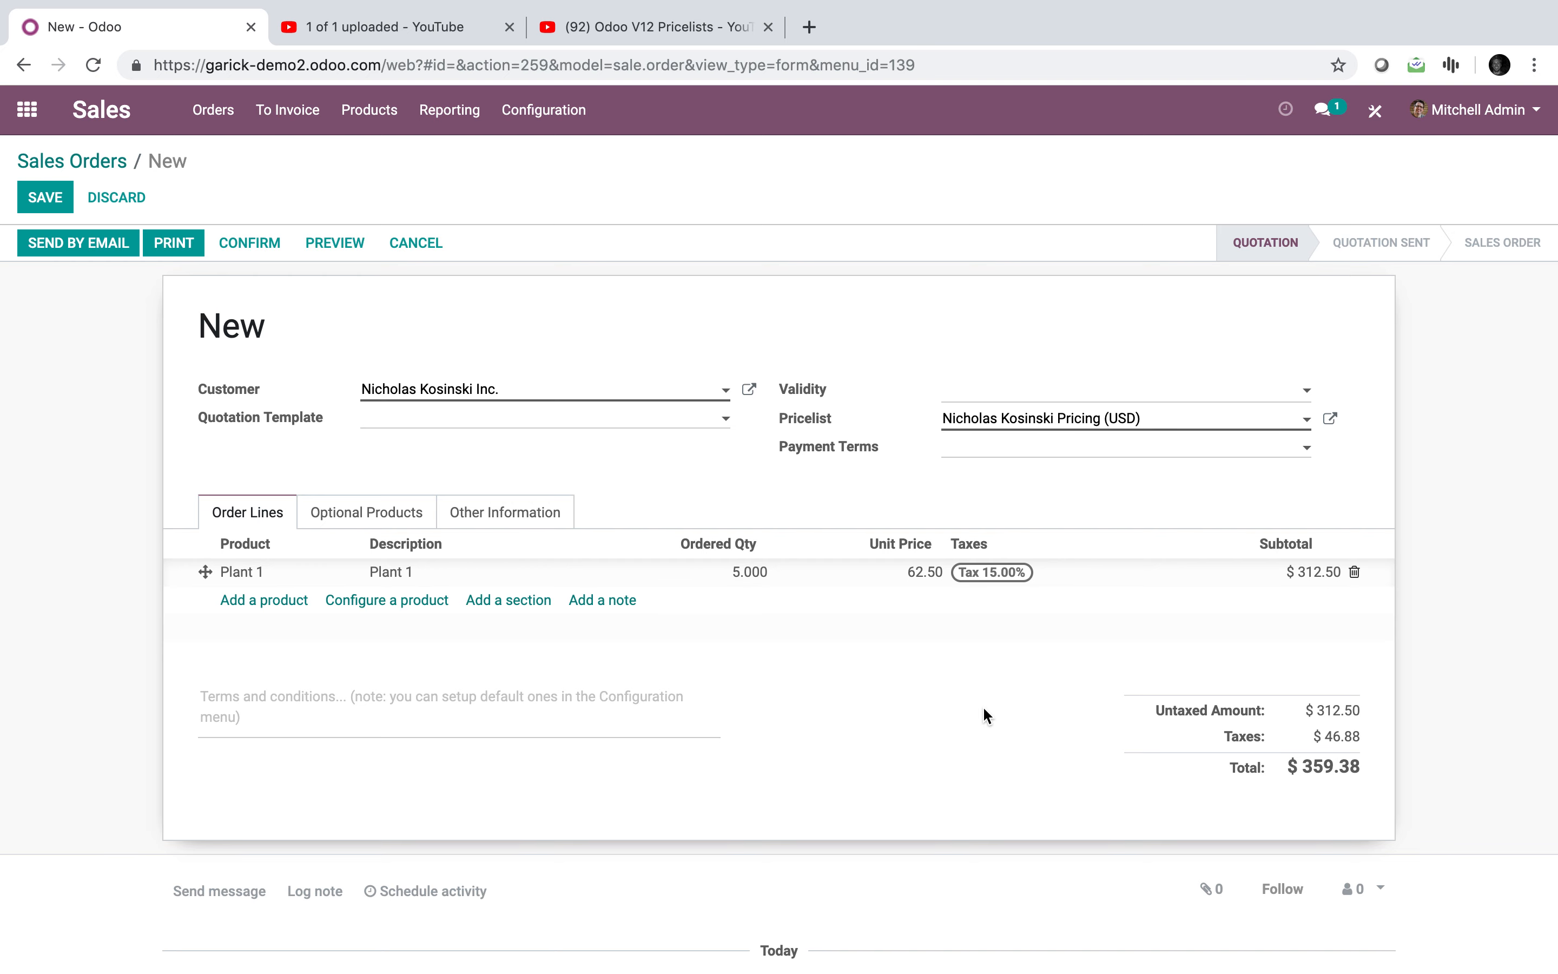
{"action": "left_click", "coordinate": [772, 590]}
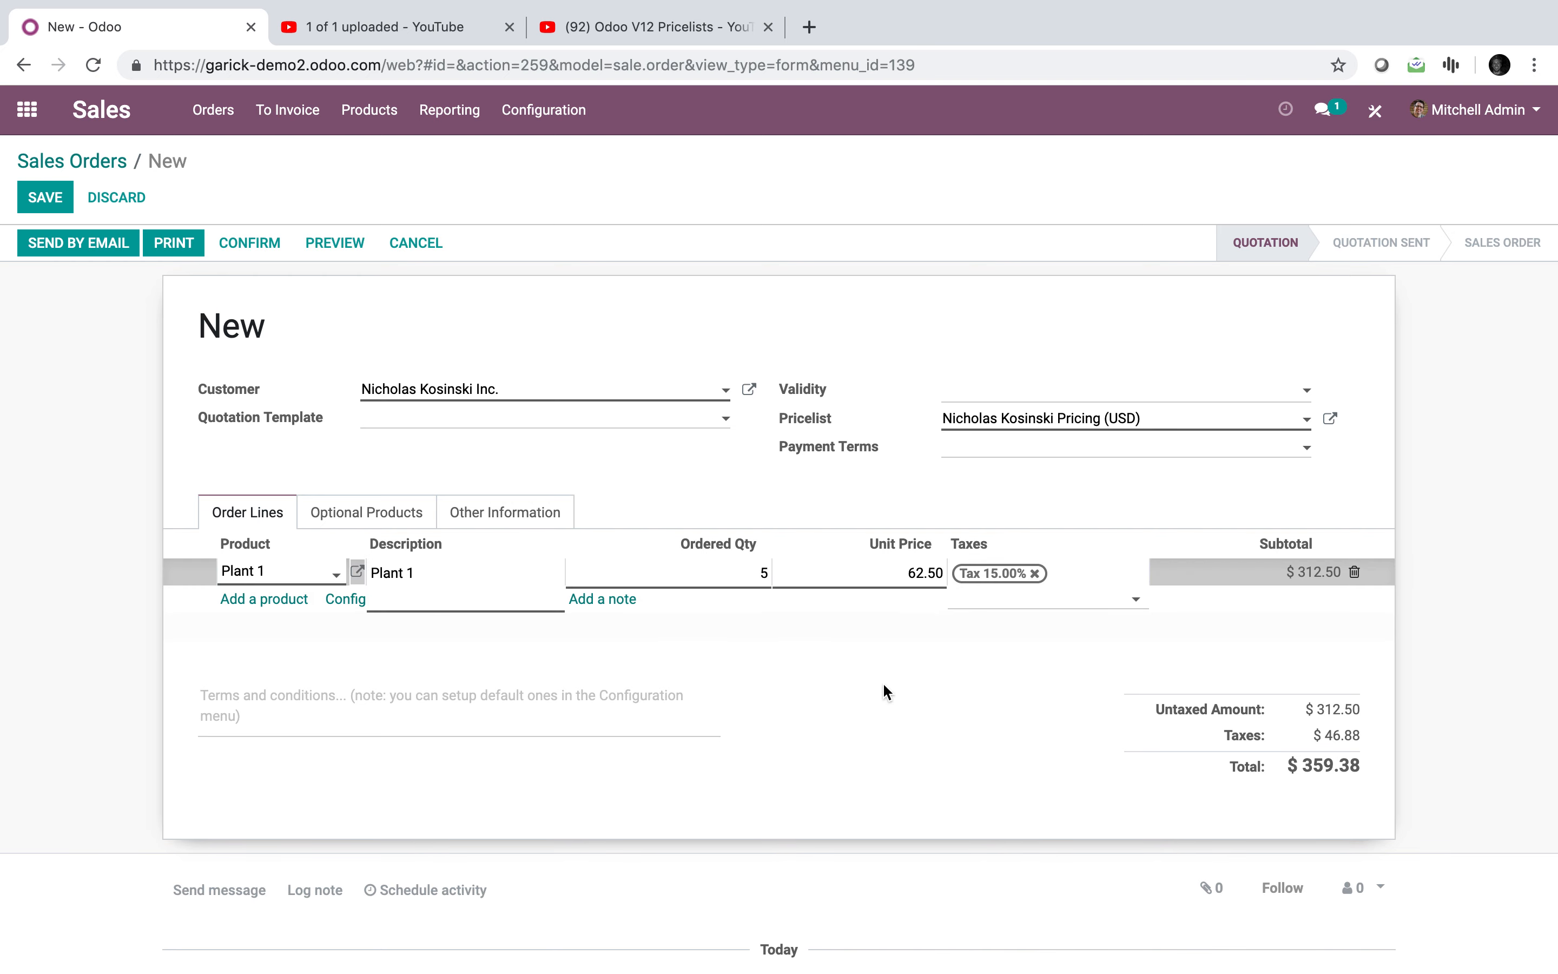
{"action": "type", "text": "4"}
{"action": "left_click", "coordinate": [942, 748]}
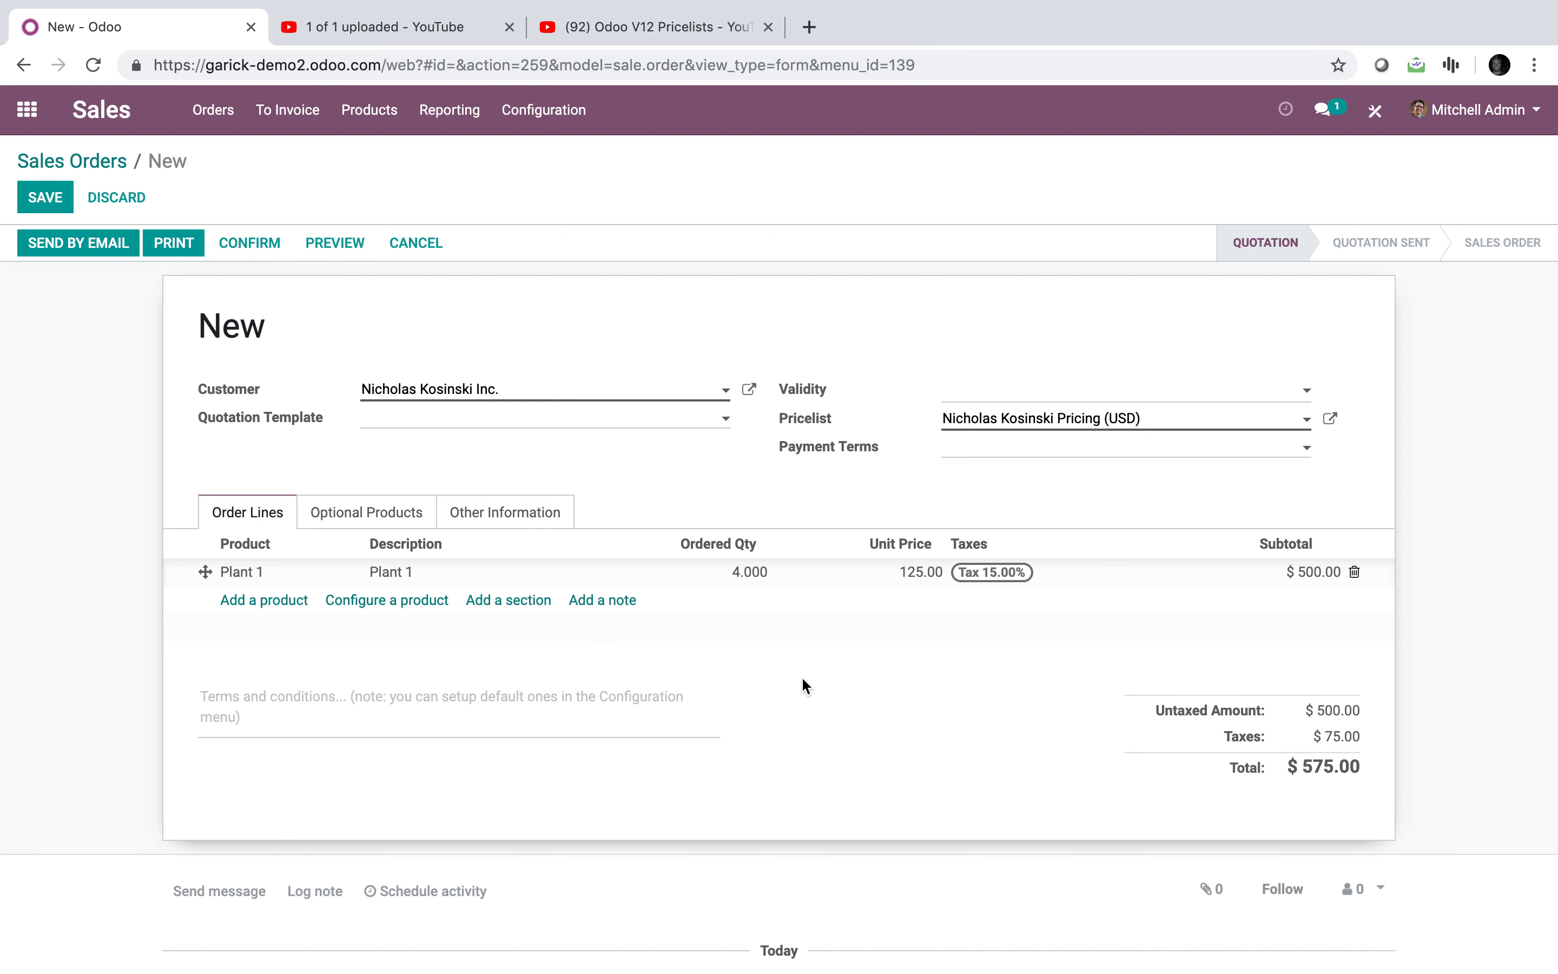
{"action": "left_click", "coordinate": [752, 594]}
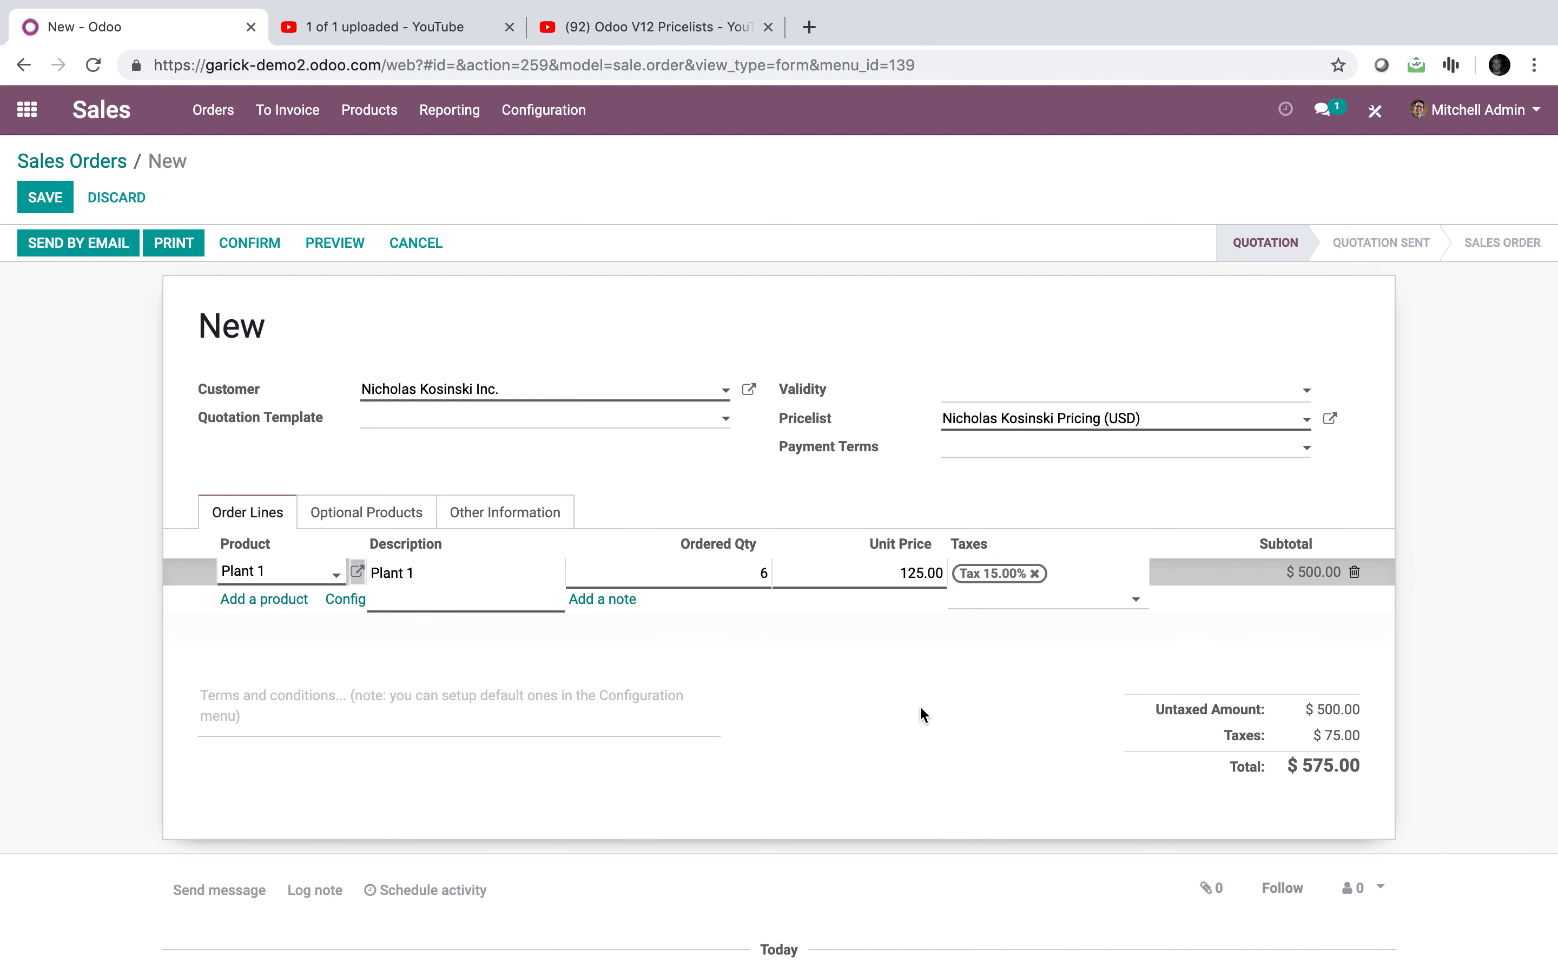
{"action": "type", "text": "5"}
{"action": "left_click", "coordinate": [928, 734]}
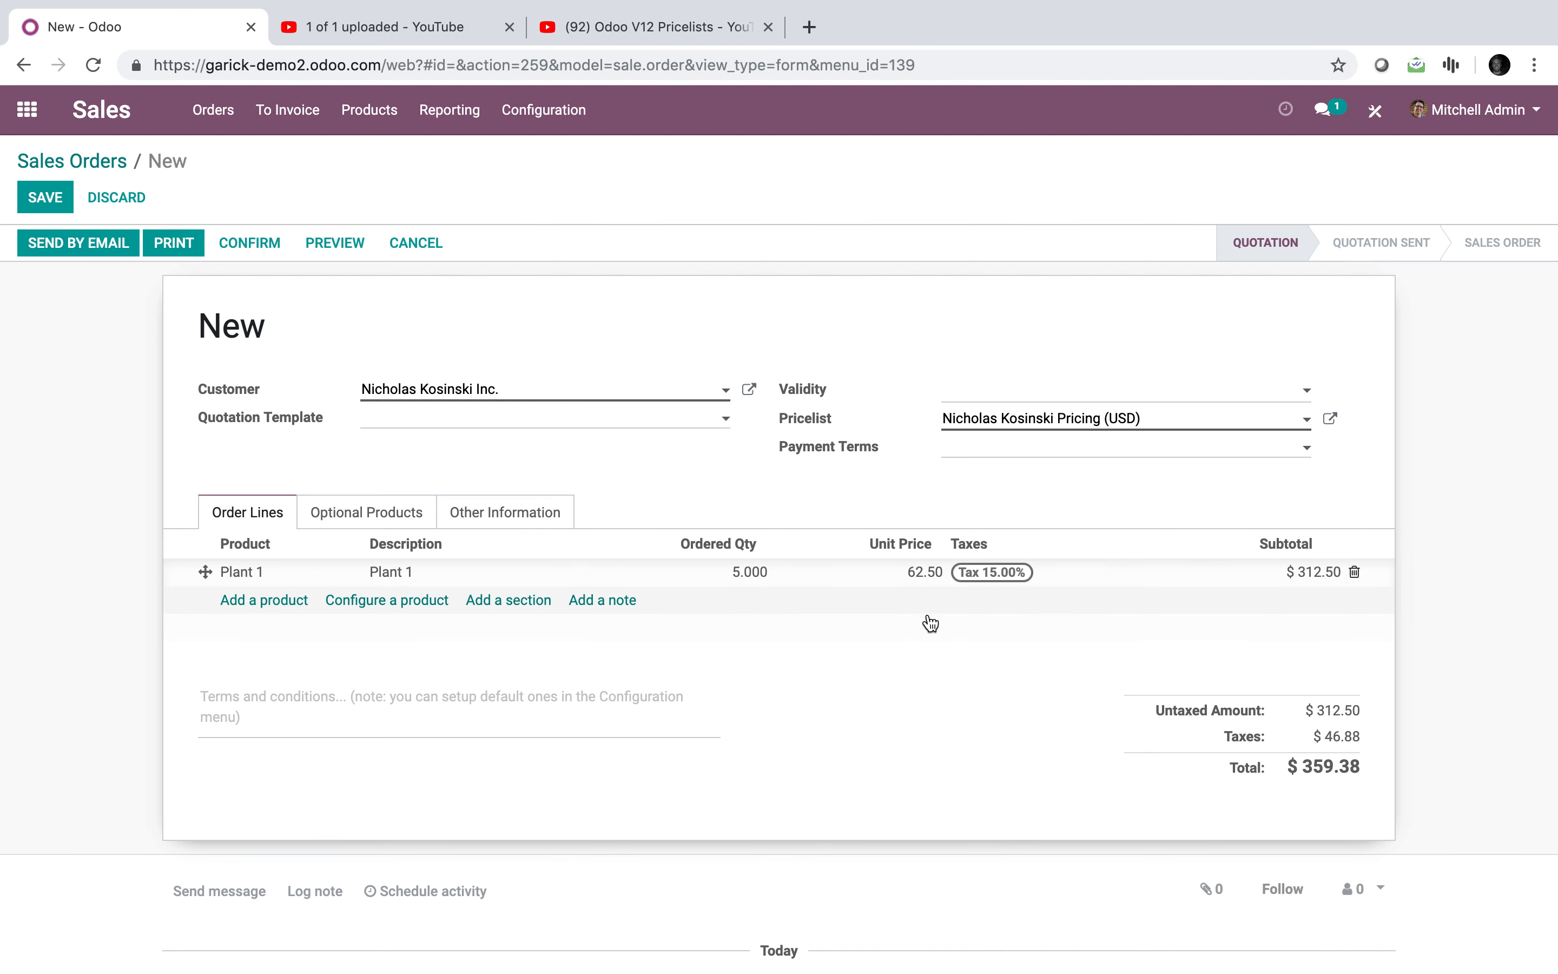
{"action": "left_click", "coordinate": [1355, 574]}
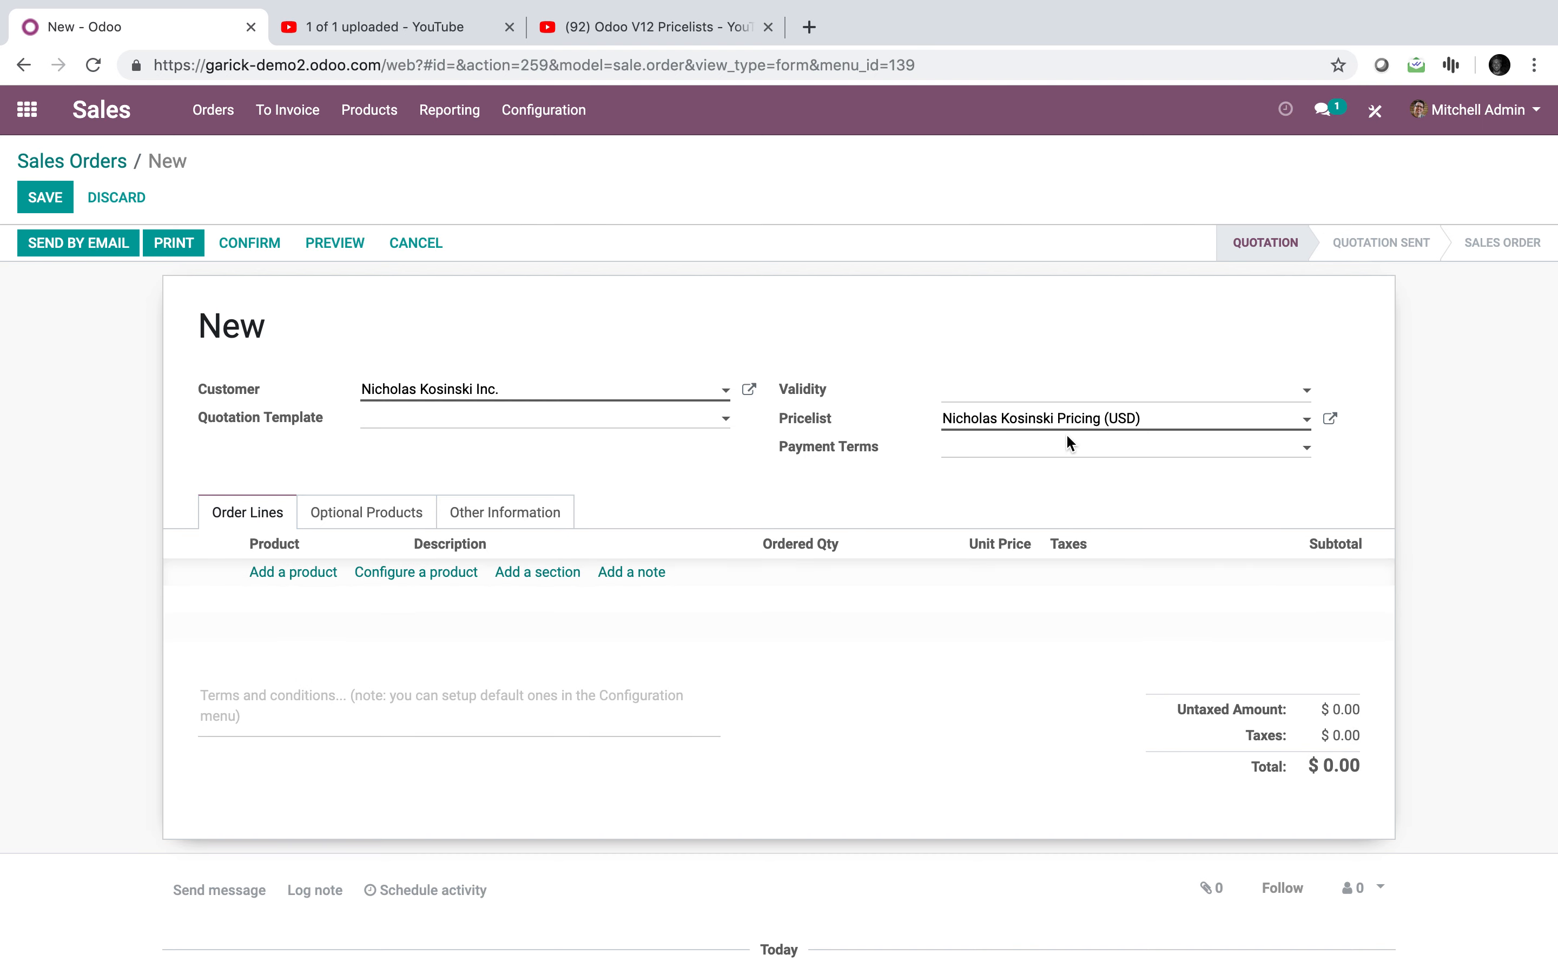
Step: On Public Pricelist (USD), add 5 Plant 1 units, check the 125.00 unit price, and remove the line
{"action": "left_click", "coordinate": [1005, 420]}
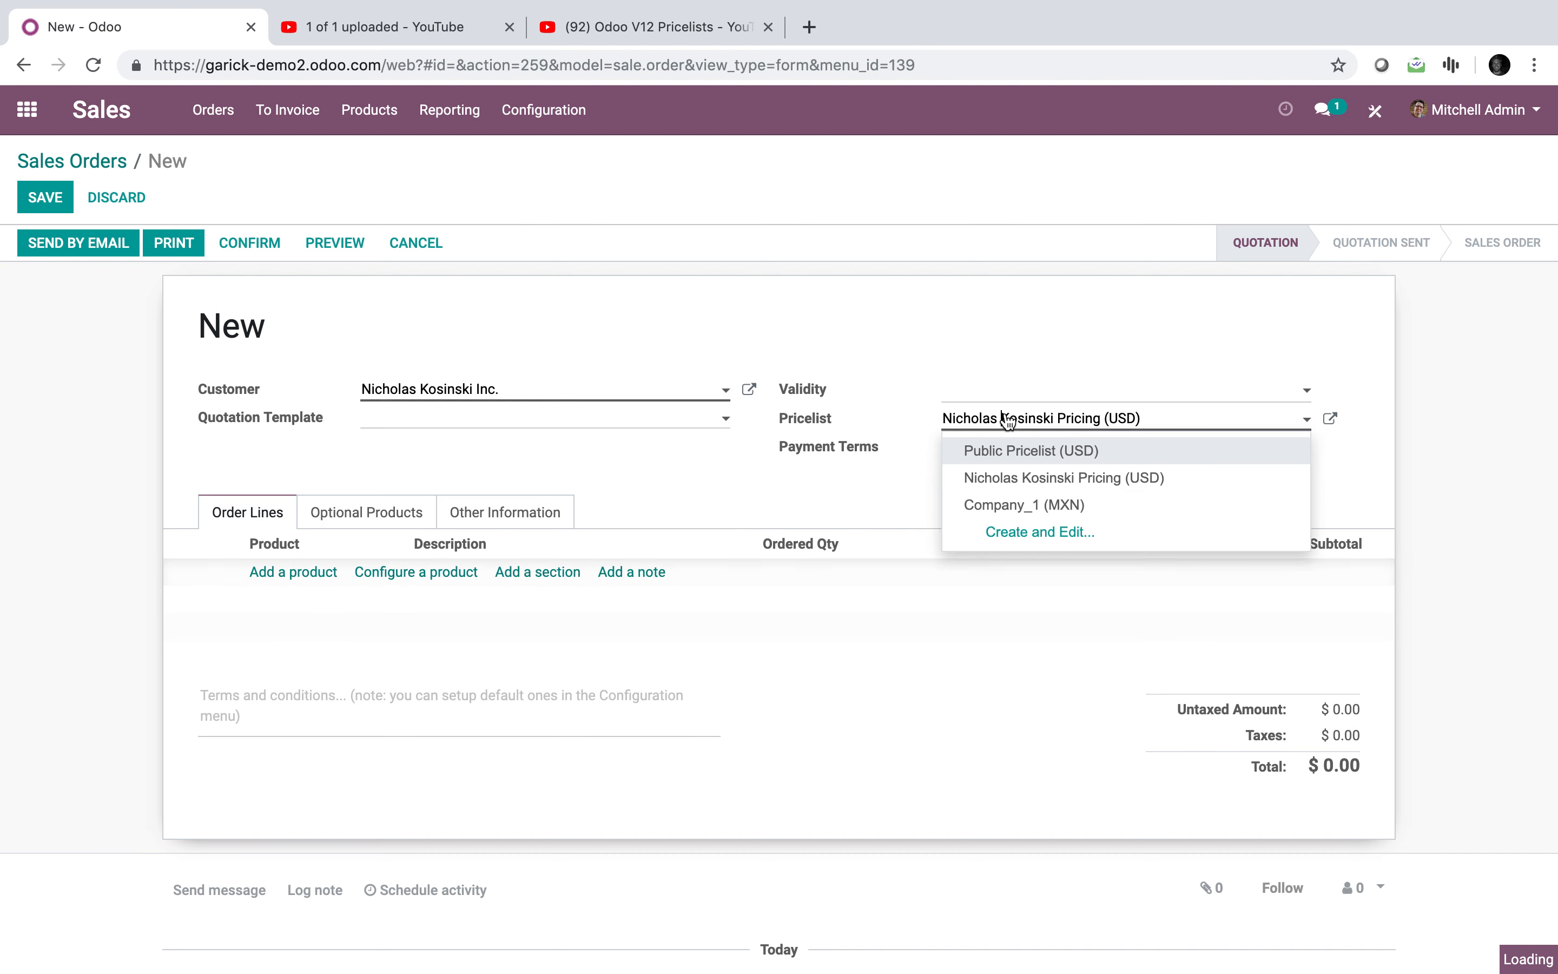
{"action": "left_click", "coordinate": [1093, 453]}
{"action": "left_click", "coordinate": [320, 571]}
{"action": "type", "text": "pr"}
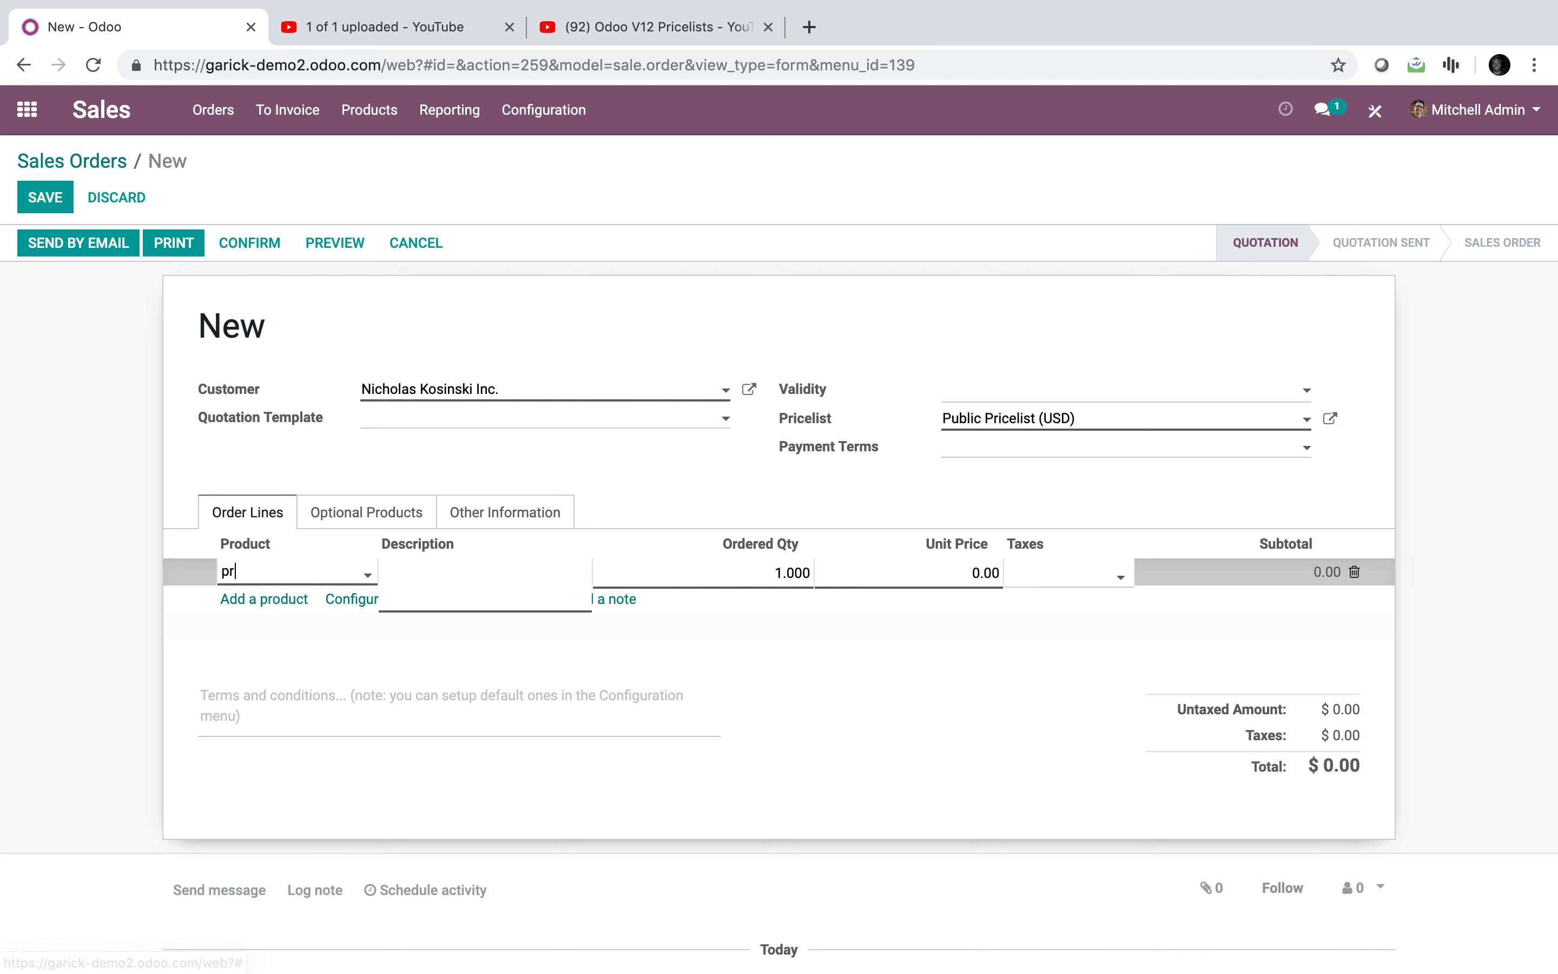
{"action": "type", "text": "od"}
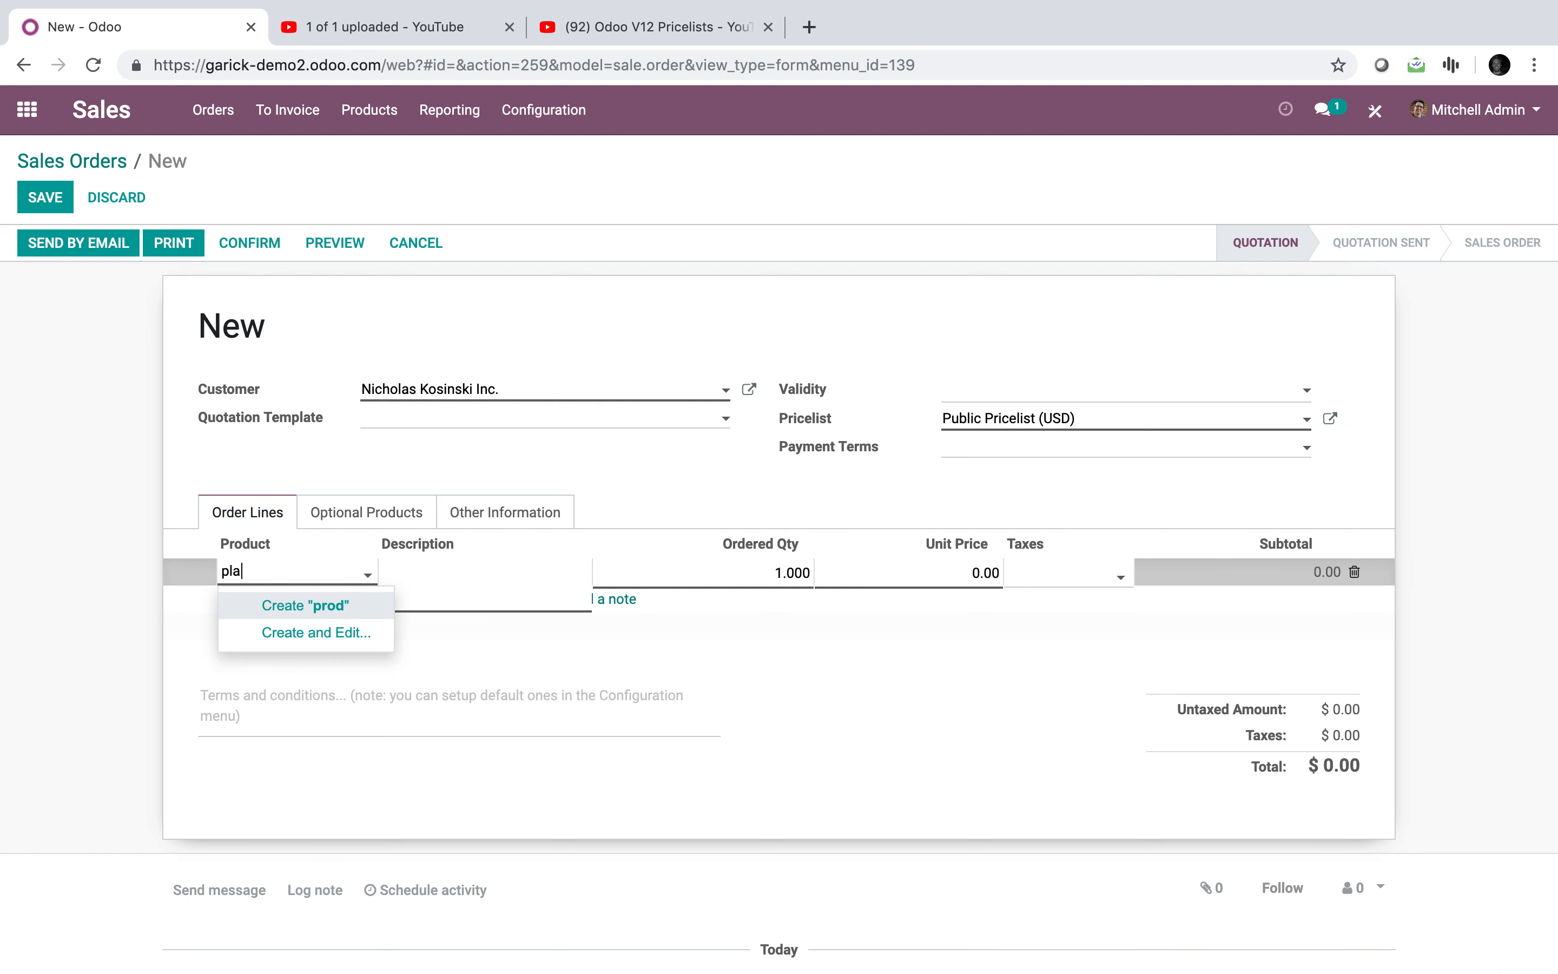
{"action": "left_click", "coordinate": [372, 633]}
{"action": "left_click", "coordinate": [748, 580]}
{"action": "type", "text": "5"}
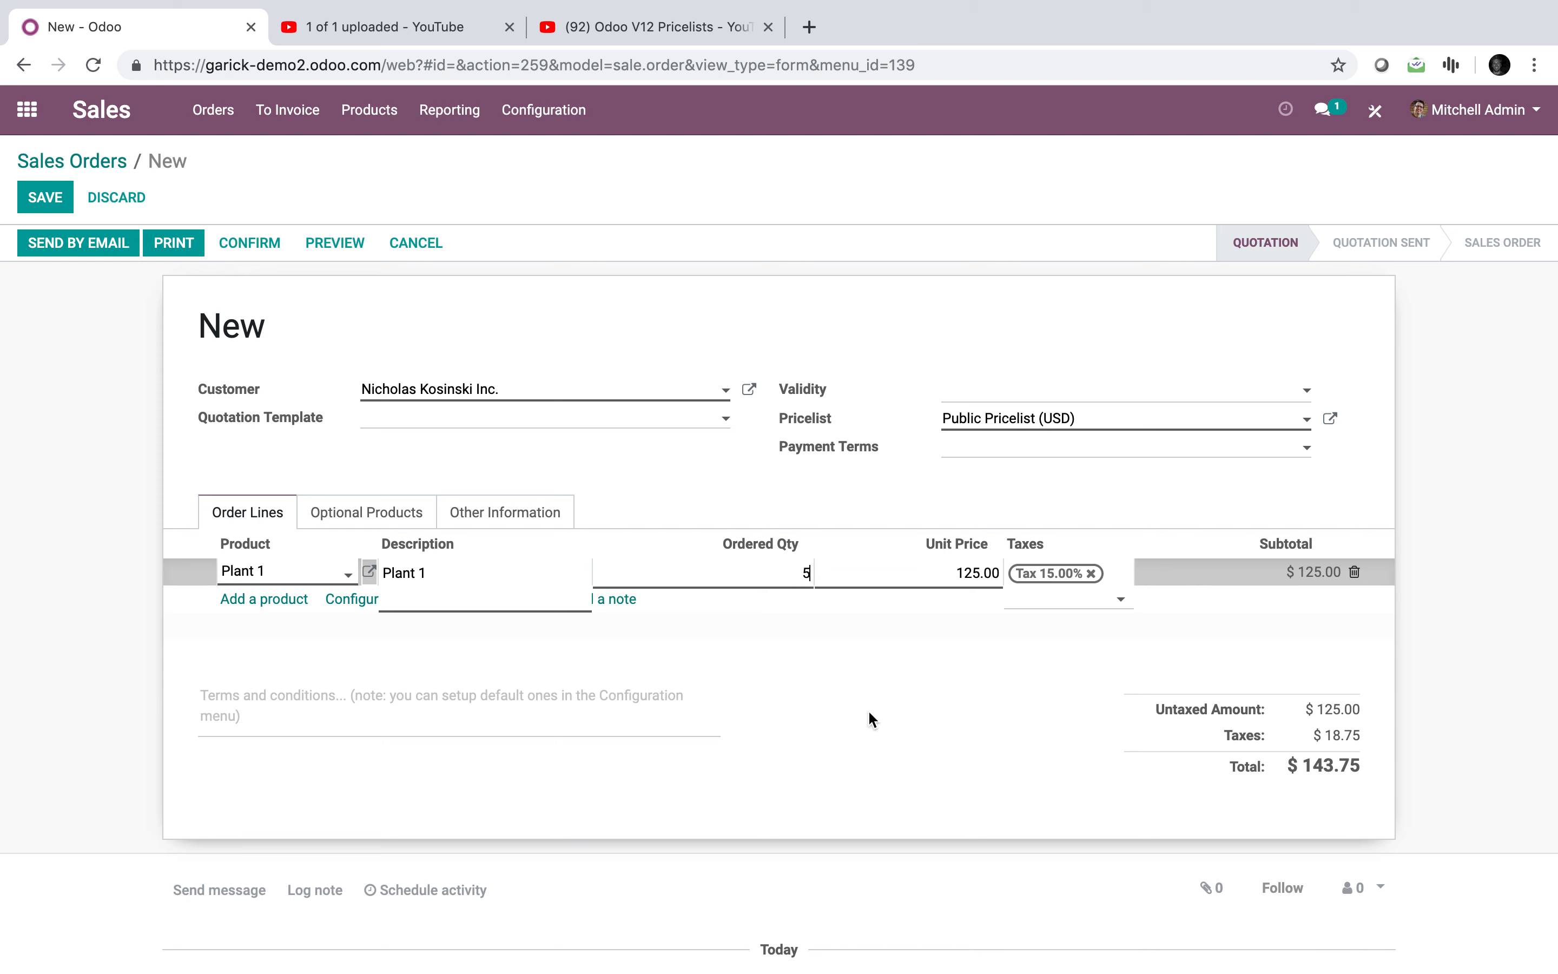
{"action": "left_click", "coordinate": [877, 726]}
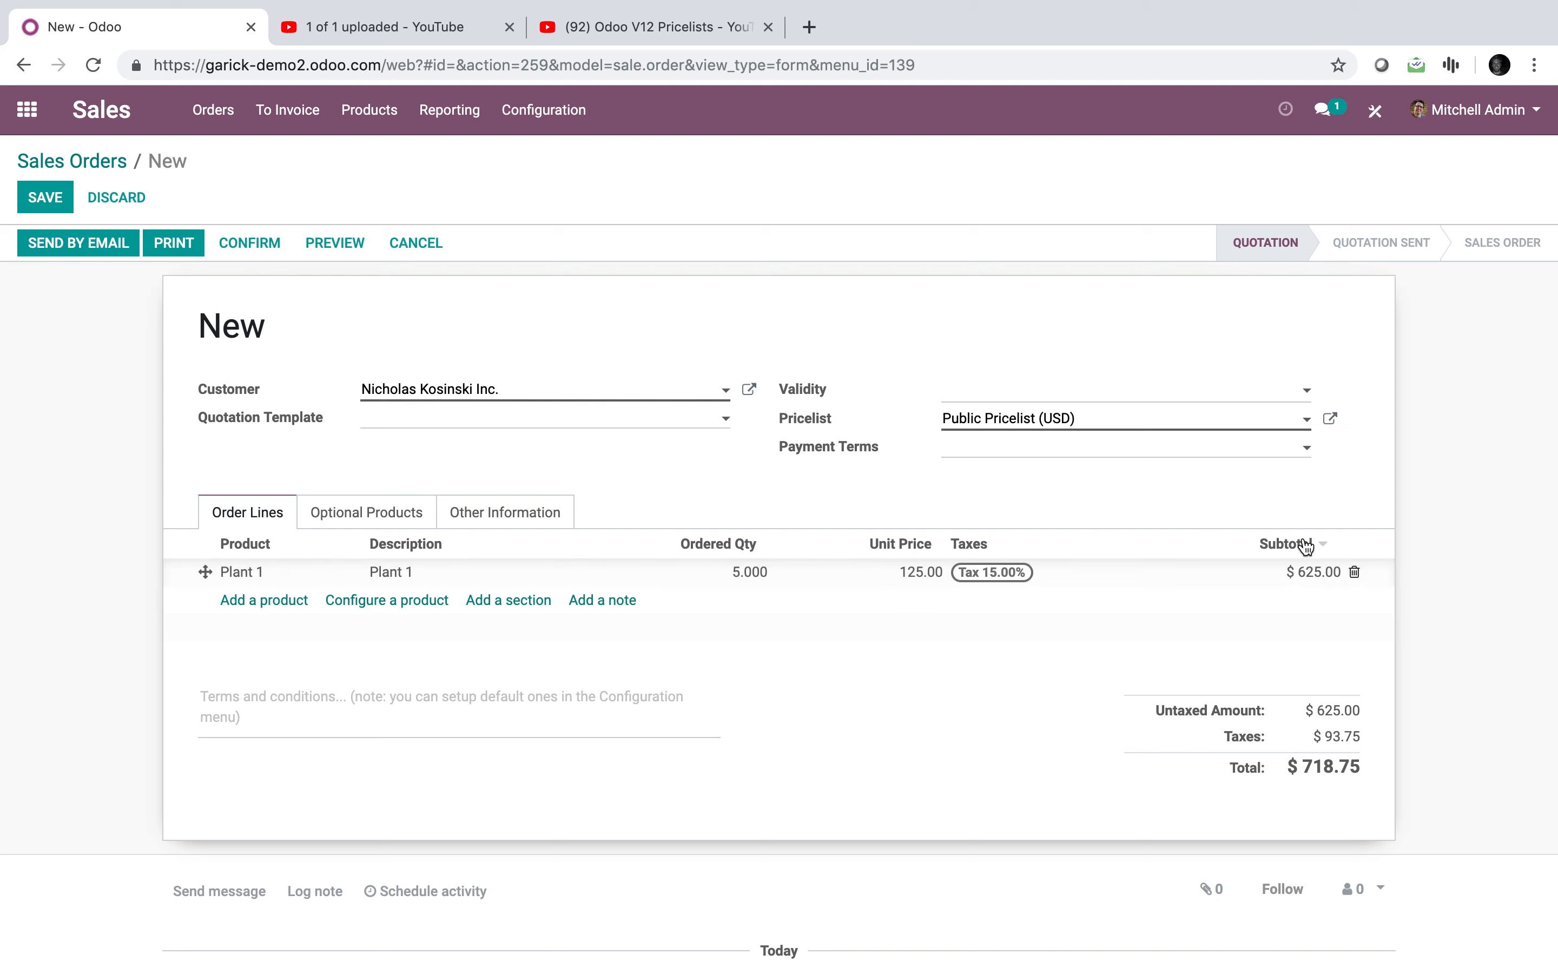
{"action": "left_click", "coordinate": [1354, 572]}
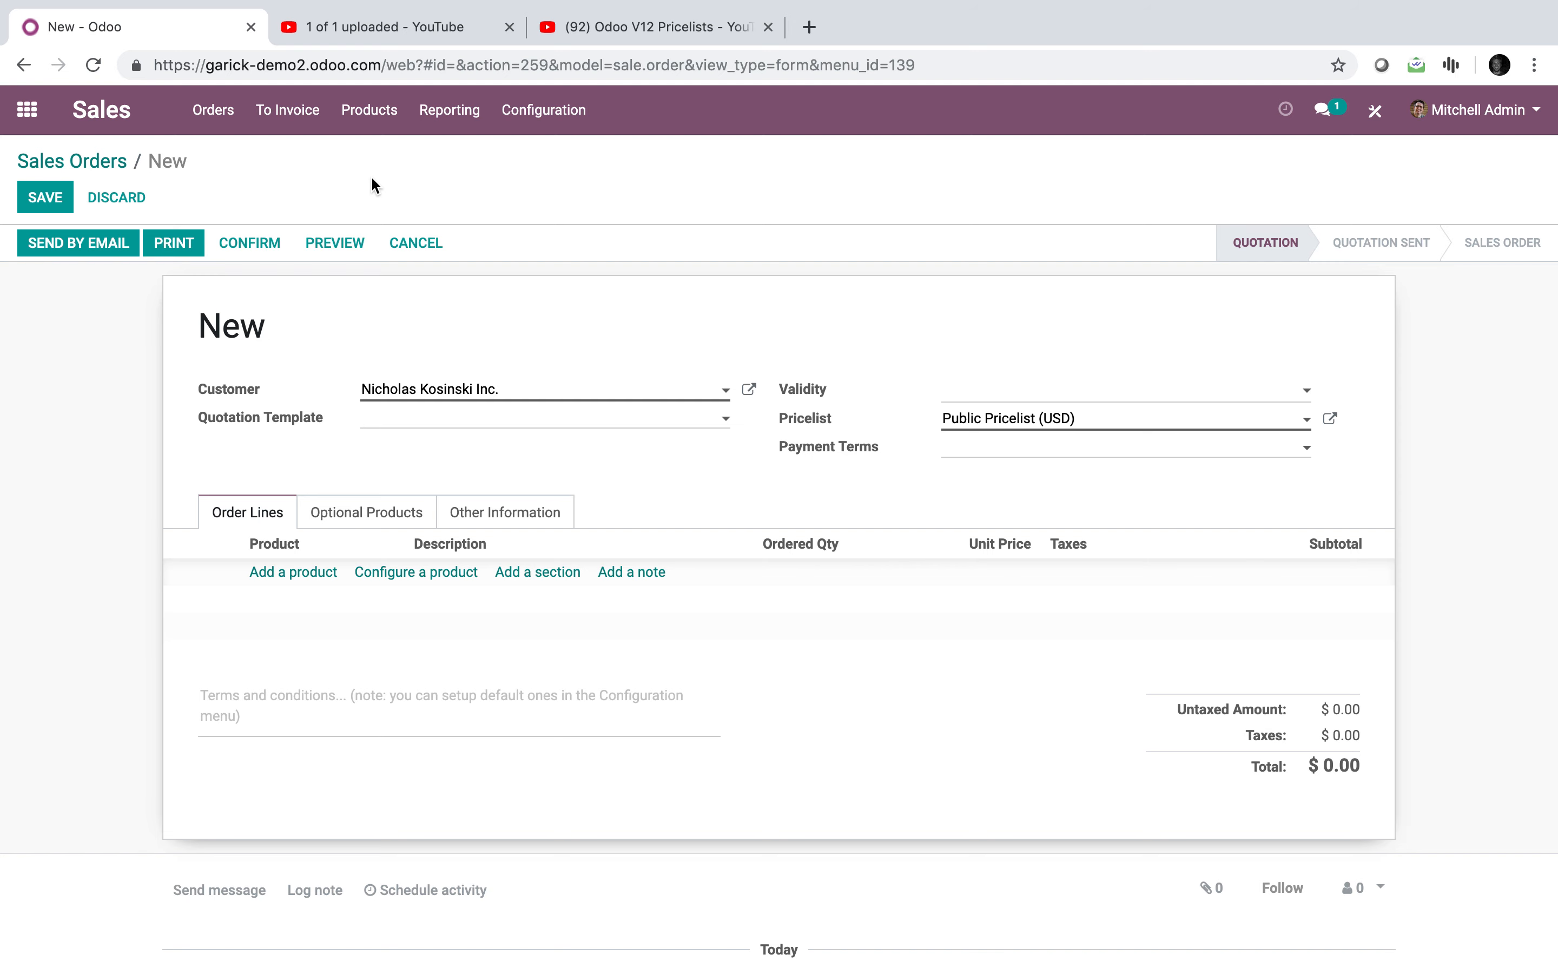
Step: Discard the unsaved test quotation and look over the Pricelists list
{"action": "left_click", "coordinate": [509, 109]}
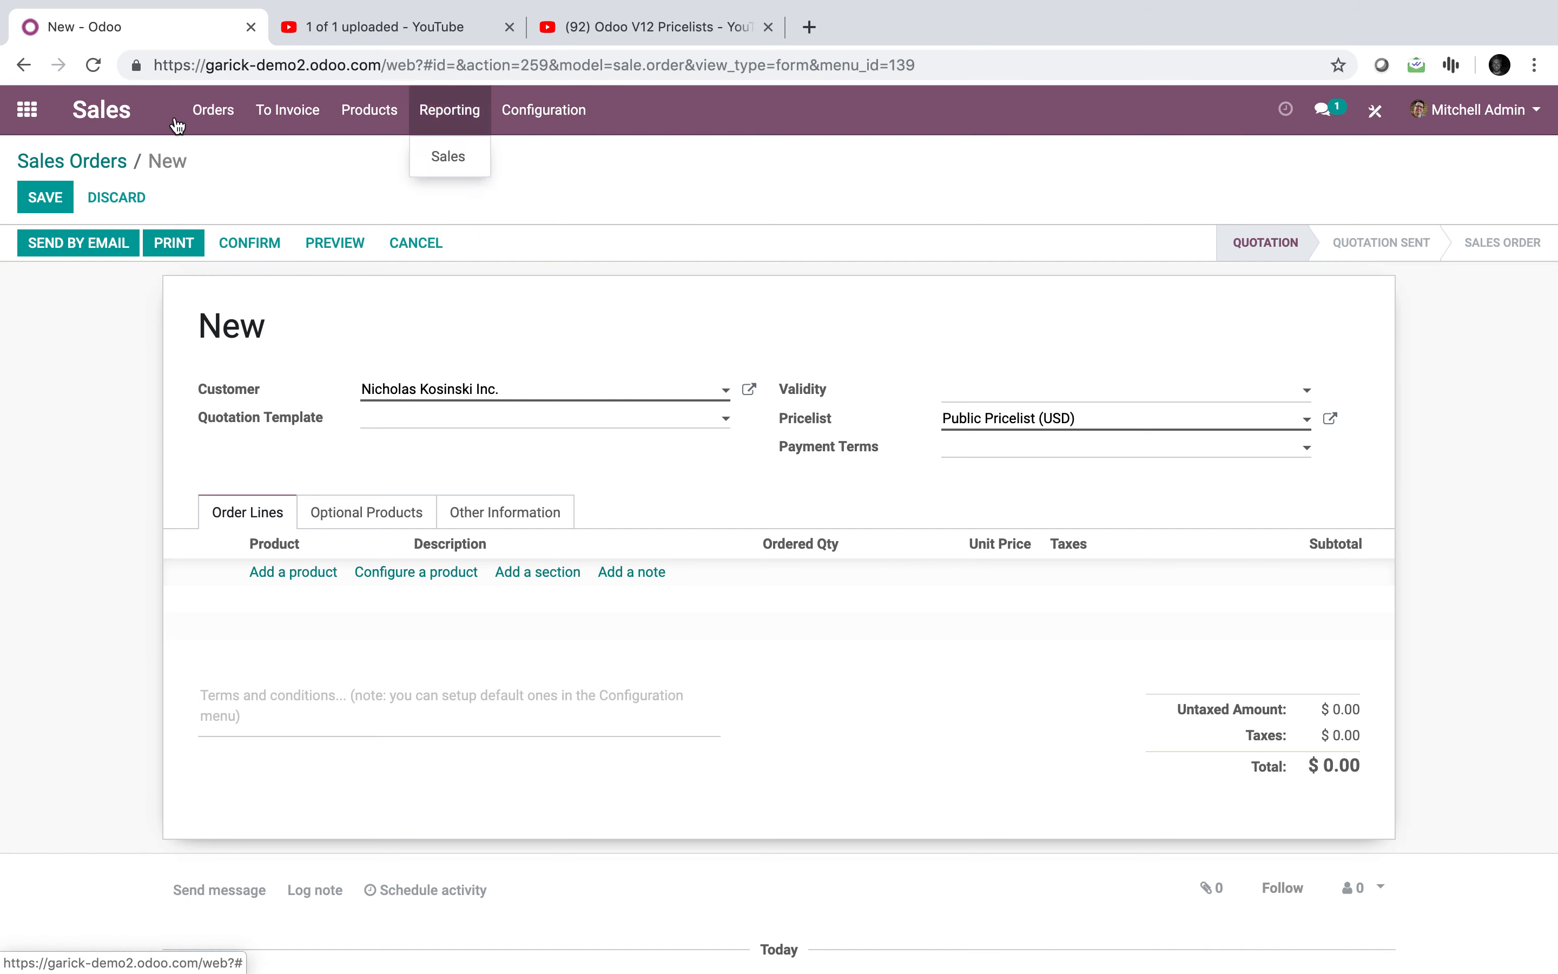
{"action": "left_click", "coordinate": [26, 109]}
{"action": "left_click", "coordinate": [458, 261]}
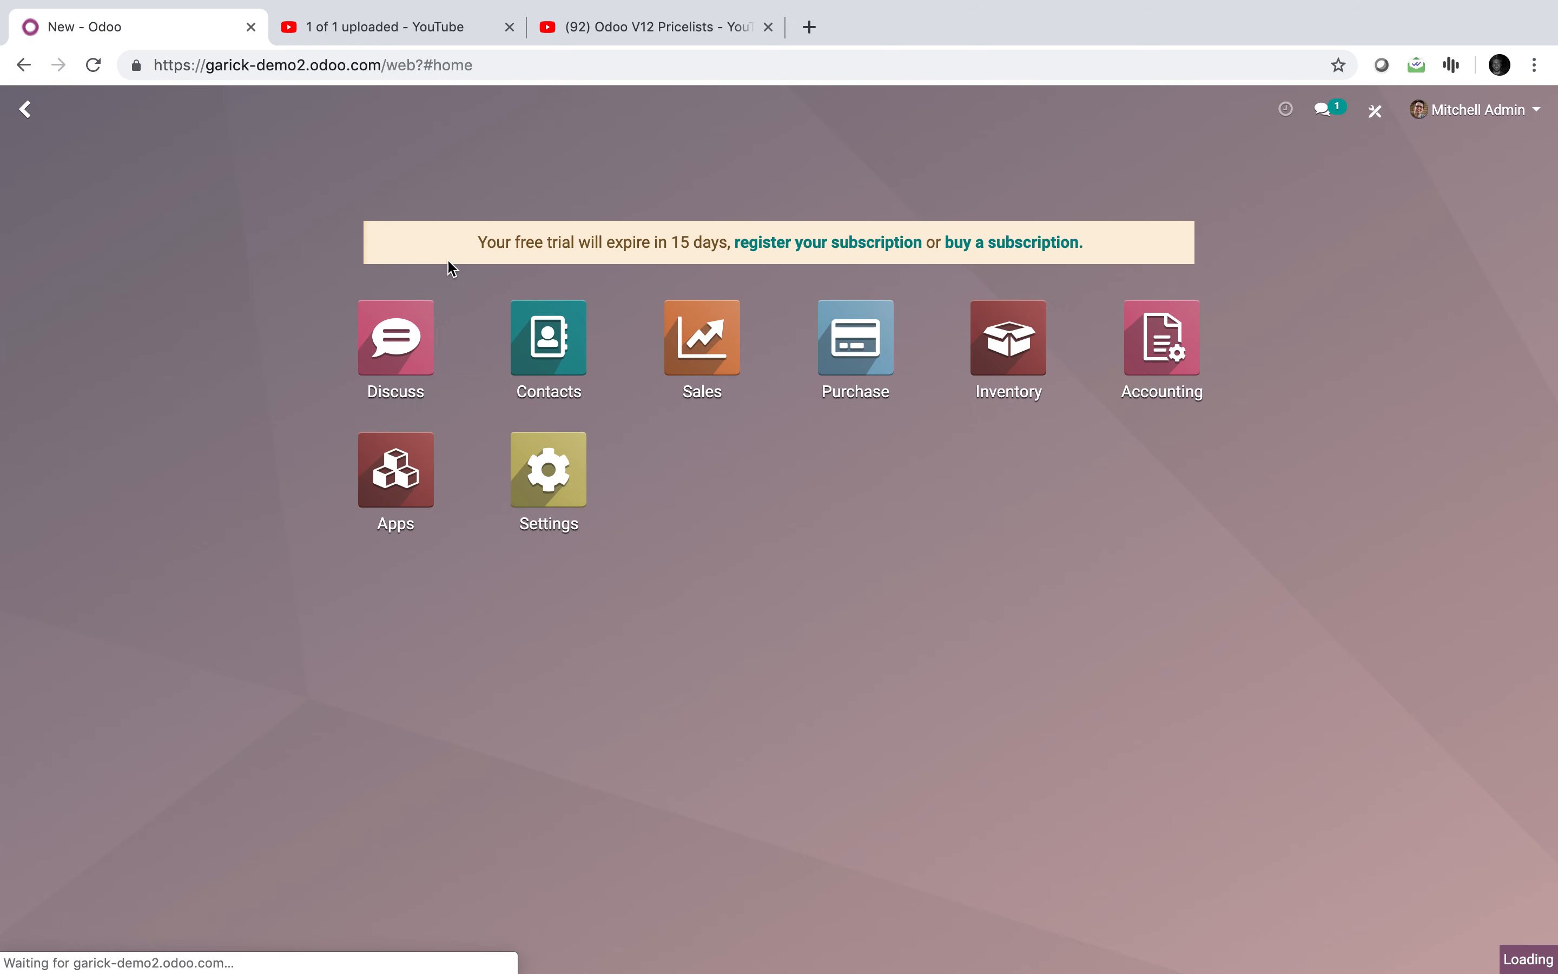
{"action": "type", "text": "prod"}
{"action": "key", "text": "BackSpace"}
{"action": "key", "text": "BackSpace"}
{"action": "key", "text": "BackSpace"}
{"action": "type", "text": "rice"}
{"action": "key", "text": "Return"}
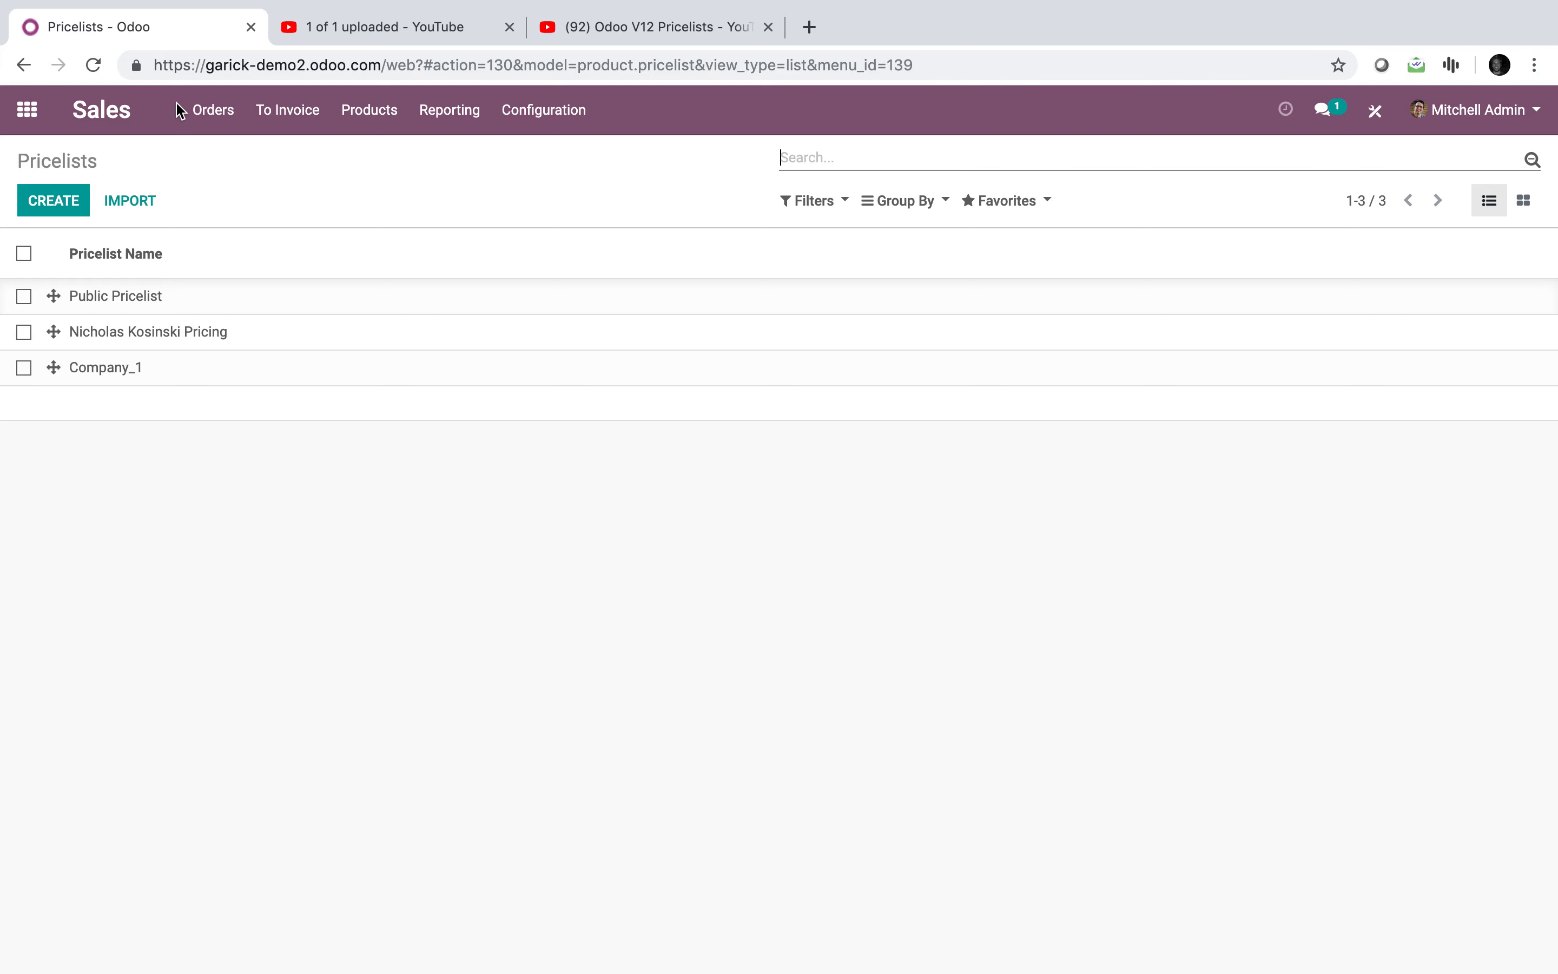
{"action": "left_click", "coordinate": [30, 113]}
Step: Find the Brooklyn test contact, clear its pricelist, and save it
{"action": "type", "text": "cont"}
{"action": "key", "text": "Return"}
{"action": "type", "text": "ni"}
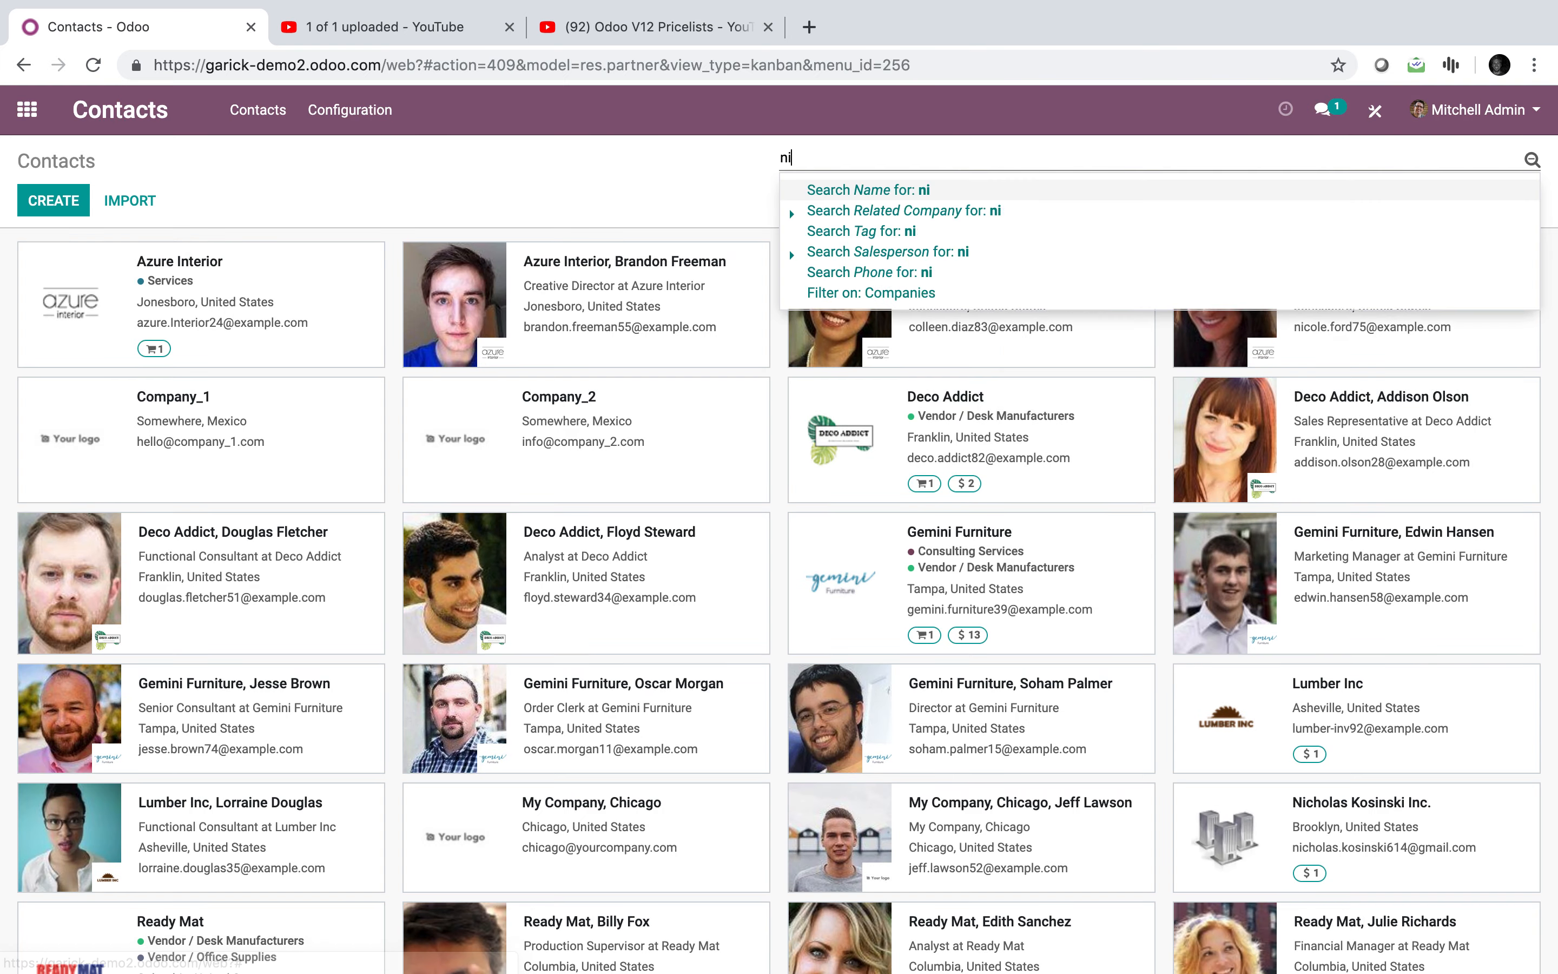
{"action": "type", "text": "cholas"}
{"action": "key", "text": "Return"}
{"action": "left_click", "coordinate": [282, 284]}
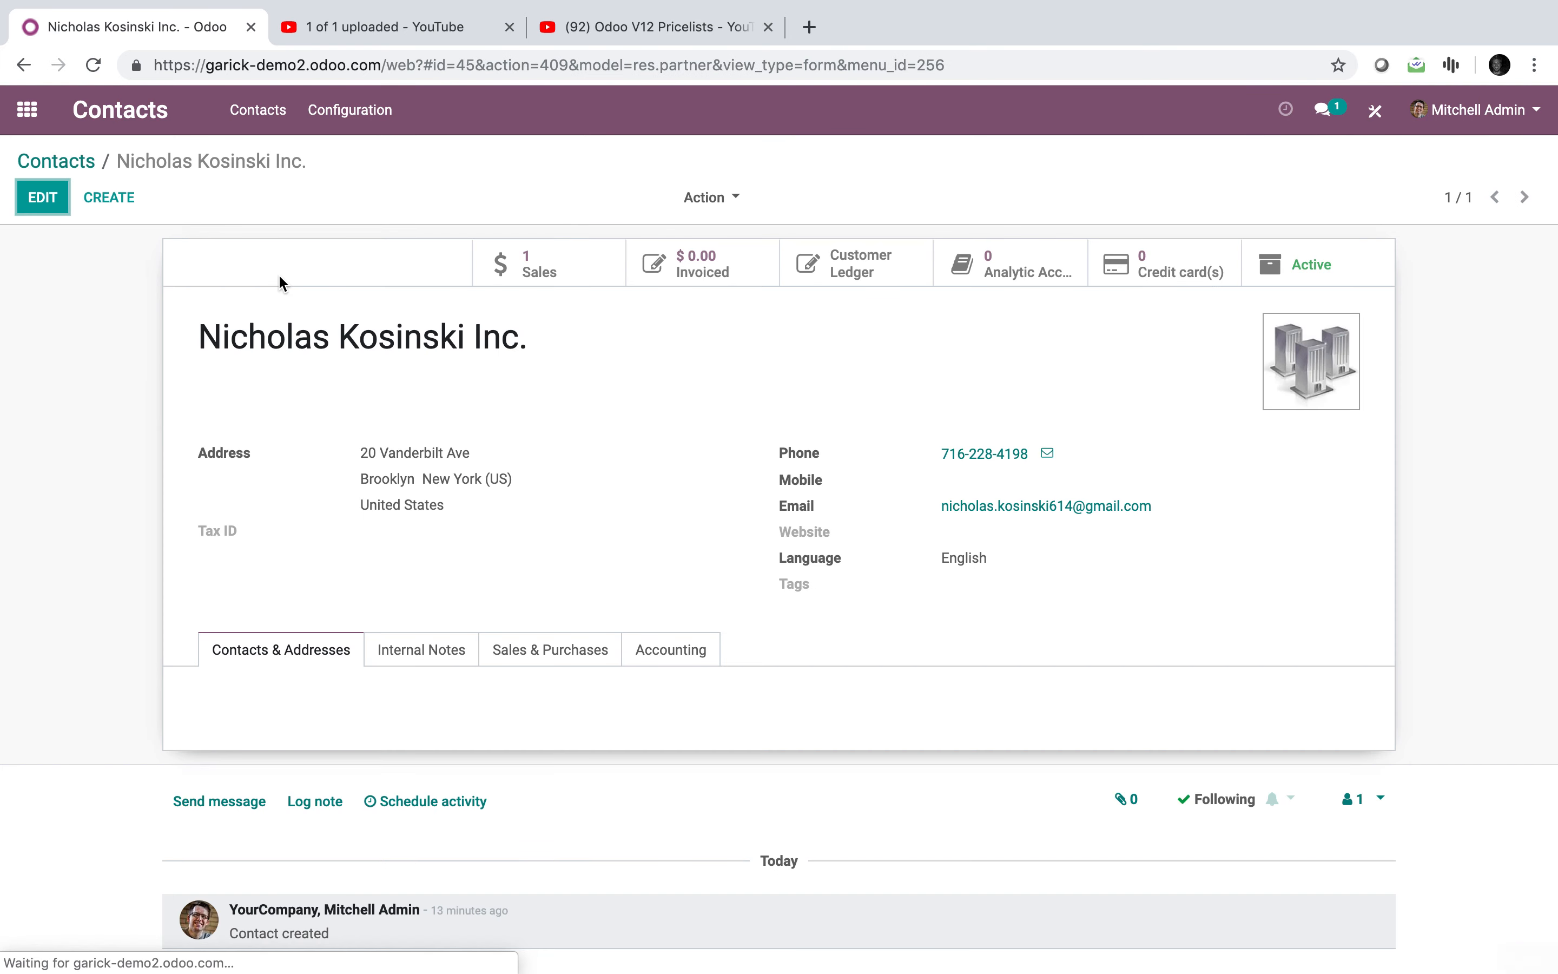
{"action": "left_click", "coordinate": [43, 197]}
{"action": "left_click", "coordinate": [551, 667]}
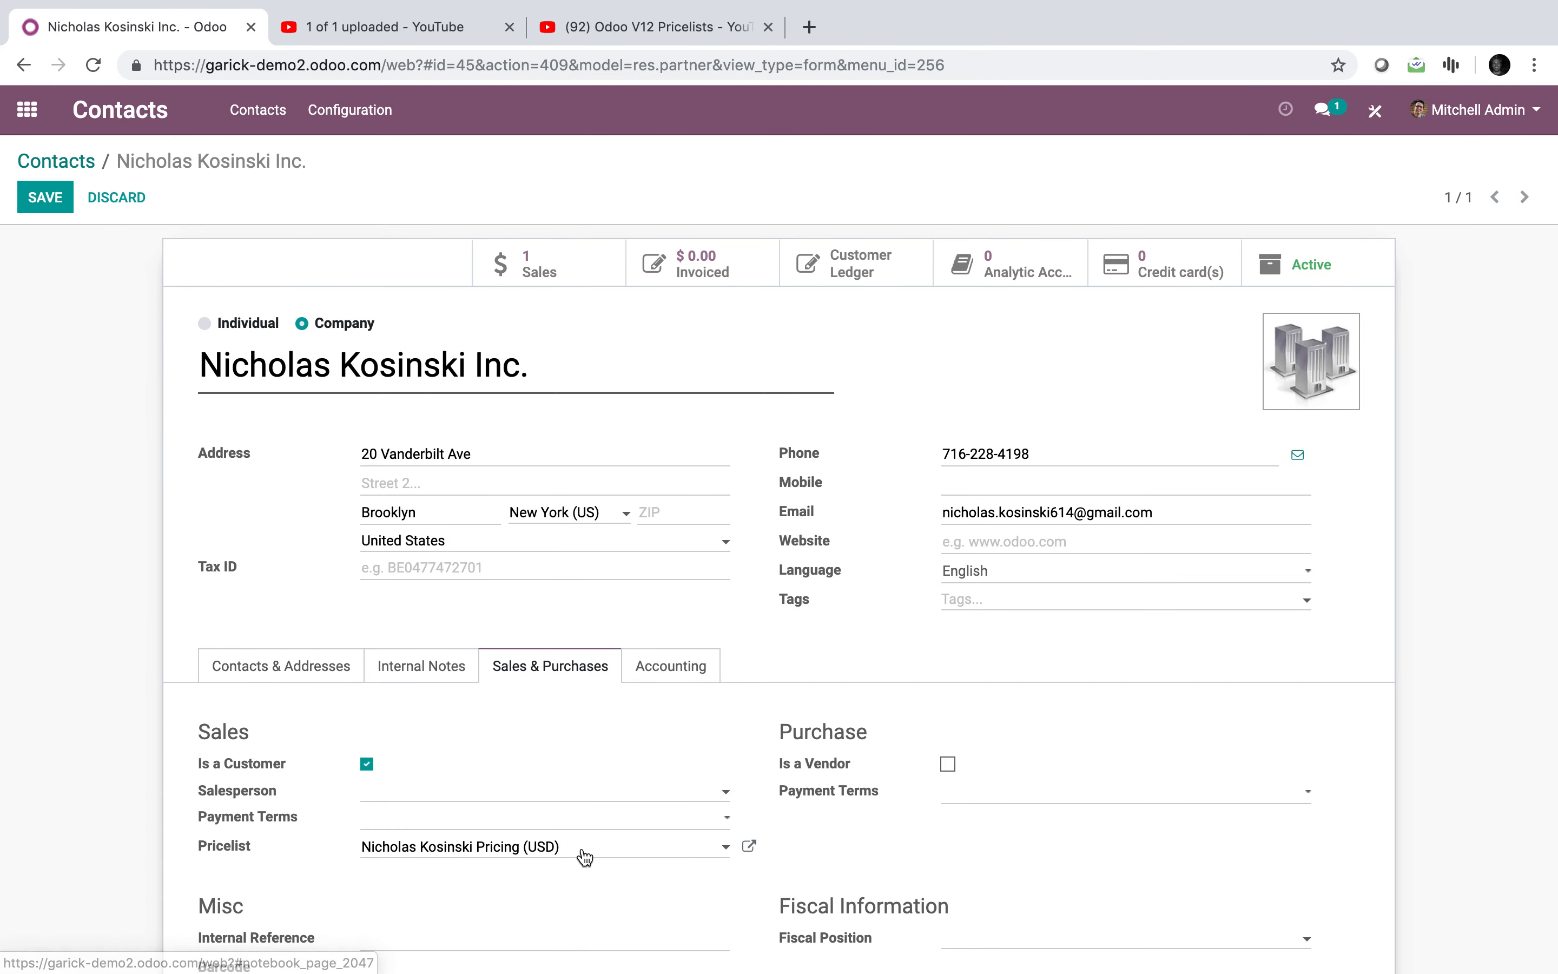
{"action": "left_click_drag", "start_coordinate": [581, 852], "coordinate": [155, 817]}
{"action": "key", "text": "BackSpace"}
{"action": "left_click", "coordinate": [135, 823]}
{"action": "left_click", "coordinate": [38, 193]}
Step: Set the contact's pricelist to Public Pricelist (USD) and save
{"action": "left_click", "coordinate": [40, 199]}
{"action": "triple_click", "coordinate": [488, 849]}
{"action": "type", "text": "pl"}
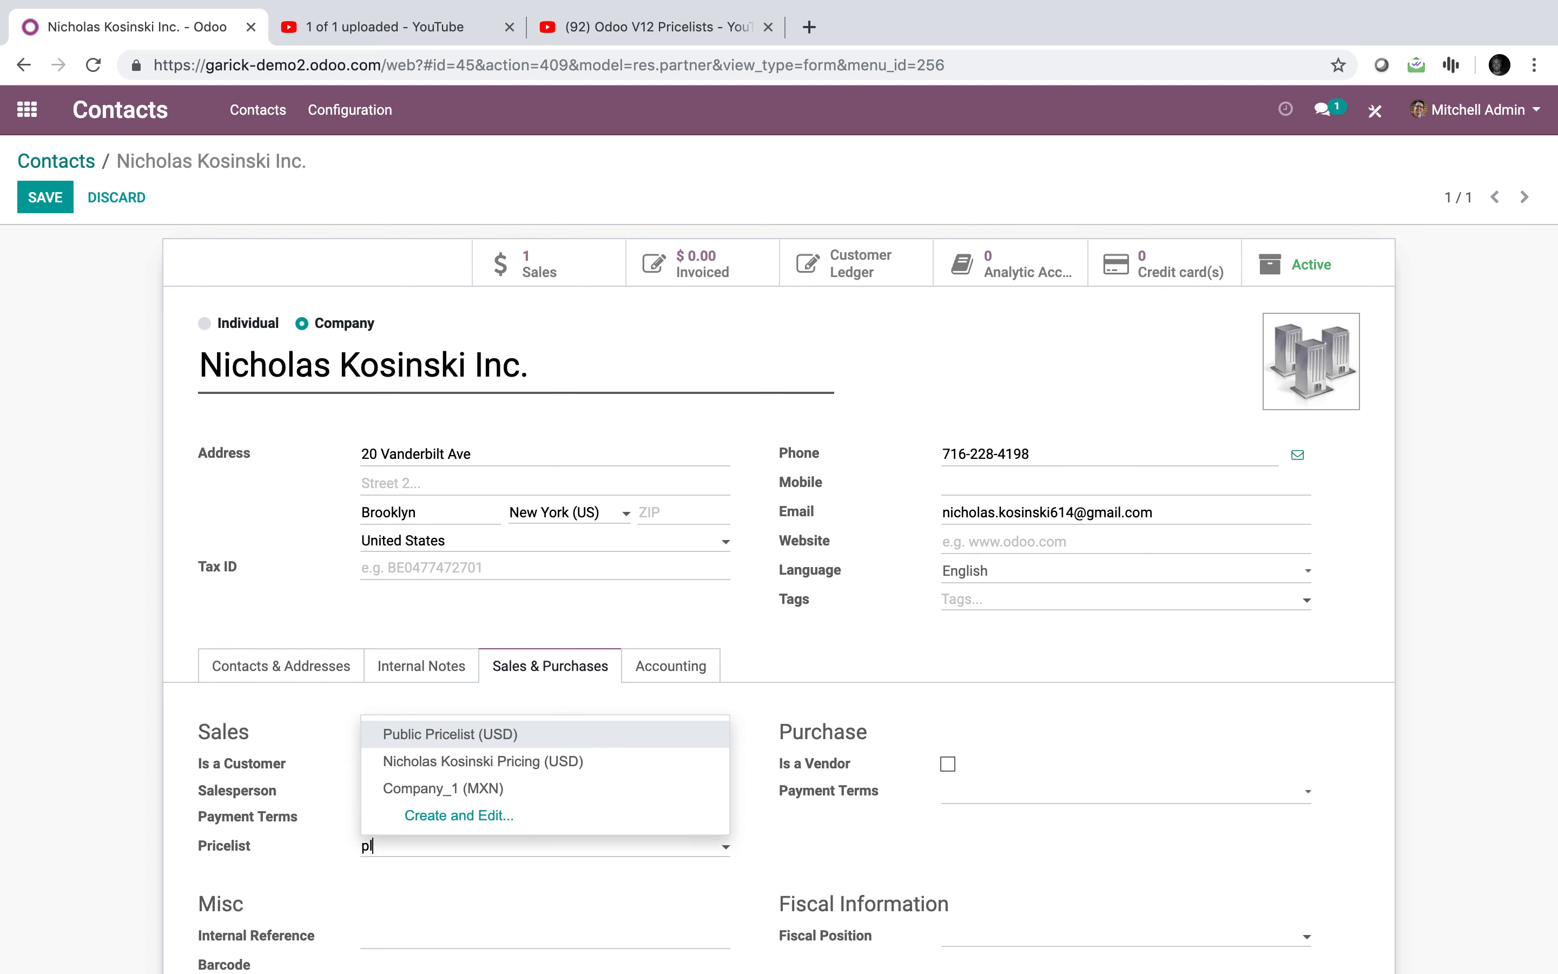
{"action": "key", "text": "BackSpace"}
{"action": "key", "text": "BackSpace"}
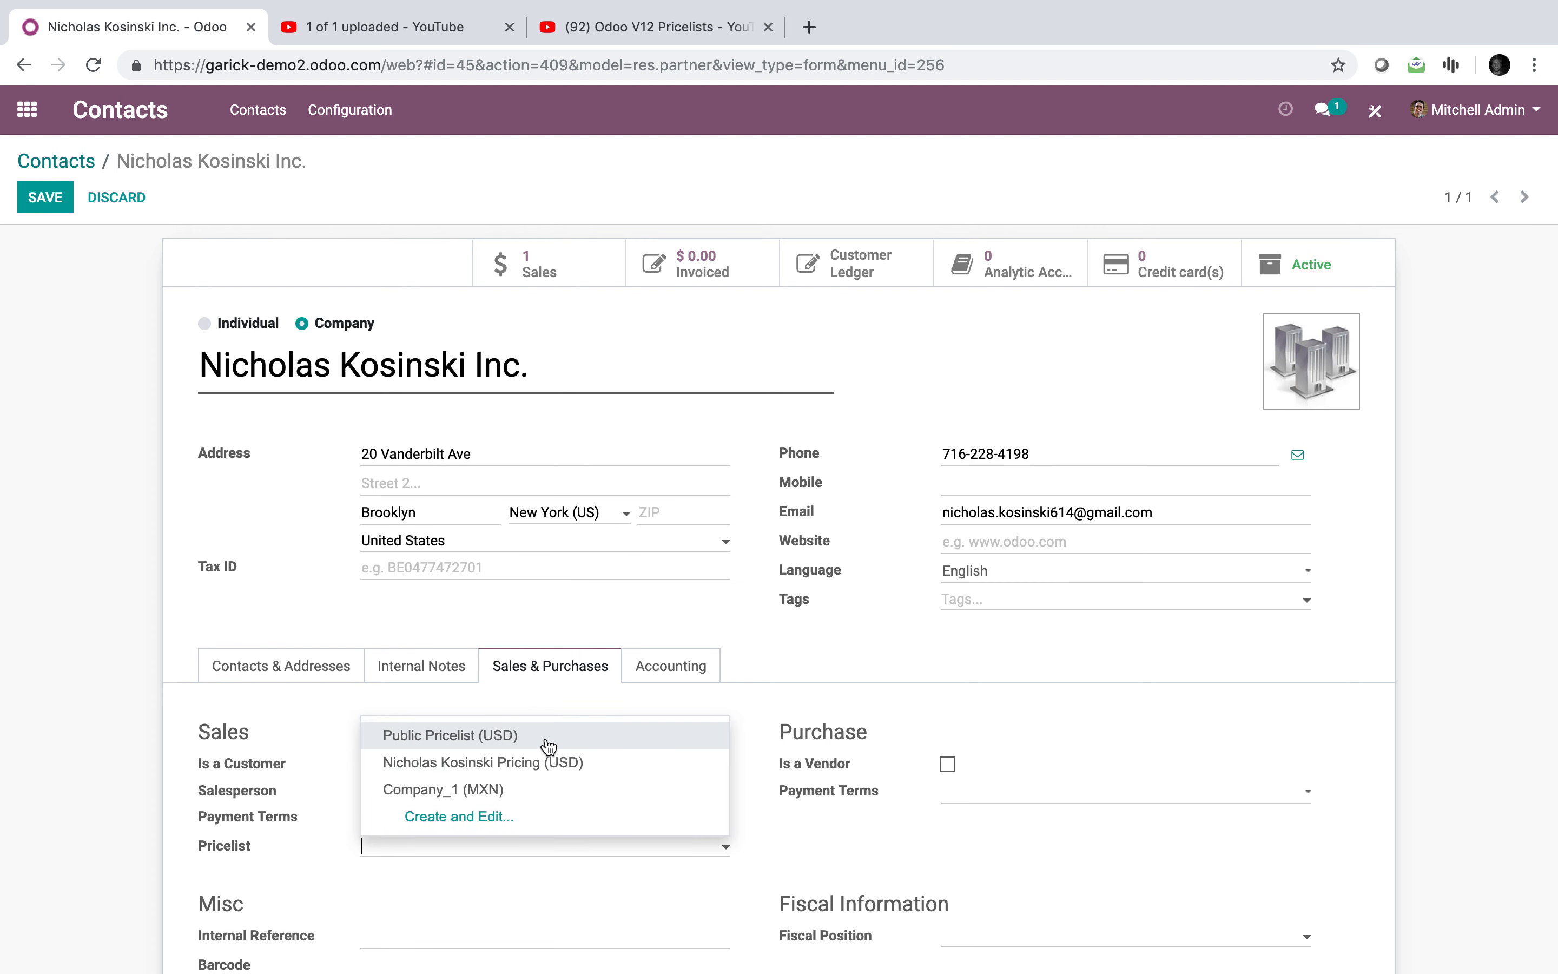
{"action": "left_click", "coordinate": [548, 748]}
{"action": "left_click", "coordinate": [56, 201]}
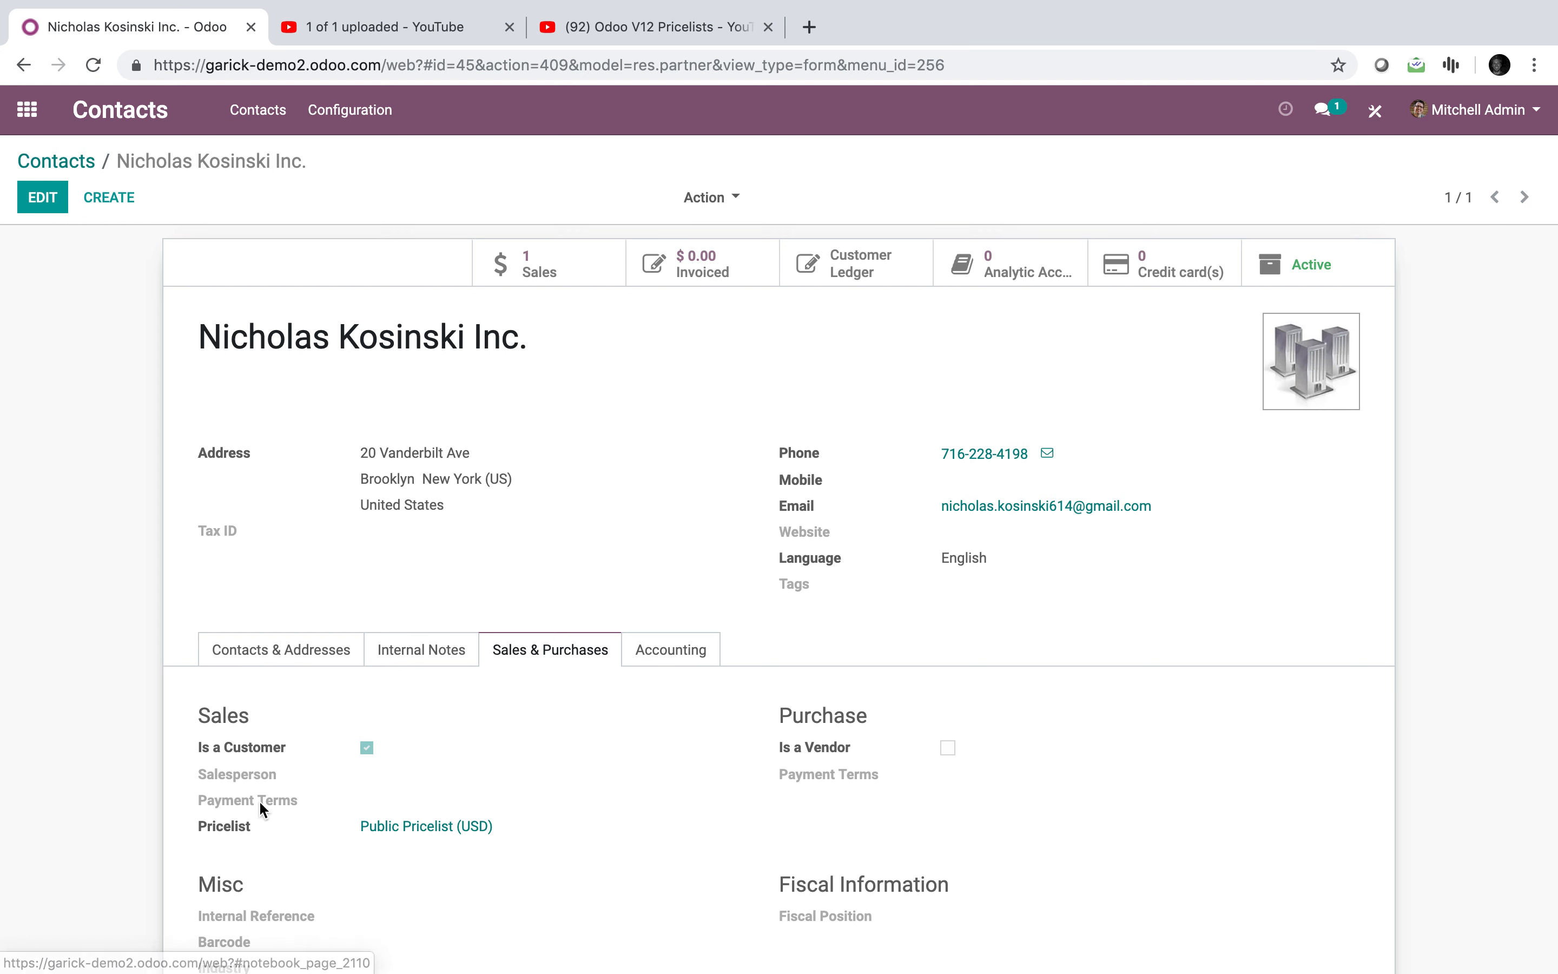
Step: Edit the contact again, select its city Brooklyn, and save
{"action": "left_click", "coordinate": [42, 200]}
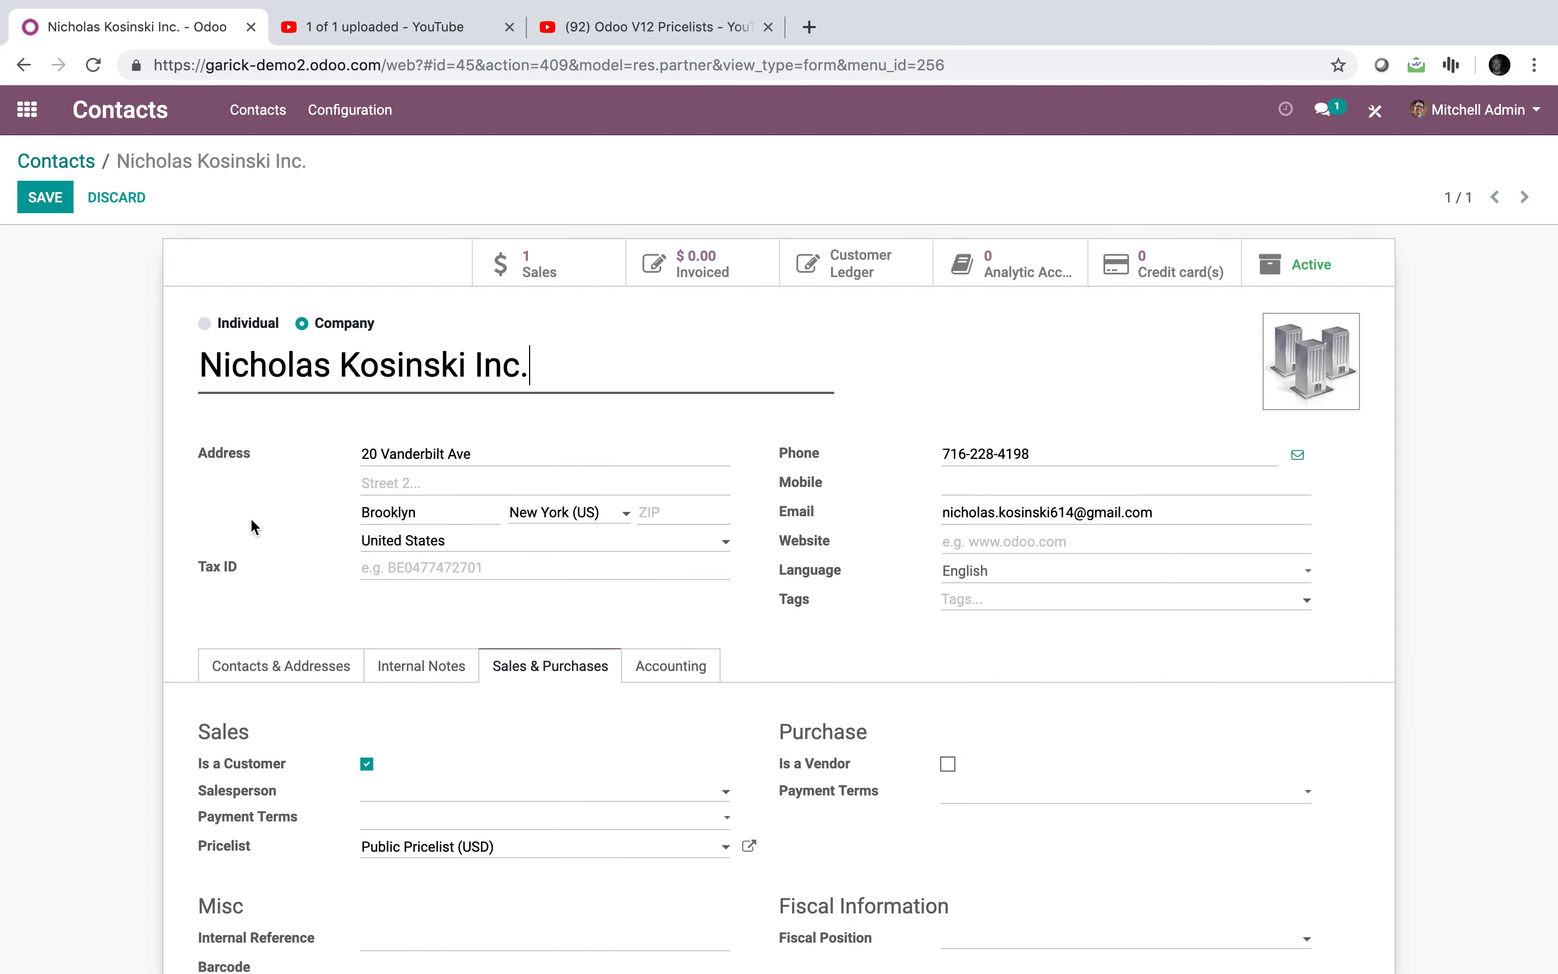
{"action": "left_click", "coordinate": [670, 521]}
{"action": "double_click", "coordinate": [332, 508]}
{"action": "left_click", "coordinate": [66, 208]}
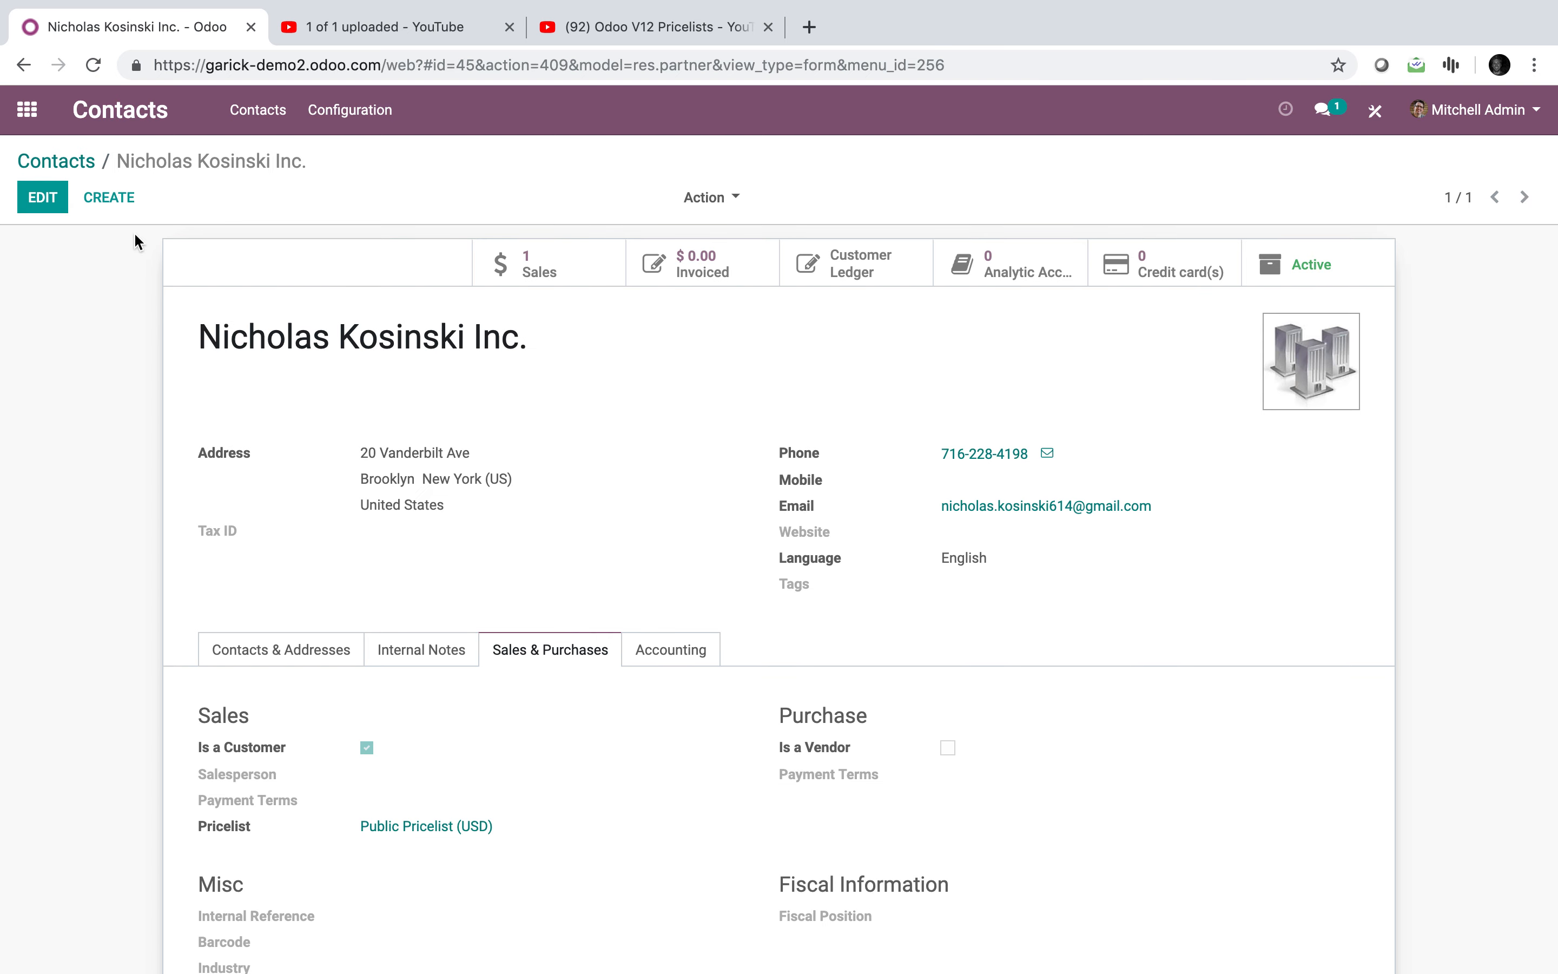
{"action": "left_click", "coordinate": [27, 140]}
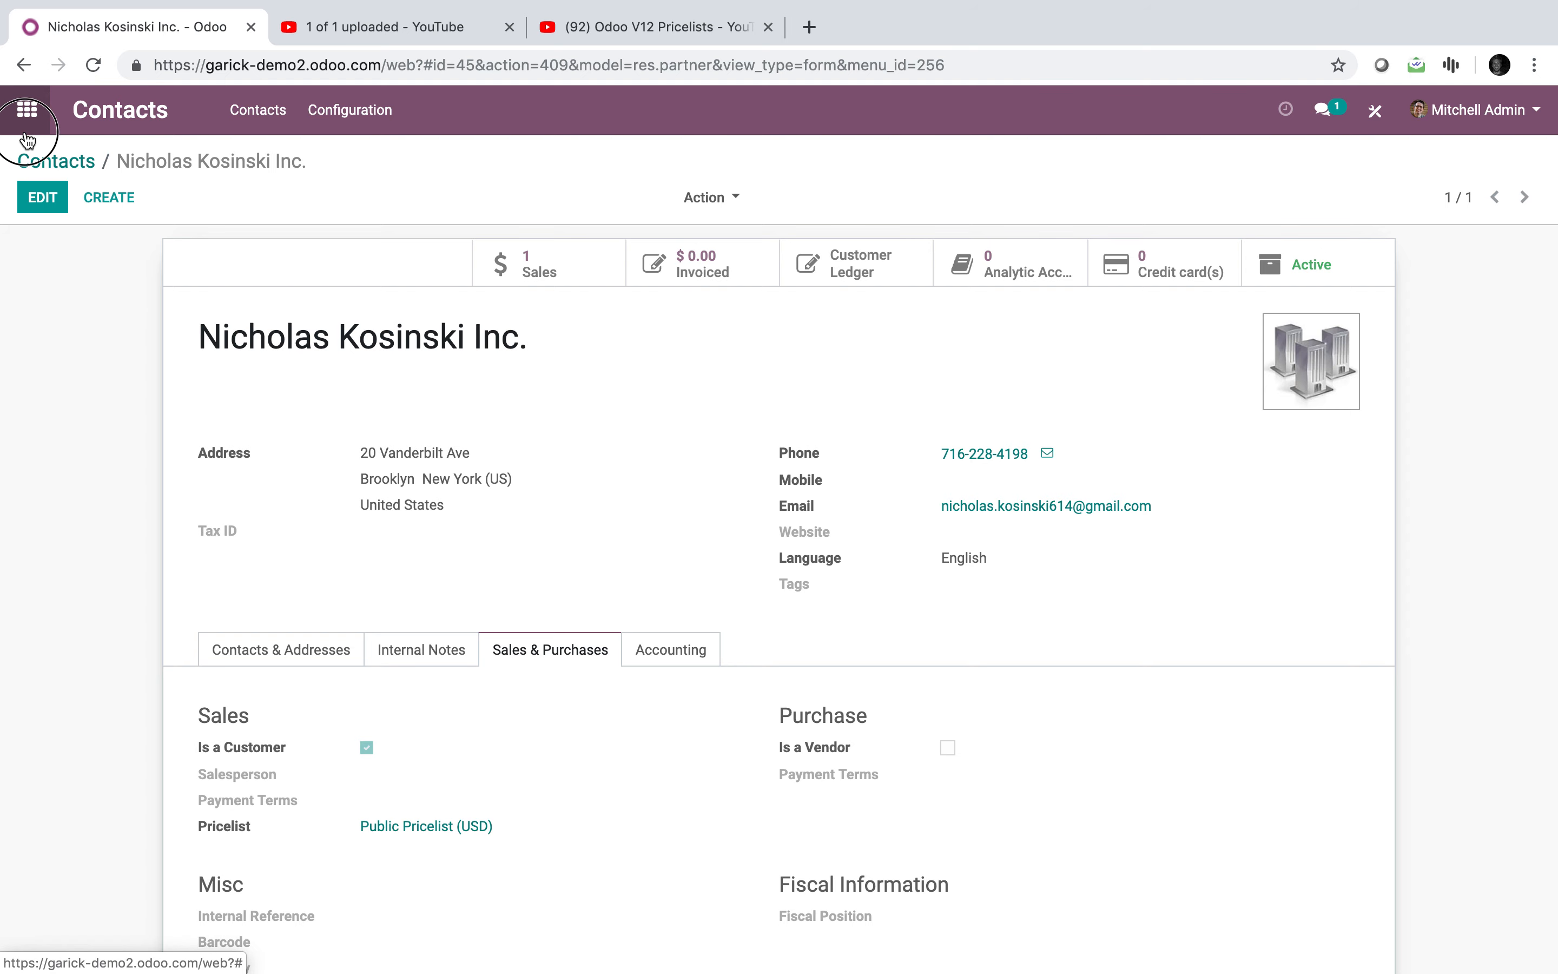
Step: Replace the customer name in the pricelist title with 'Brooklyn' to make 'Brooklyn Pricing', and save
{"action": "type", "text": "pric"}
{"action": "key", "text": "Return"}
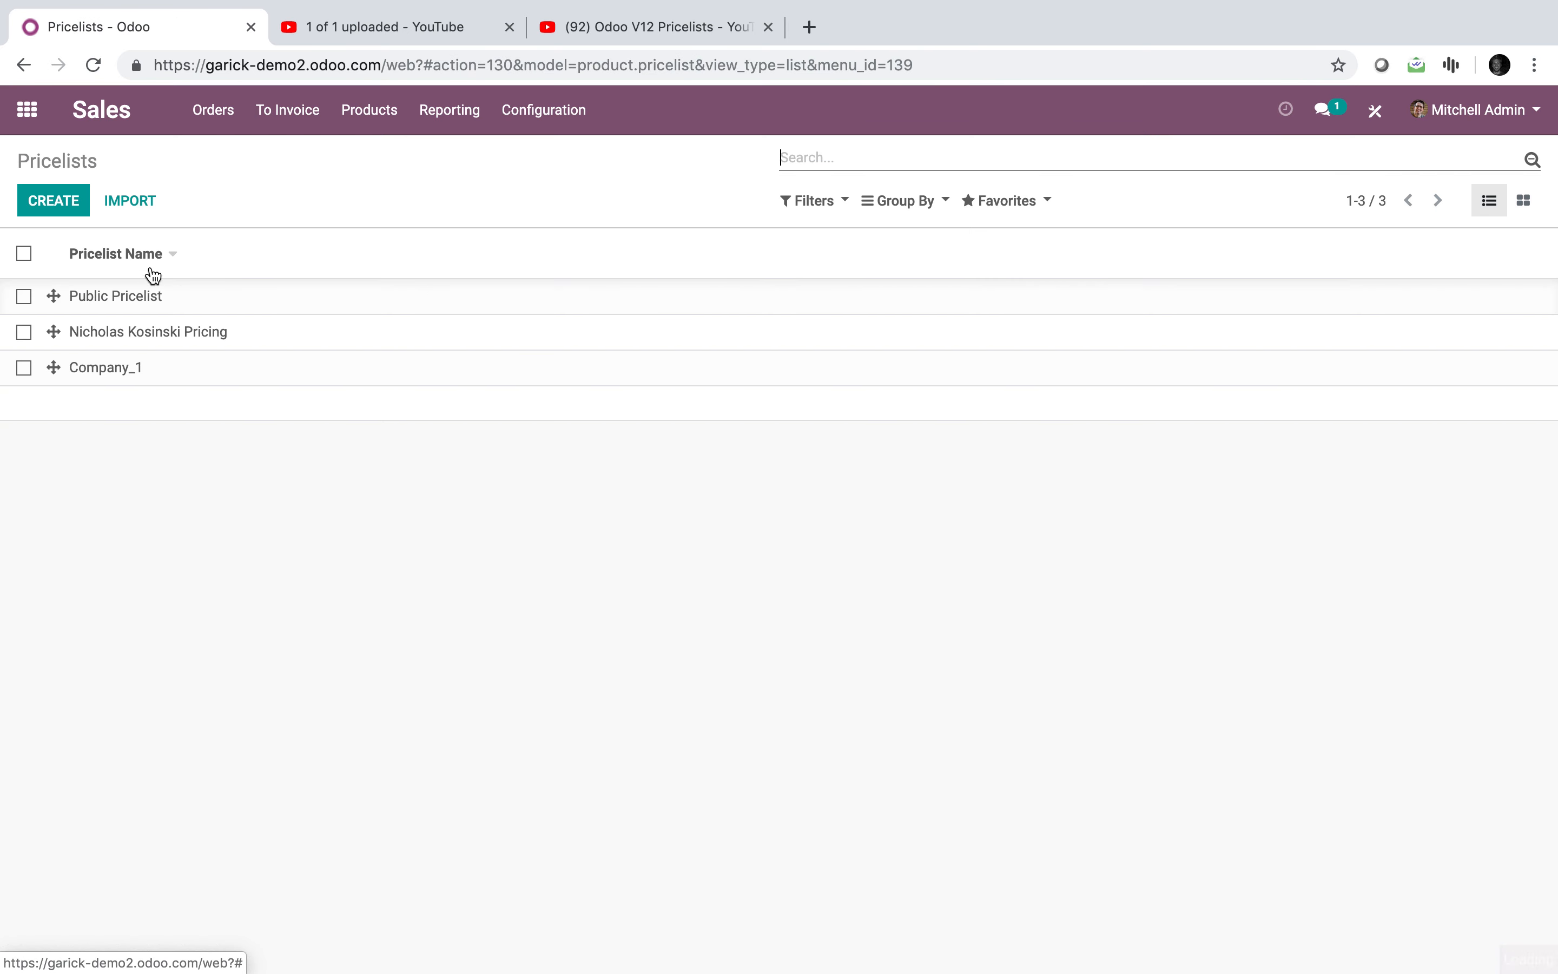
{"action": "left_click", "coordinate": [156, 331]}
{"action": "left_click", "coordinate": [44, 197]}
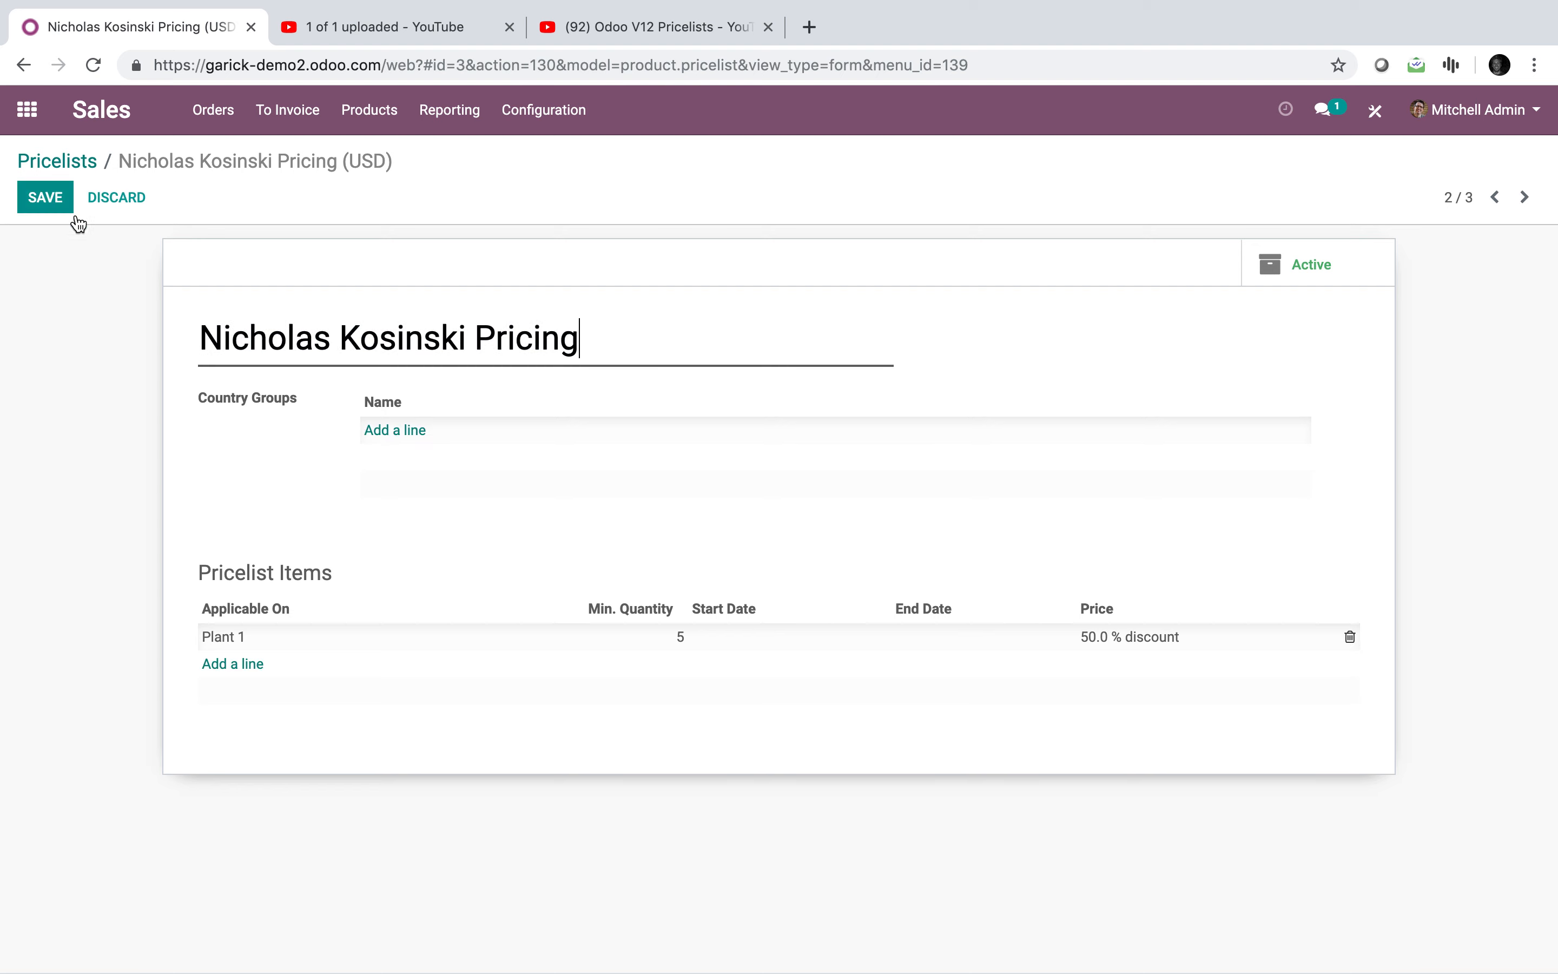
{"action": "left_click_drag", "start_coordinate": [598, 341], "coordinate": [121, 335]}
{"action": "left_click", "coordinate": [419, 338]}
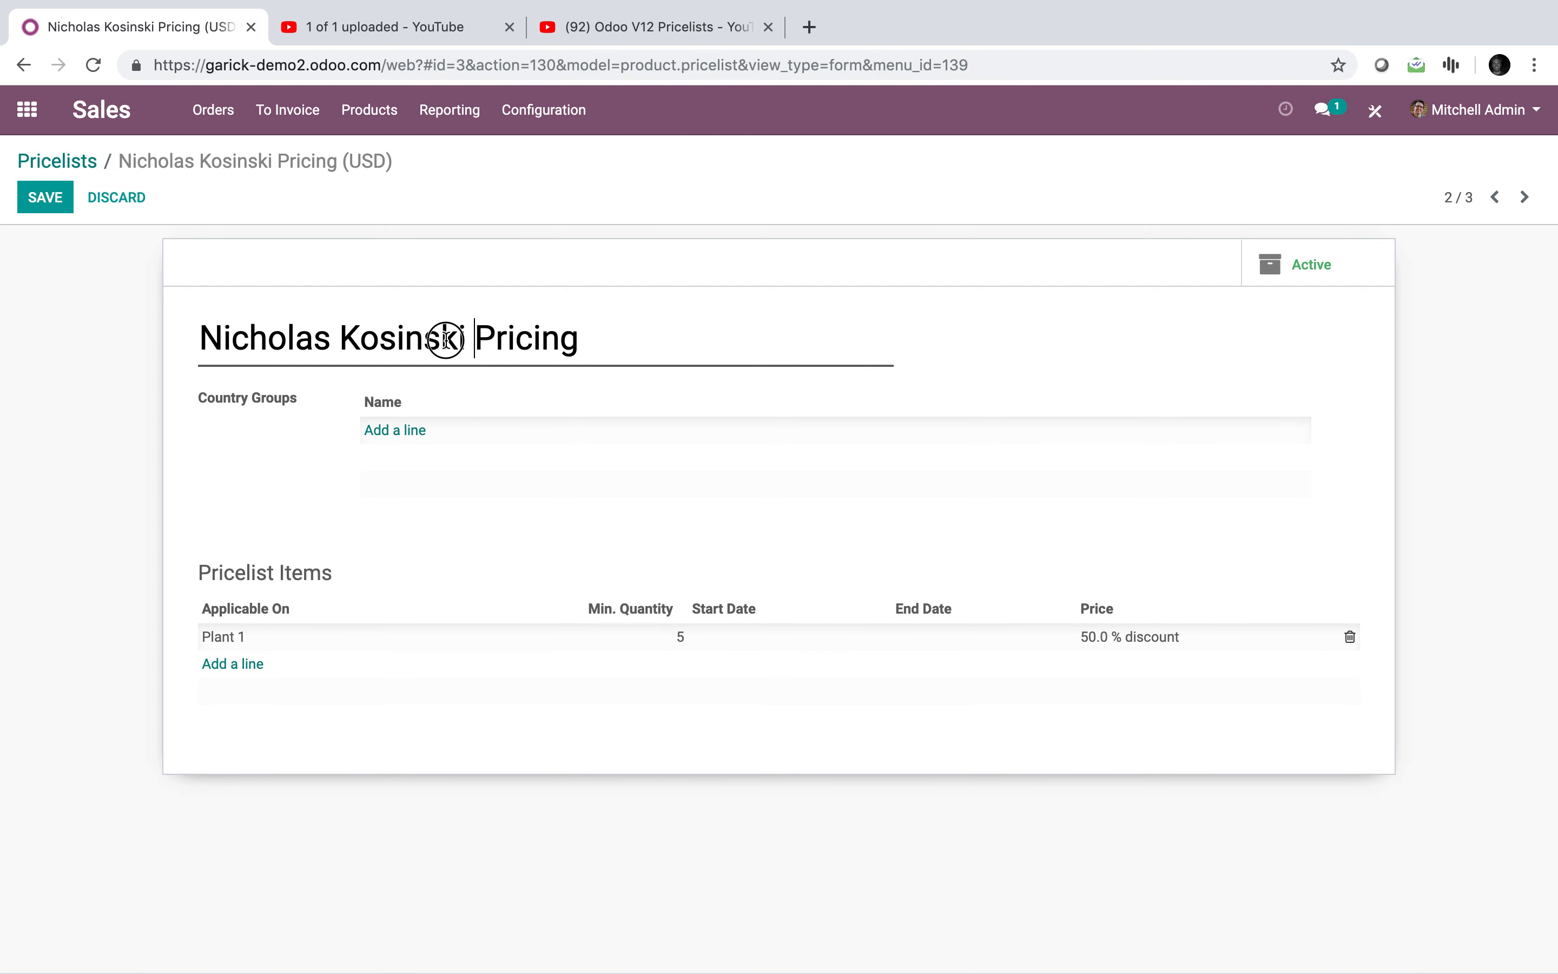
{"action": "left_click_drag", "start_coordinate": [465, 338], "coordinate": [199, 337]}
{"action": "type", "text": "Brooklyn"}
{"action": "left_click", "coordinate": [40, 196]}
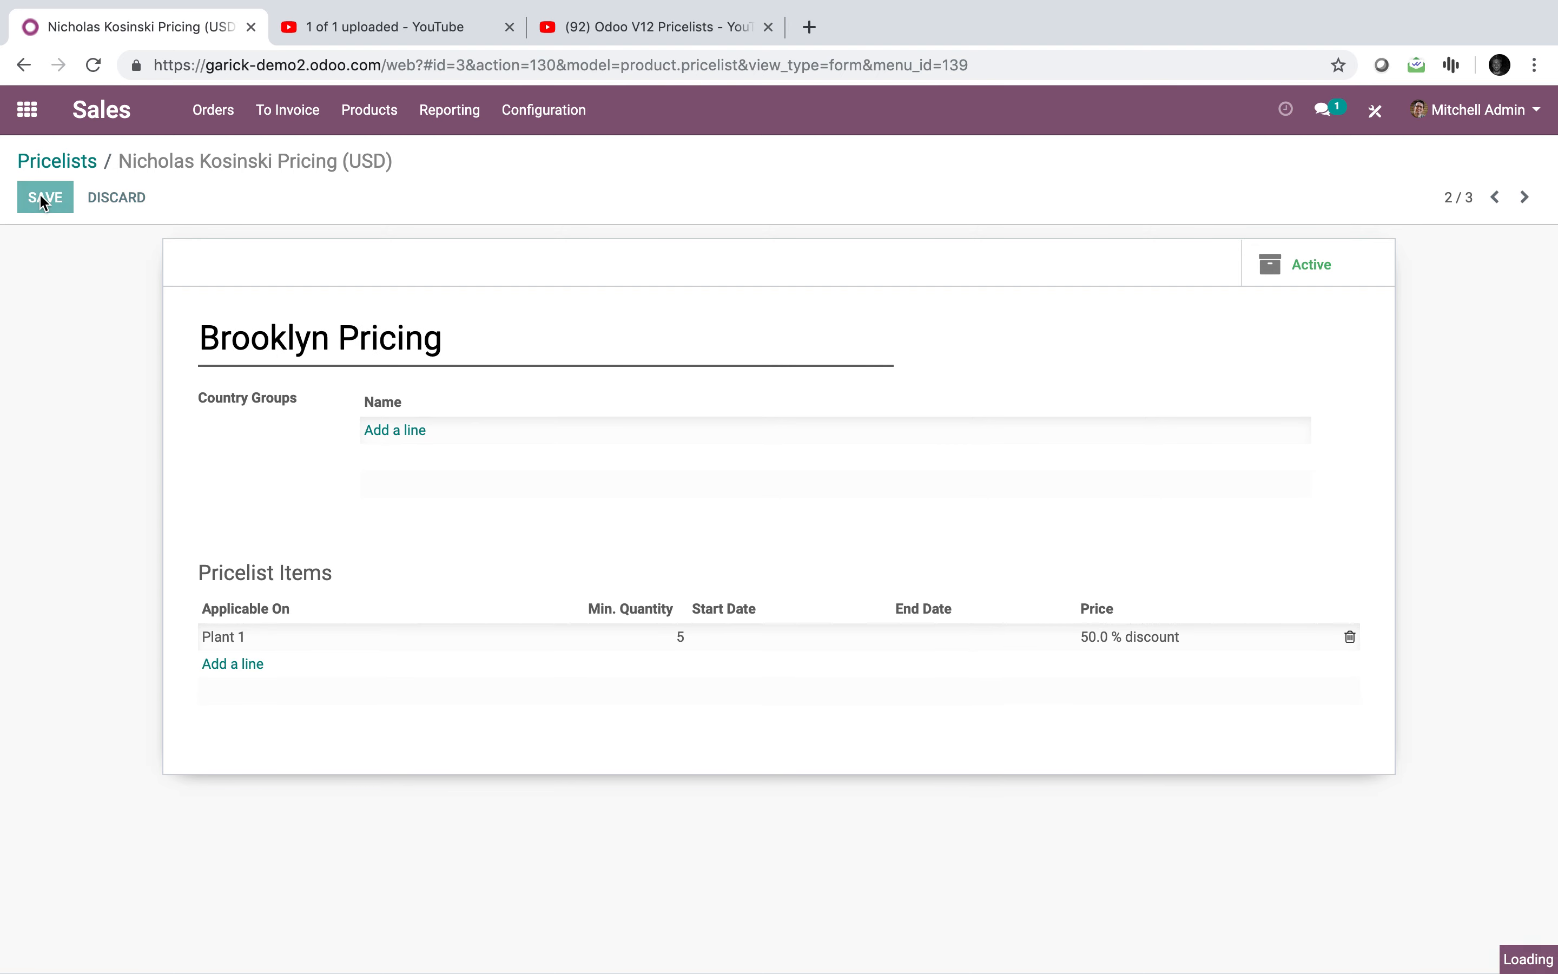
{"action": "left_click", "coordinate": [42, 162]}
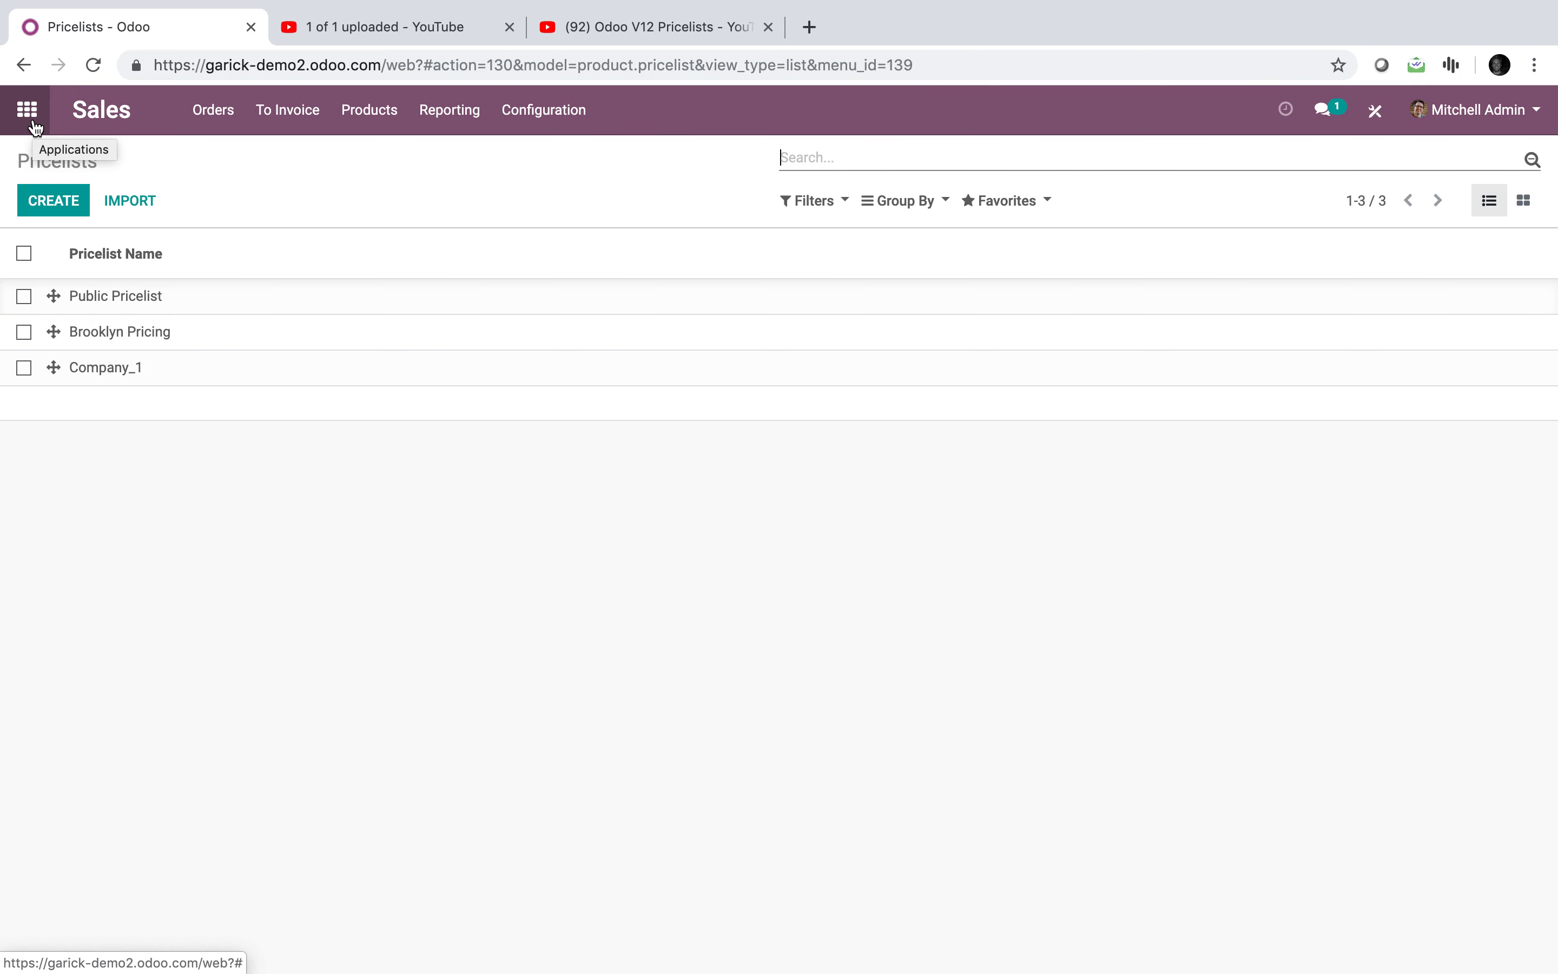
Step: Open a contact in Contacts and bring up its Studio automated actions
{"action": "left_click", "coordinate": [35, 129]}
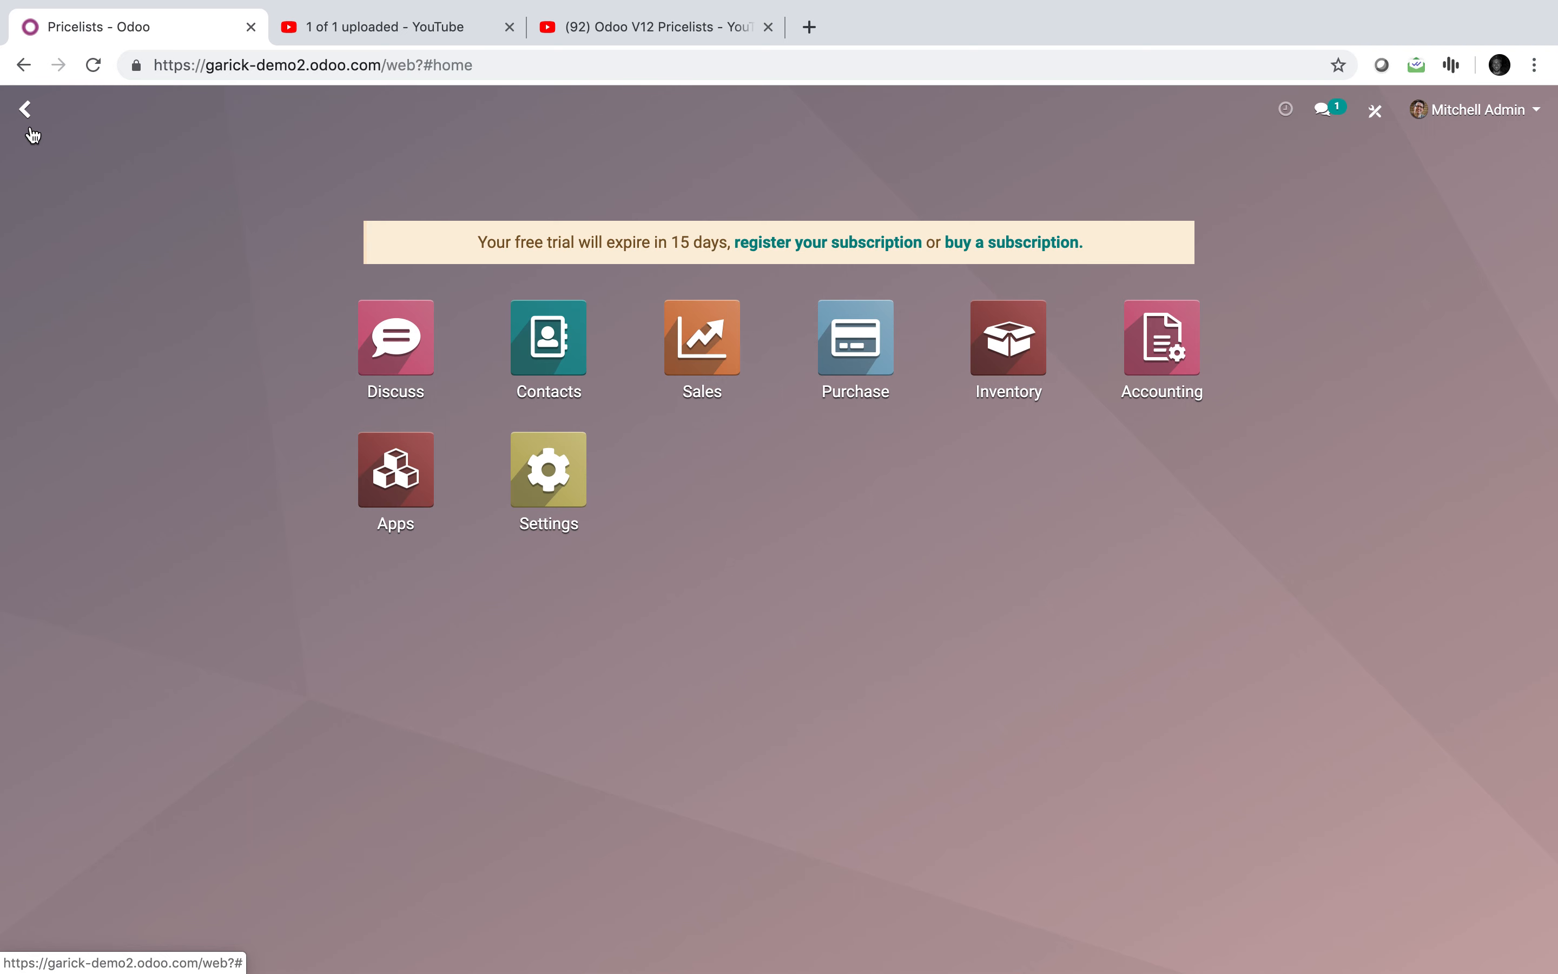
{"action": "type", "text": "automate"}
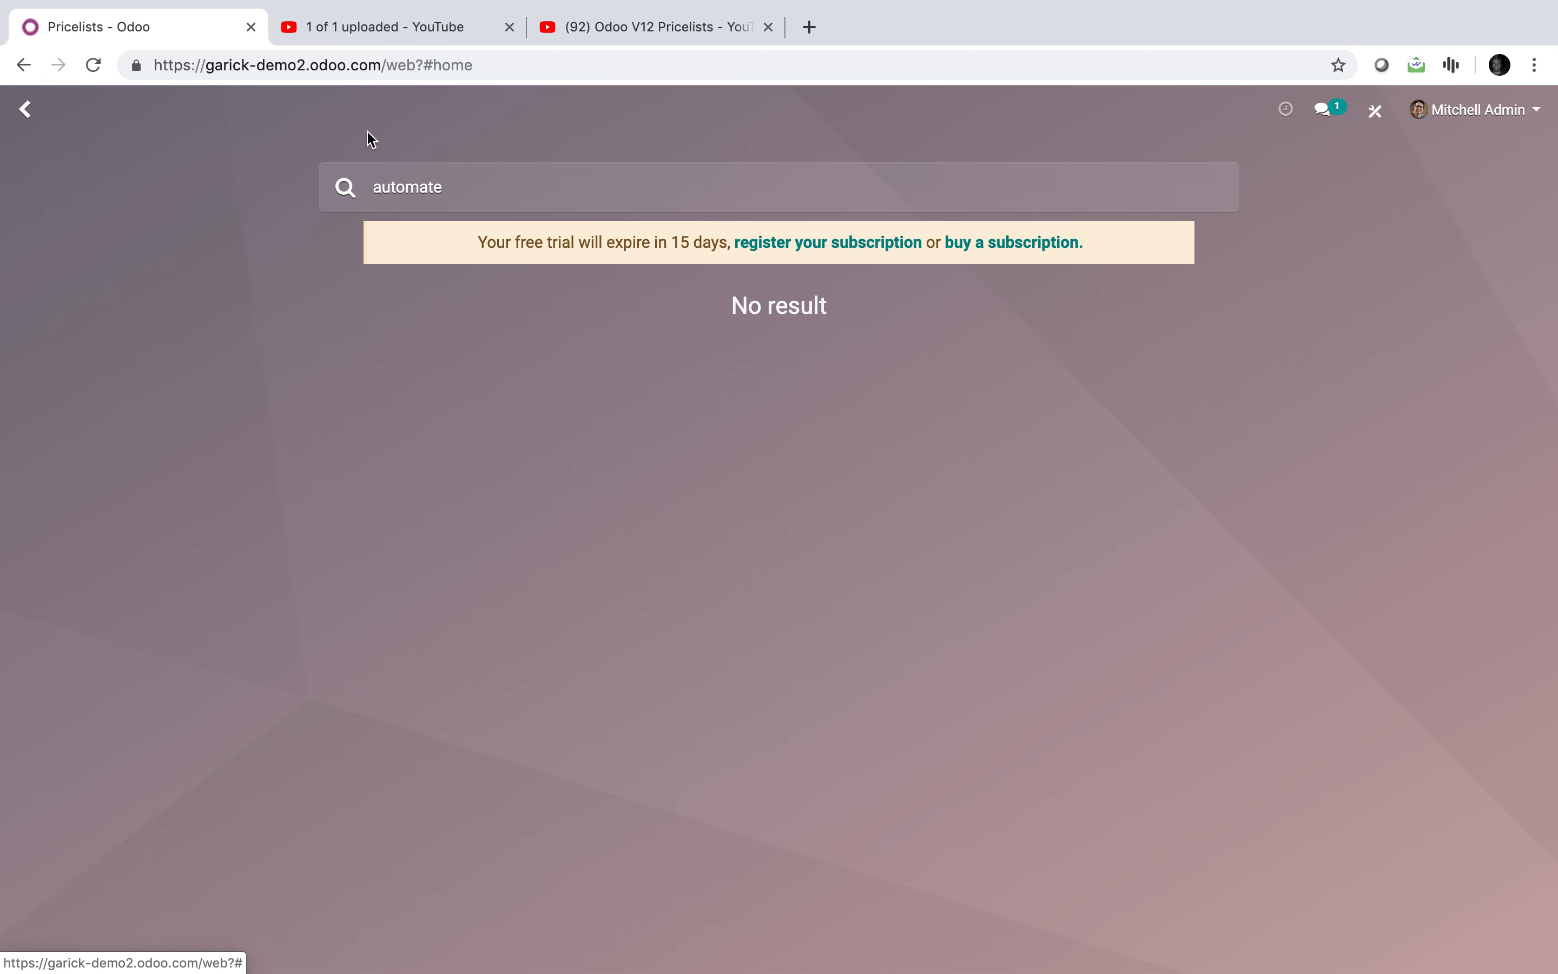
{"action": "left_click_drag", "start_coordinate": [452, 190], "coordinate": [310, 197]}
{"action": "key", "text": "BackSpace"}
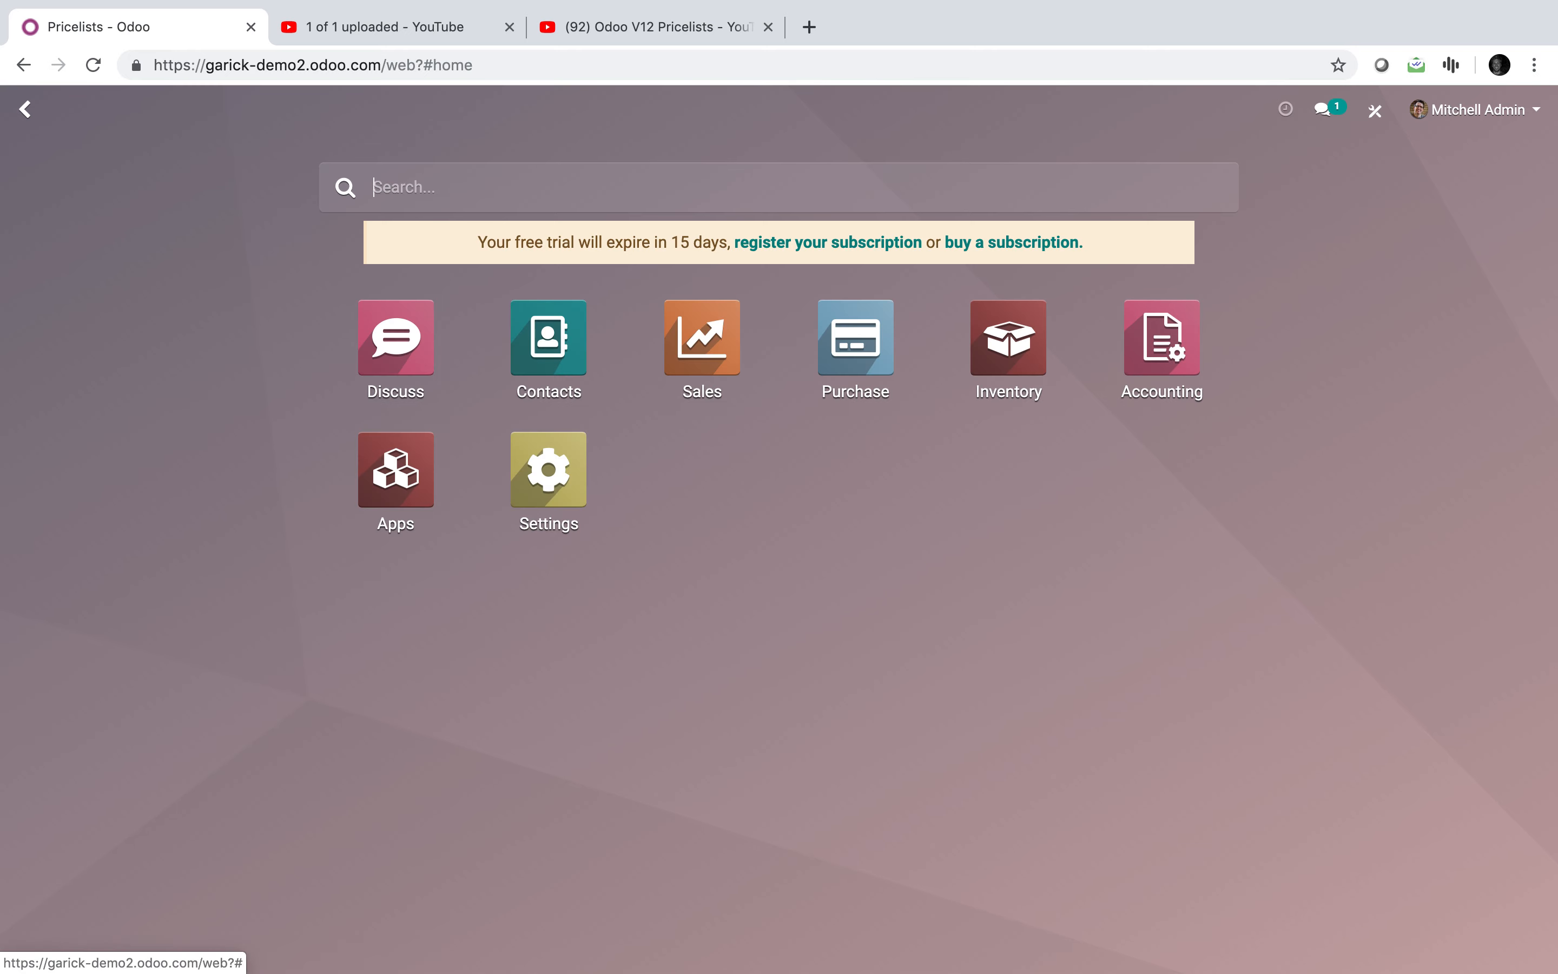
{"action": "type", "text": "cont"}
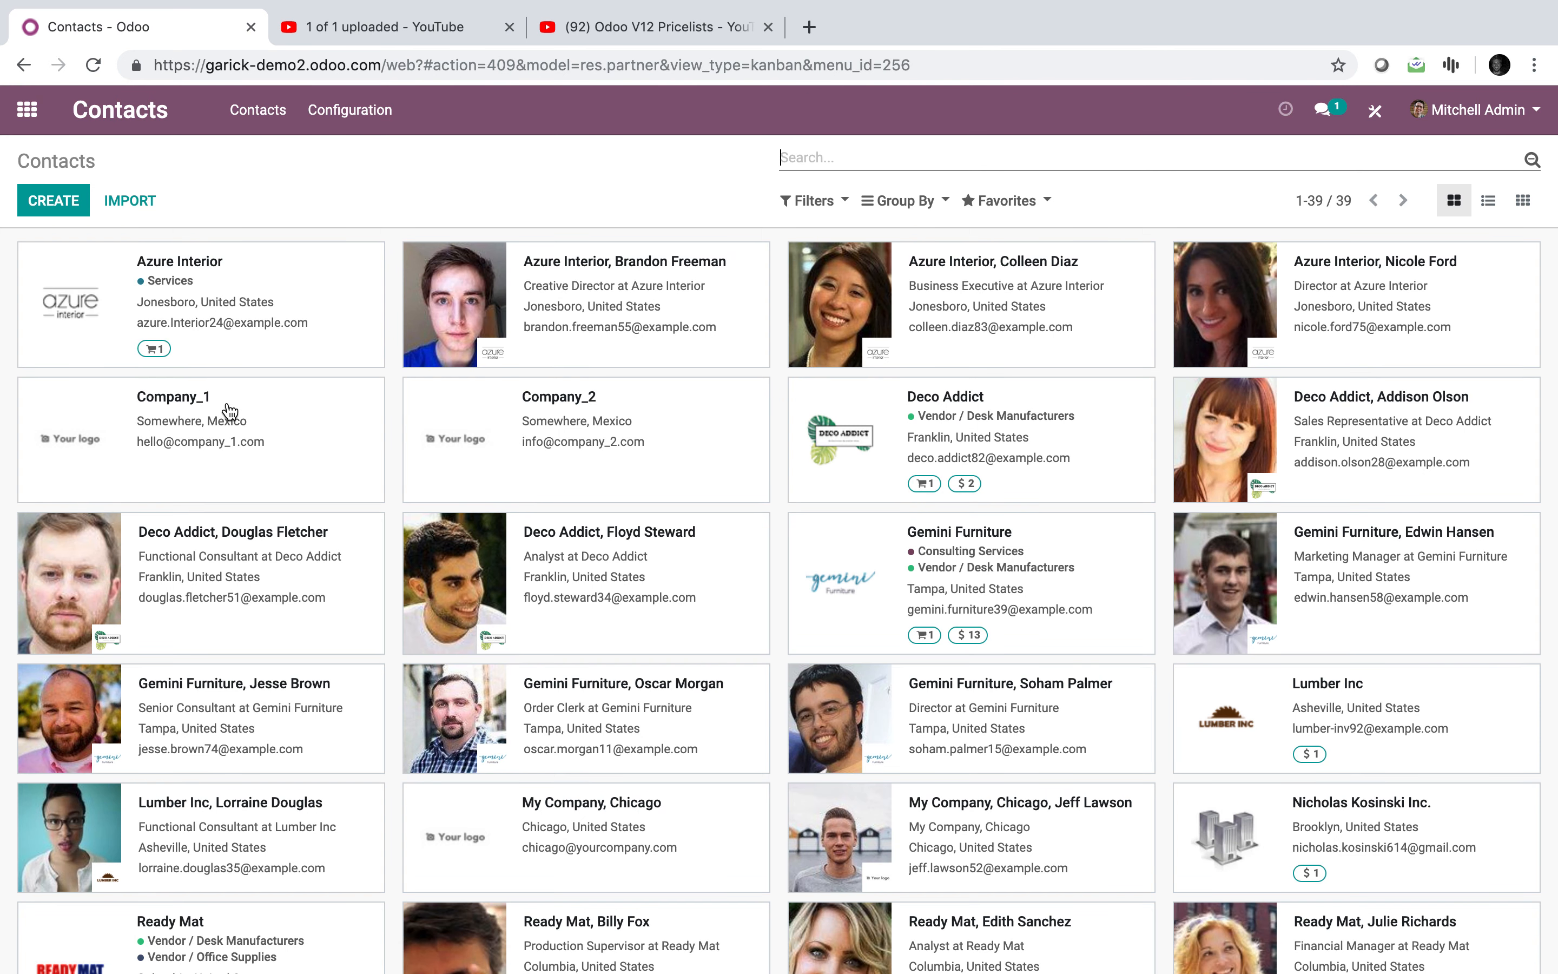
{"action": "left_click", "coordinate": [542, 364]}
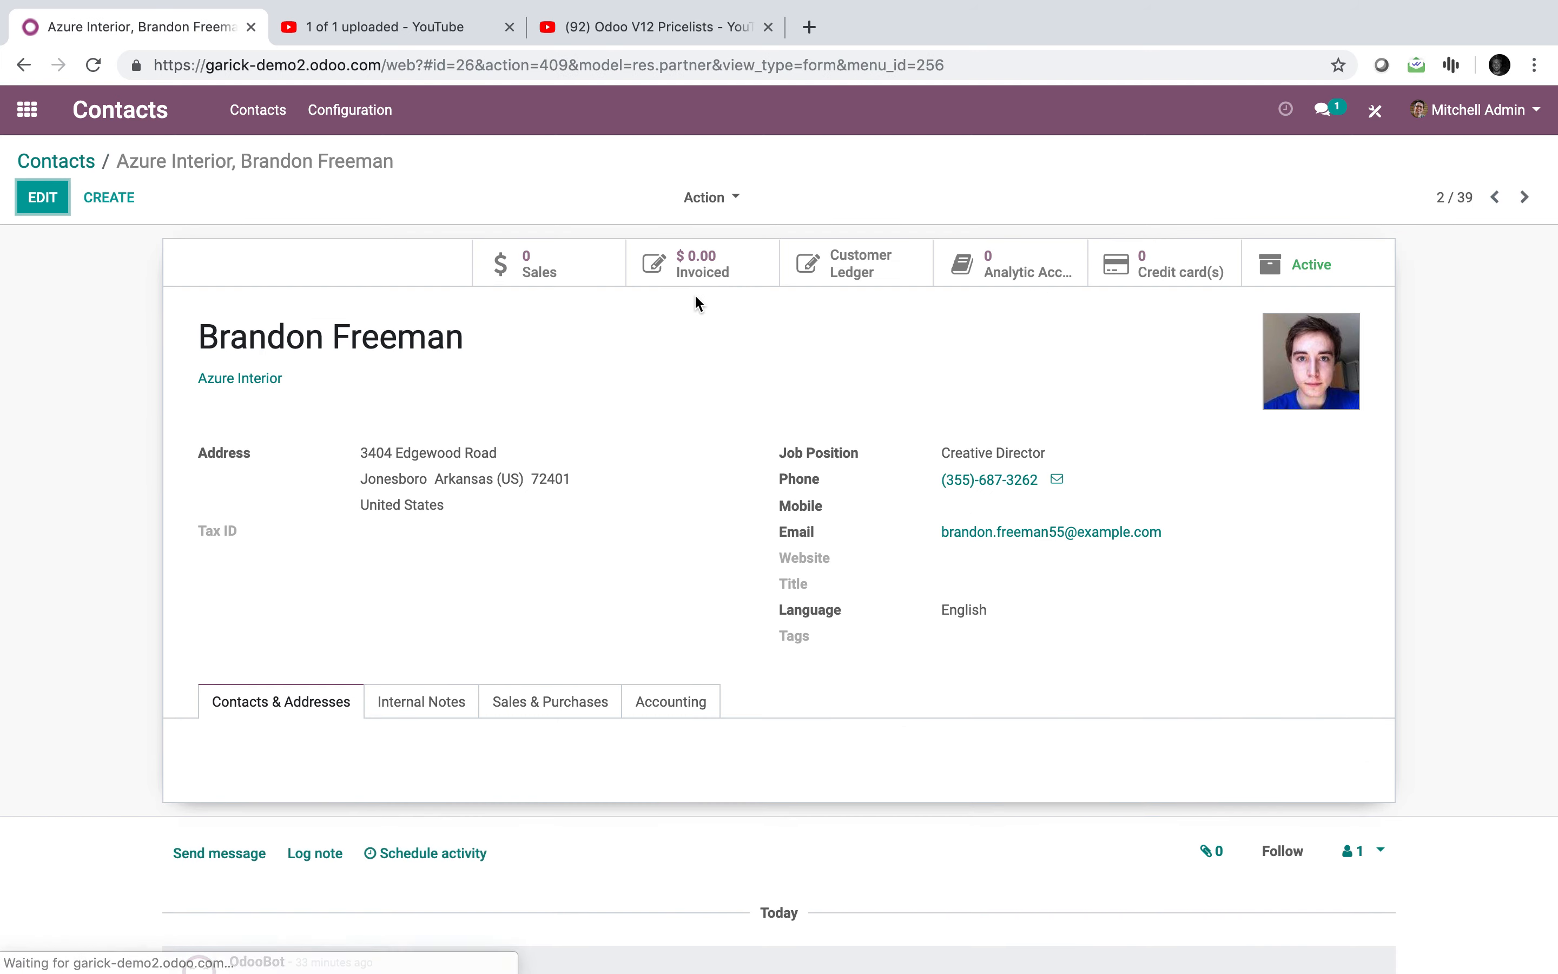
{"action": "left_click", "coordinate": [1389, 114]}
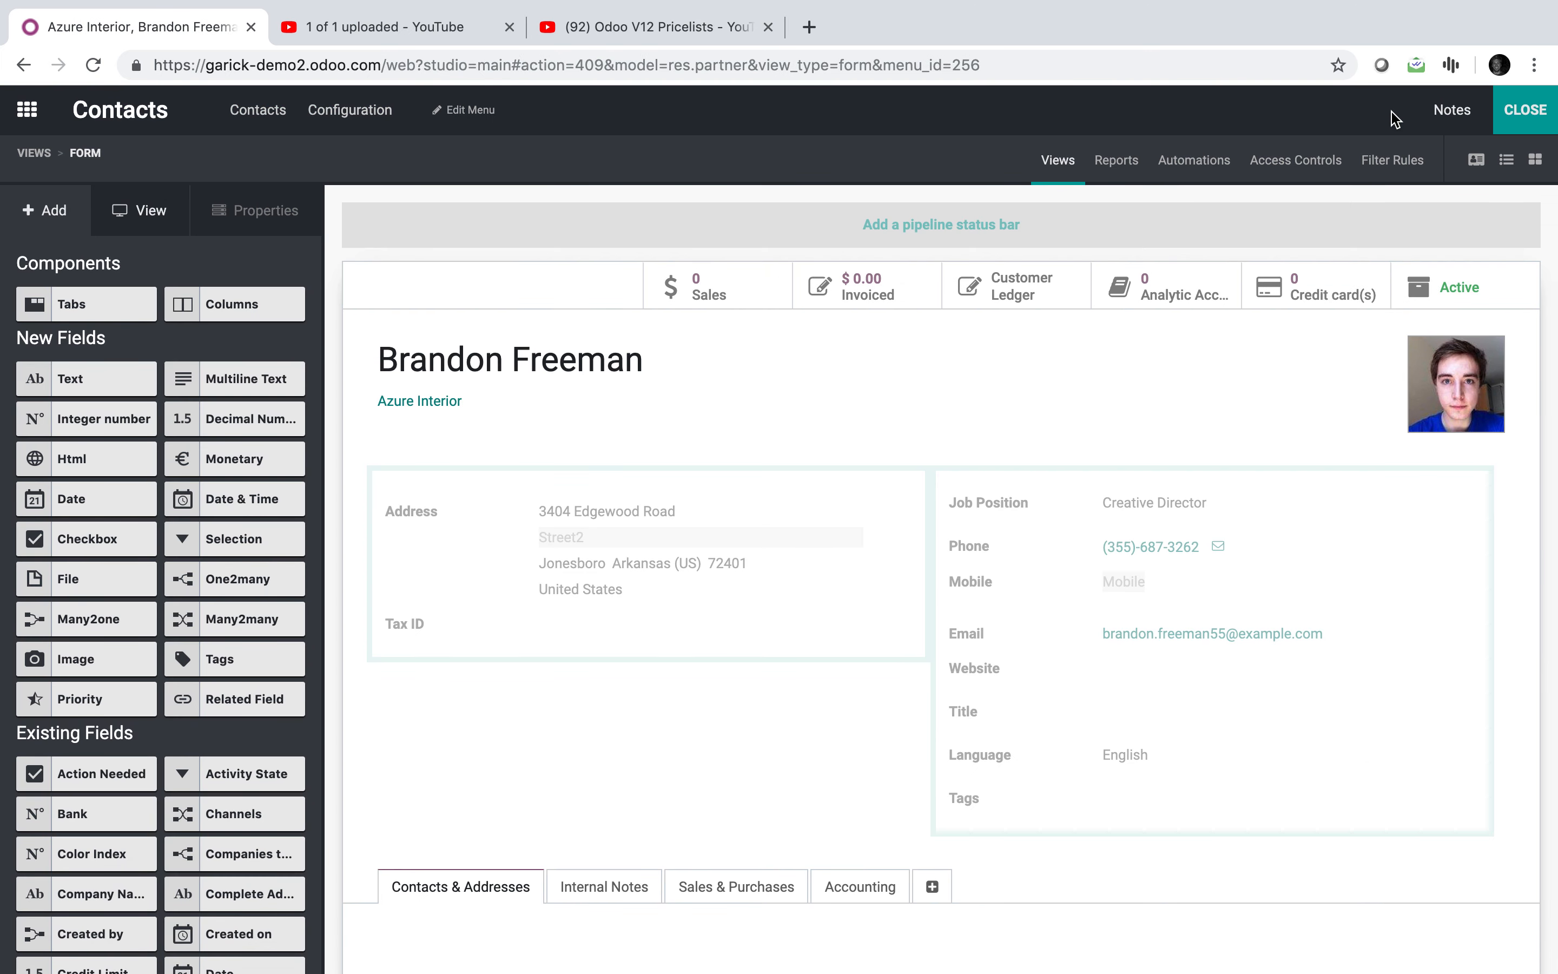
{"action": "left_click", "coordinate": [1193, 161]}
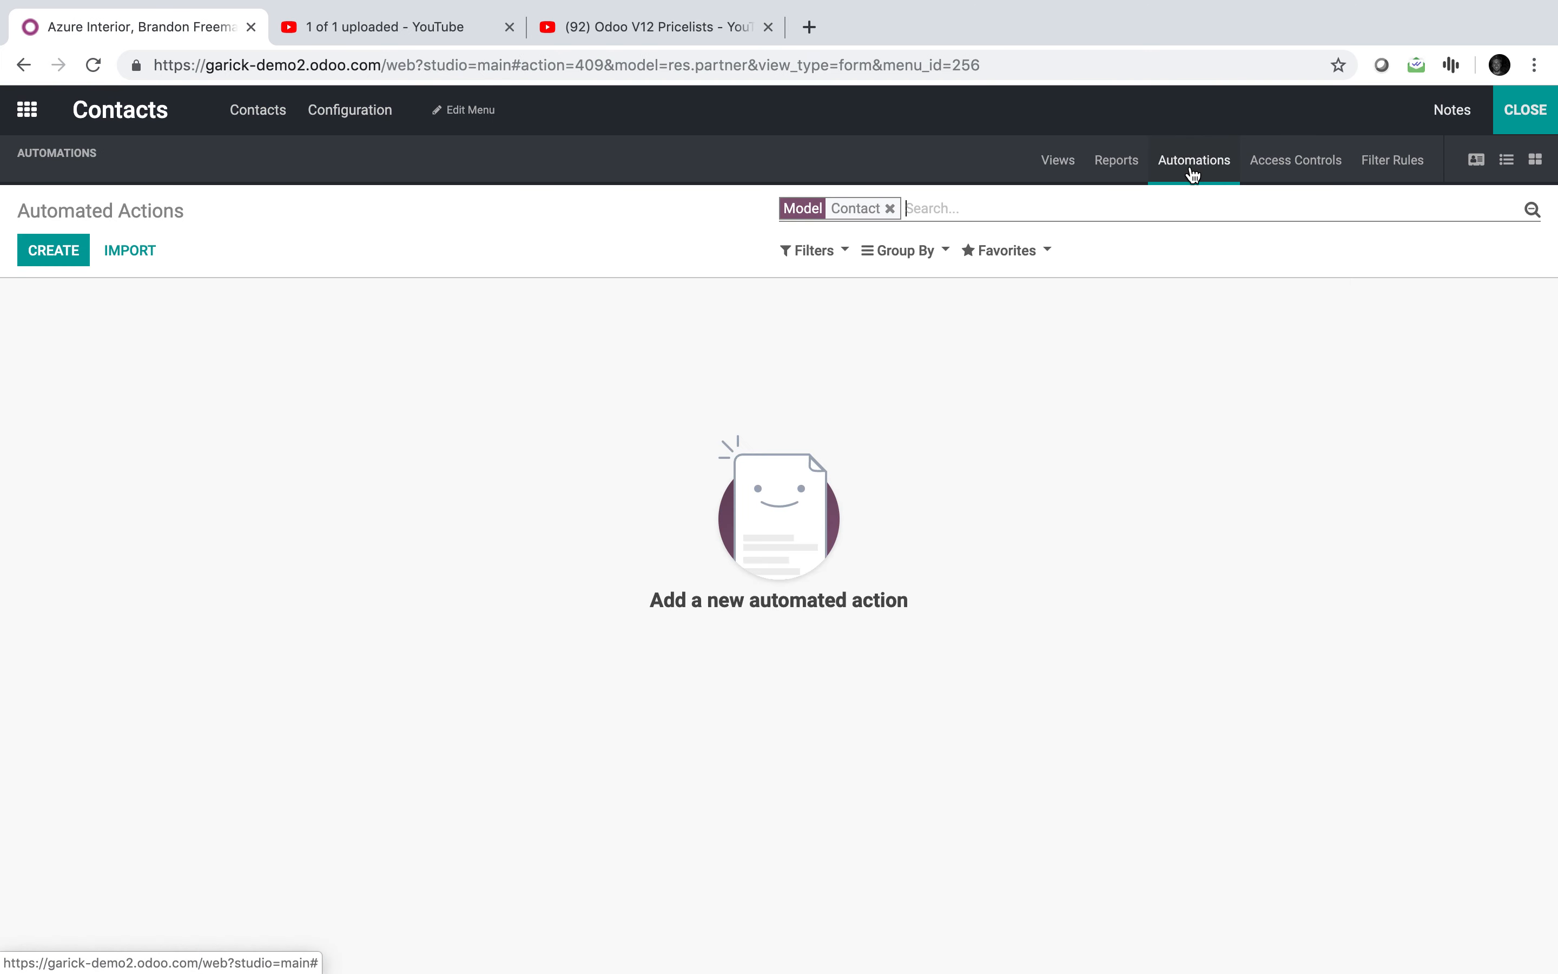
Step: Create an automated action named Assign Pricelist, triggered On Creation & Update
{"action": "left_click", "coordinate": [54, 258]}
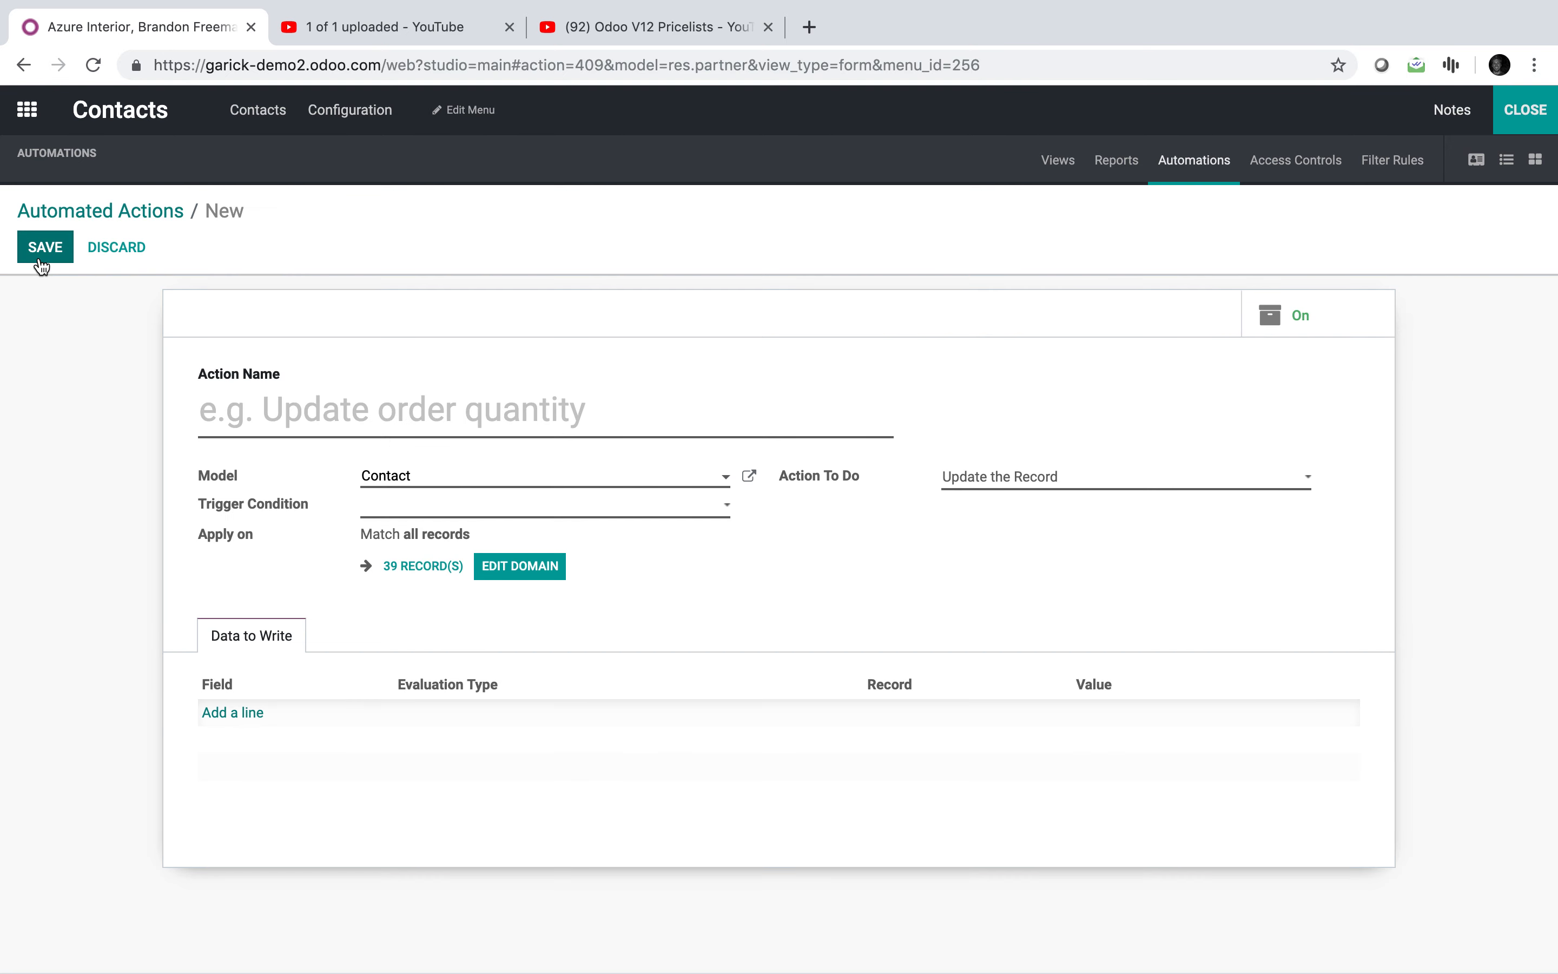
{"action": "type", "text": "Update Pricel"}
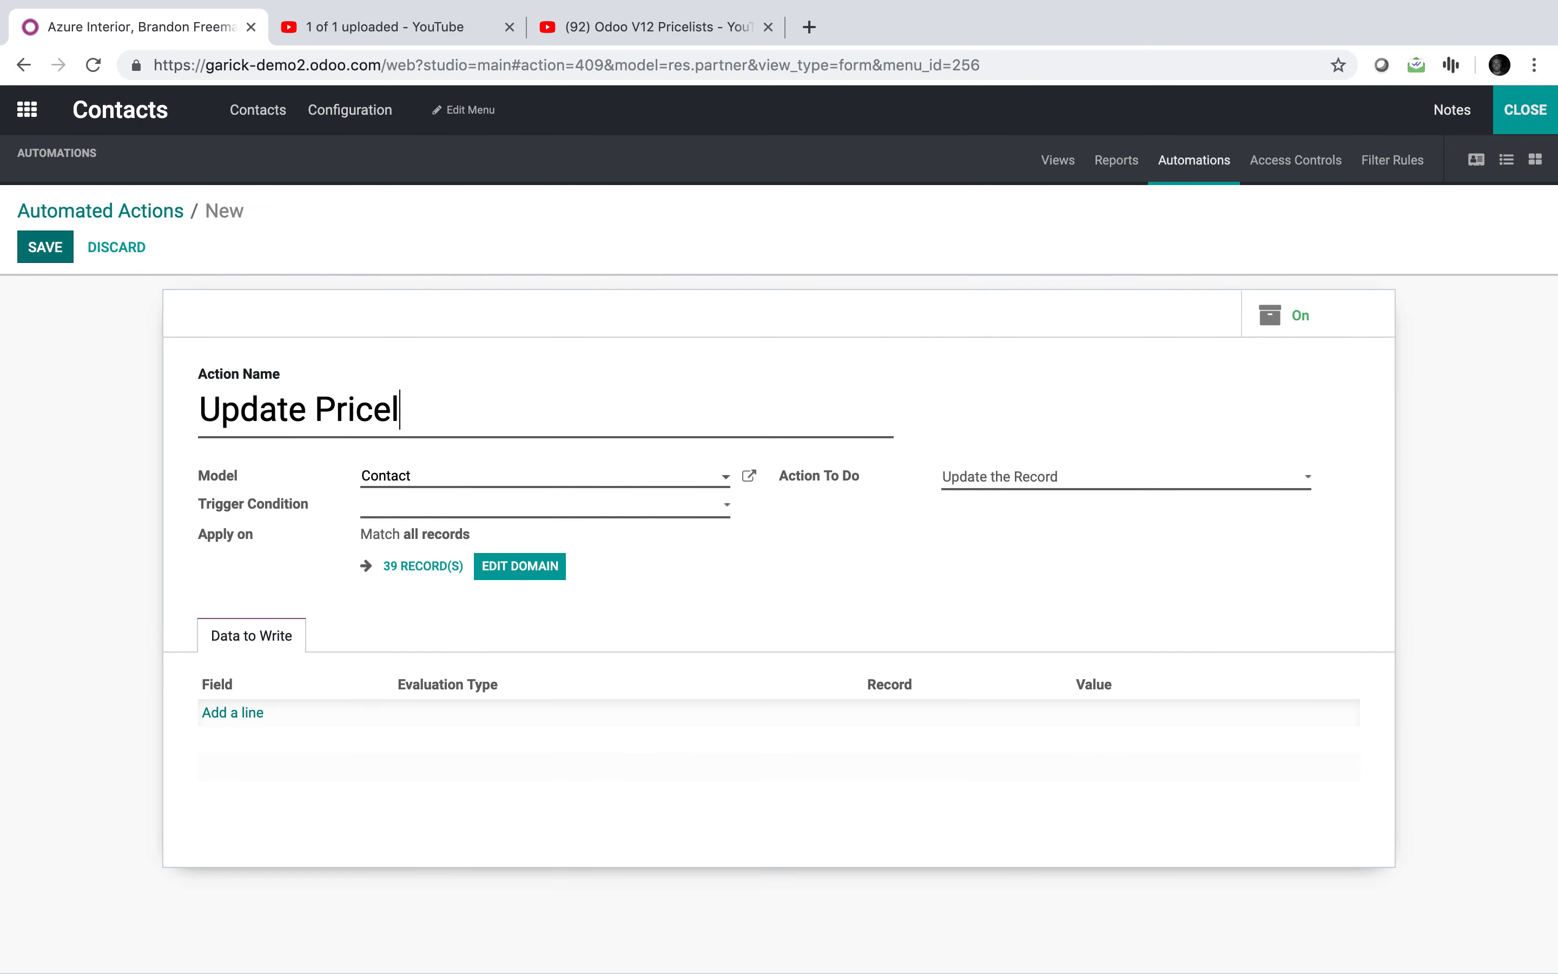
{"action": "type", "text": "ist"}
{"action": "left_click_drag", "start_coordinate": [309, 410], "coordinate": [94, 392]}
{"action": "type", "text": "A"}
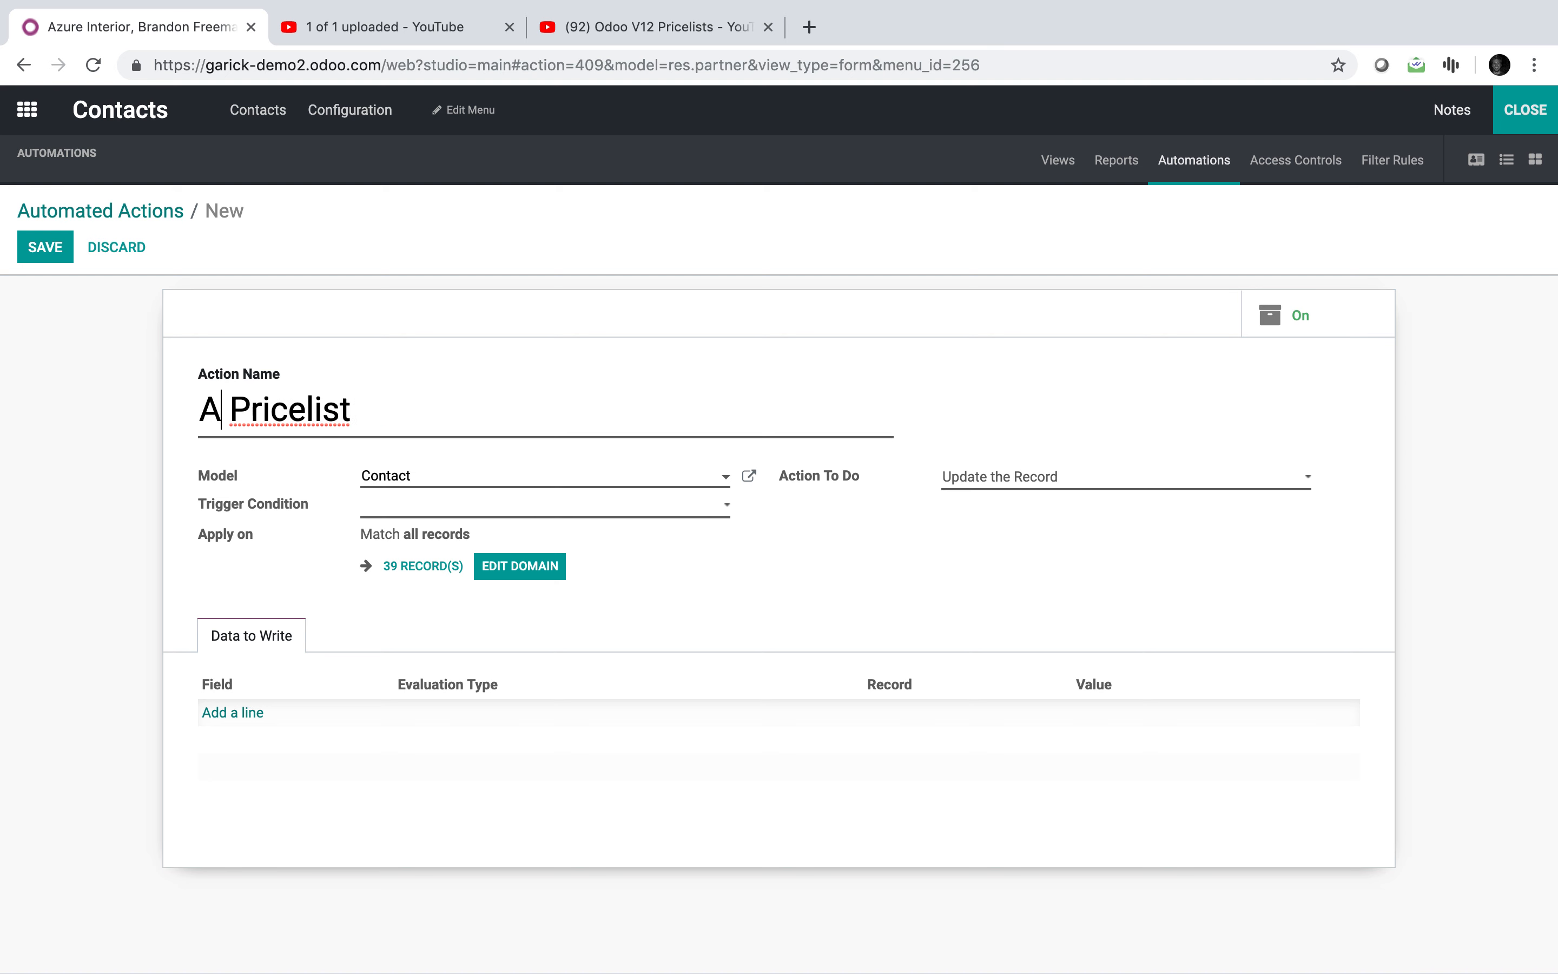
{"action": "type", "text": "ssign"}
{"action": "left_click", "coordinate": [112, 513]}
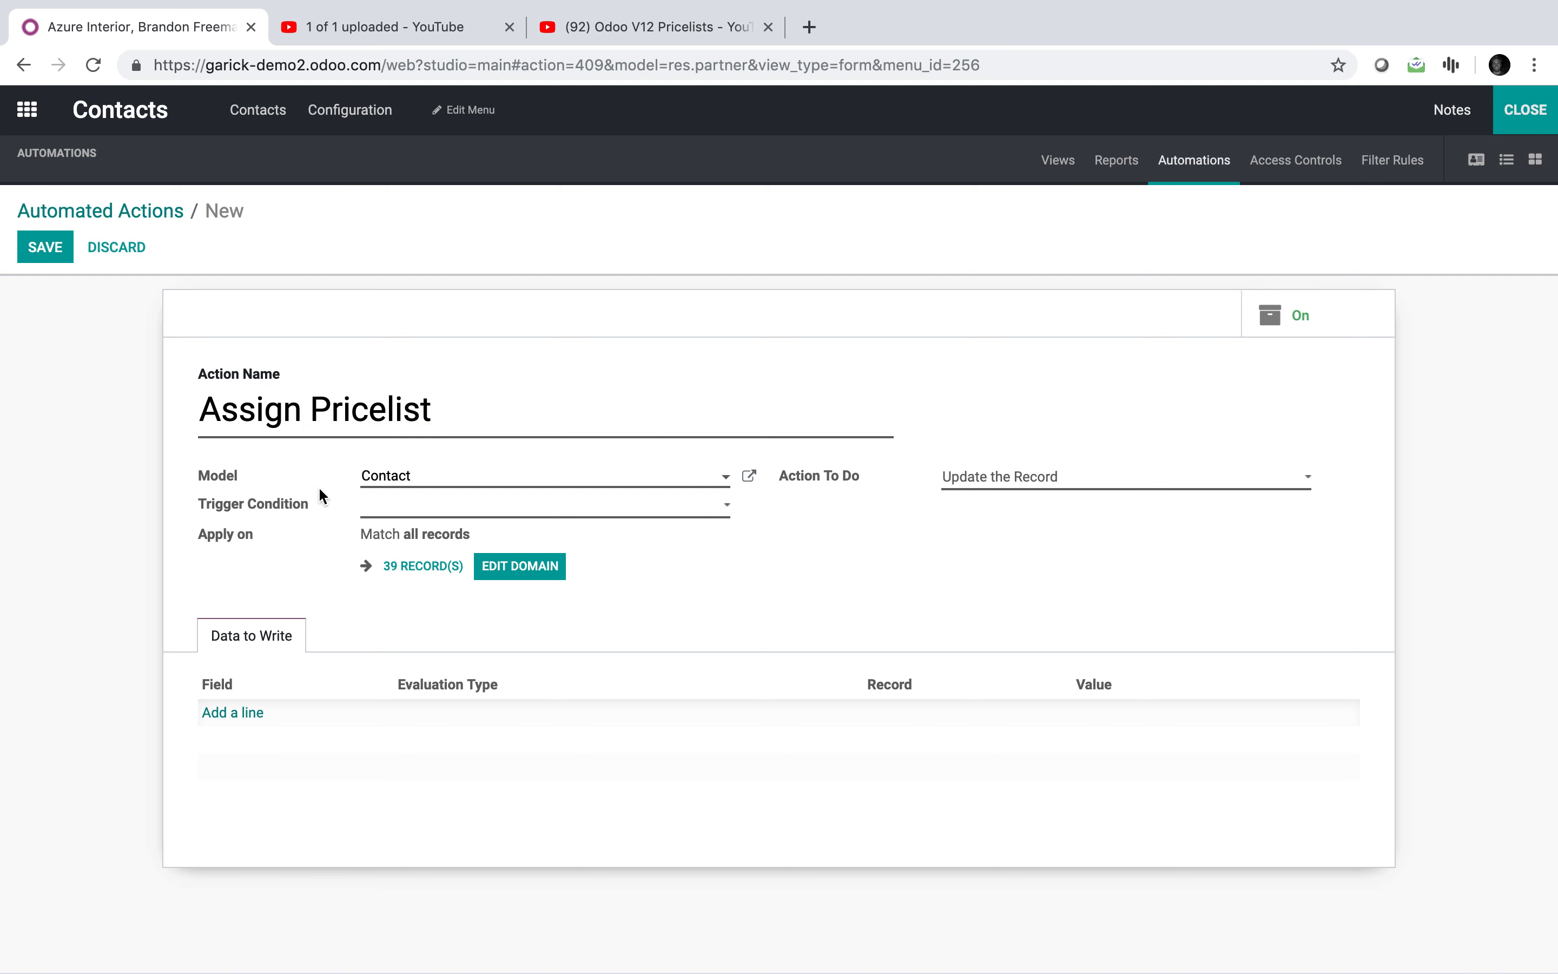
{"action": "left_click", "coordinate": [416, 509]}
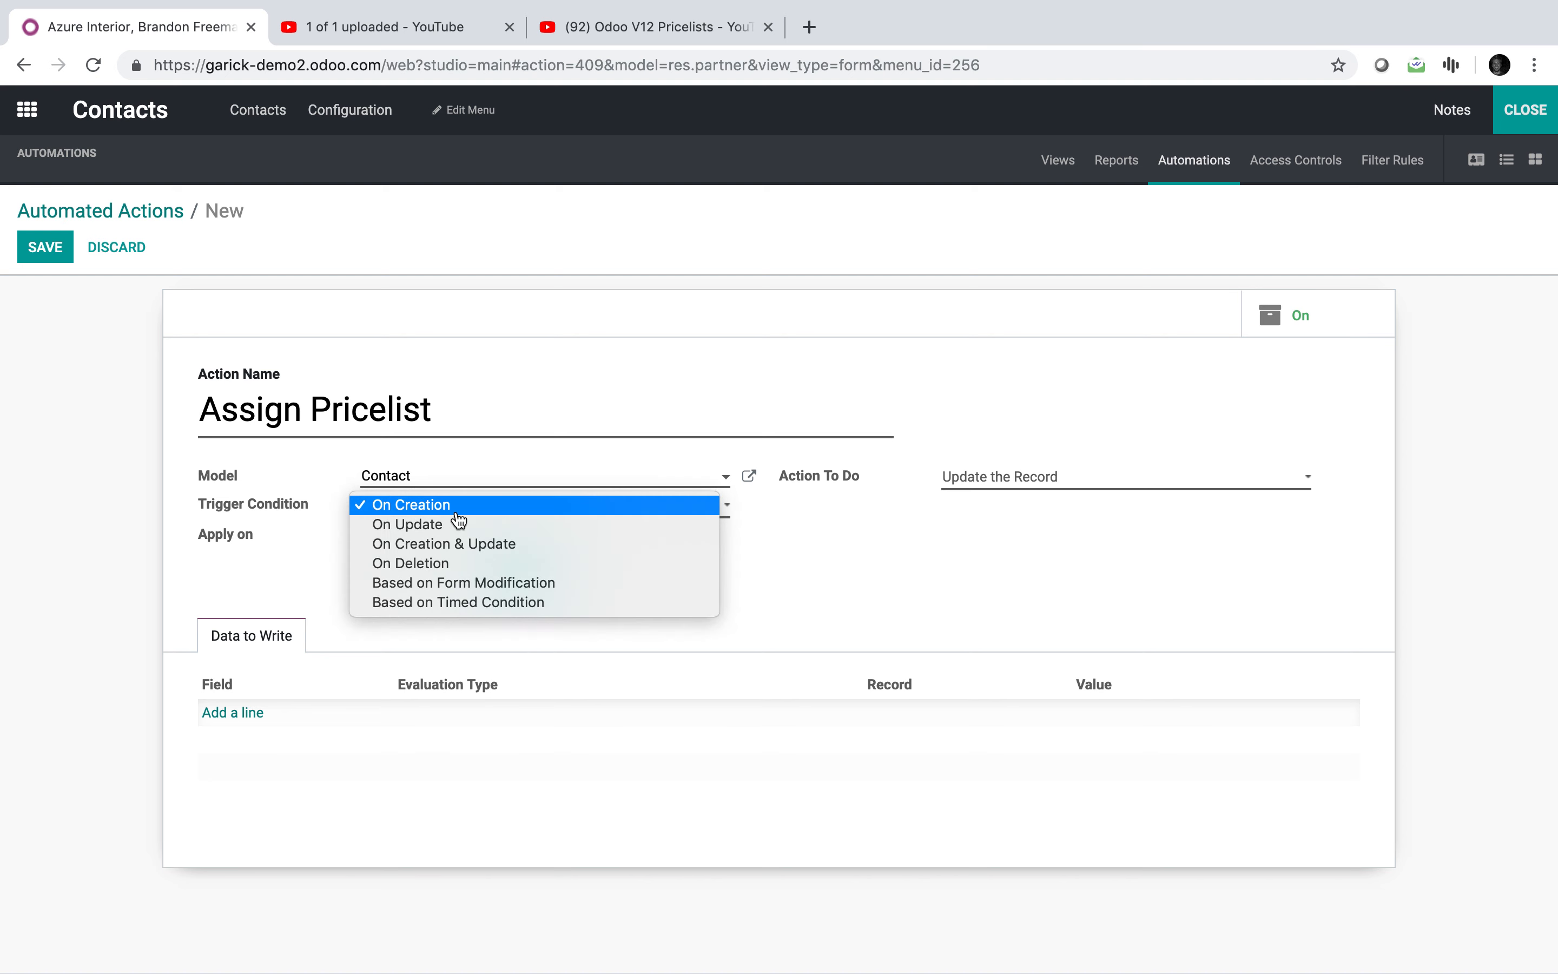
{"action": "left_click", "coordinate": [502, 545]}
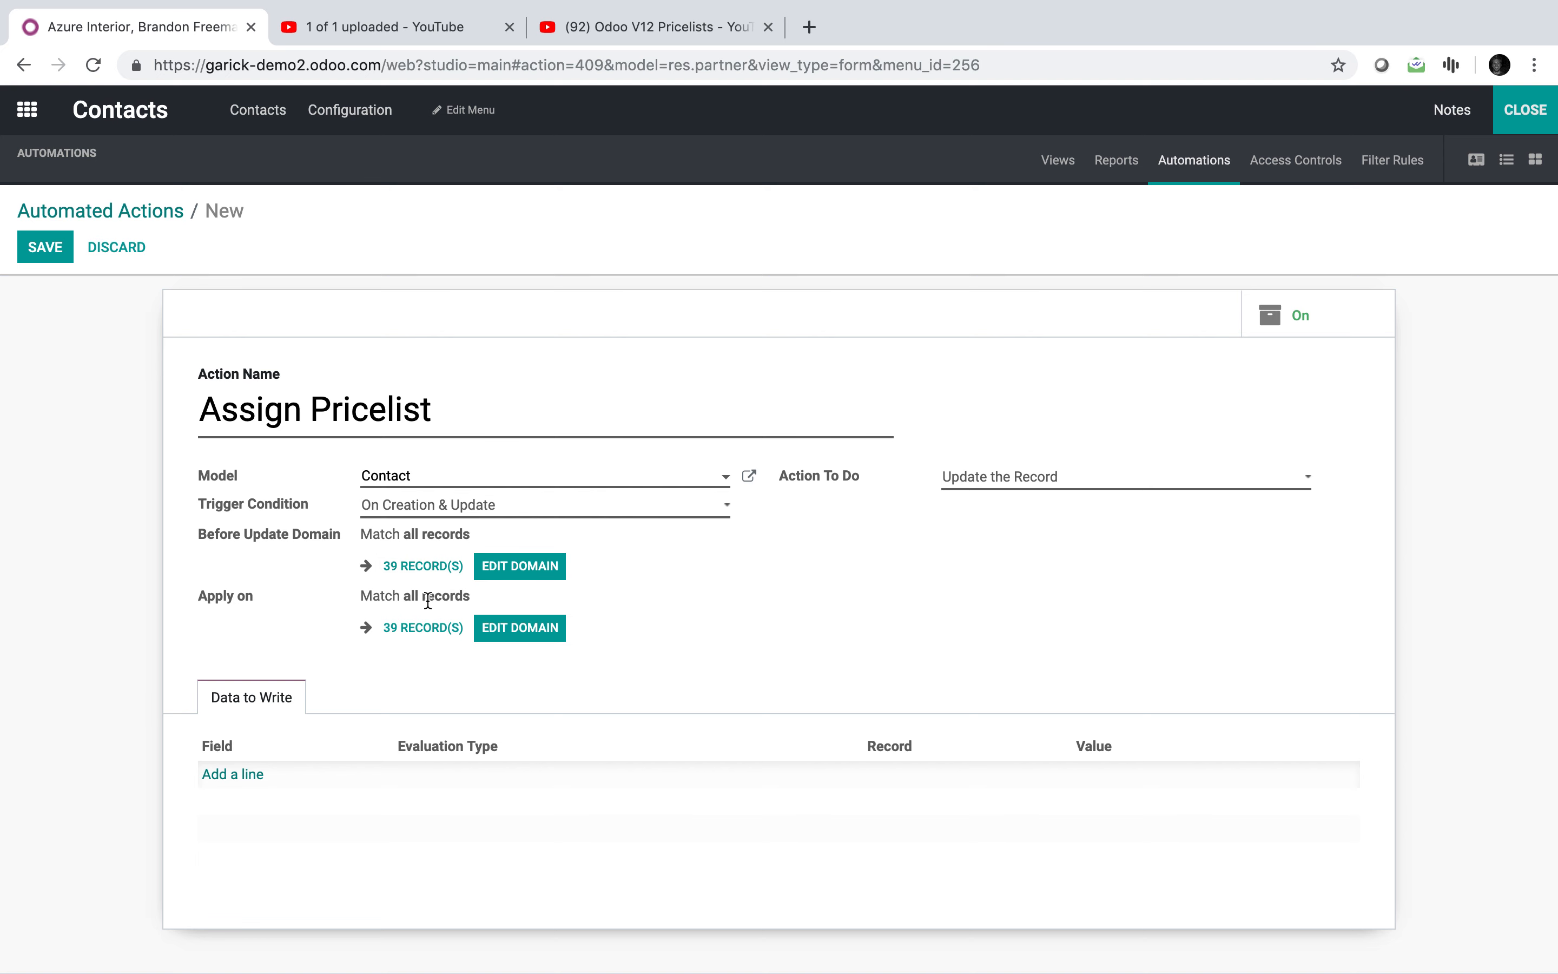
Step: Restrict the action to contacts whose City contains Brooklyn and check the 1 matching record
{"action": "left_click", "coordinate": [499, 636]}
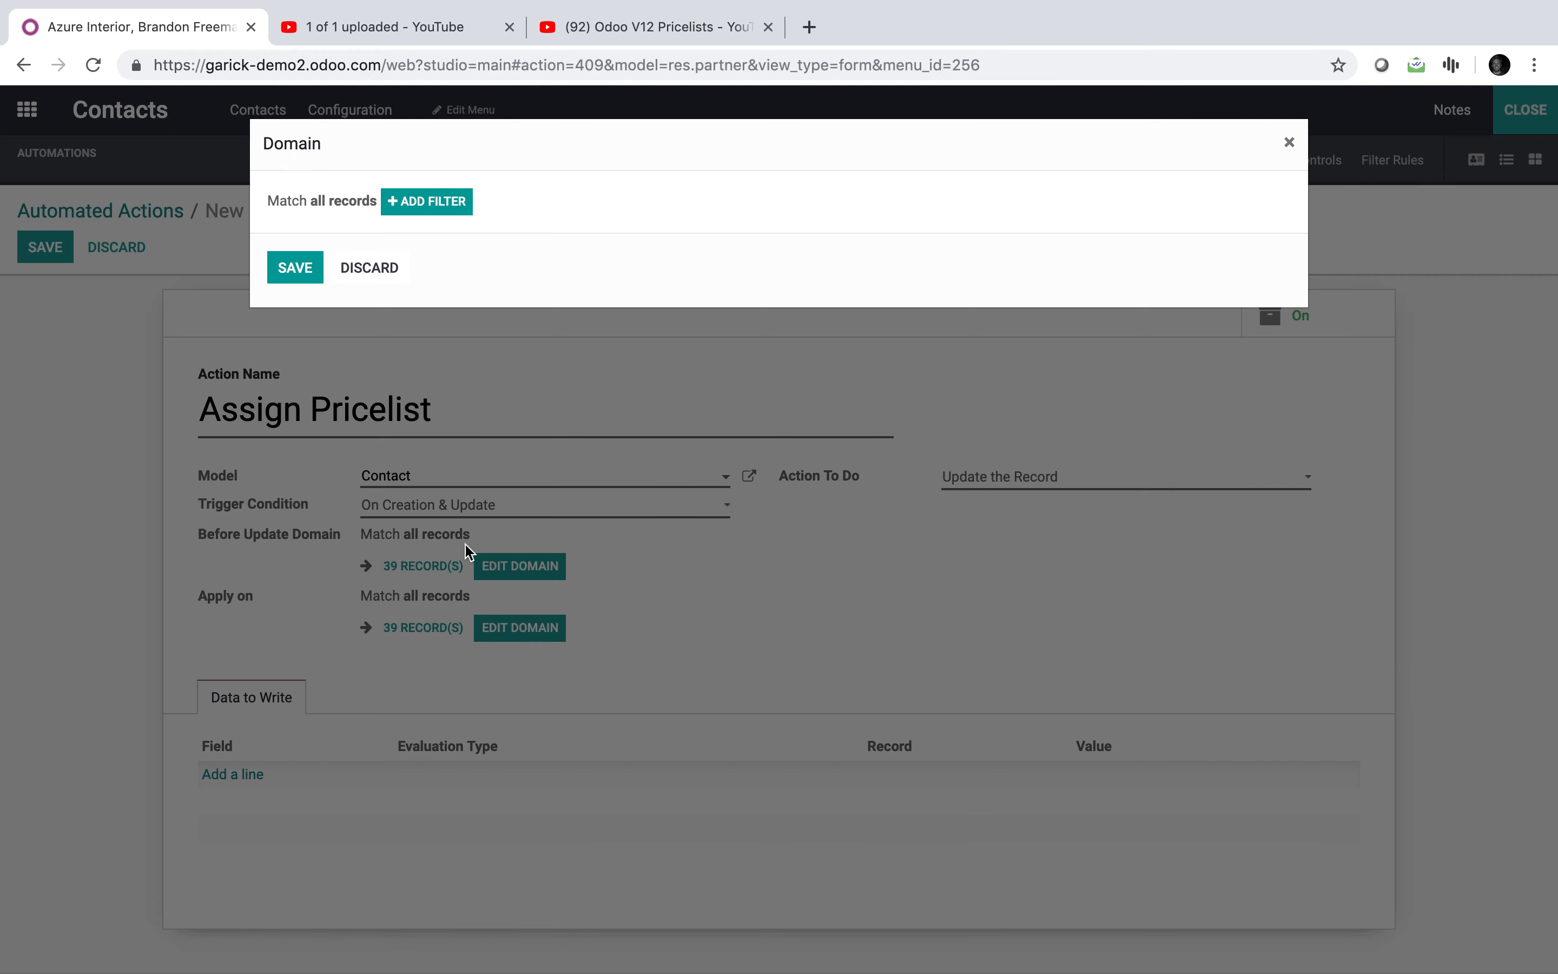
{"action": "left_click", "coordinate": [406, 220]}
{"action": "left_click", "coordinate": [403, 219]}
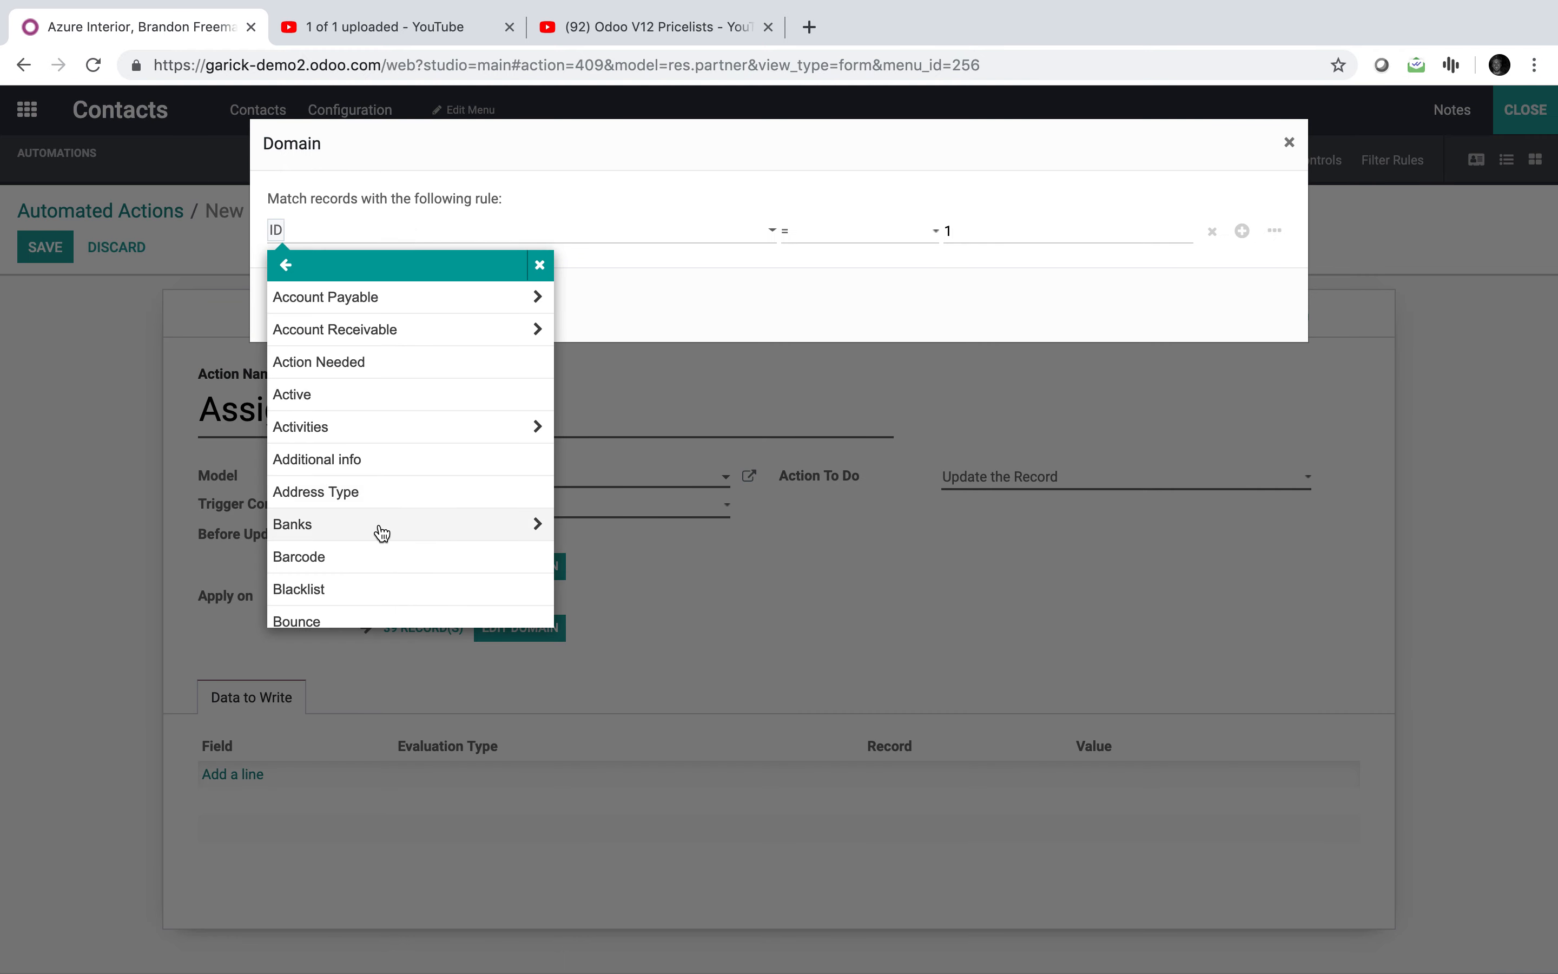
{"action": "scroll", "coordinate": [382, 533], "scroll_direction": "down", "scroll_amount": 2}
{"action": "left_click", "coordinate": [380, 551]}
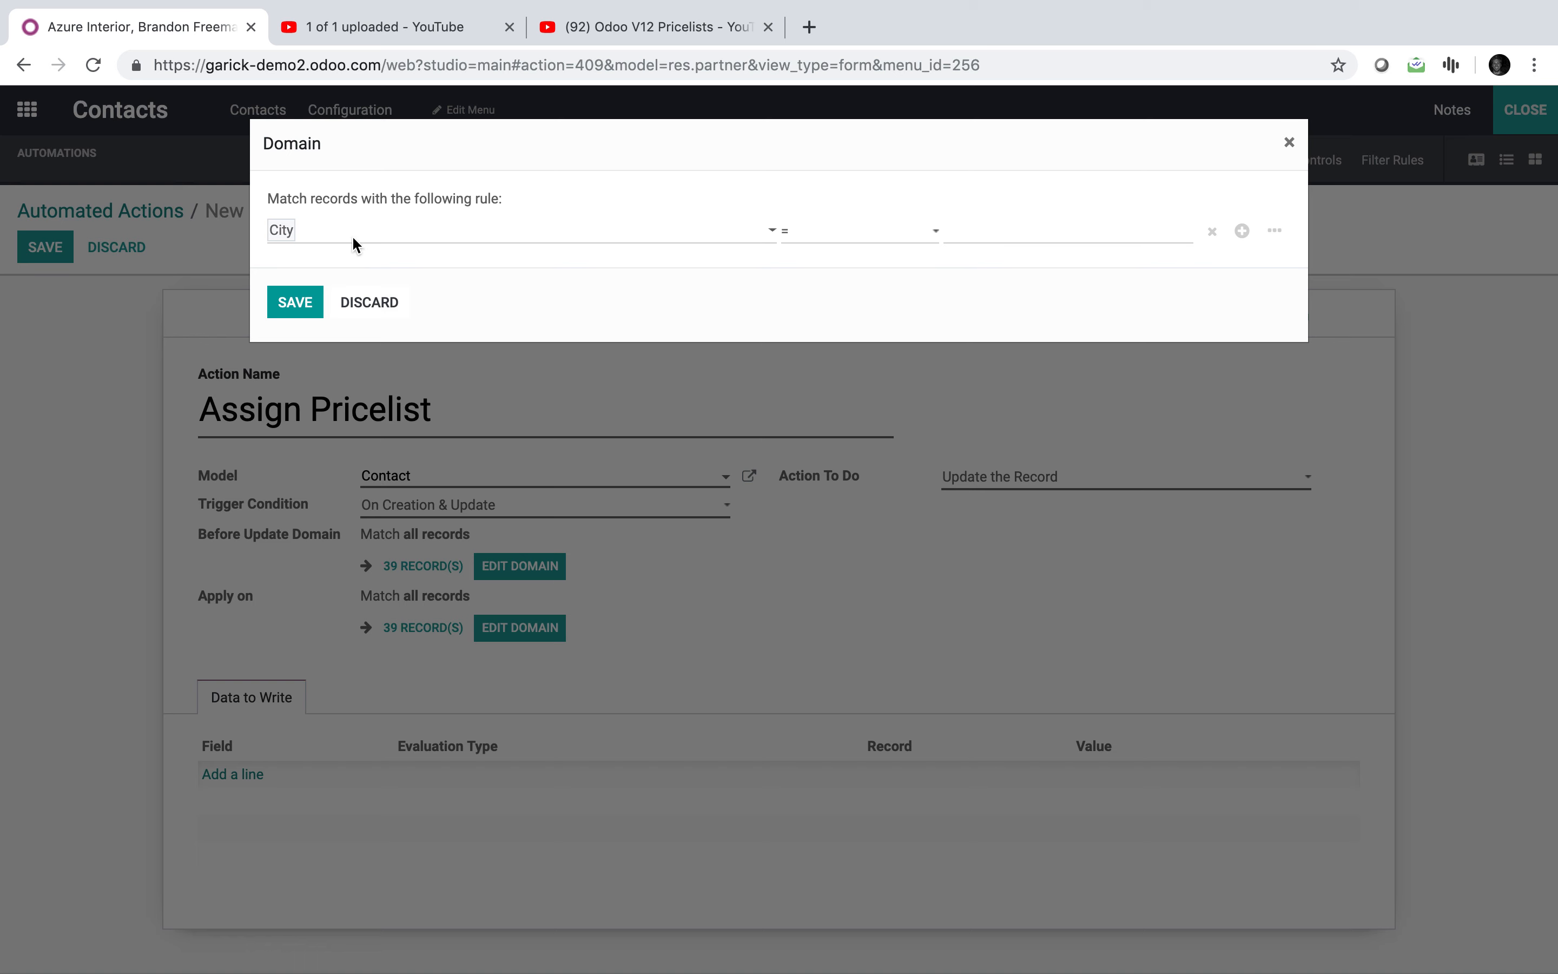
{"action": "left_click", "coordinate": [857, 232]}
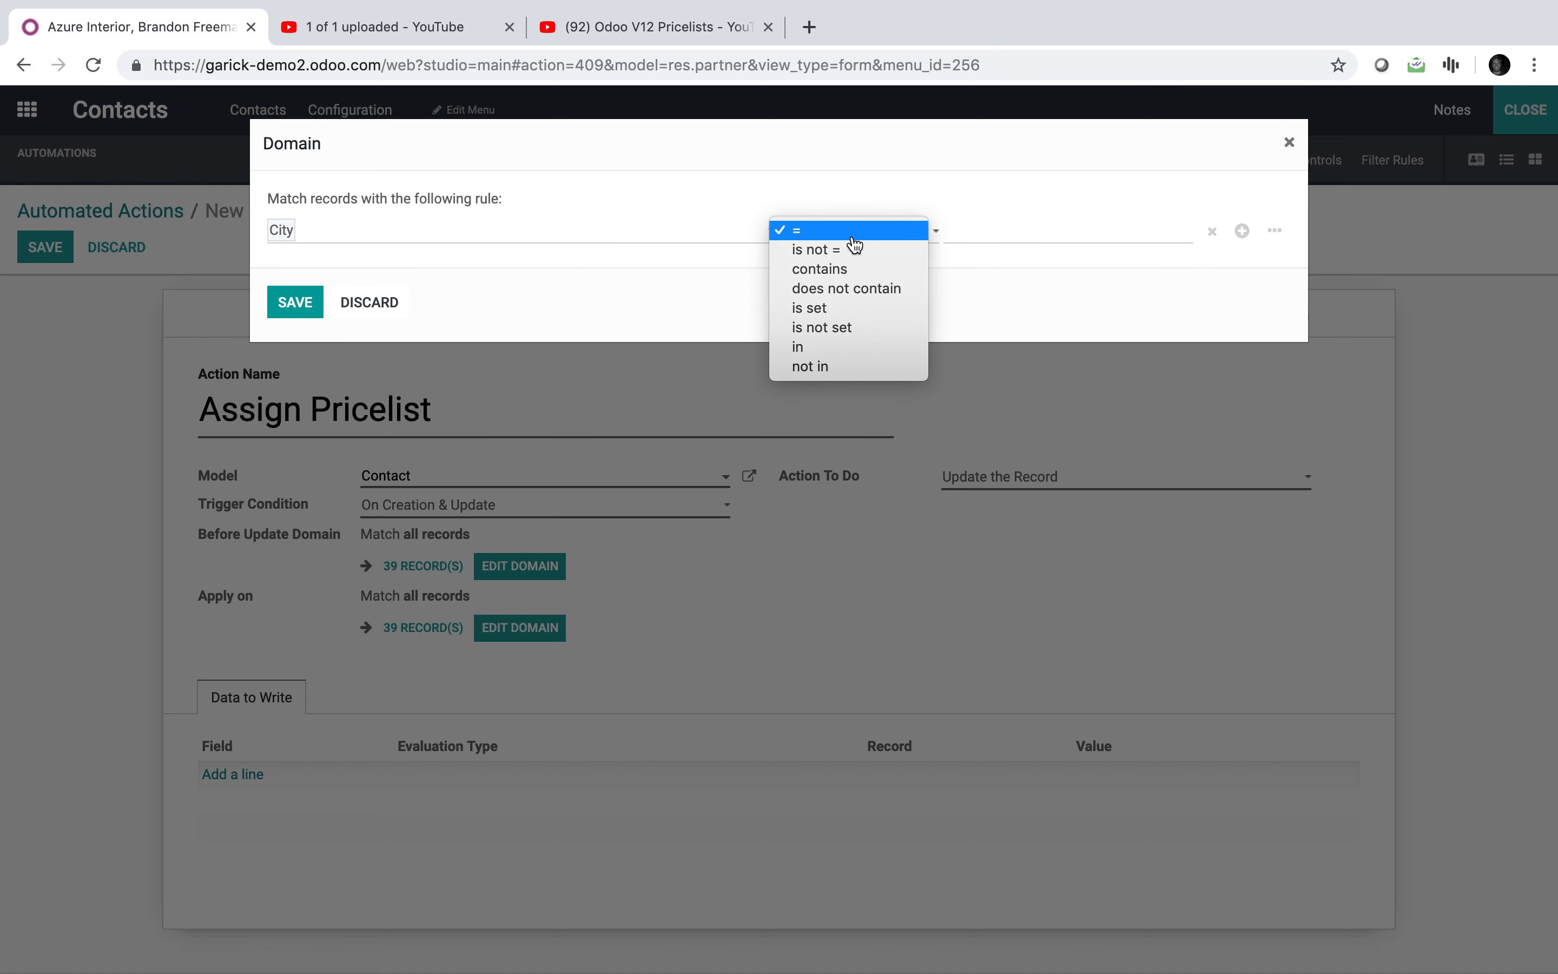
{"action": "left_click", "coordinate": [855, 270]}
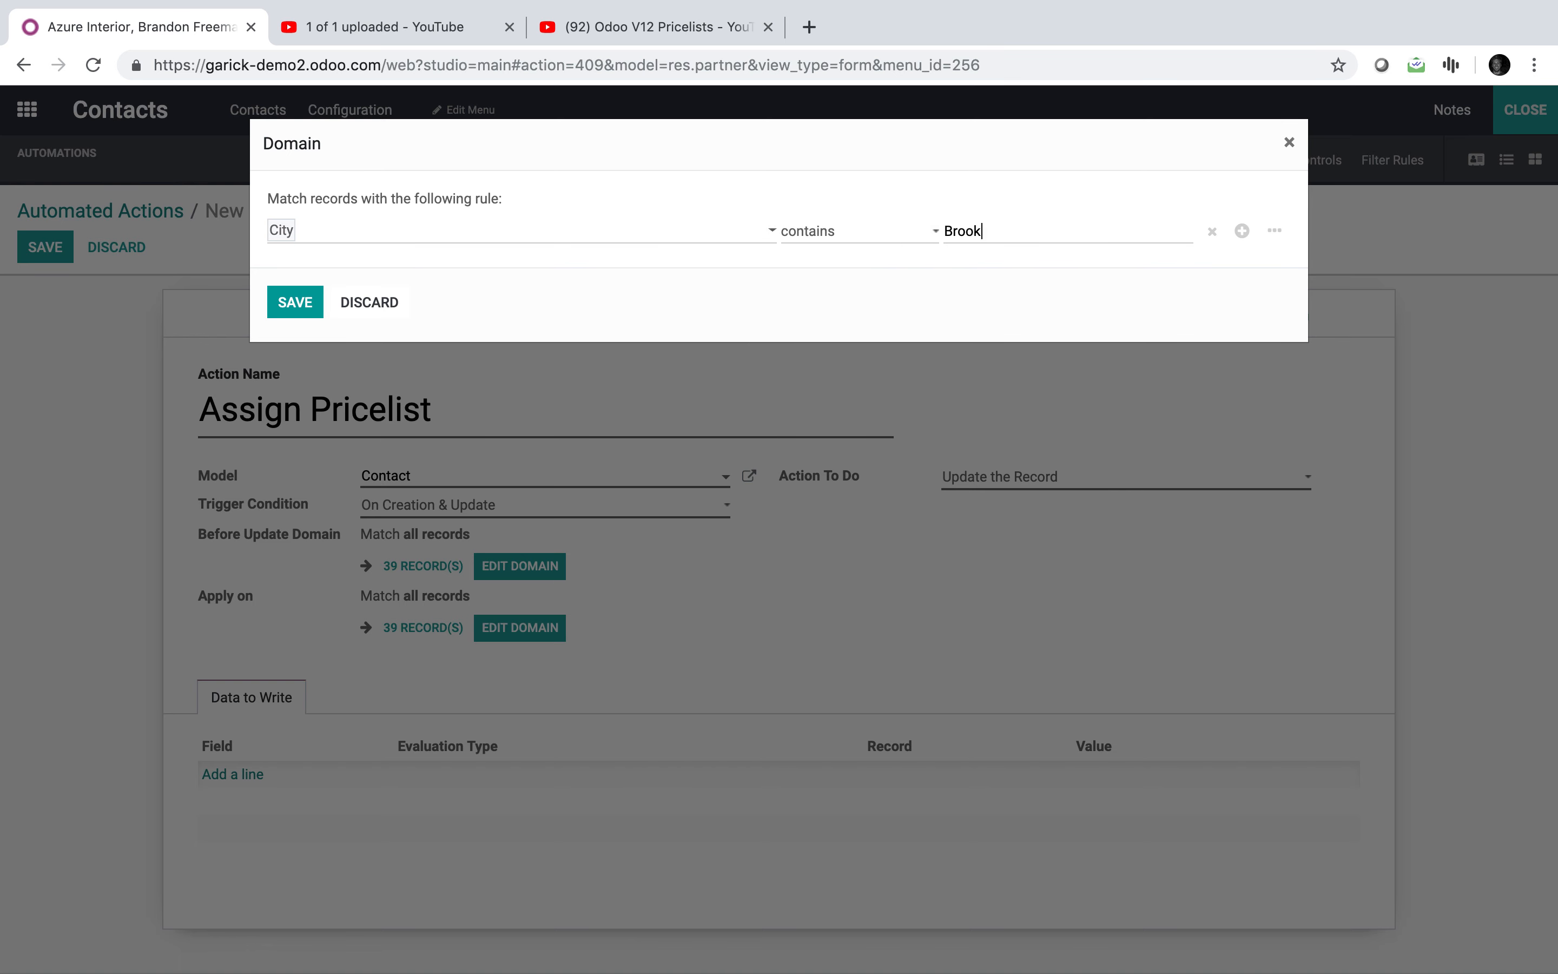
{"action": "left_click", "coordinate": [296, 302]}
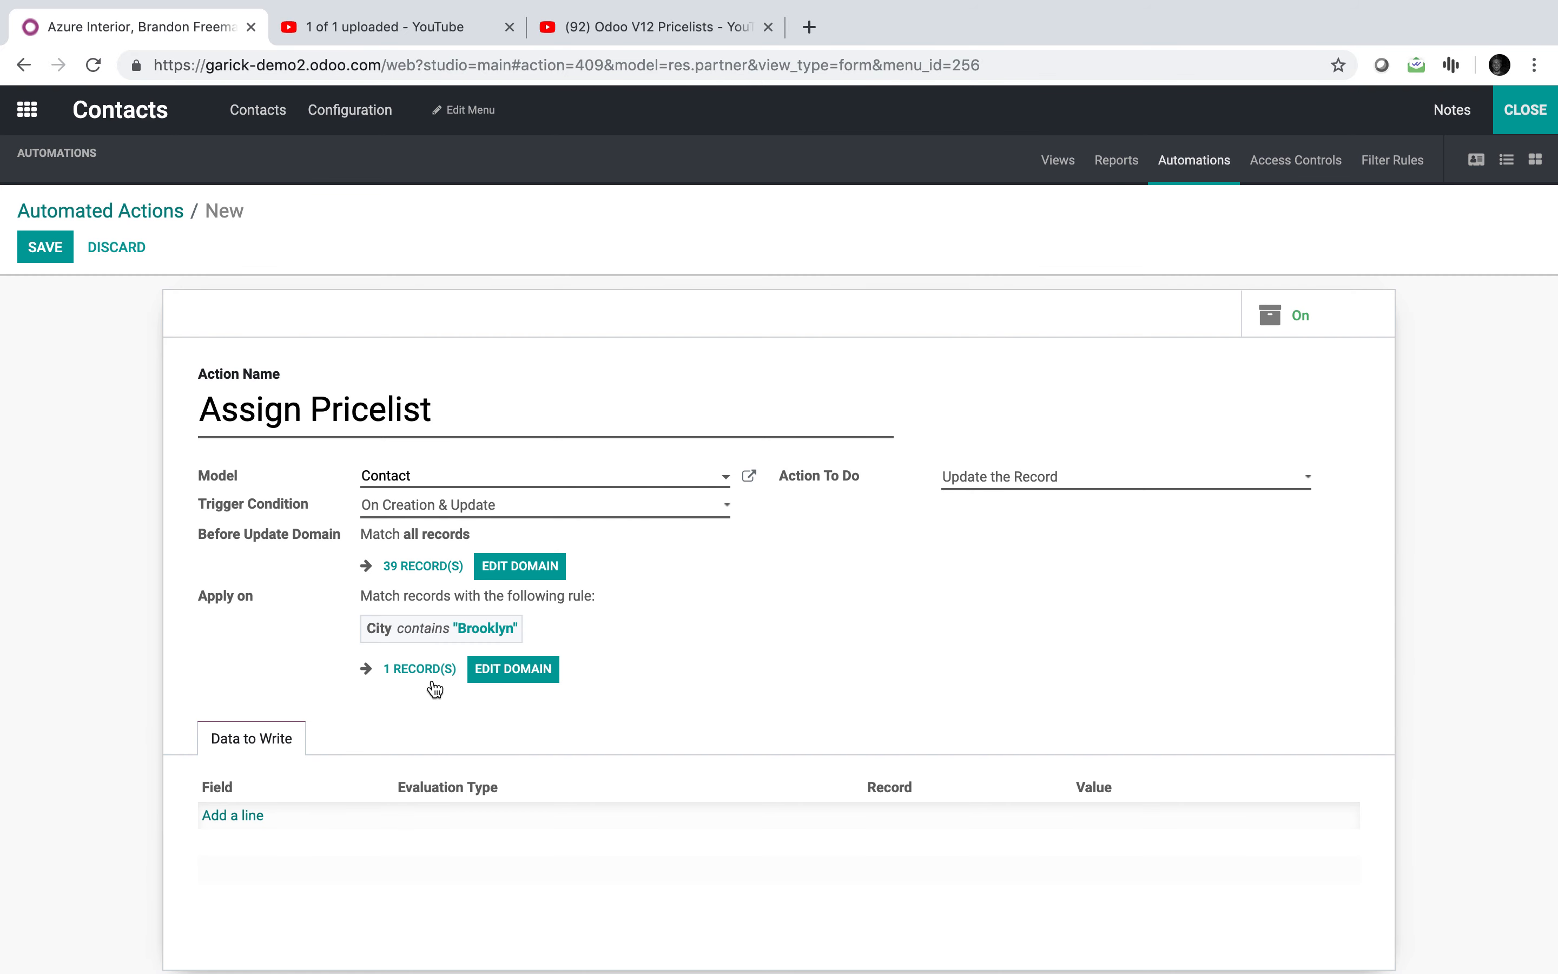
{"action": "left_click", "coordinate": [432, 684]}
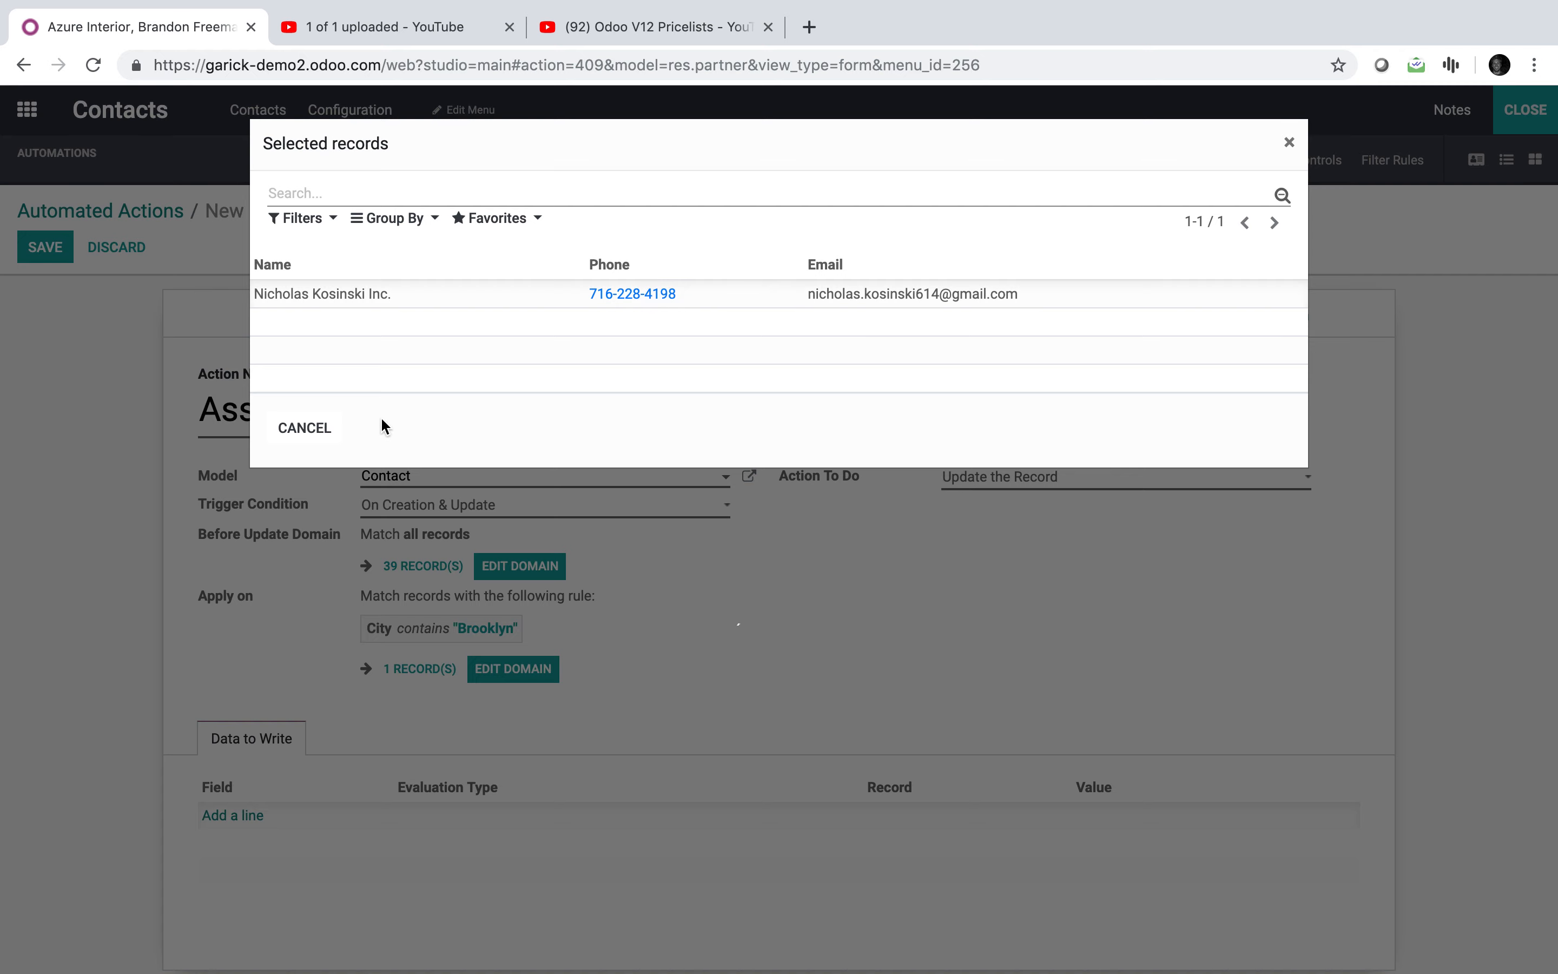
{"action": "left_click", "coordinate": [293, 436]}
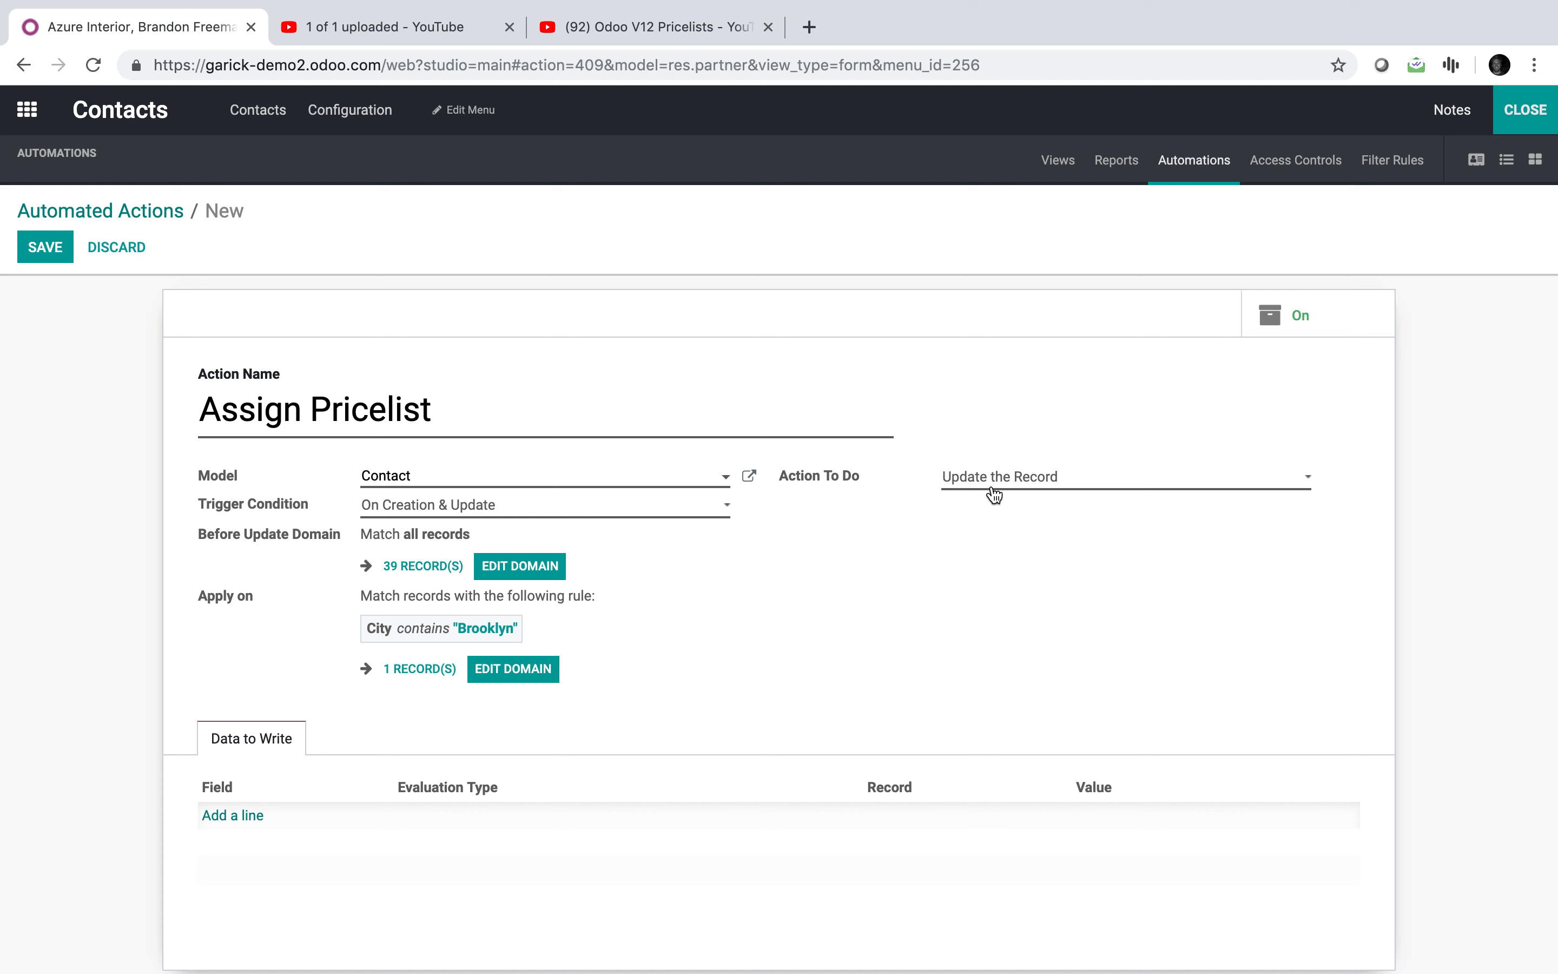
Step: Write Brooklyn Pricing (USD) to Pricelist by Reference, save the action, and exit Studio
{"action": "left_click", "coordinate": [216, 817]}
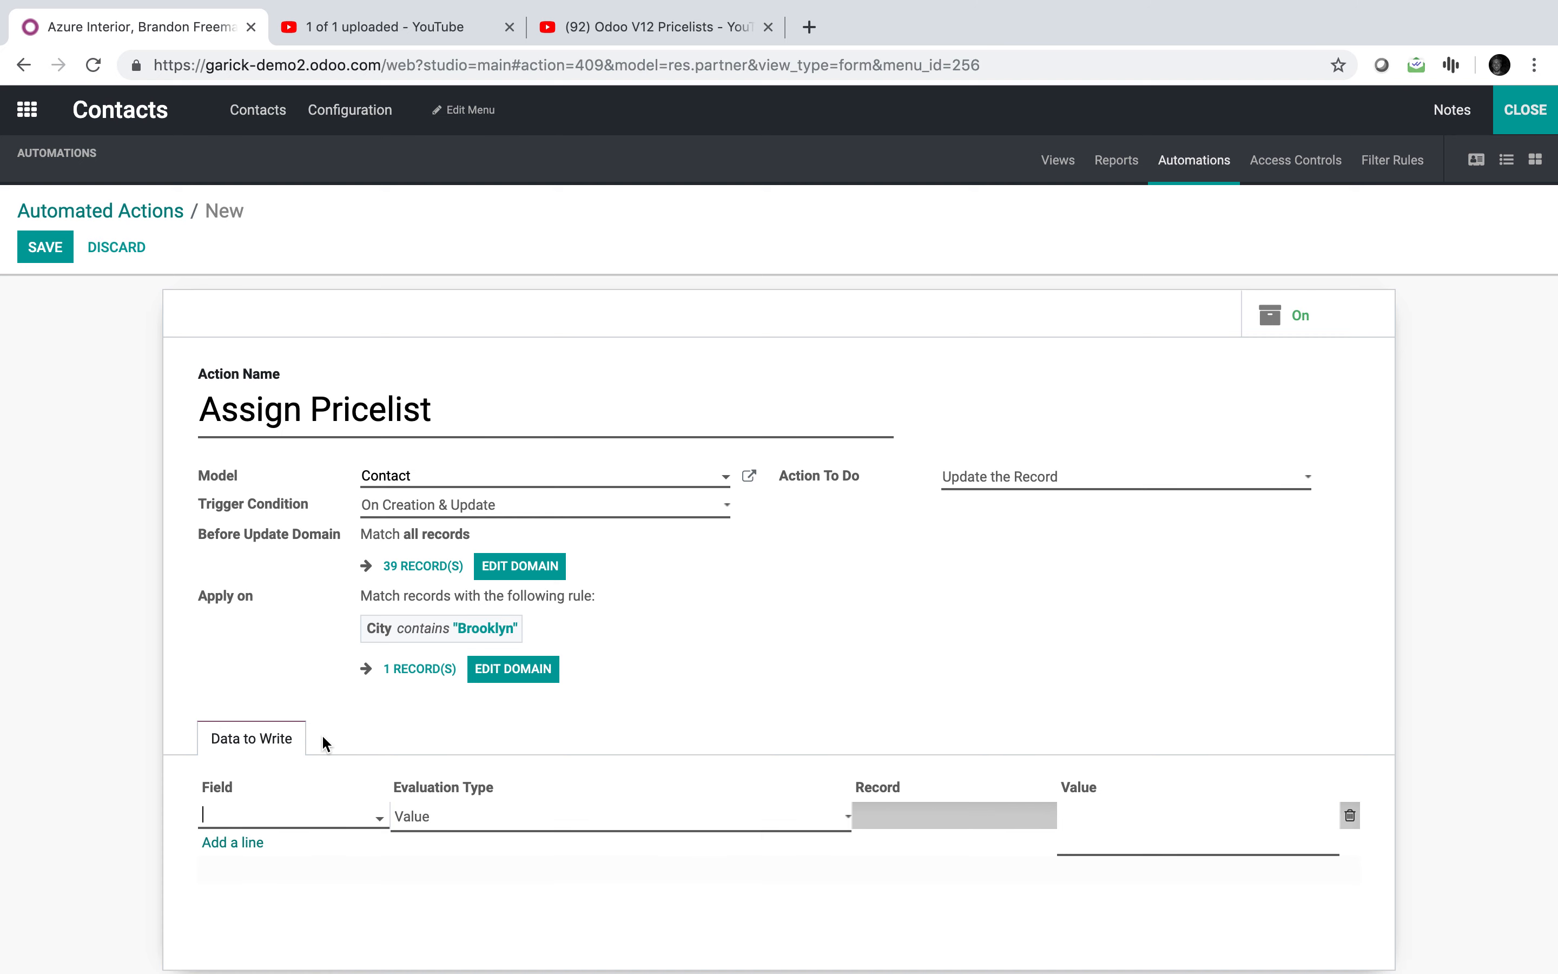
{"action": "type", "text": "pric"}
{"action": "left_click", "coordinate": [330, 846]}
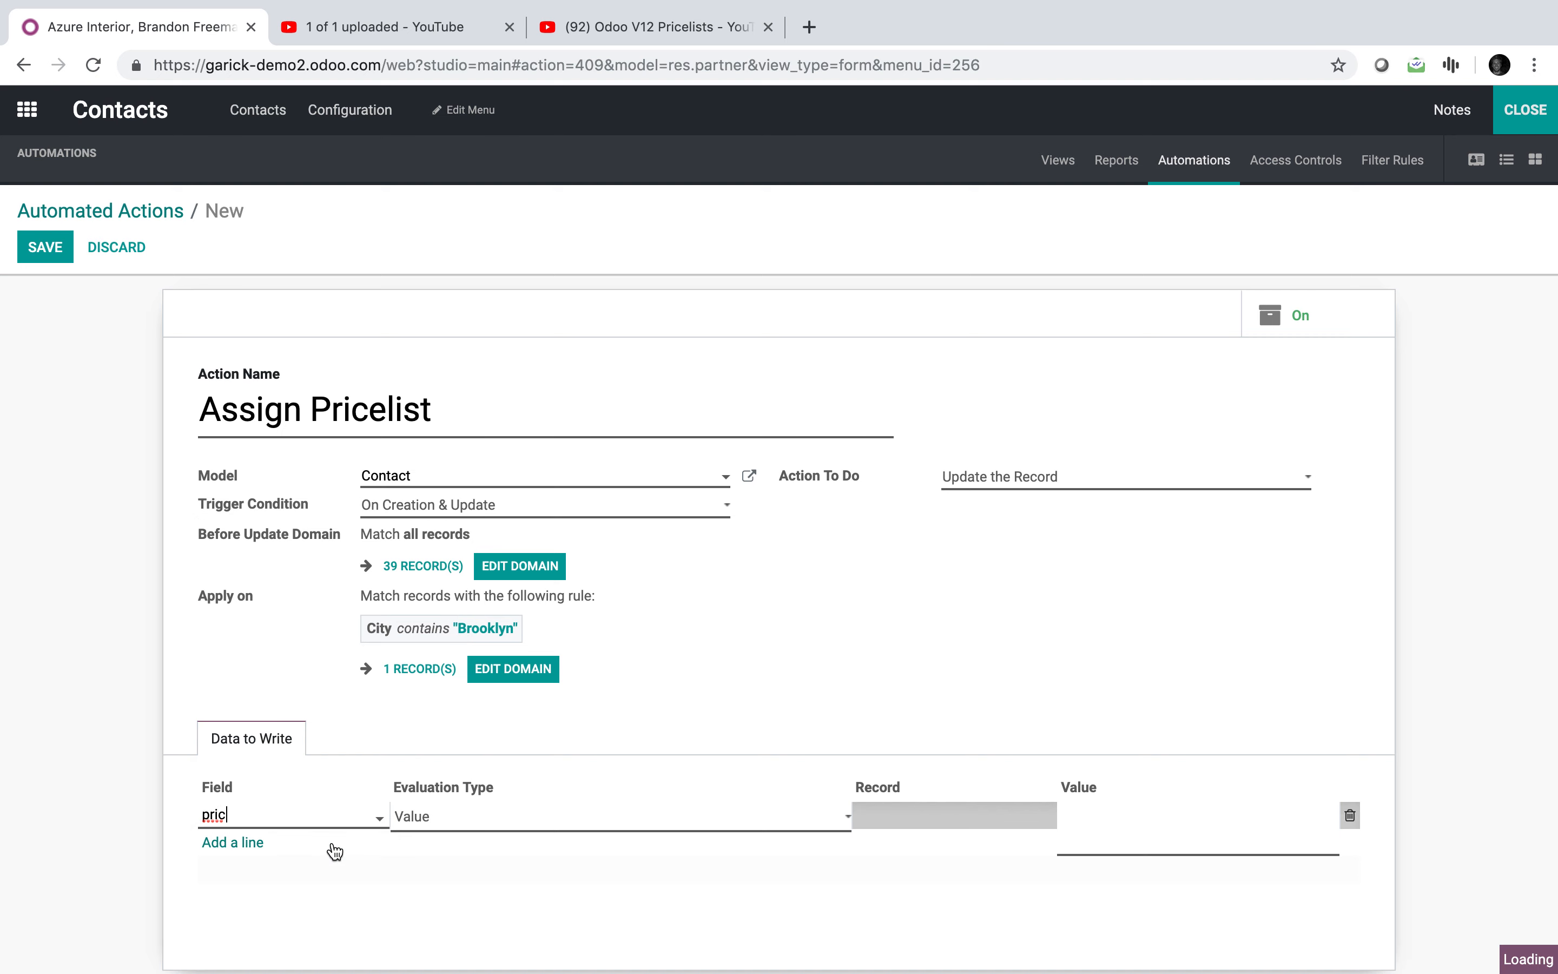
{"action": "left_click", "coordinate": [502, 818]}
{"action": "left_click", "coordinate": [505, 834]}
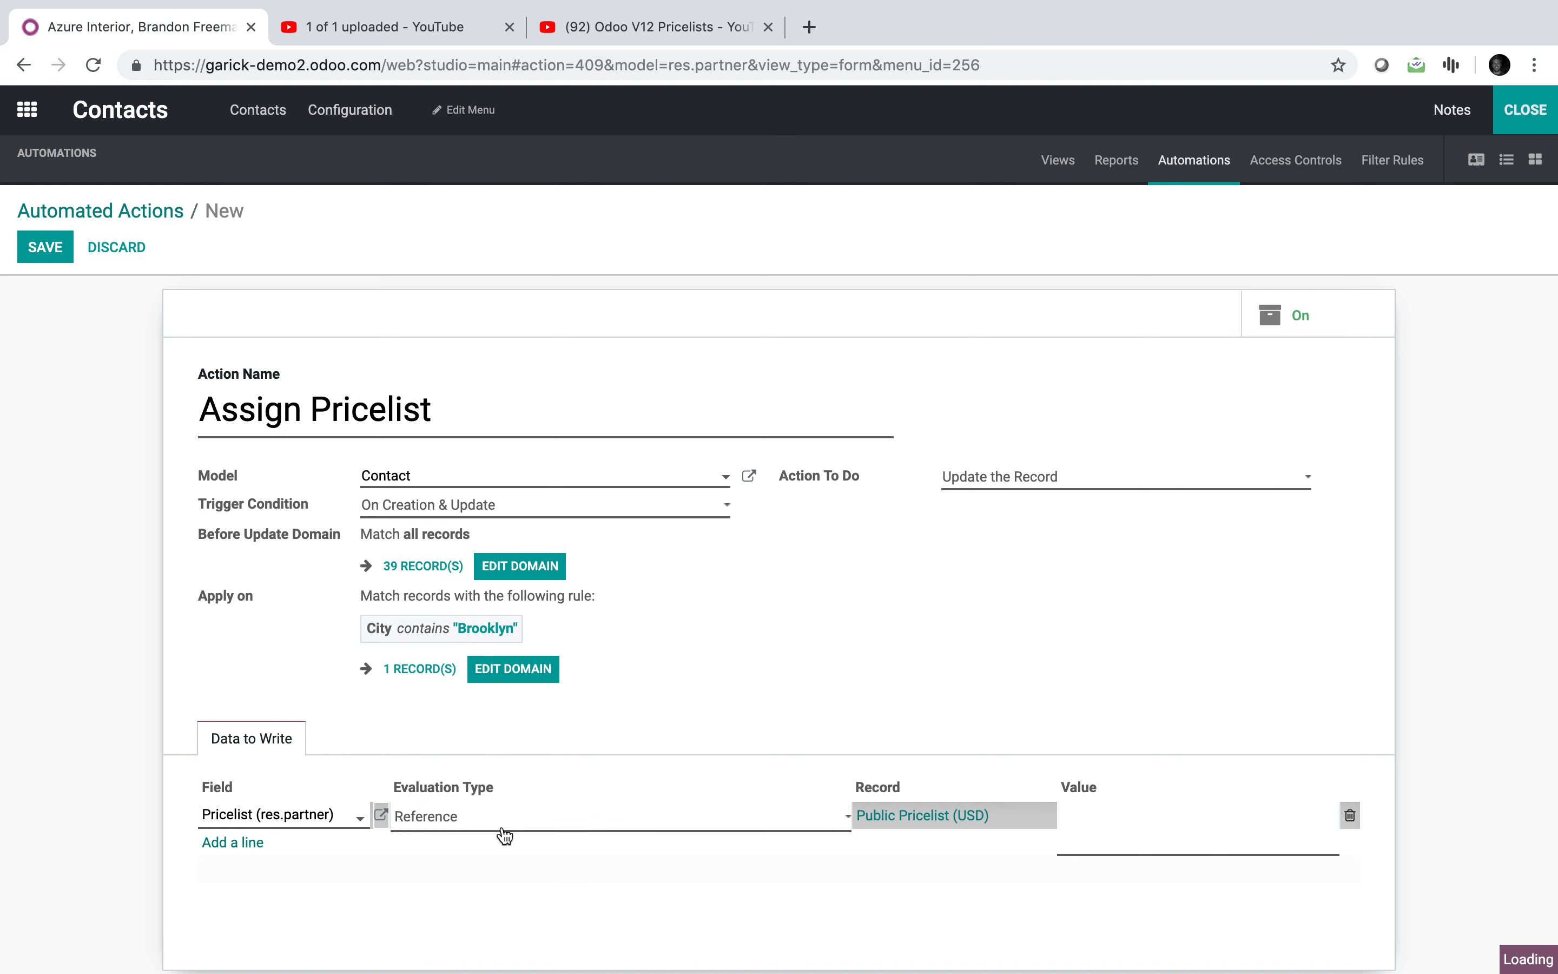
{"action": "left_click", "coordinate": [907, 817]}
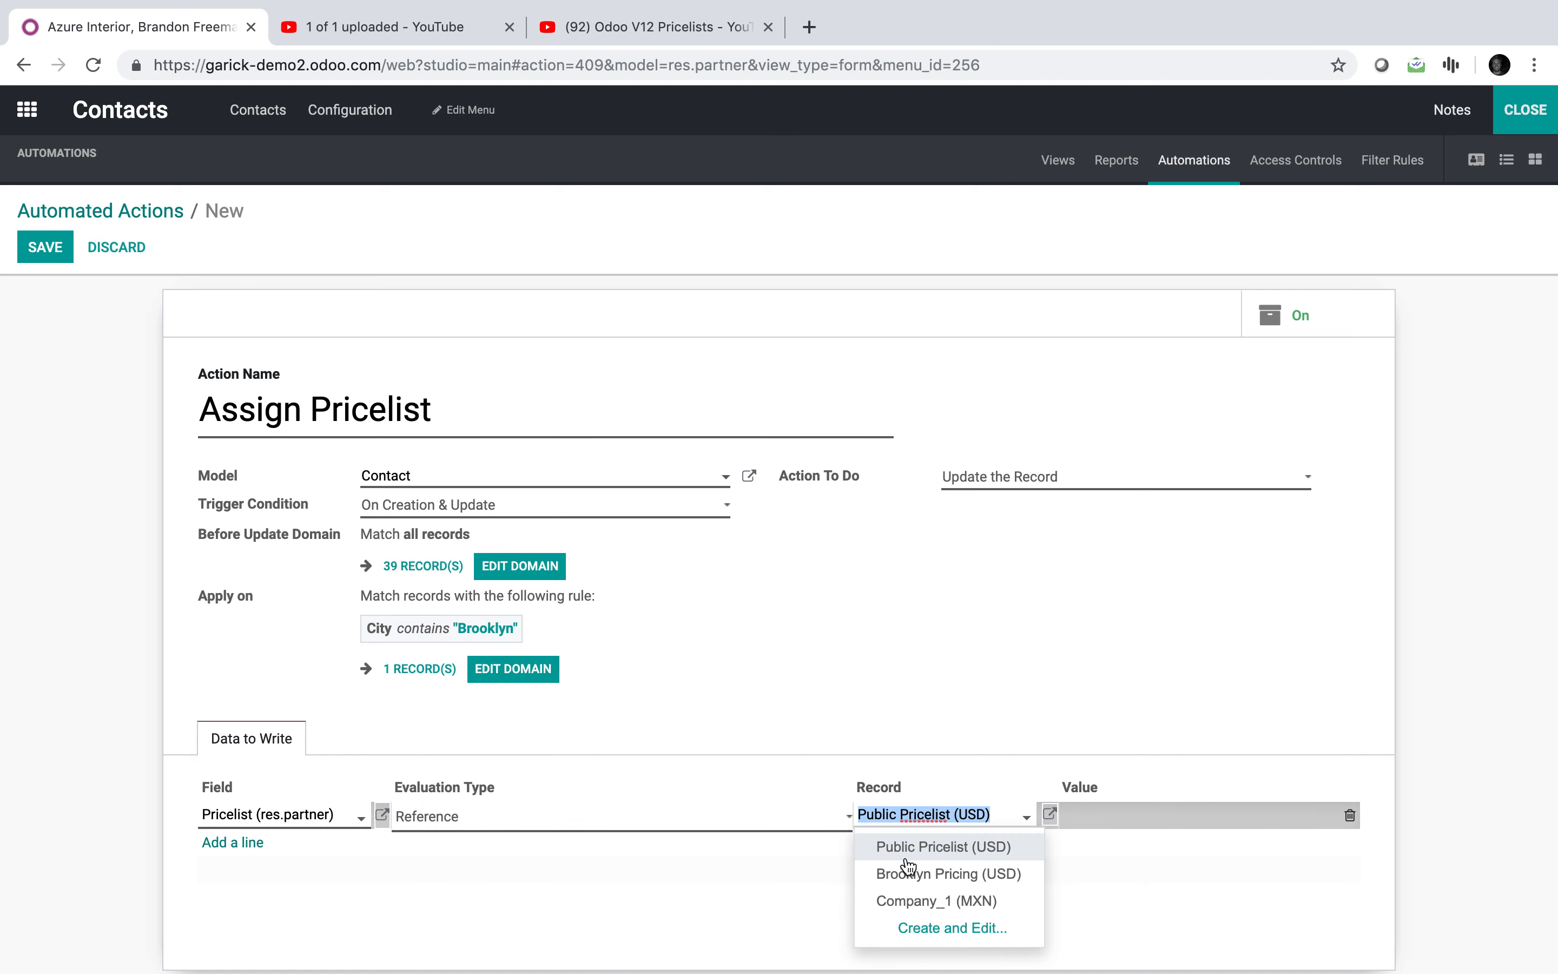
{"action": "left_click", "coordinate": [910, 880]}
{"action": "left_click", "coordinate": [921, 677]}
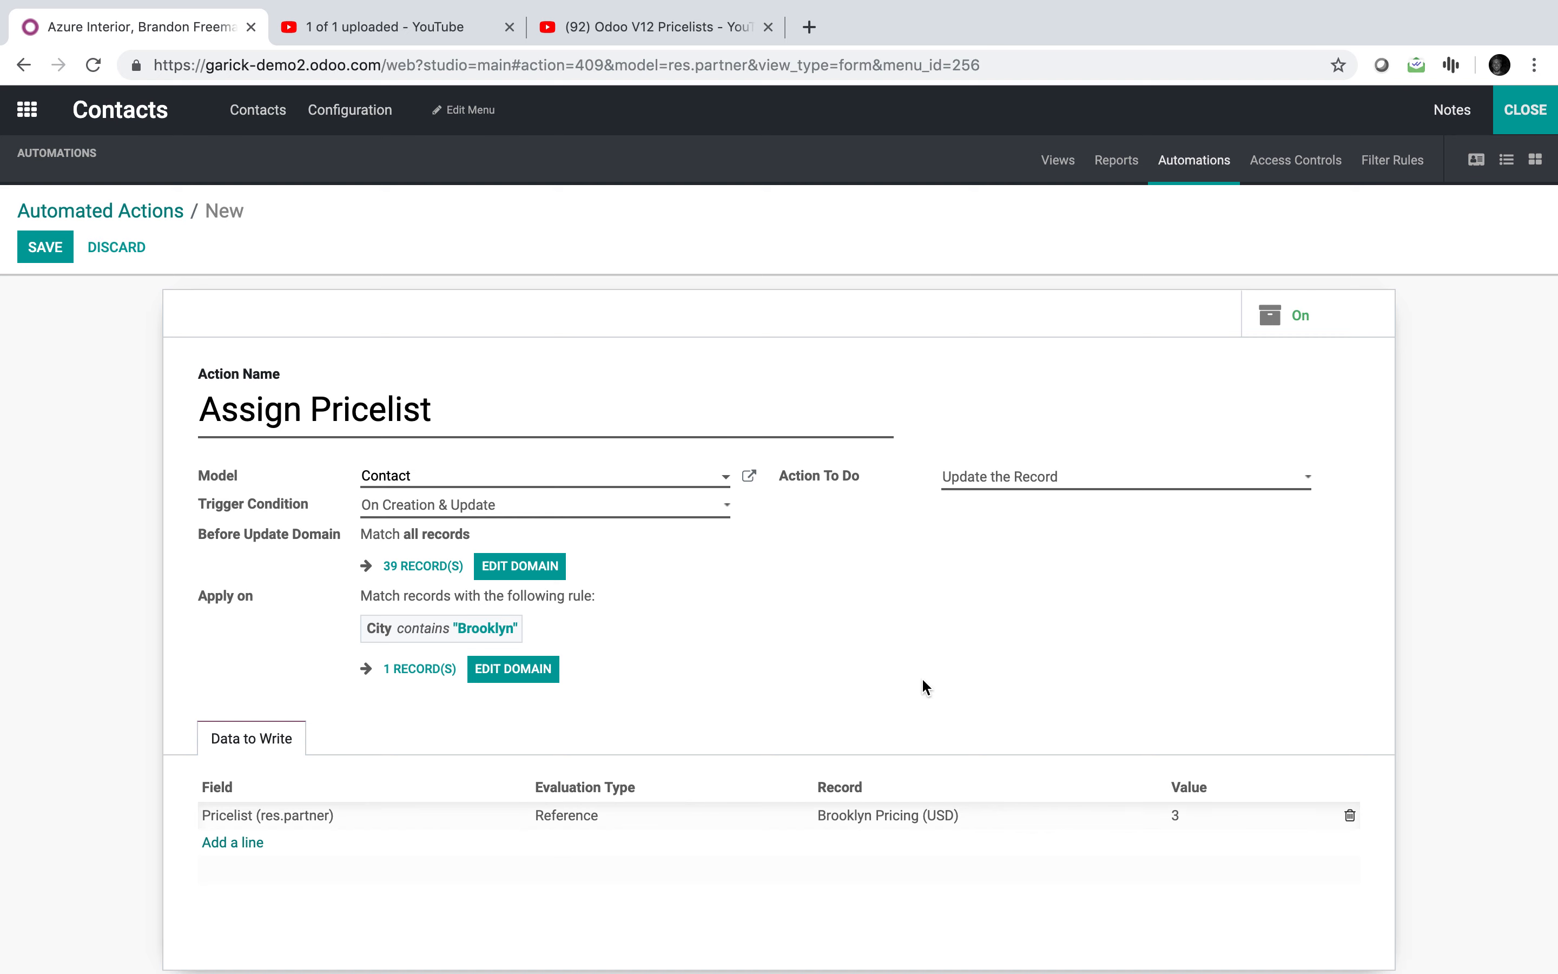
{"action": "left_click", "coordinate": [46, 251]}
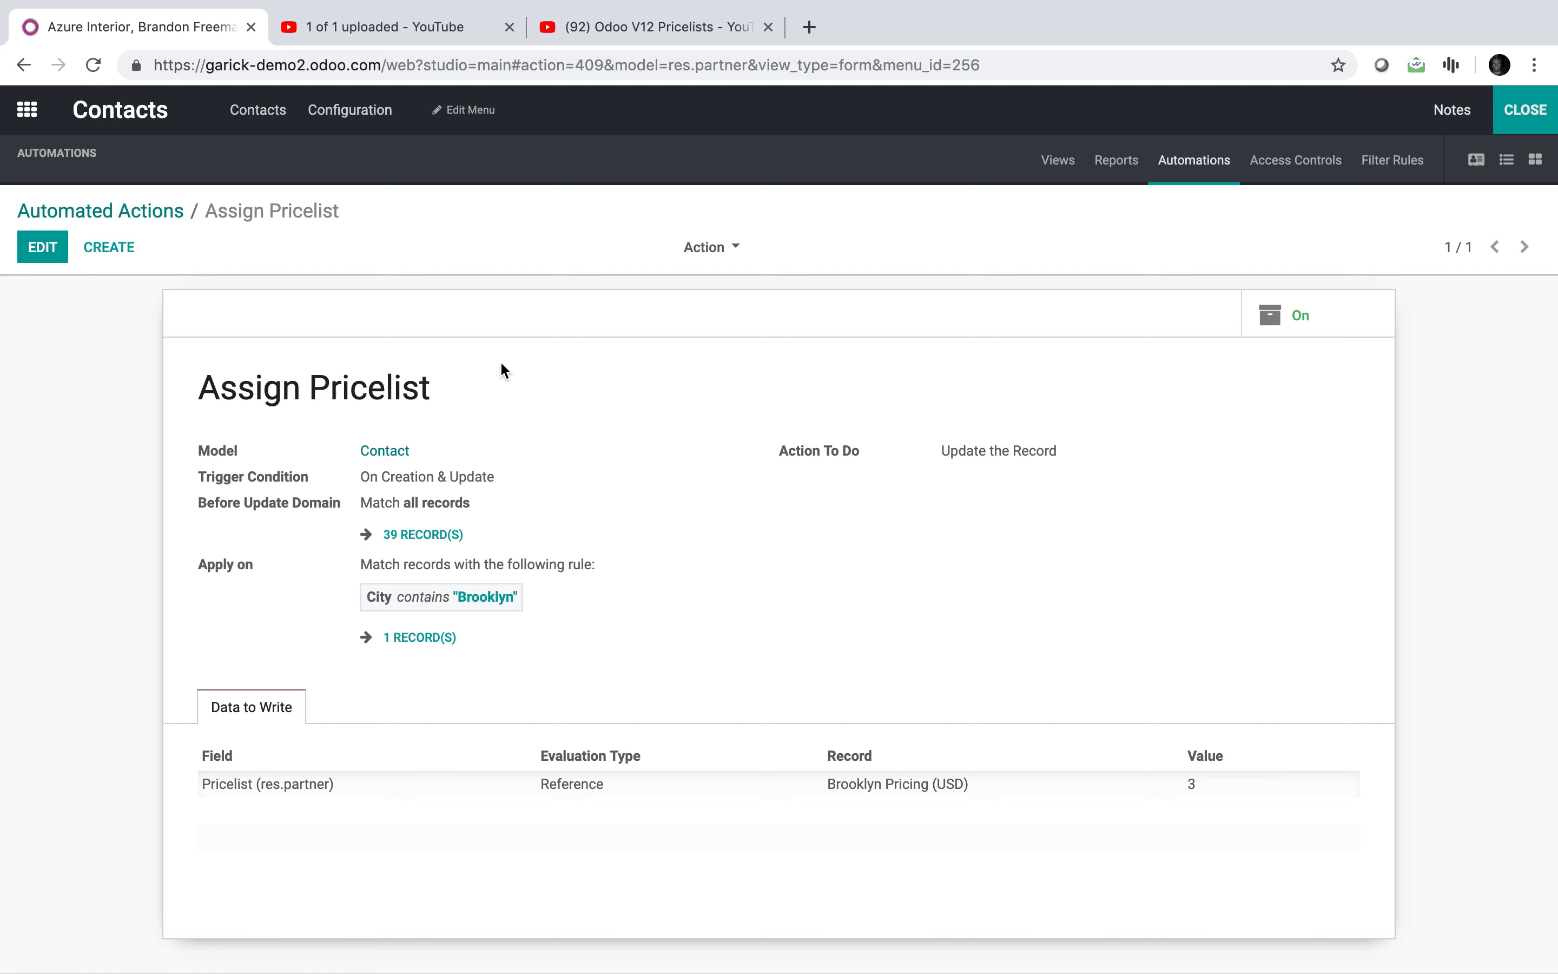
{"action": "left_click", "coordinate": [1537, 114]}
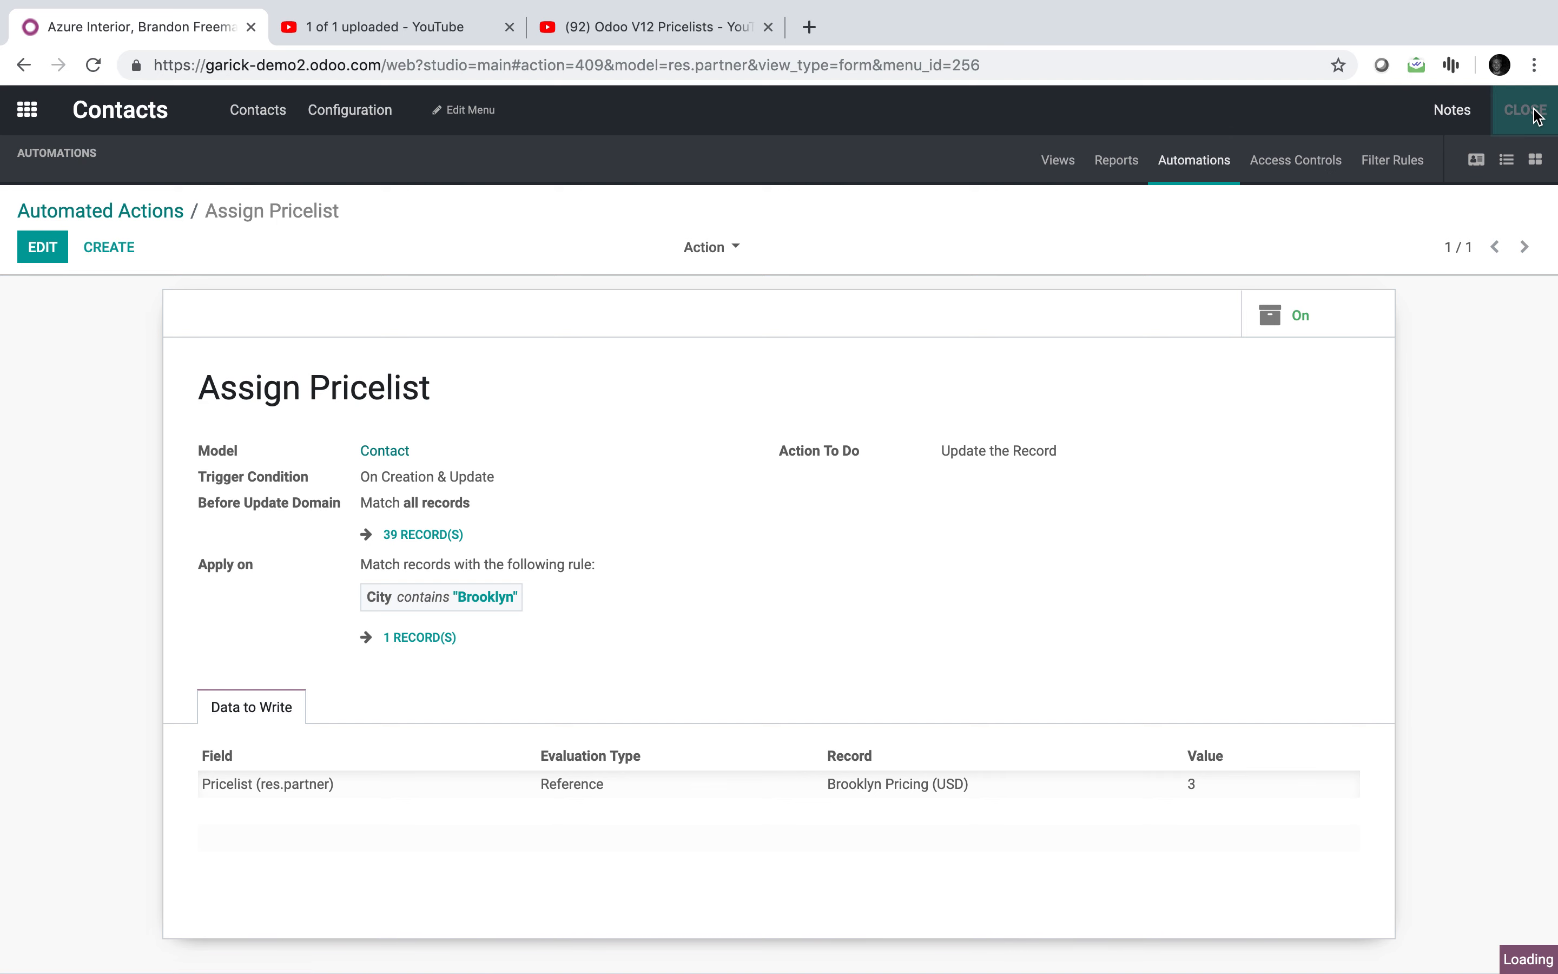
Step: Save a test contact with city Manhattan and confirm it keeps Public Pricelist (USD)
{"action": "left_click", "coordinate": [87, 162]}
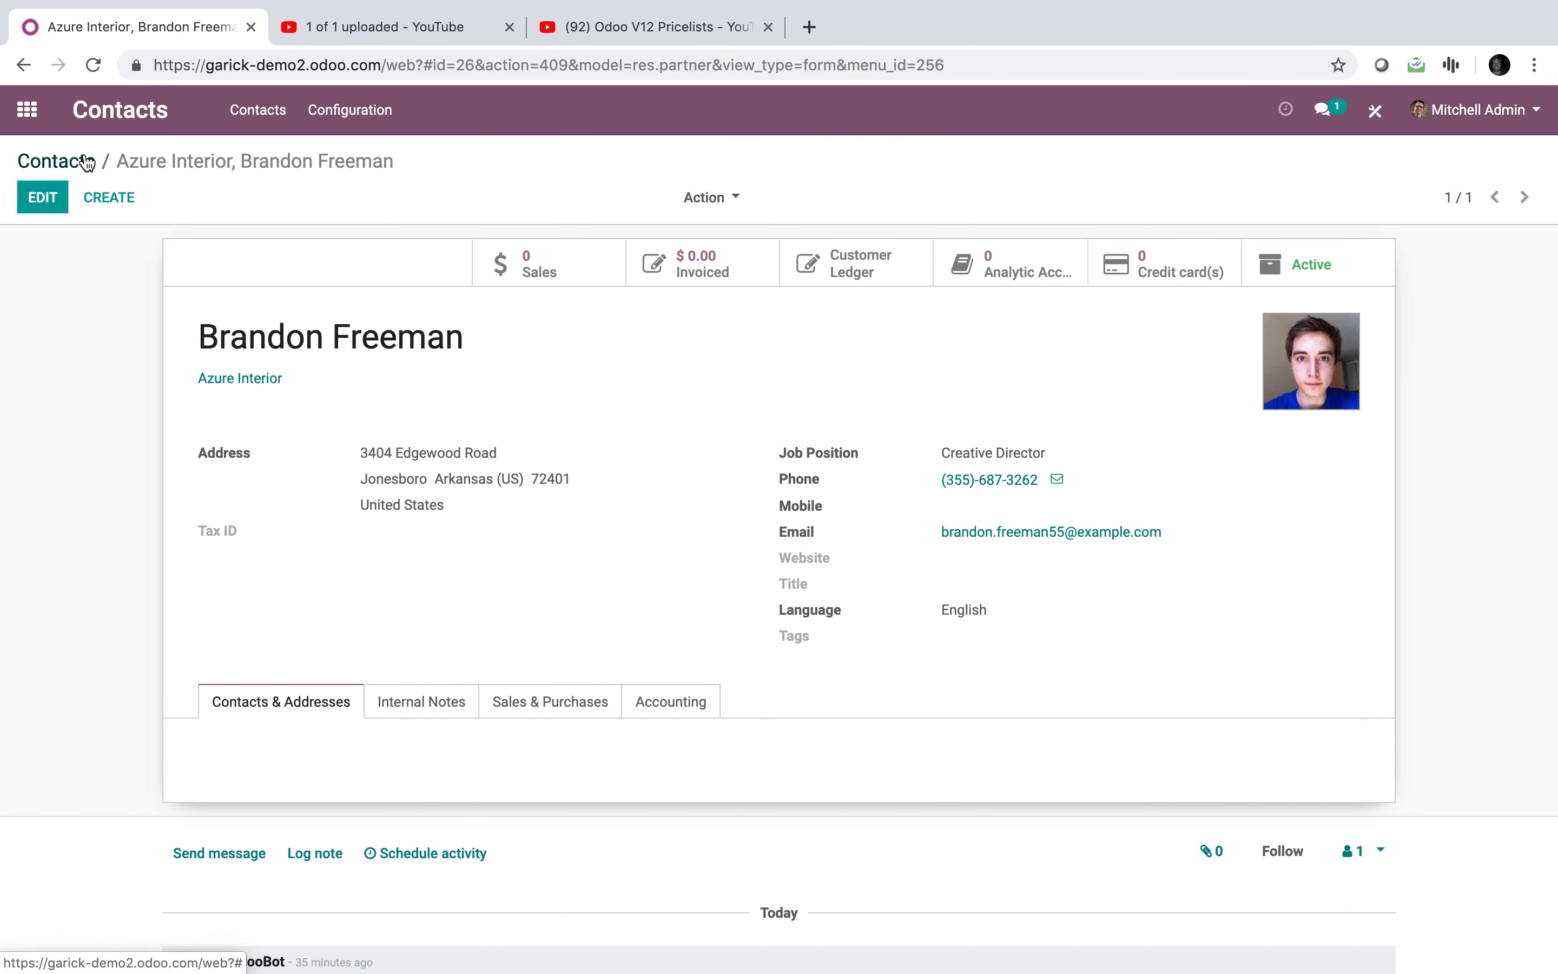
{"action": "left_click", "coordinate": [59, 203]}
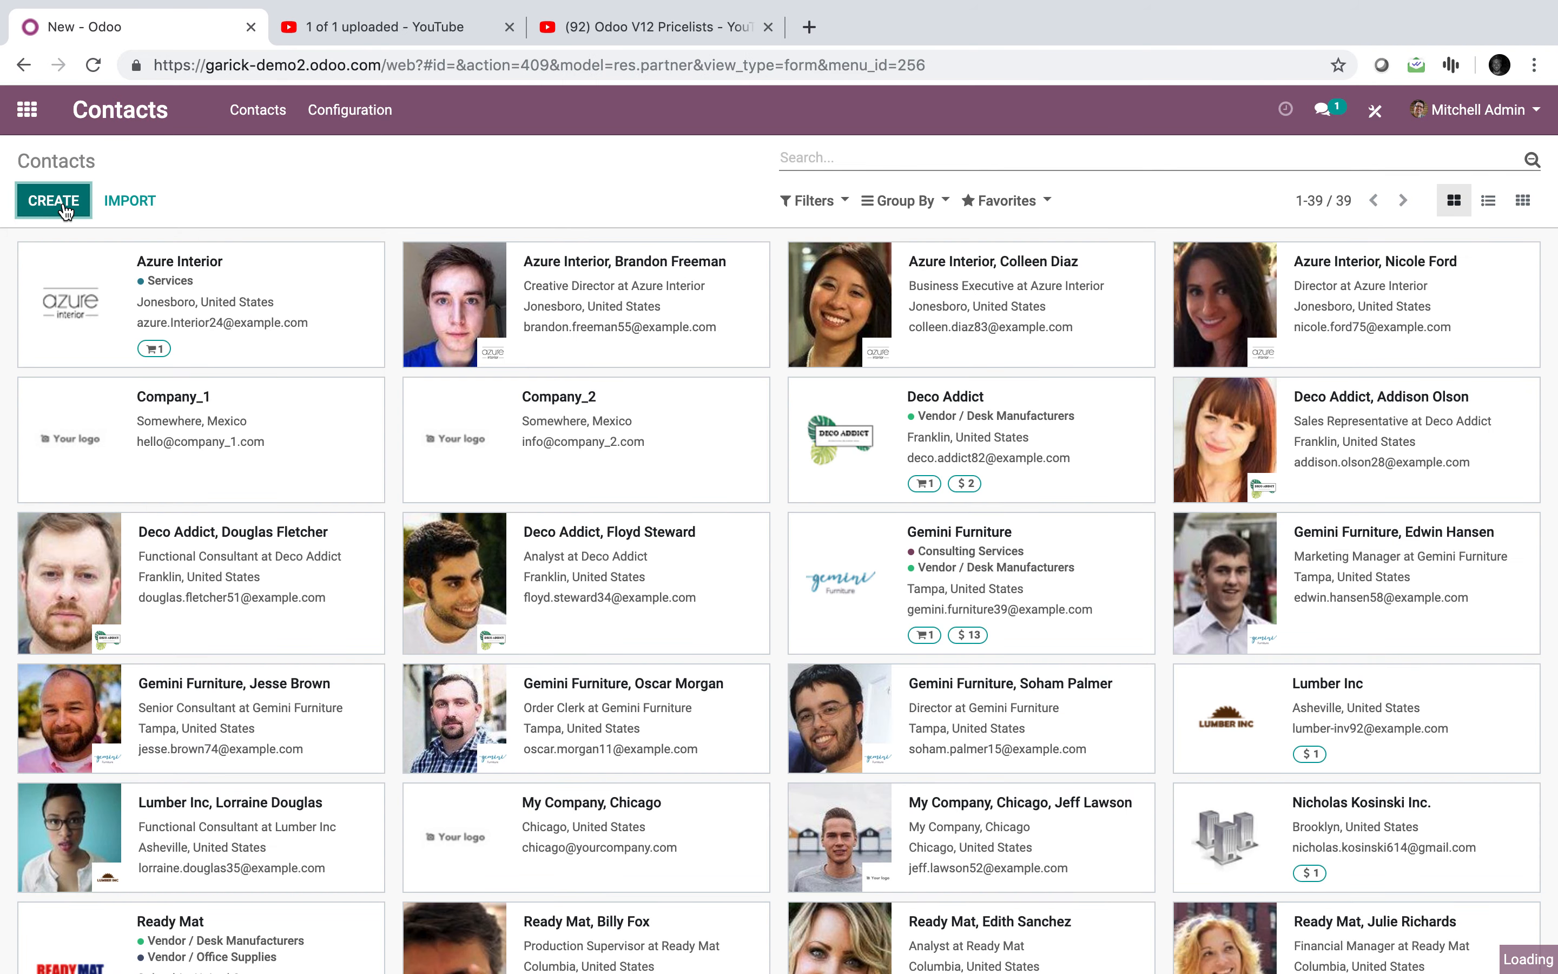
{"action": "type", "text": "JOhn Do"}
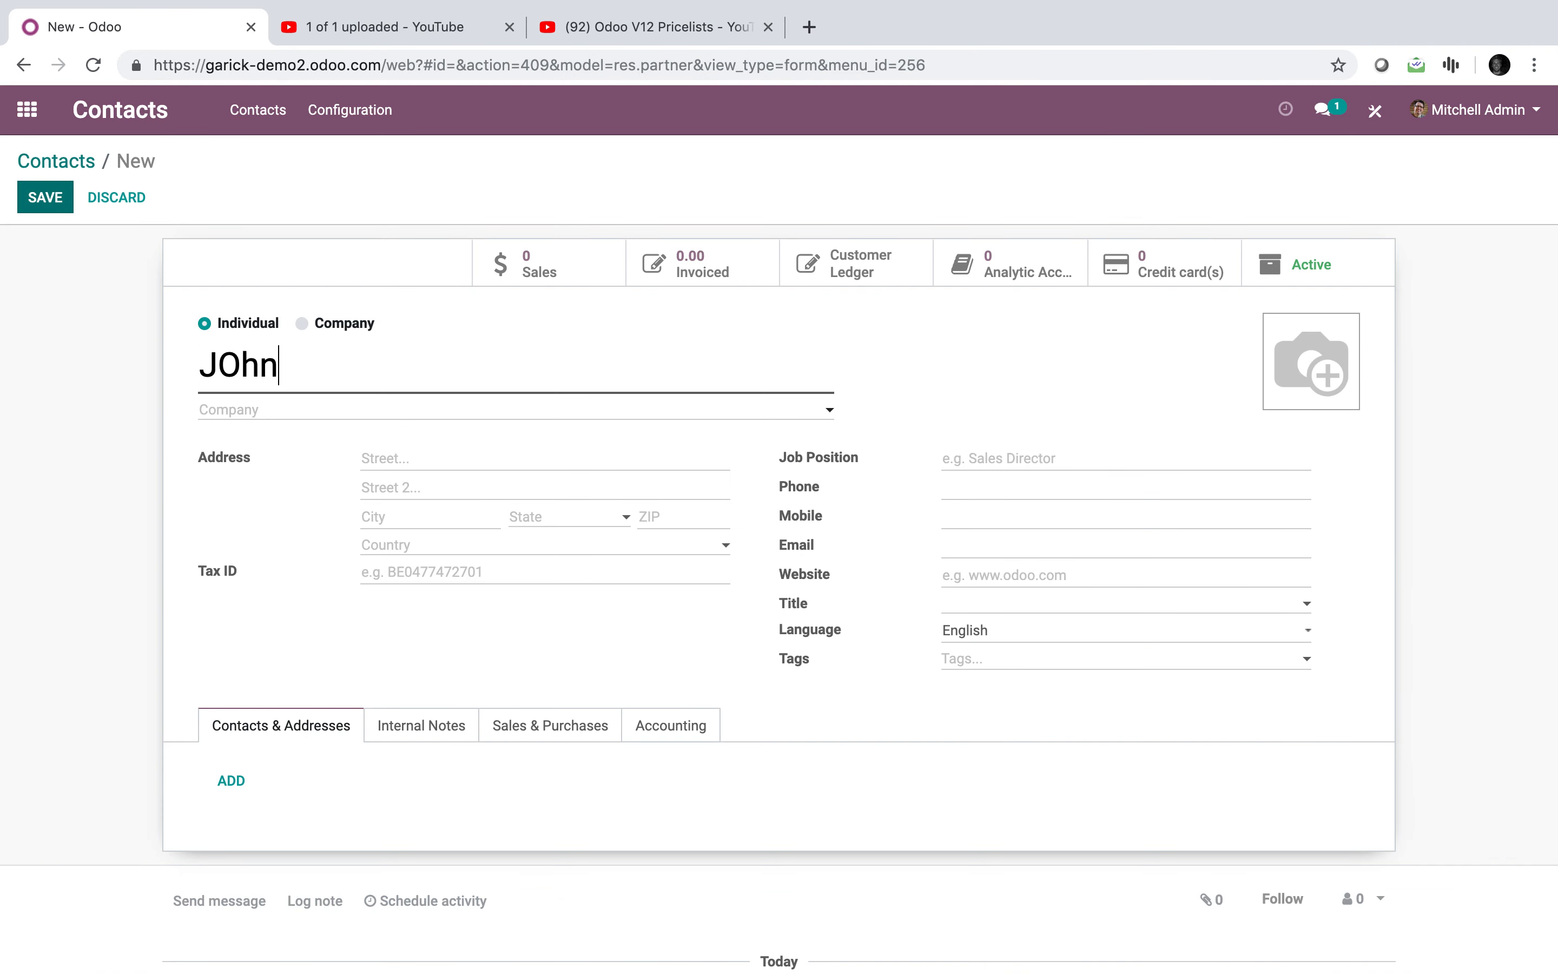
{"action": "key", "text": "BackSpace"}
{"action": "key", "text": "BackSpace"}
{"action": "key", "text": "BackSpace"}
{"action": "key", "text": "BackSpace"}
{"action": "type", "text": "ohn Doe"}
{"action": "left_click", "coordinate": [420, 509]}
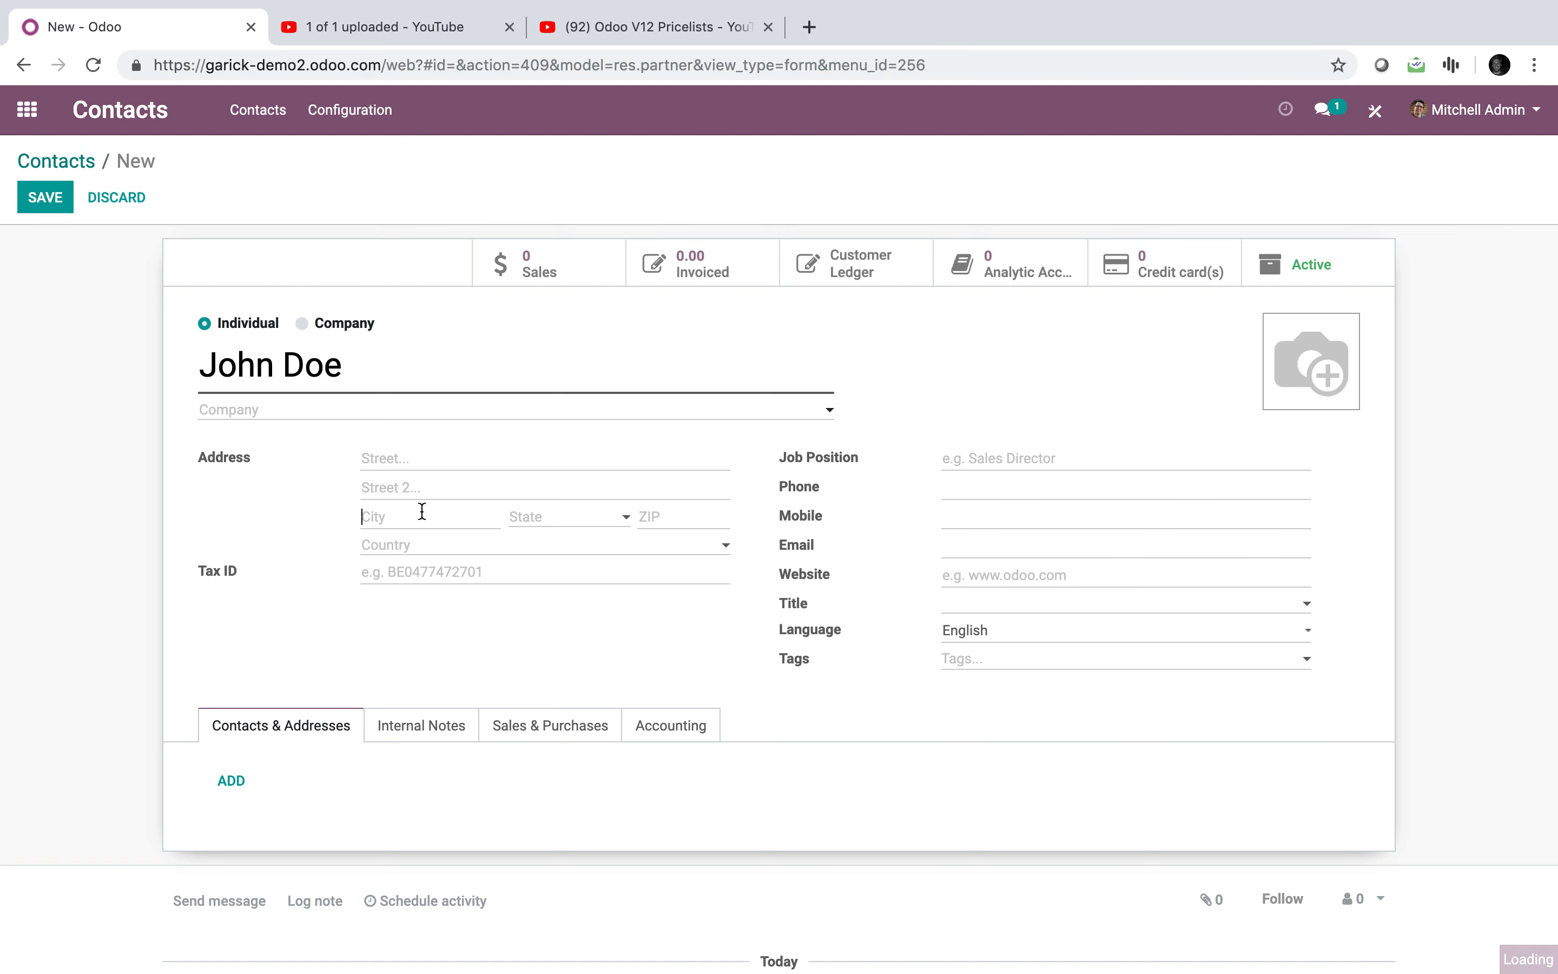
{"action": "type", "text": "Manhattan"}
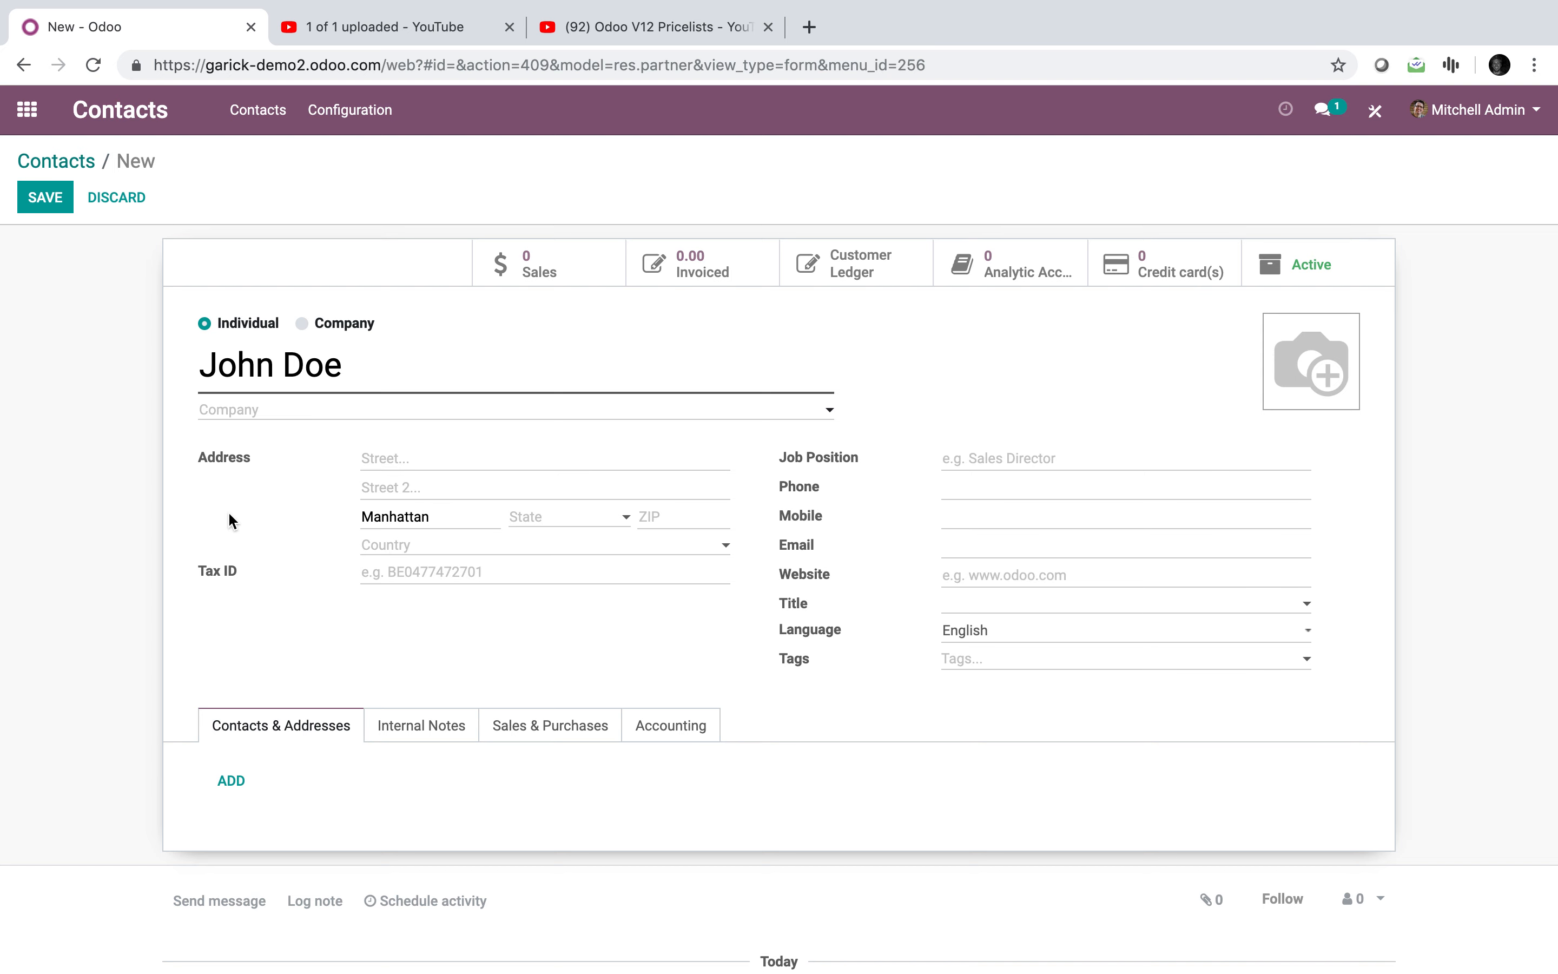
{"action": "left_click", "coordinate": [41, 199]}
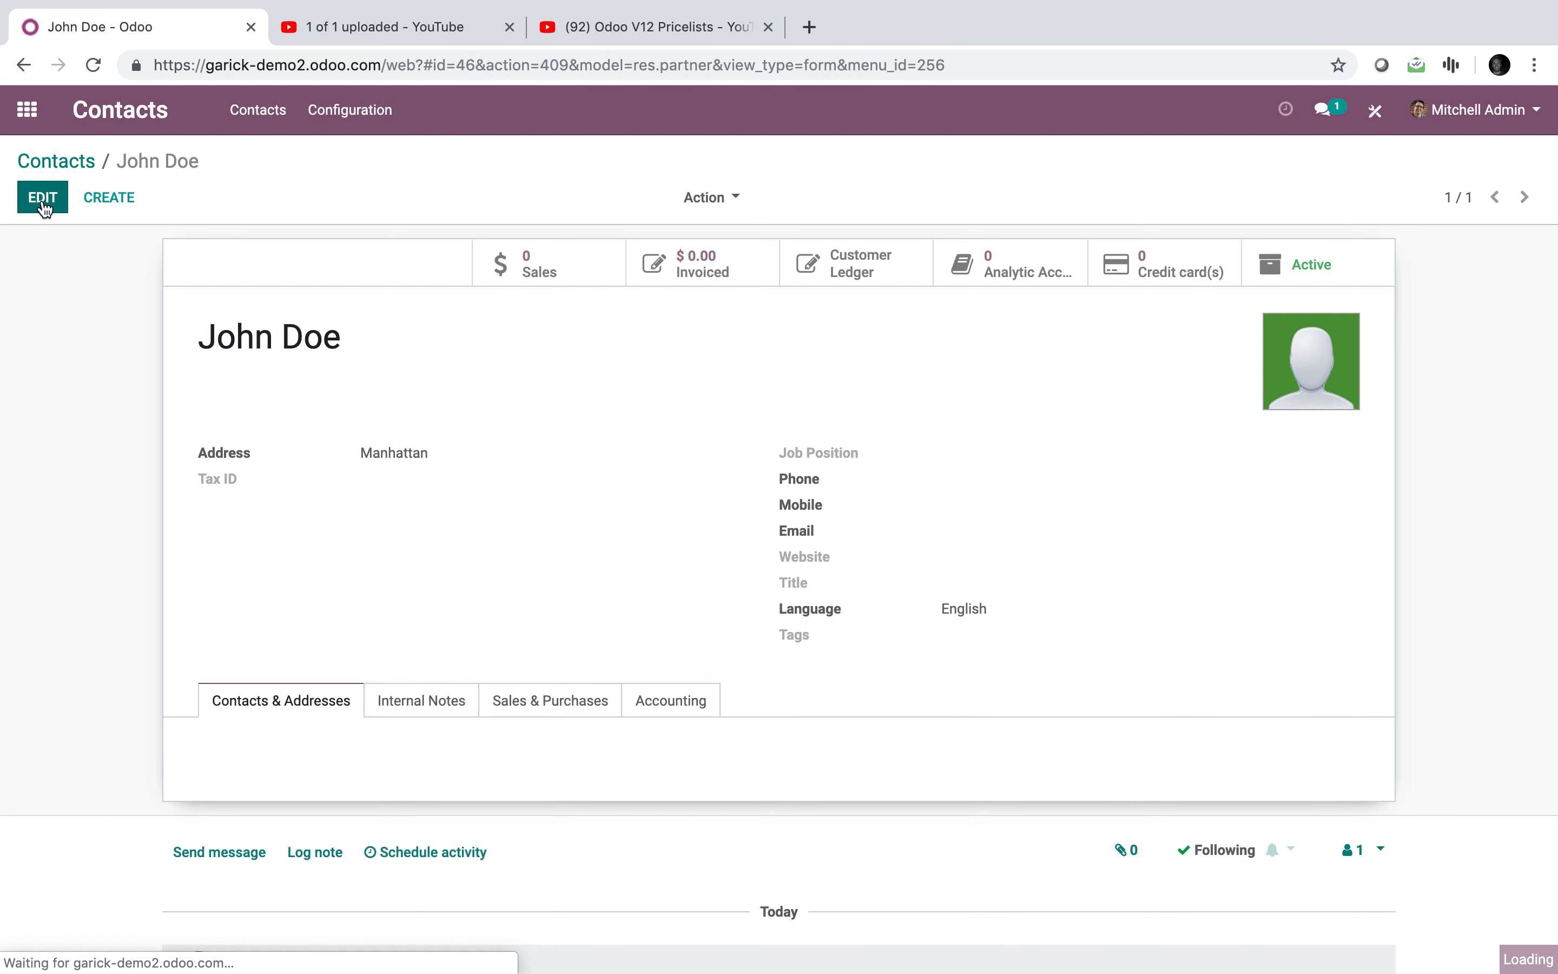
{"action": "left_click", "coordinate": [527, 700]}
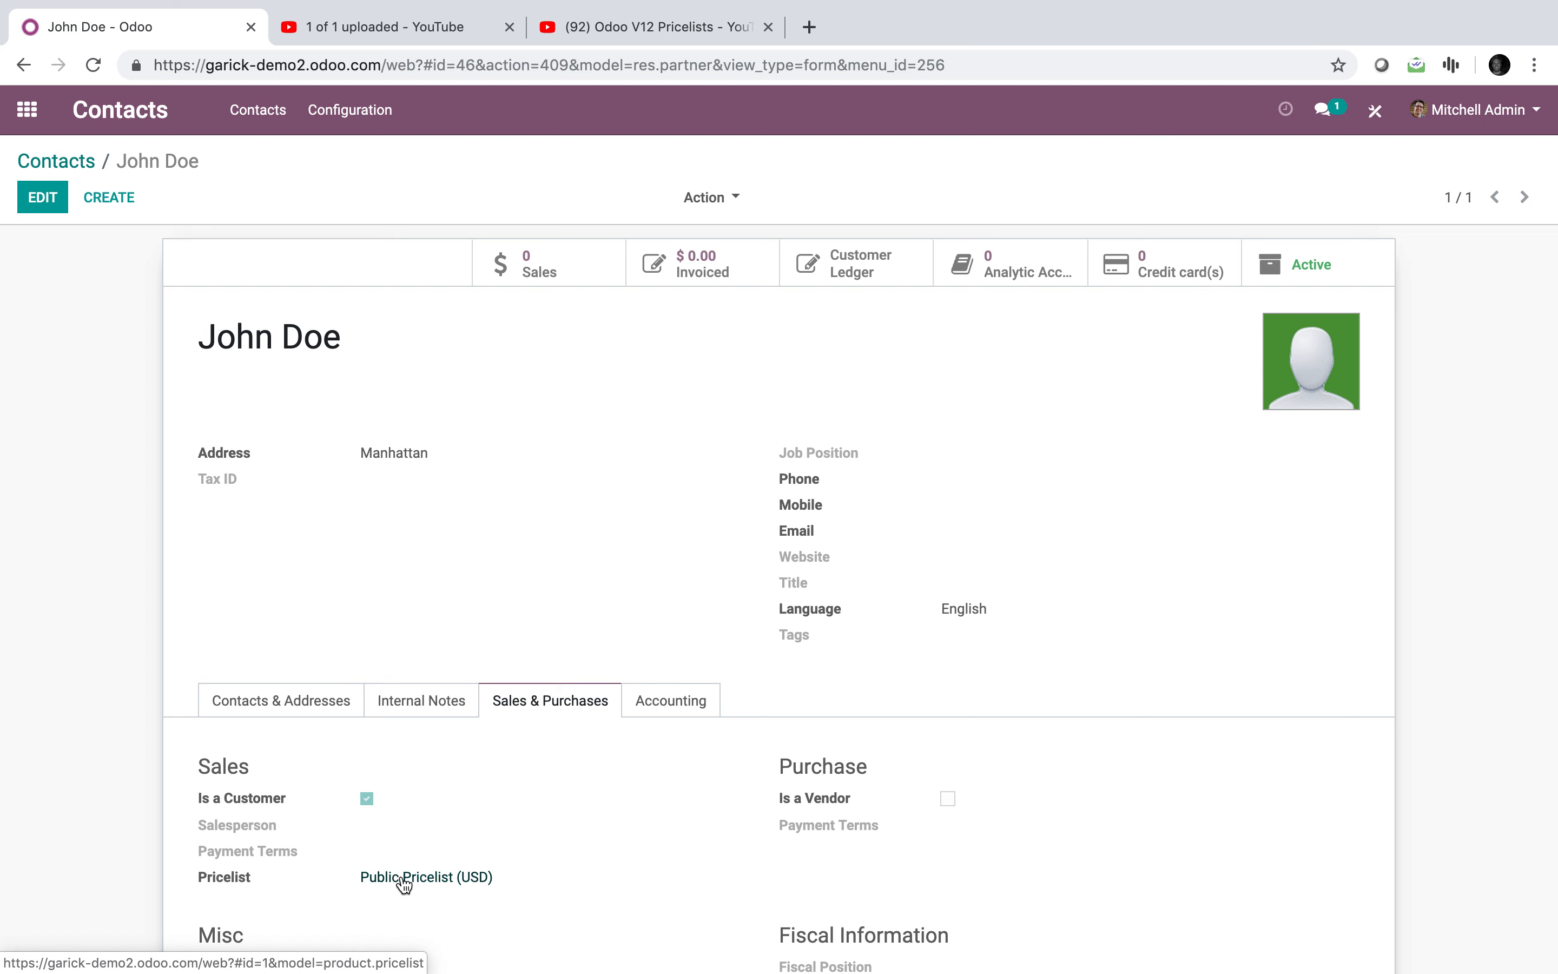
{"action": "left_click", "coordinate": [108, 197]}
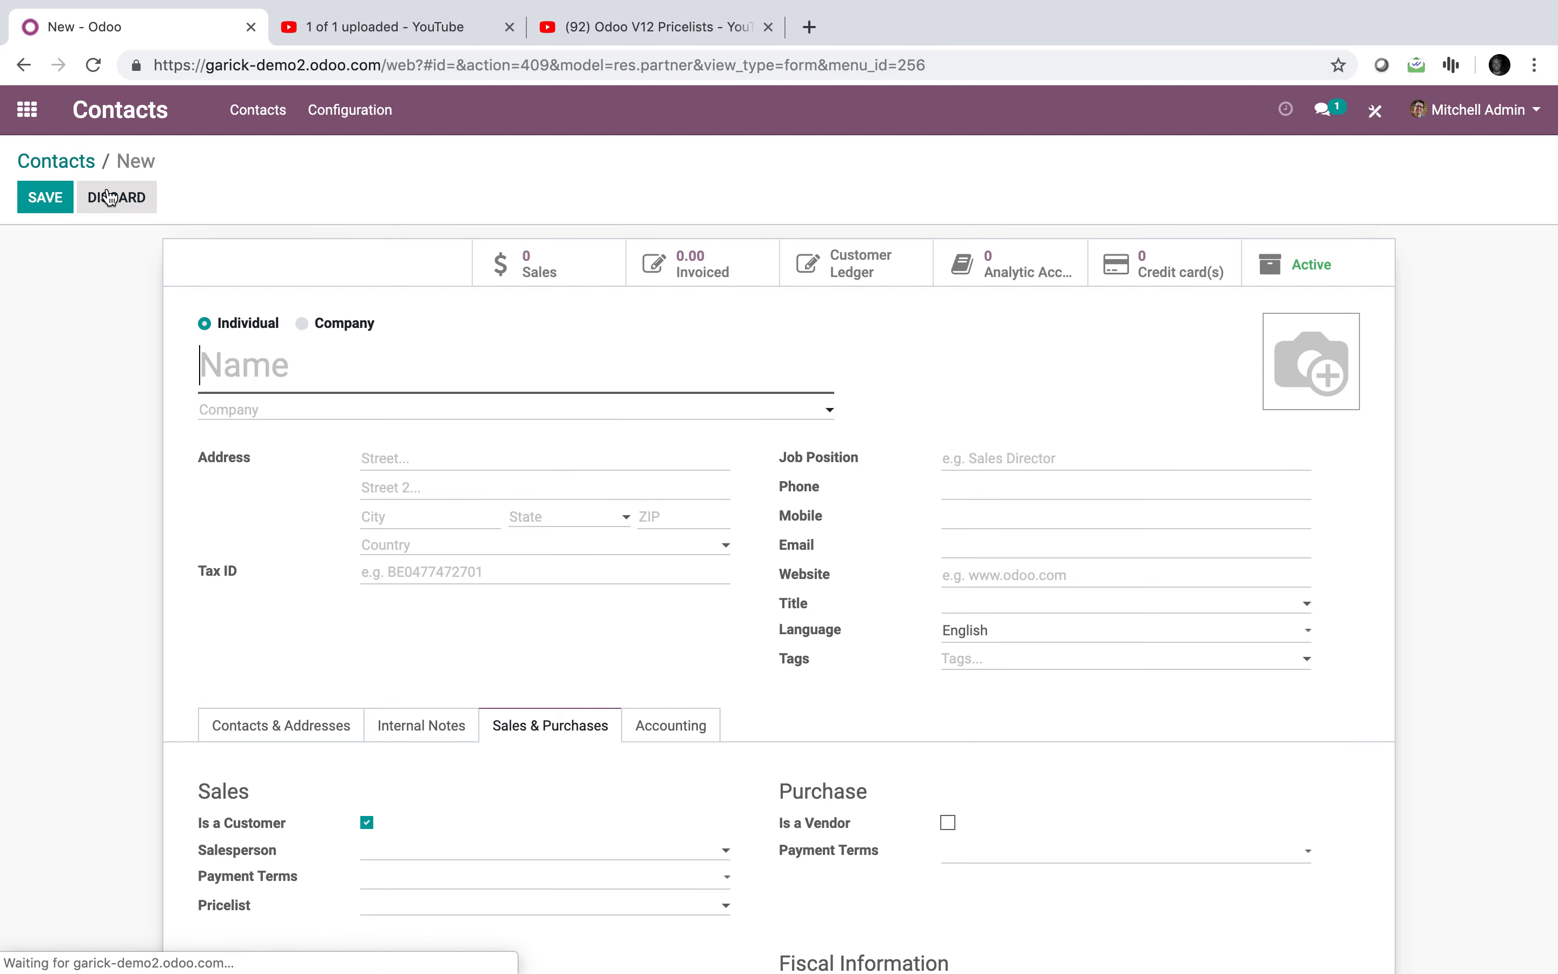
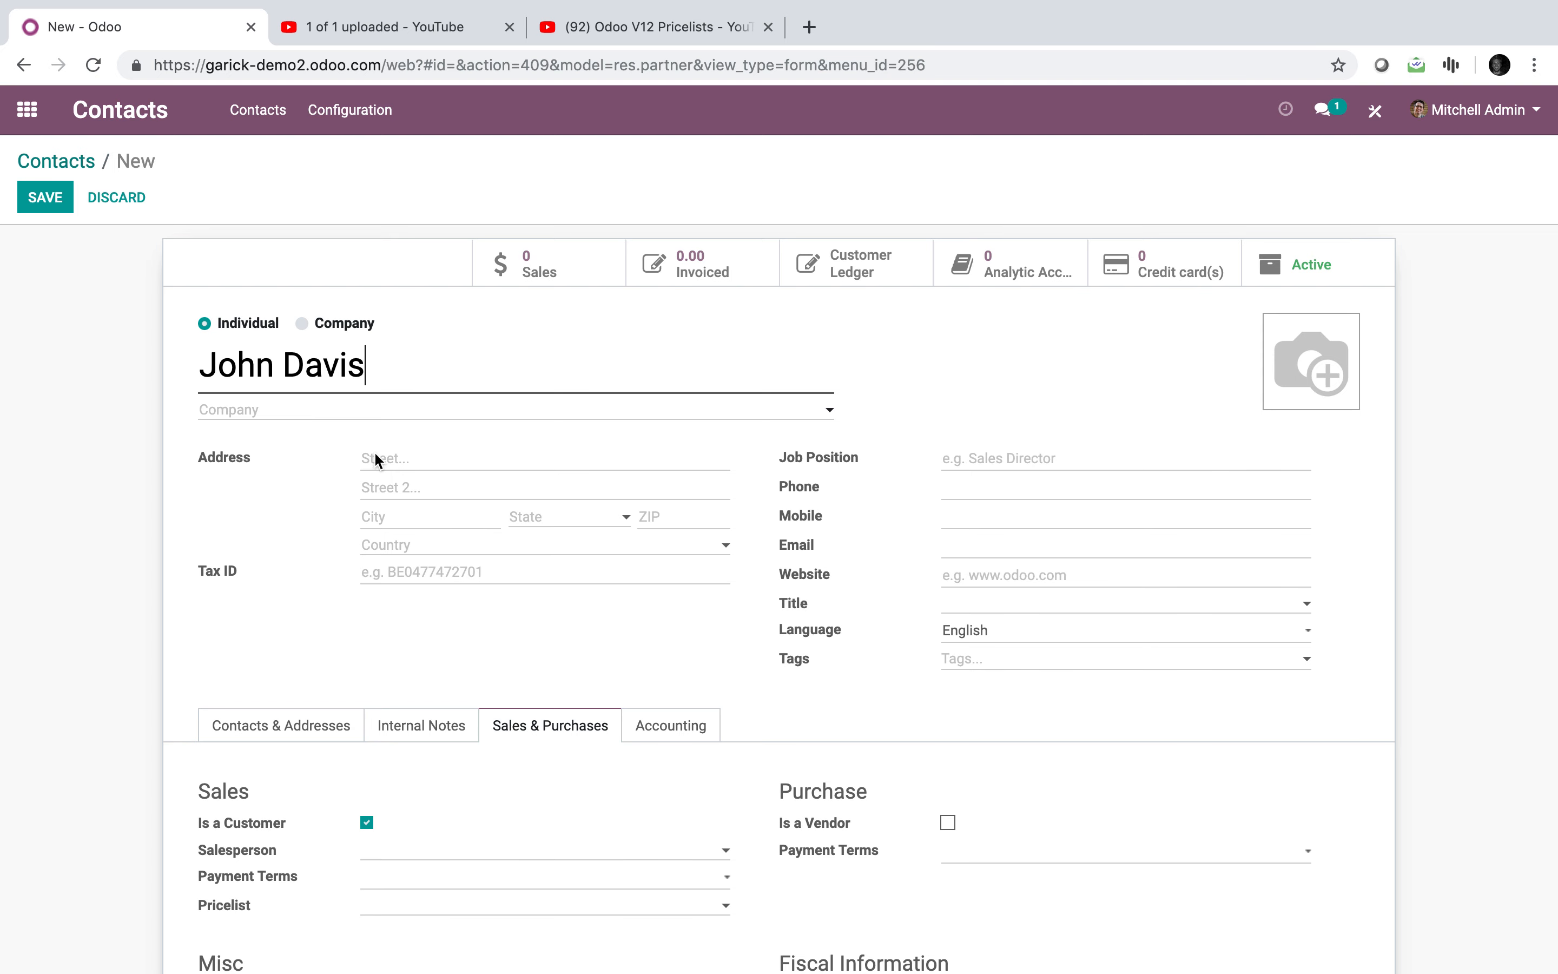
Step: Save a second test contact in Brooklyn, which gets Brooklyn Pricing (USD) automatically
{"action": "left_click", "coordinate": [403, 518]}
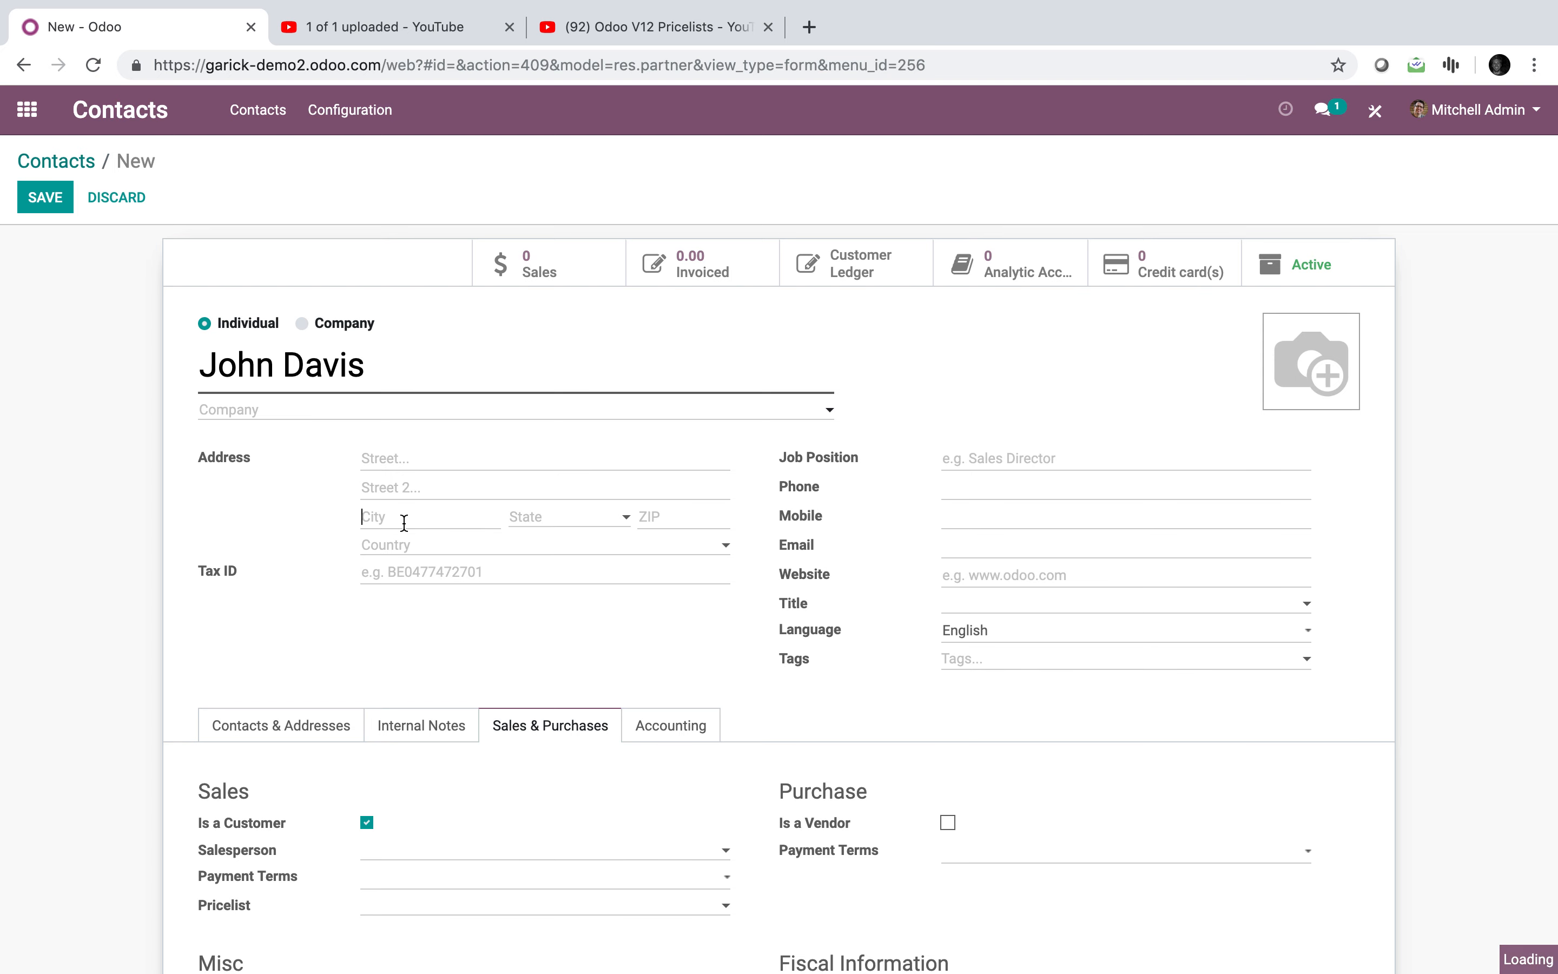
{"action": "type", "text": "Brooklyn"}
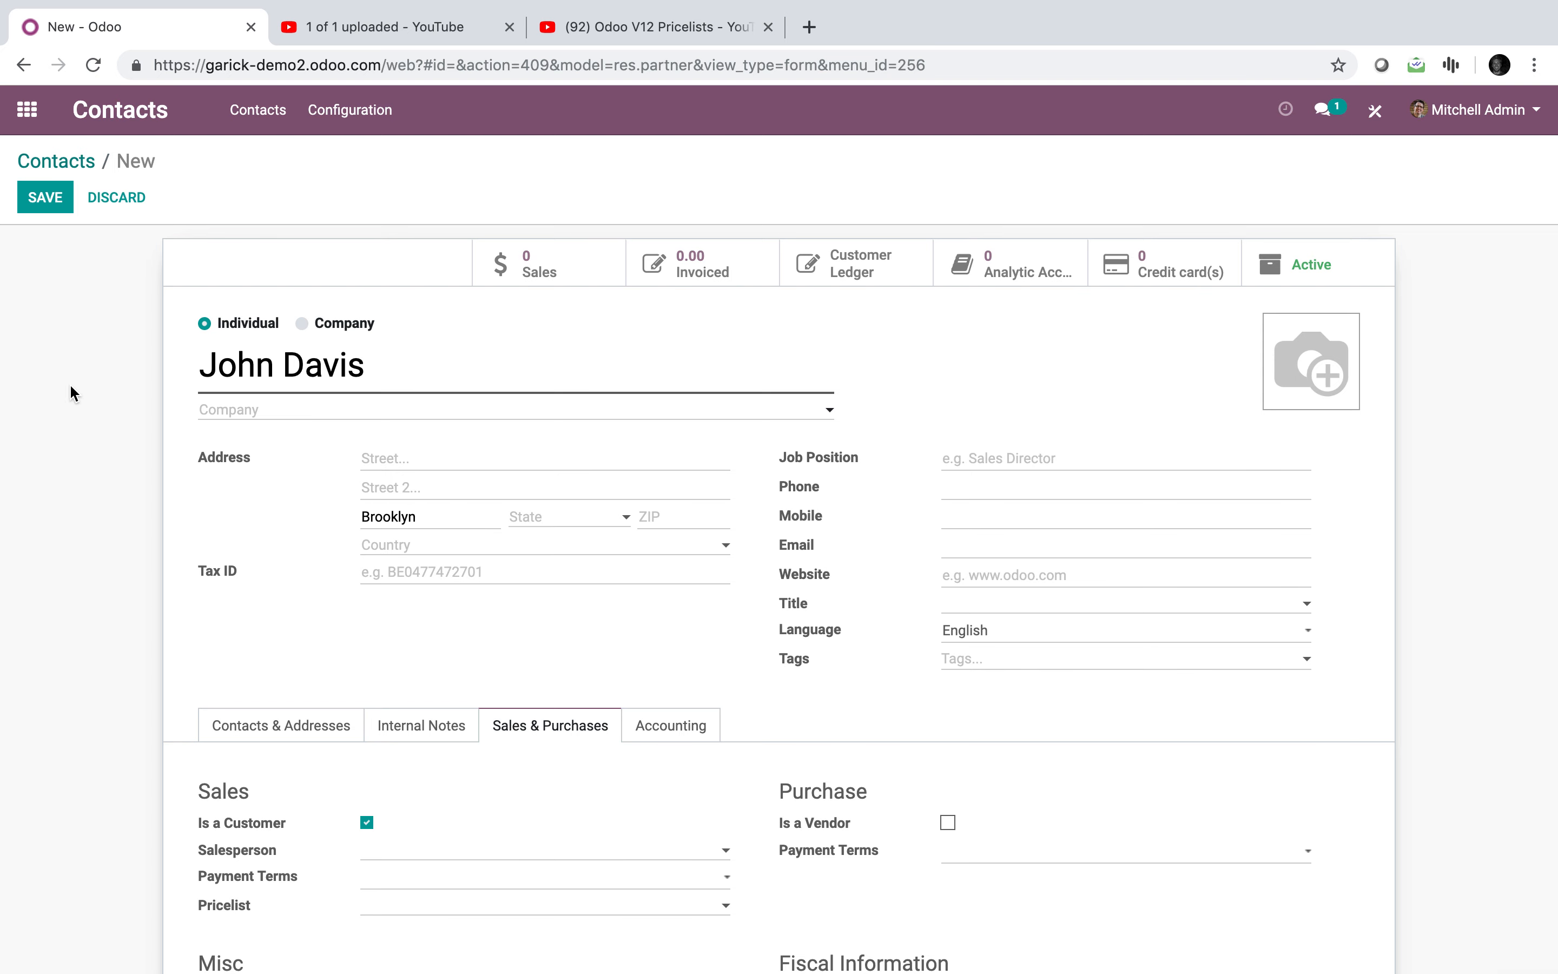
{"action": "left_click", "coordinate": [47, 198]}
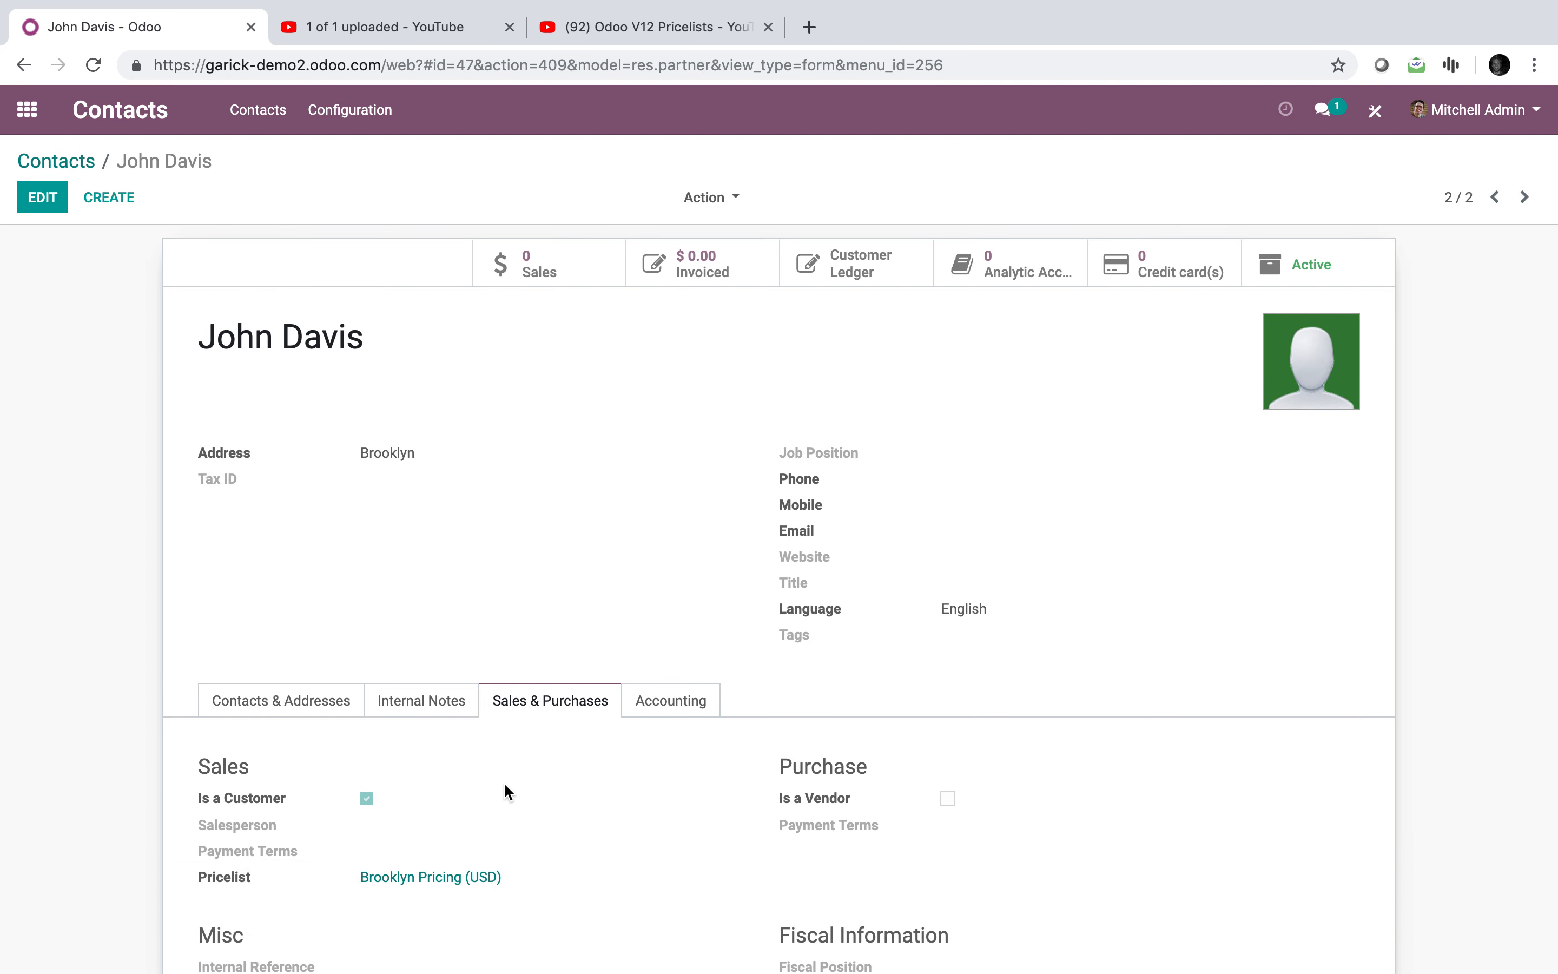
{"action": "left_click", "coordinate": [342, 702]}
Step: Add a selection field under Tax ID with values Zone 1, Zone 2, Zone 3 and Zone 4
{"action": "left_click", "coordinate": [1378, 111]}
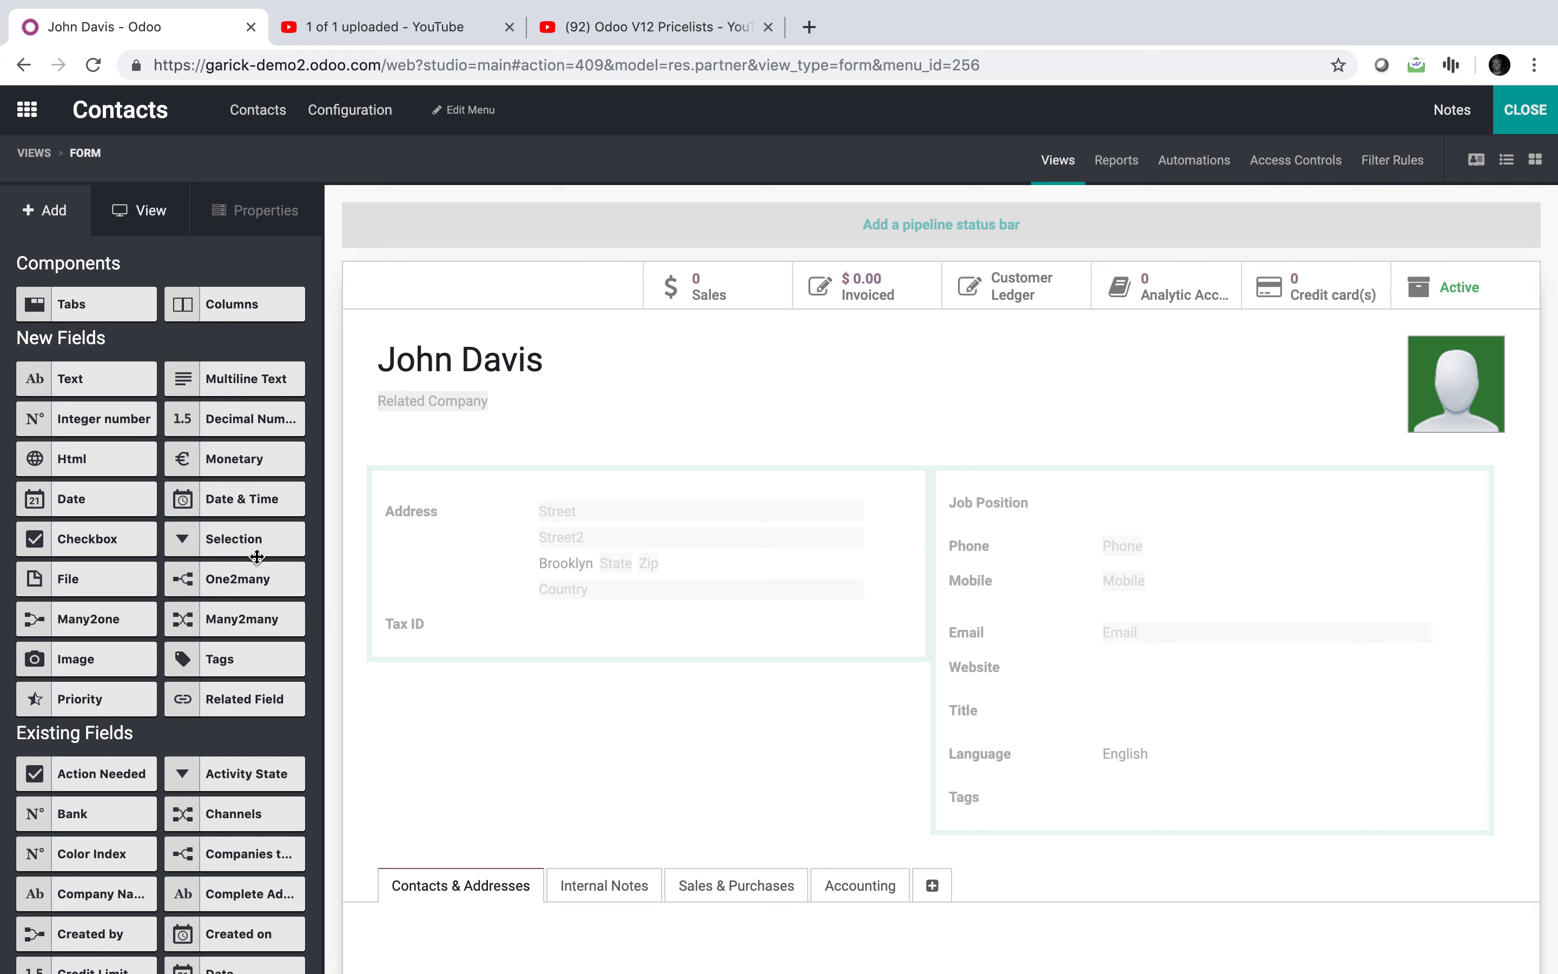
{"action": "left_click_drag", "start_coordinate": [250, 549], "coordinate": [520, 663]}
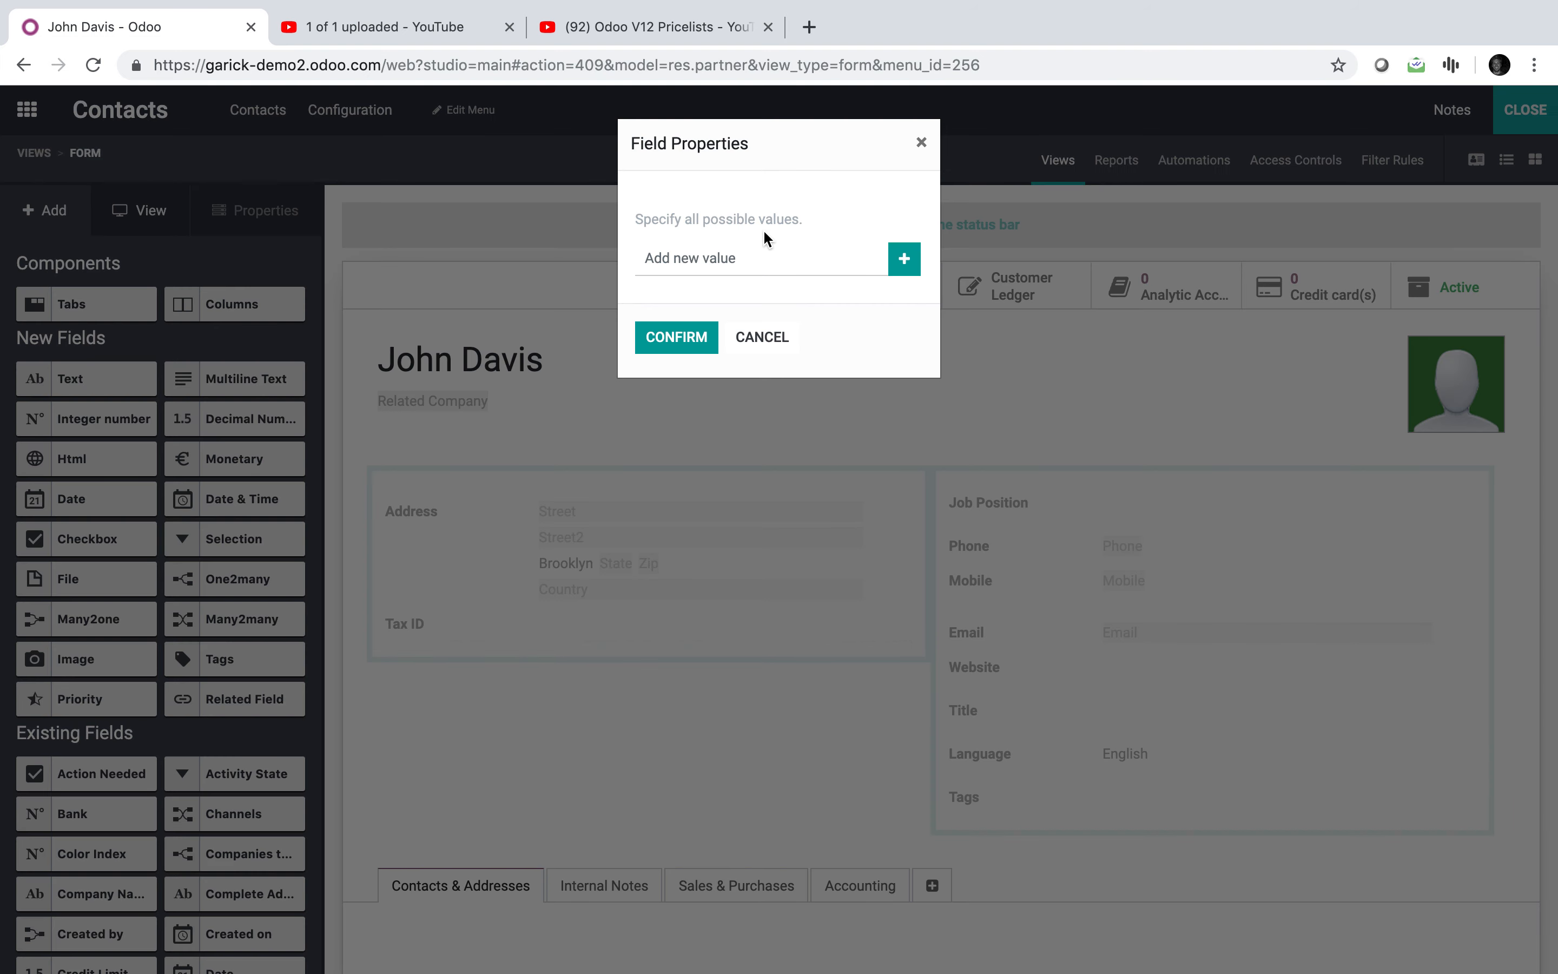
{"action": "type", "text": "Zone 1"}
{"action": "key", "text": "Return"}
{"action": "type", "text": "Zone 2"}
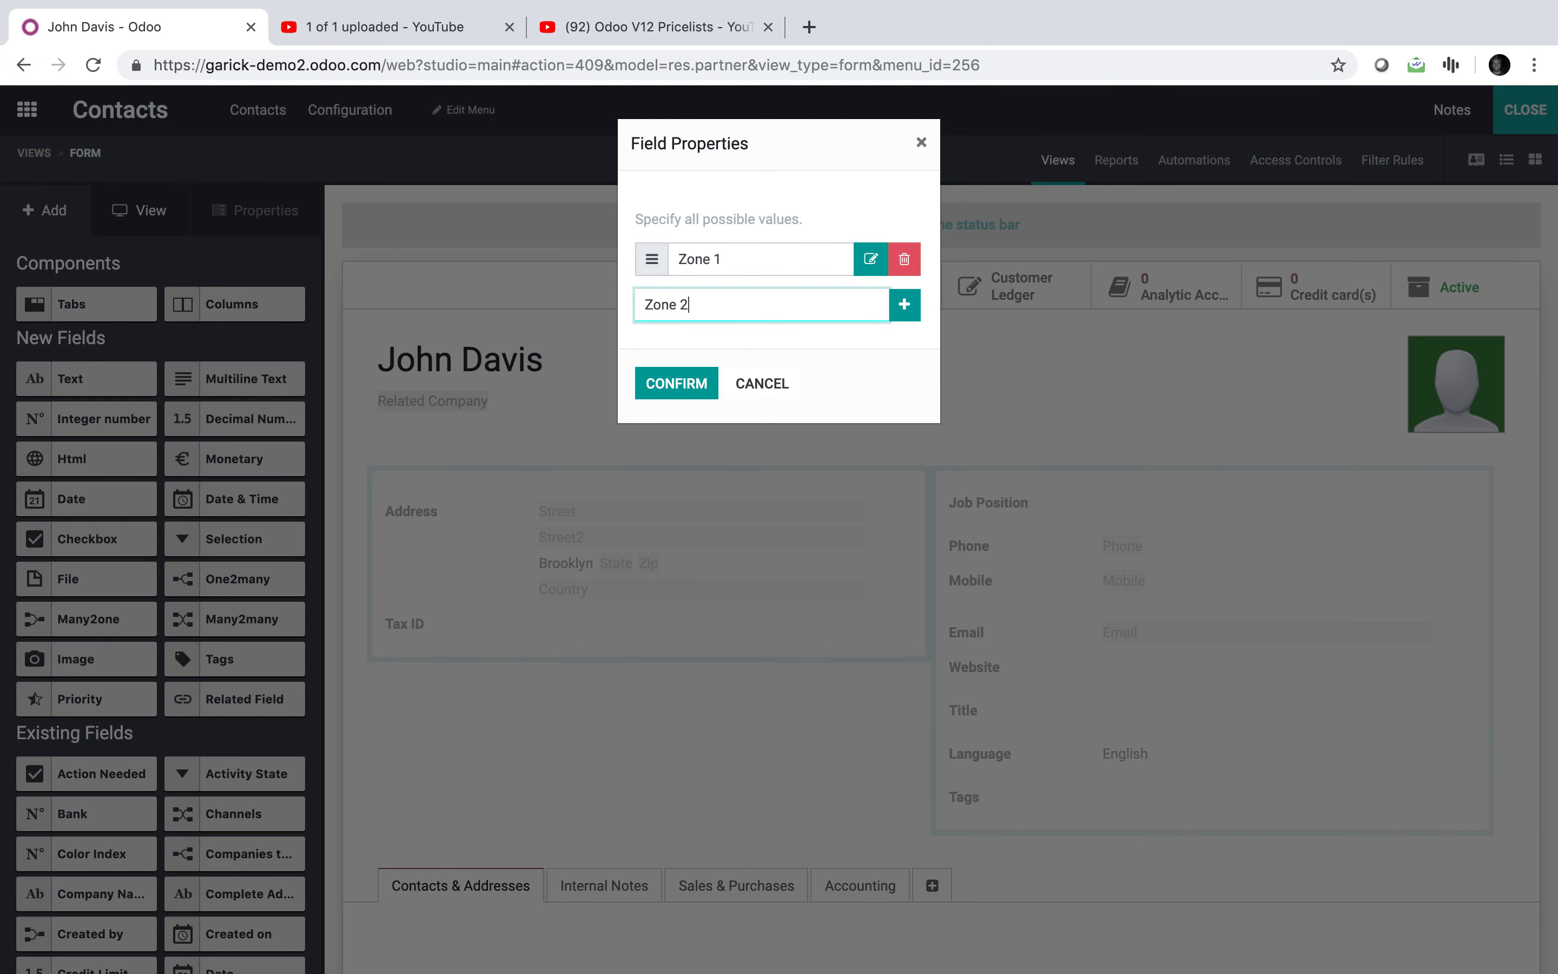
{"action": "key", "text": "Return"}
{"action": "type", "text": "Zone 3"}
{"action": "key", "text": "Return"}
{"action": "type", "text": "Z"}
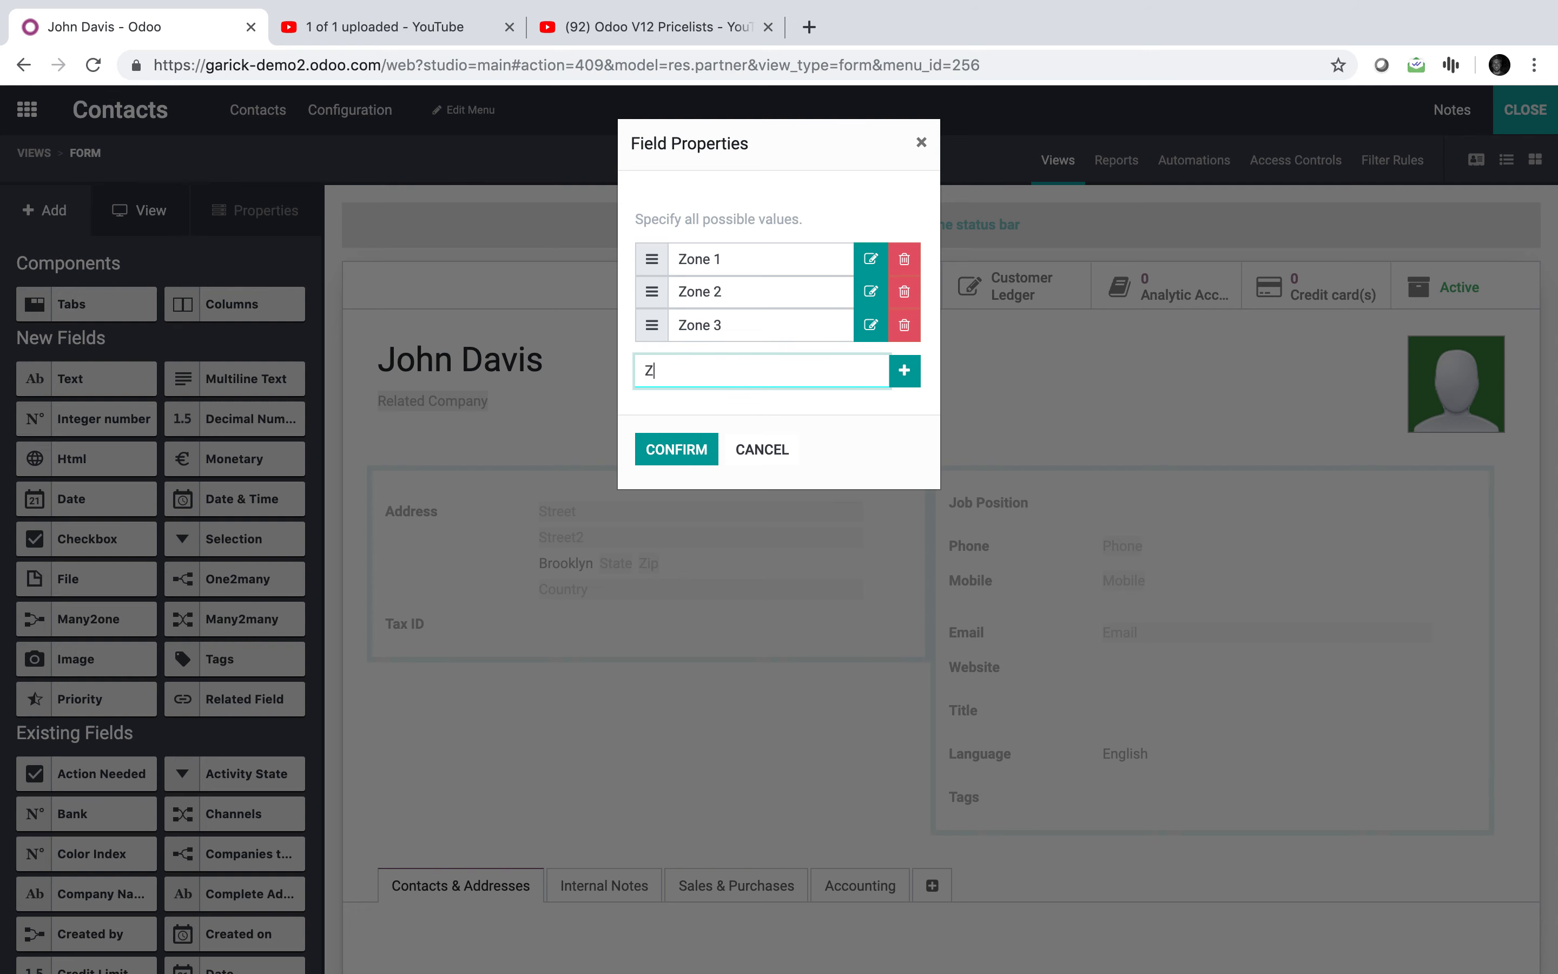
{"action": "key", "text": "Return"}
{"action": "left_click", "coordinate": [685, 484]}
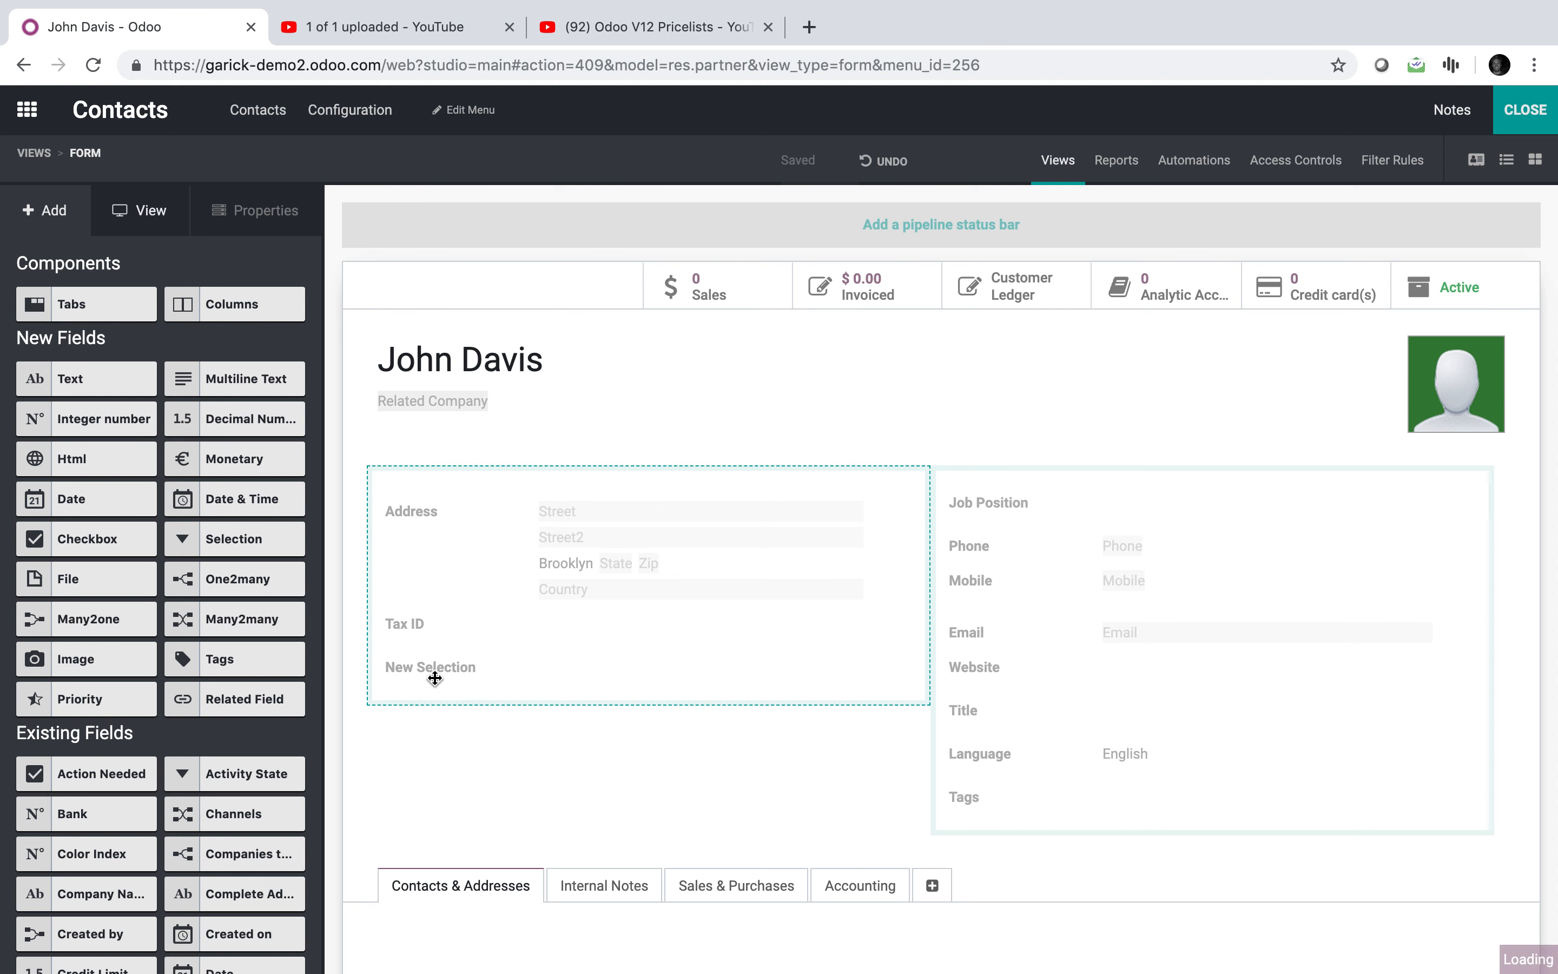
Step: Label the new selection field Geographic Zone
{"action": "left_click", "coordinate": [425, 670]}
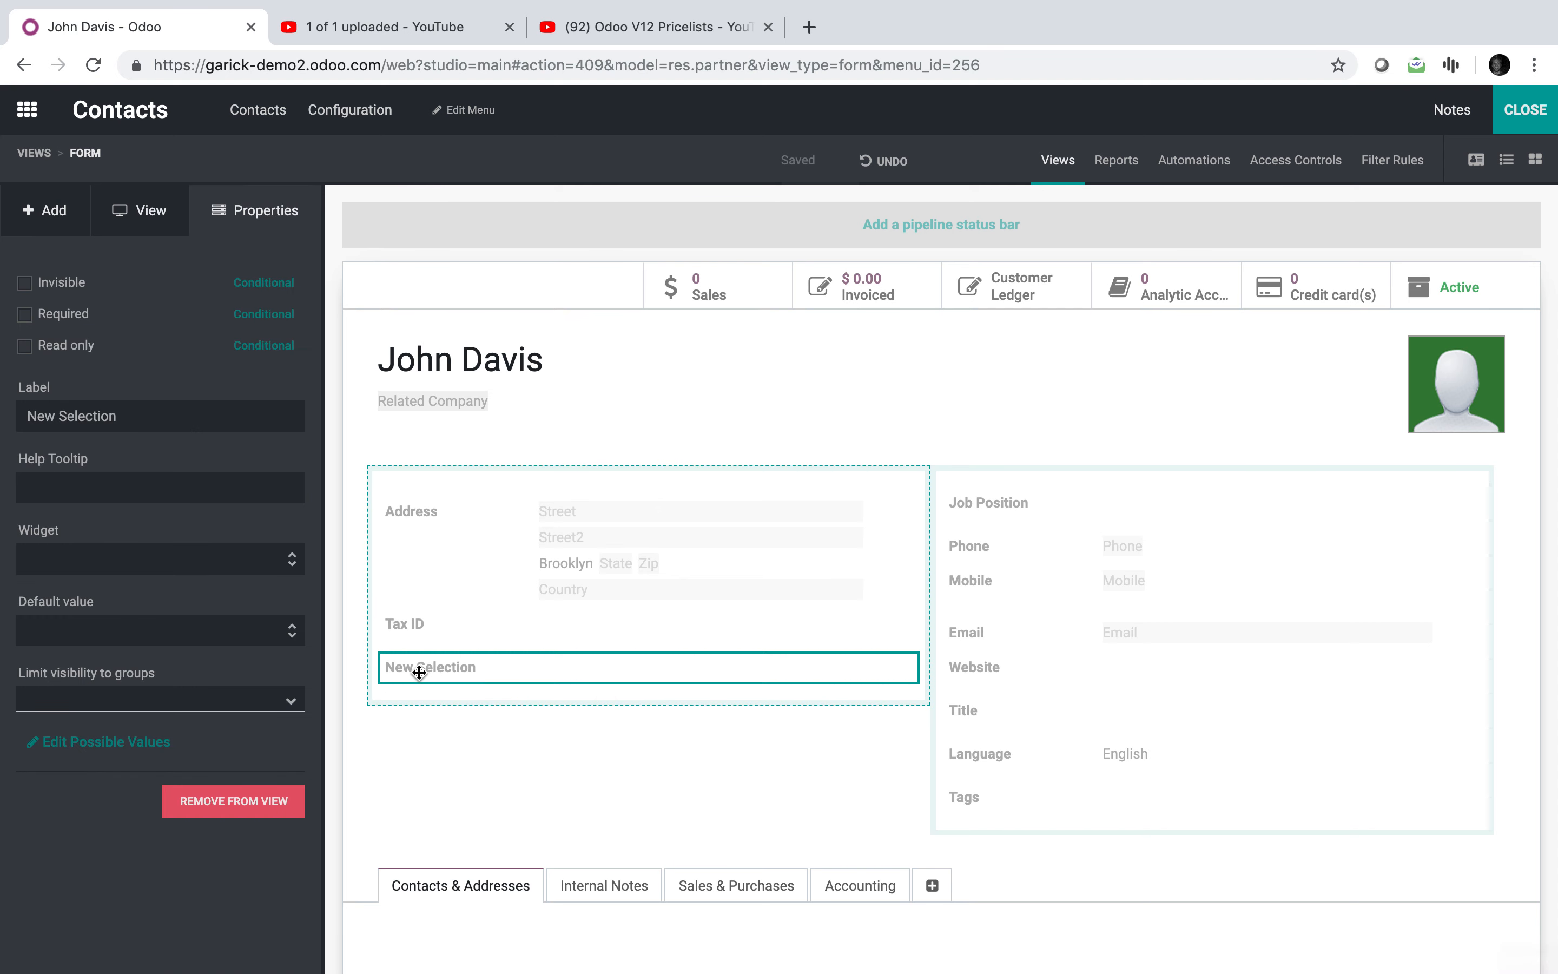
{"action": "triple_click", "coordinate": [150, 417]}
{"action": "type", "text": "Geographic Zone"}
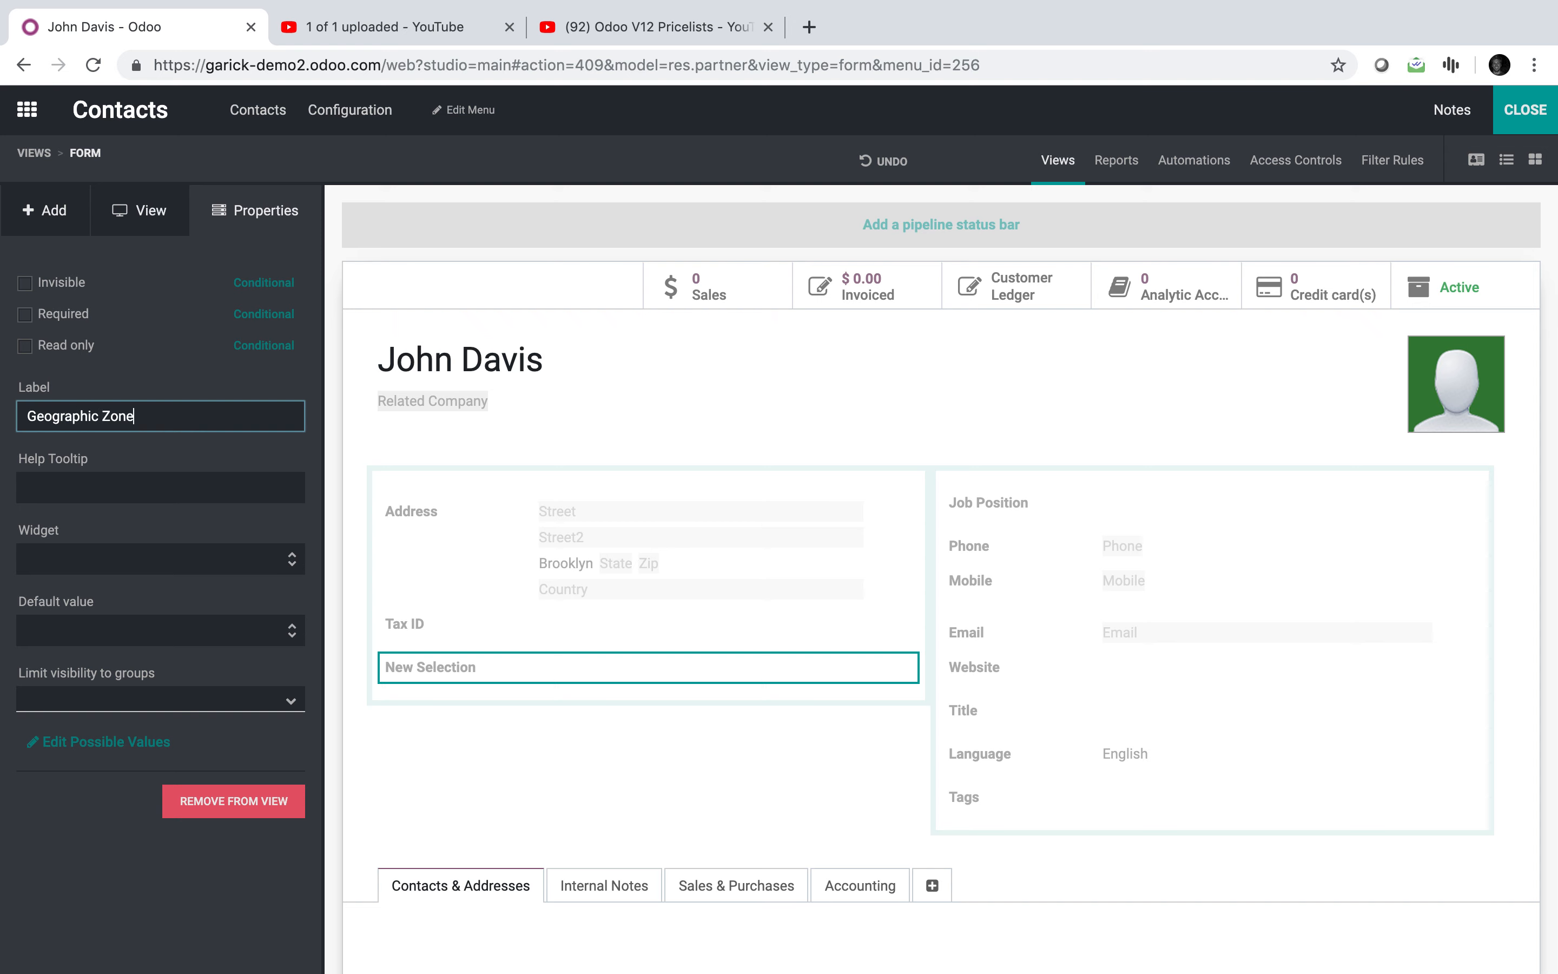
{"action": "left_click", "coordinate": [17, 866]}
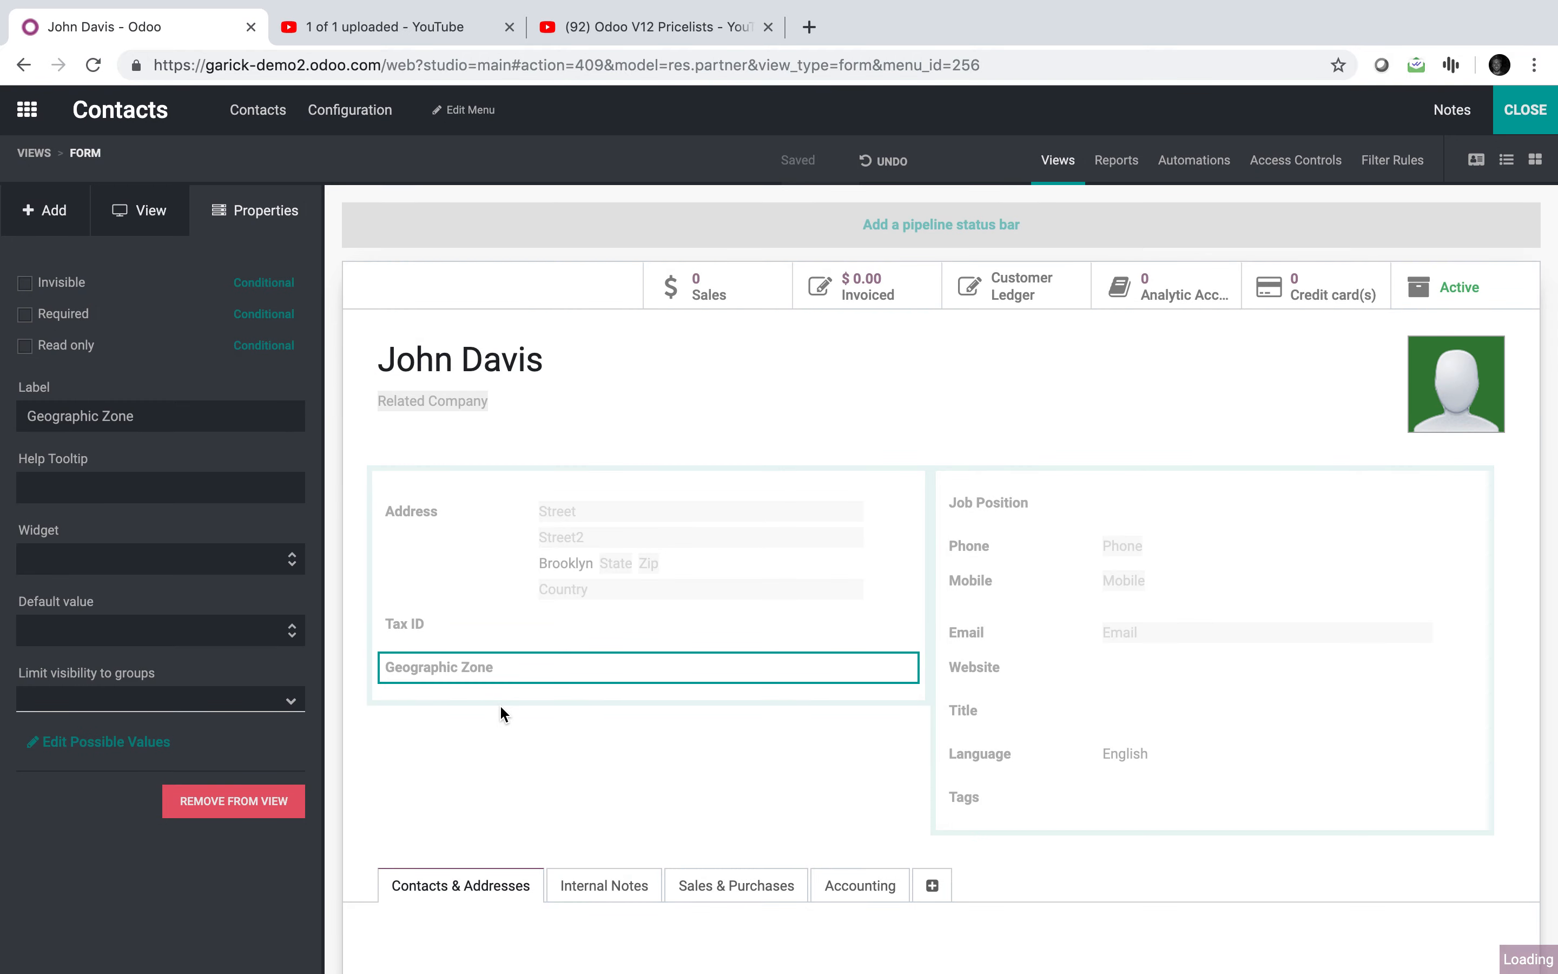
Step: Rename the Assign Pricelist automated action to Assign Zone
{"action": "left_click", "coordinate": [1194, 175]}
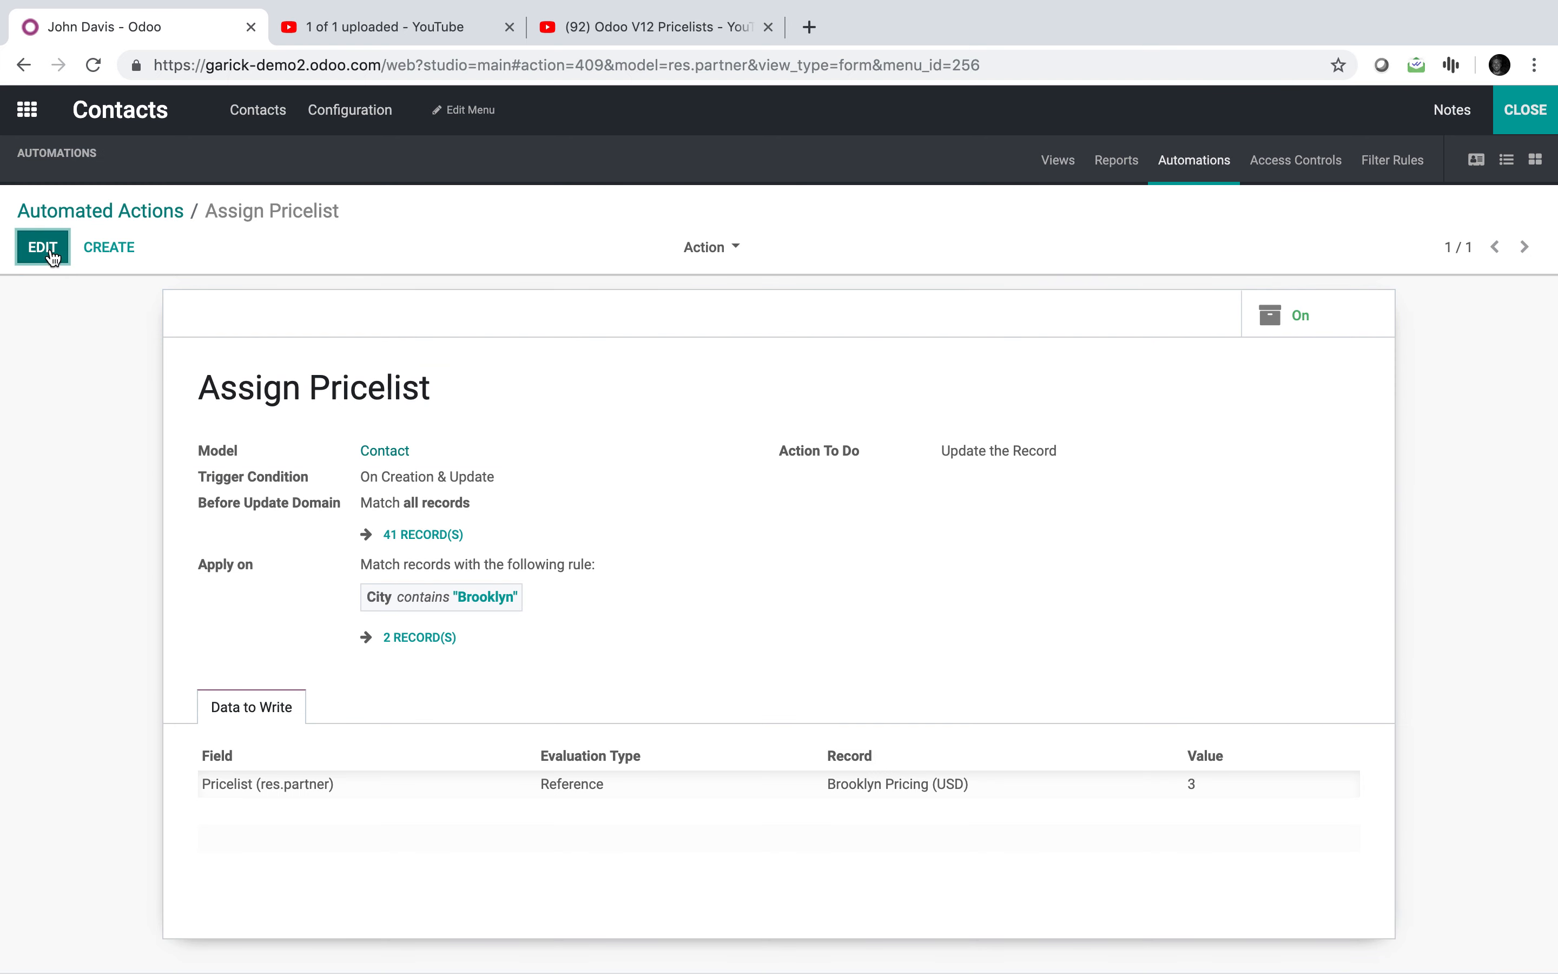
{"action": "left_click", "coordinate": [52, 255]}
{"action": "left_click_drag", "start_coordinate": [439, 410], "coordinate": [312, 409]}
{"action": "type", "text": "Zone"}
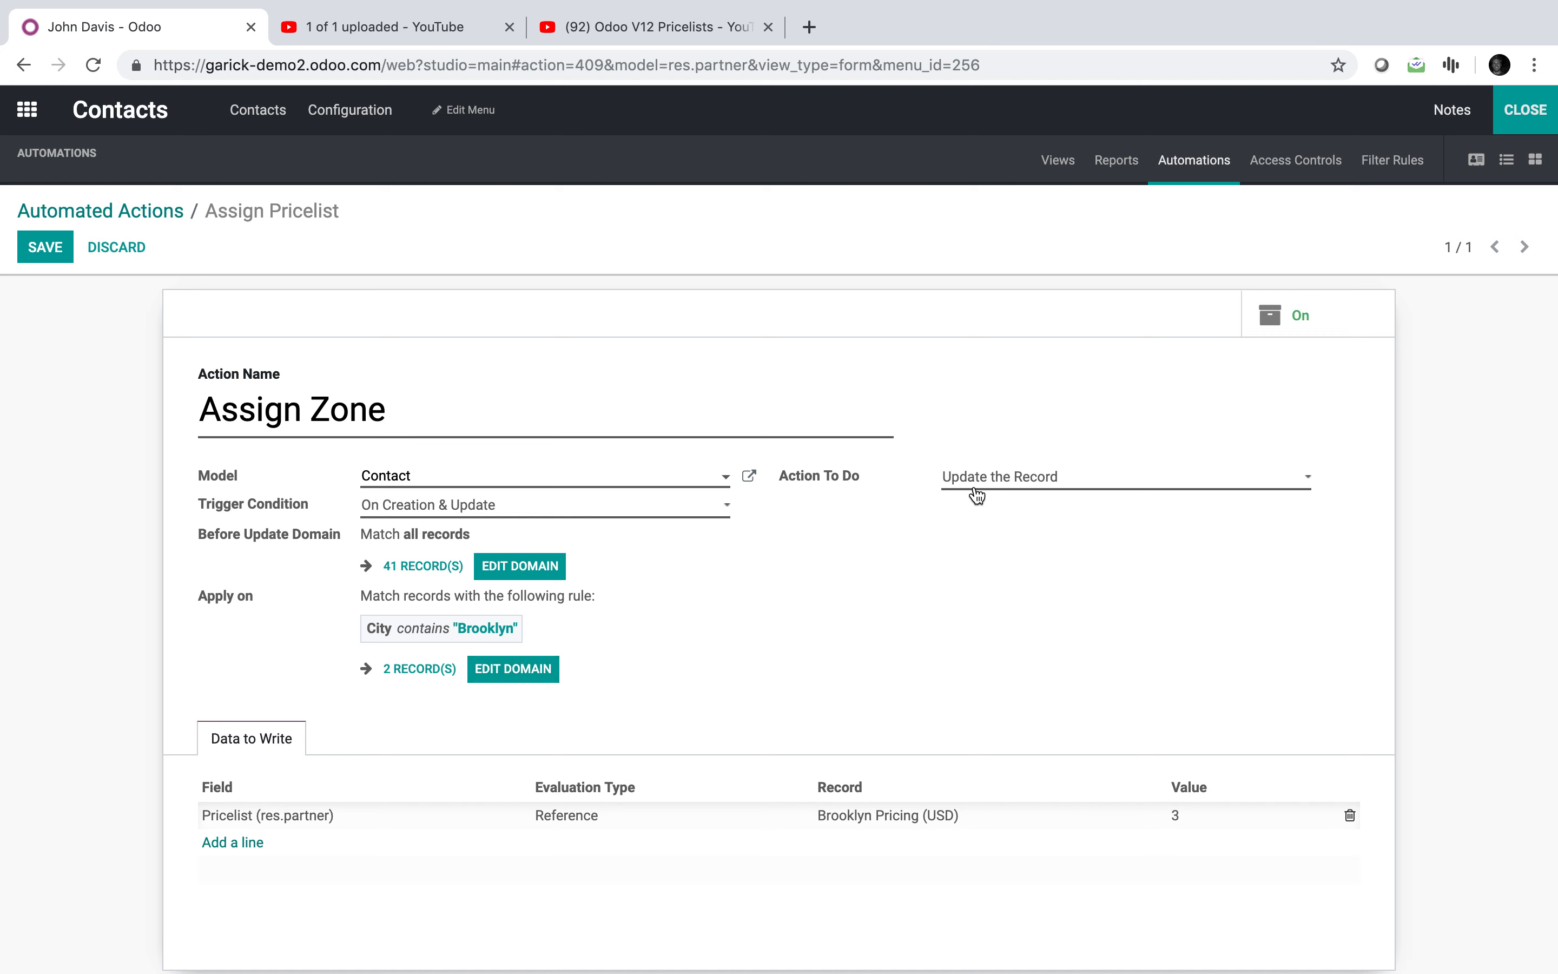
Step: Switch the existing data line to Geographic Zone, then delete that line
{"action": "left_click", "coordinate": [295, 820]}
{"action": "type", "text": "ge"}
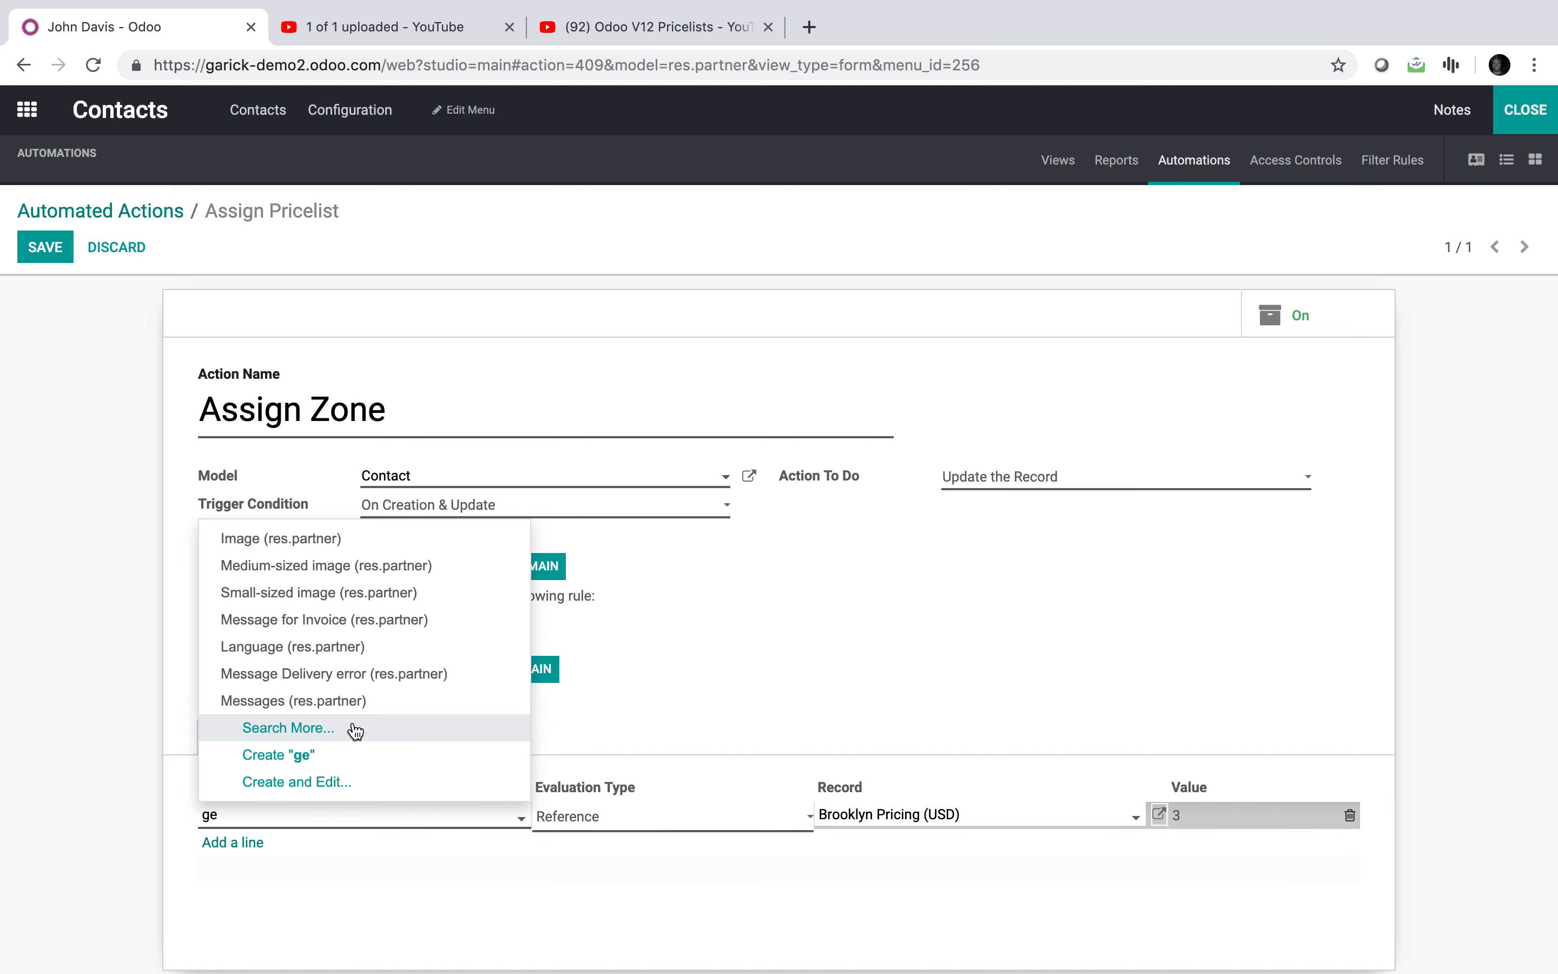
{"action": "type", "text": "o"}
{"action": "left_click", "coordinate": [367, 844]}
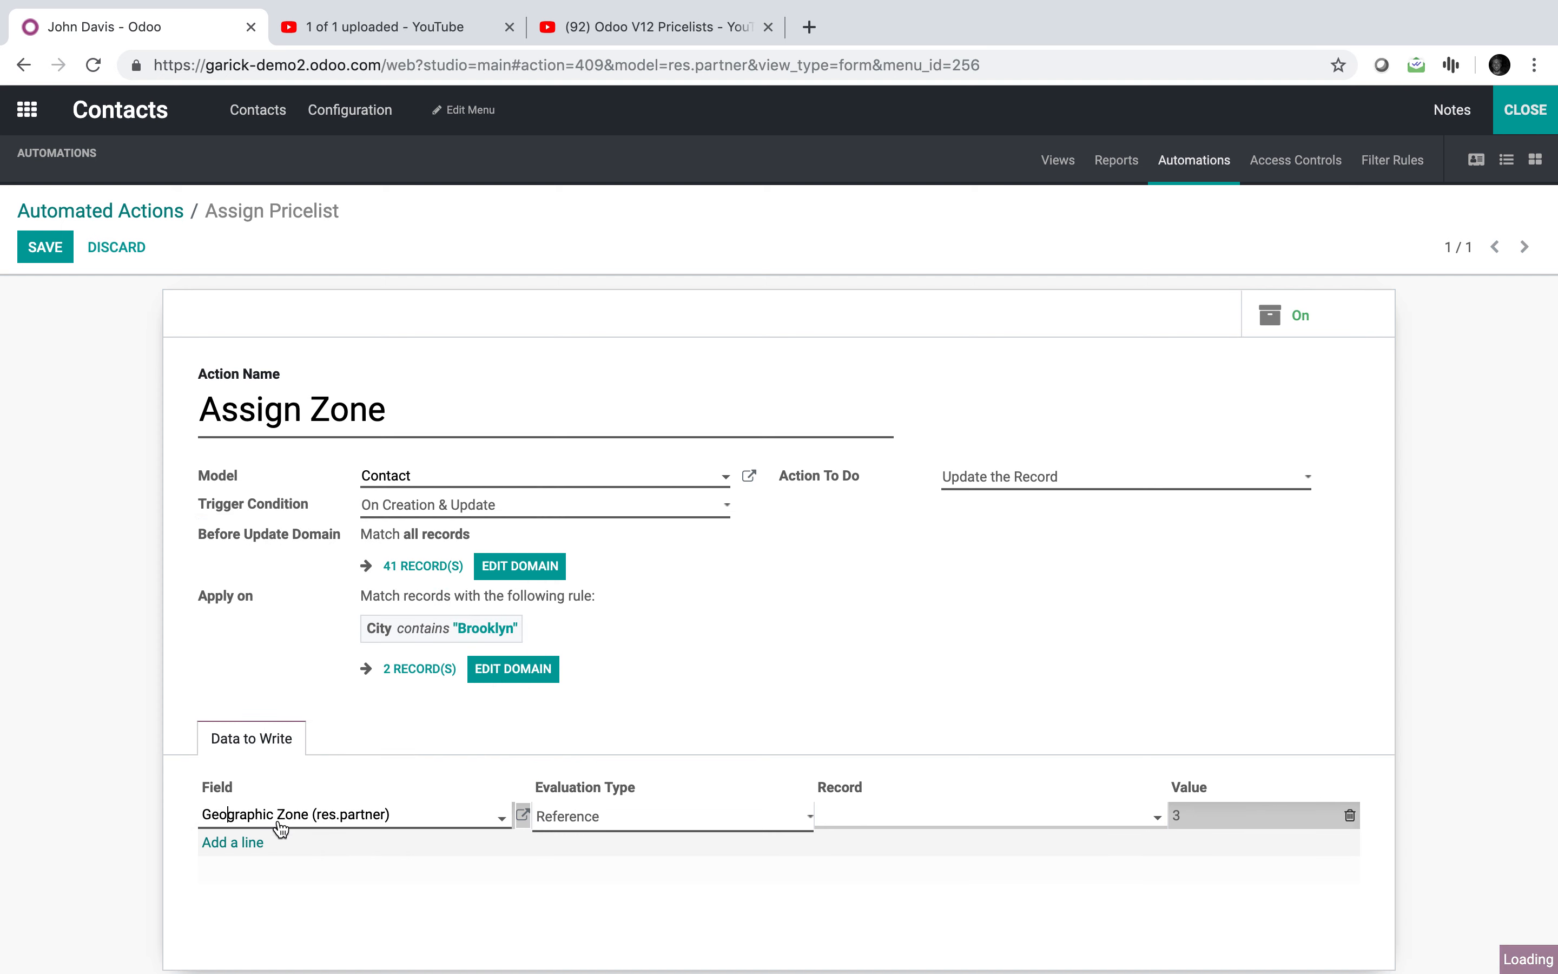
{"action": "left_click", "coordinate": [649, 831]}
{"action": "left_click", "coordinate": [880, 821]}
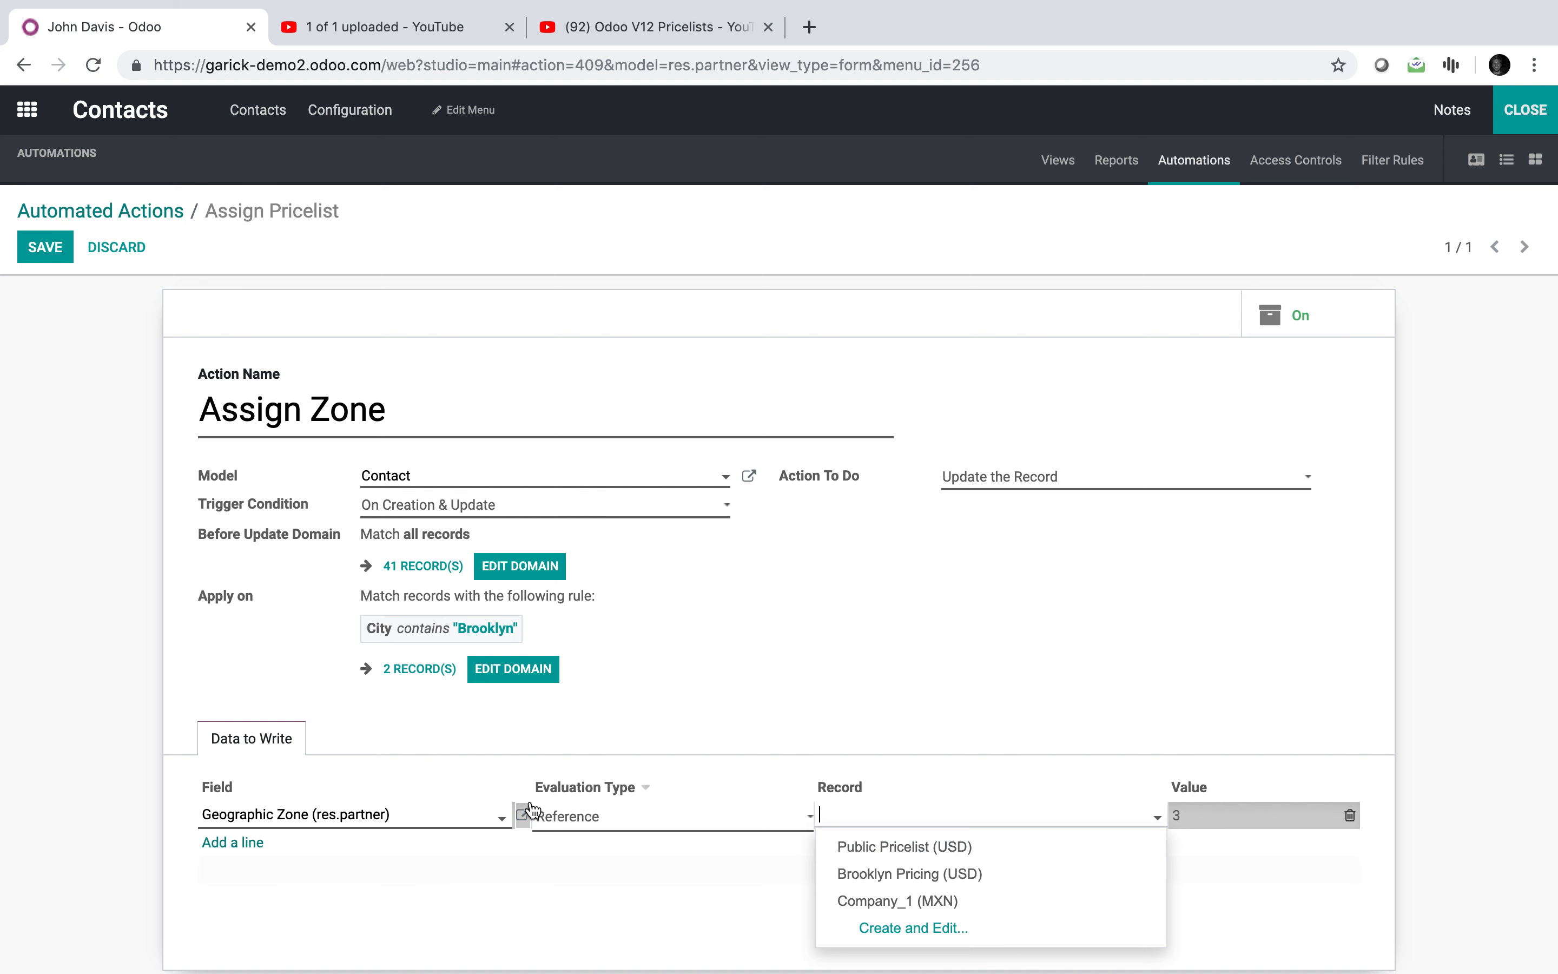
{"action": "left_click", "coordinate": [1350, 815]}
Step: Add a data line writing Value Zone 1 to Geographic Zone and save the action
{"action": "left_click", "coordinate": [217, 815]}
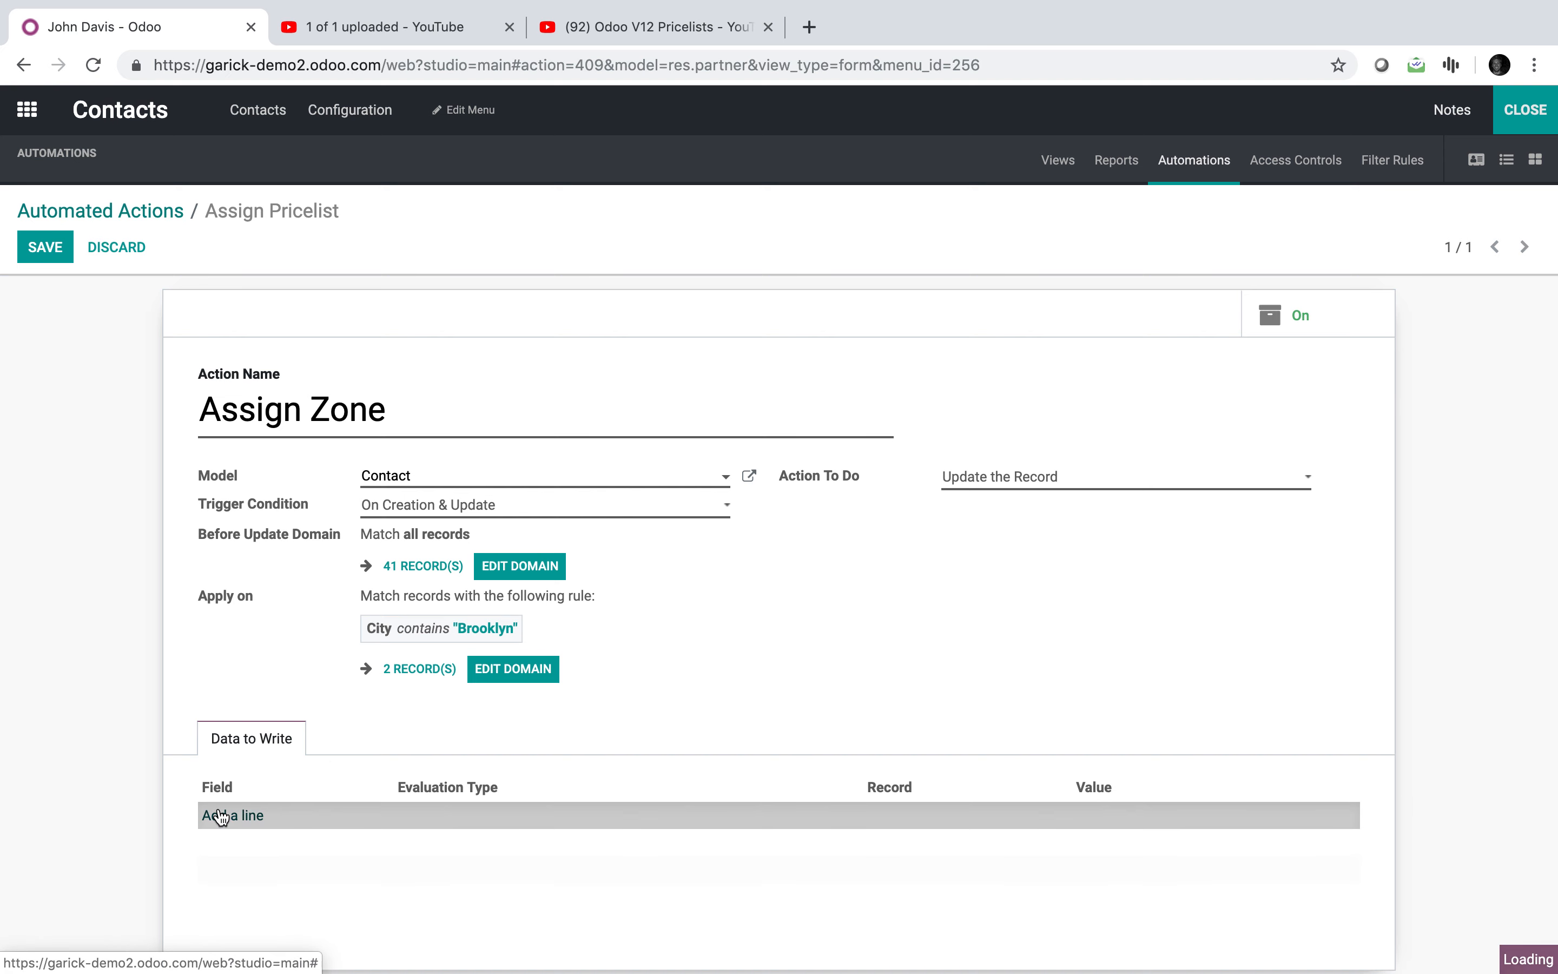
{"action": "type", "text": "geo"}
{"action": "left_click", "coordinate": [306, 846]}
{"action": "left_click", "coordinate": [508, 828]}
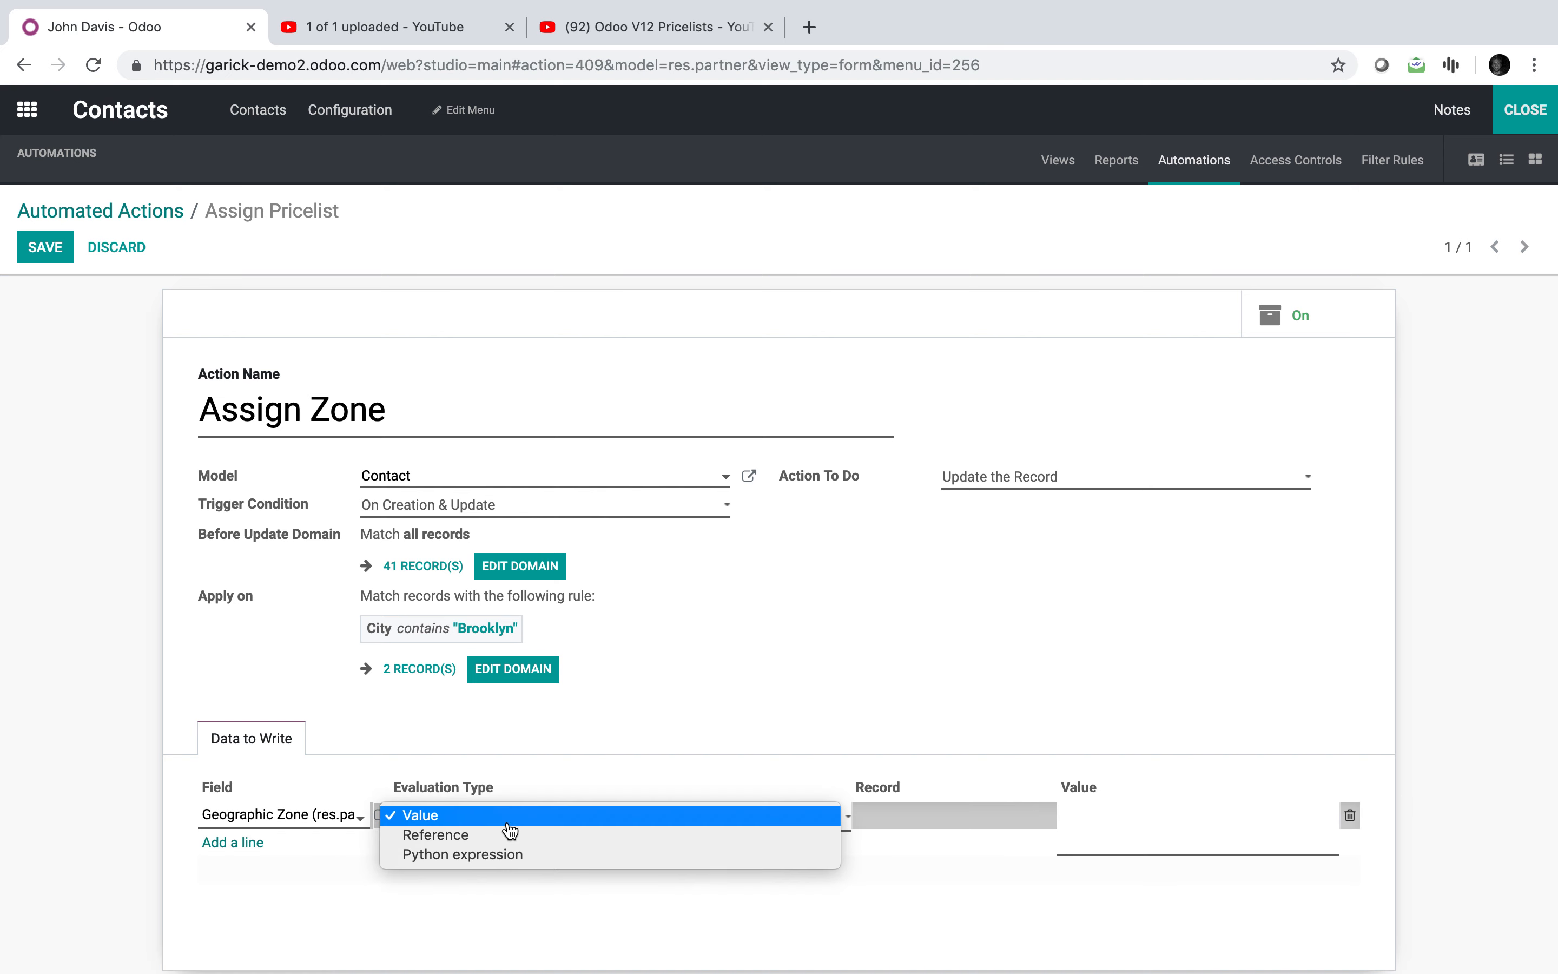
{"action": "left_click", "coordinate": [509, 844]}
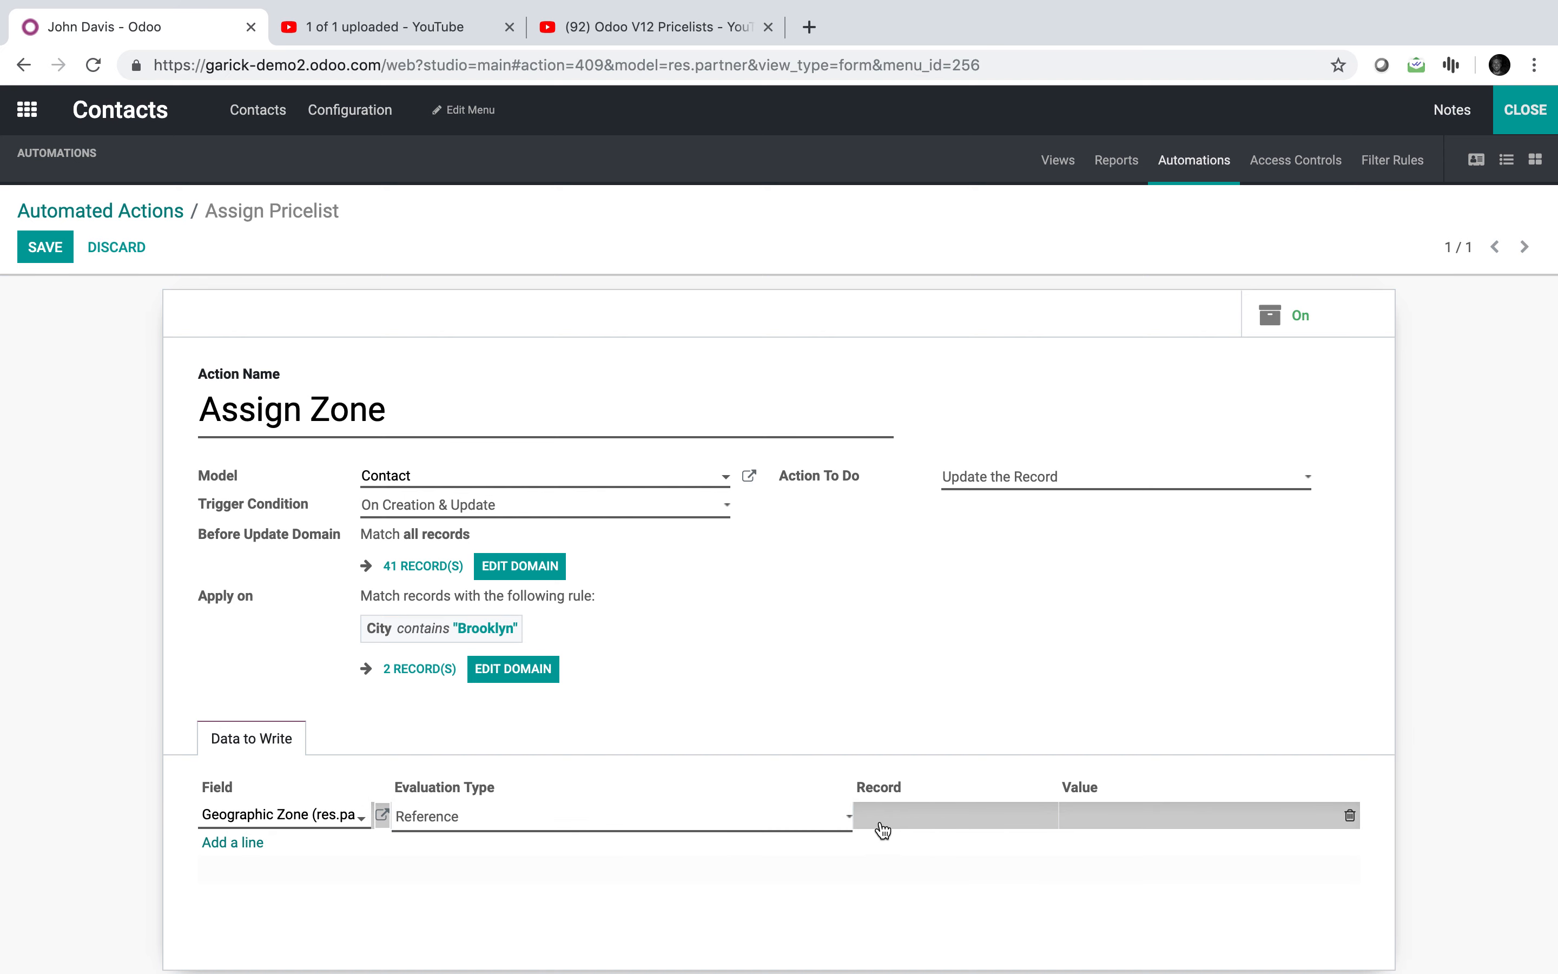
{"action": "left_click", "coordinate": [753, 817]}
{"action": "left_click", "coordinate": [747, 796]}
{"action": "left_click", "coordinate": [1173, 809]}
{"action": "type", "text": "Zn"}
{"action": "type", "text": "ne 1"}
{"action": "left_click", "coordinate": [1144, 690]}
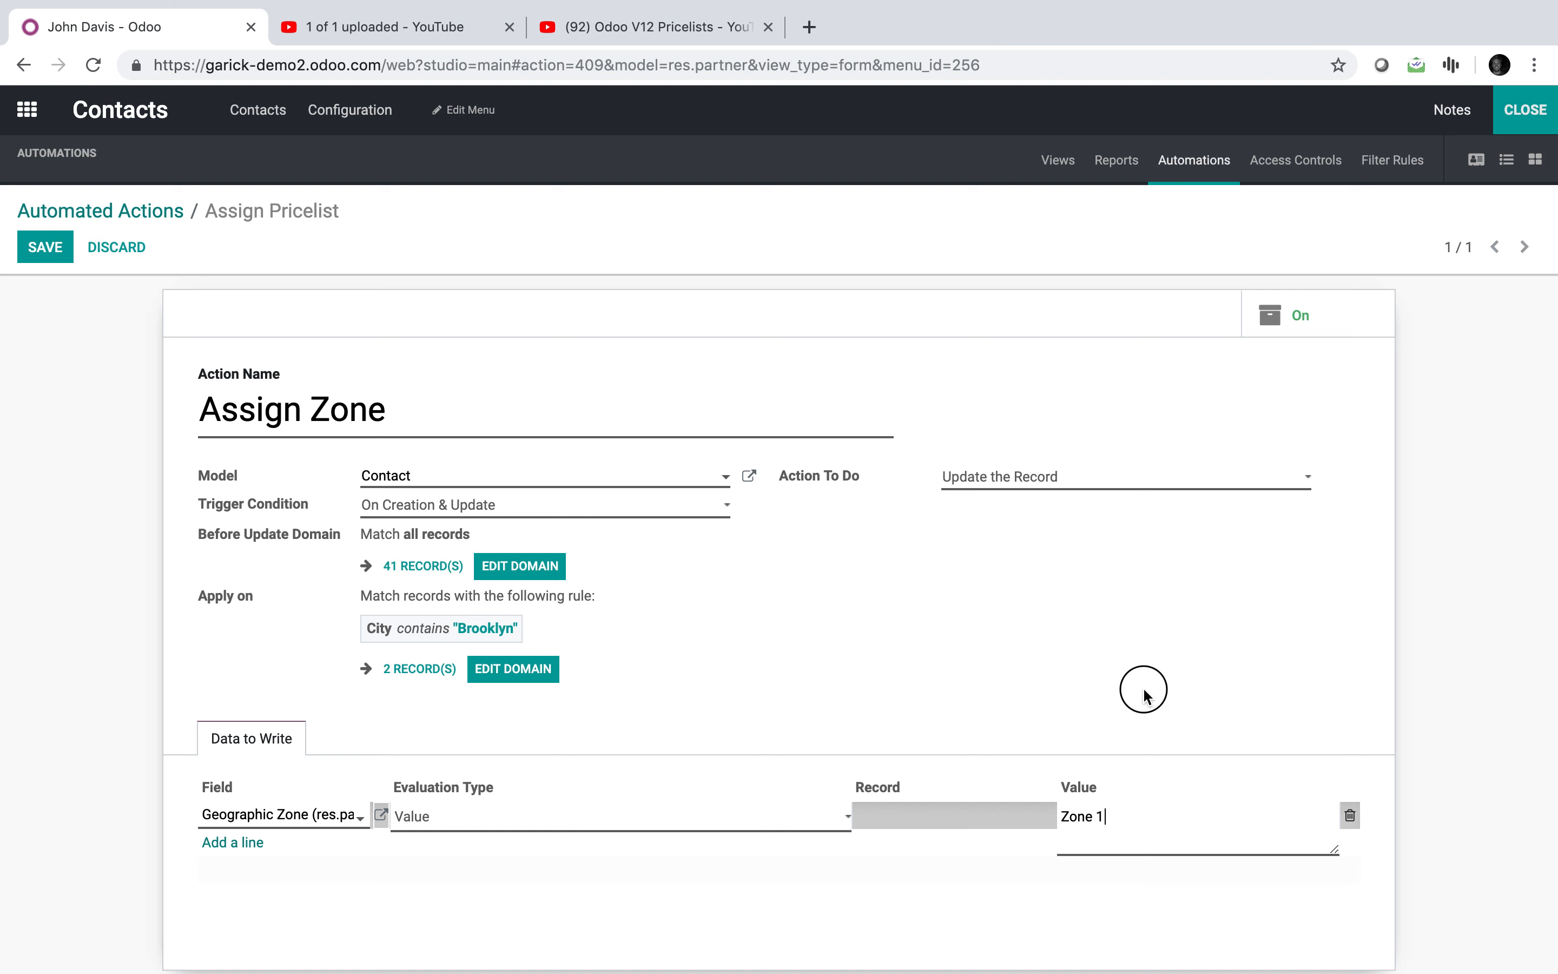
{"action": "left_click", "coordinate": [40, 249]}
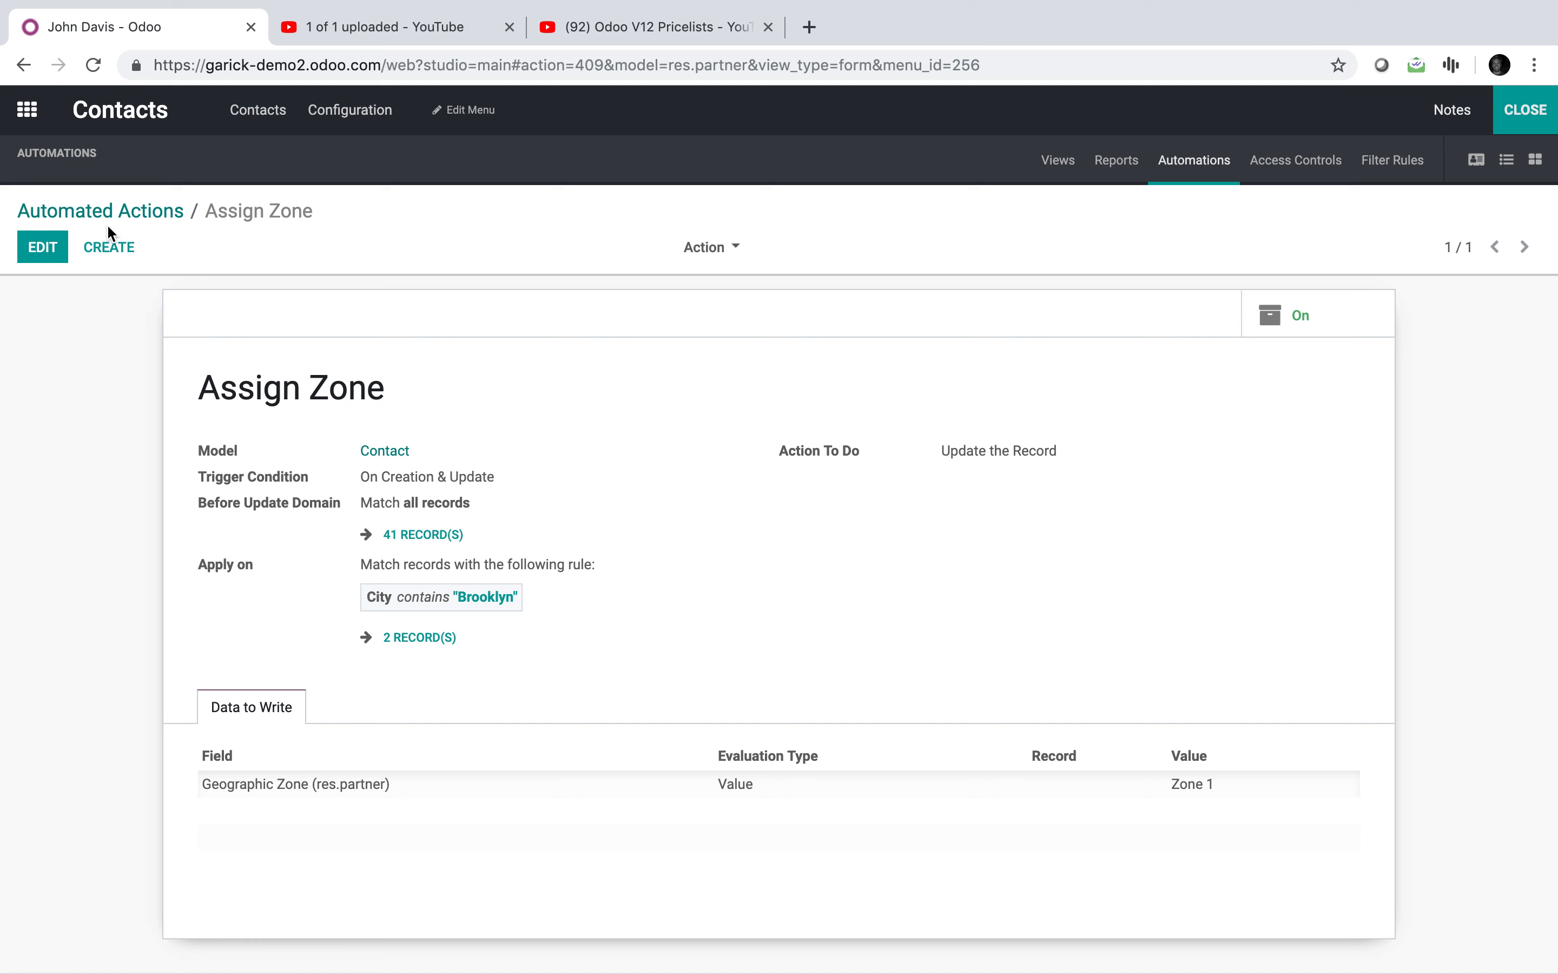
Step: Change the second action's condition to Geographic Zone equals Zone 1
{"action": "left_click", "coordinate": [714, 247]}
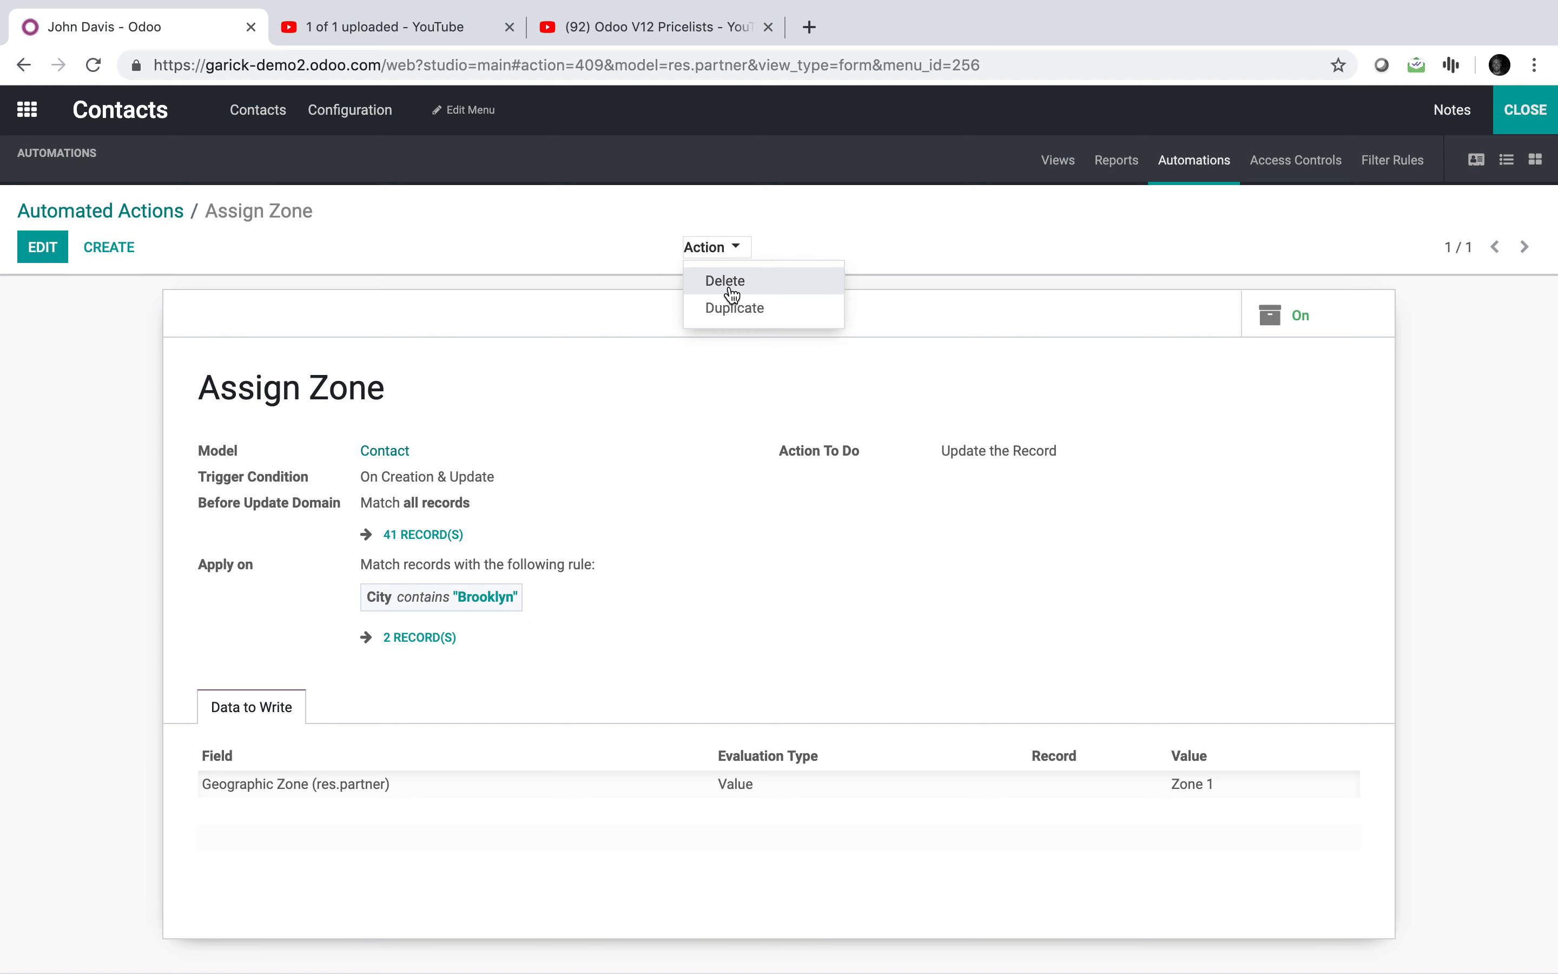
{"action": "left_click", "coordinate": [731, 299]}
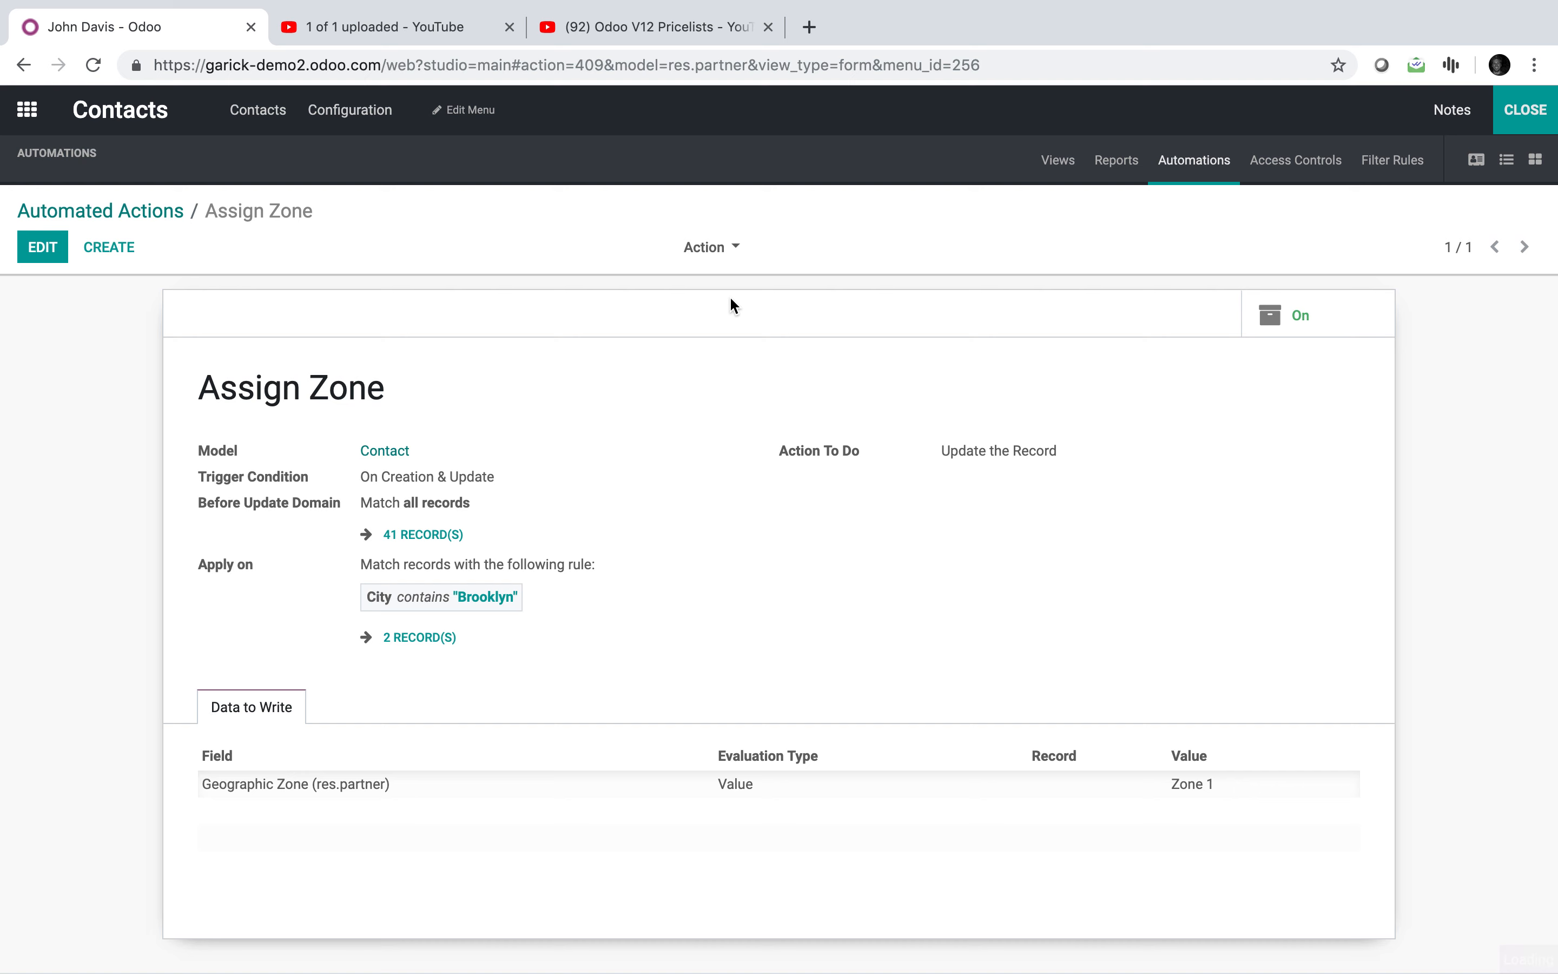
{"action": "left_click", "coordinate": [502, 817]}
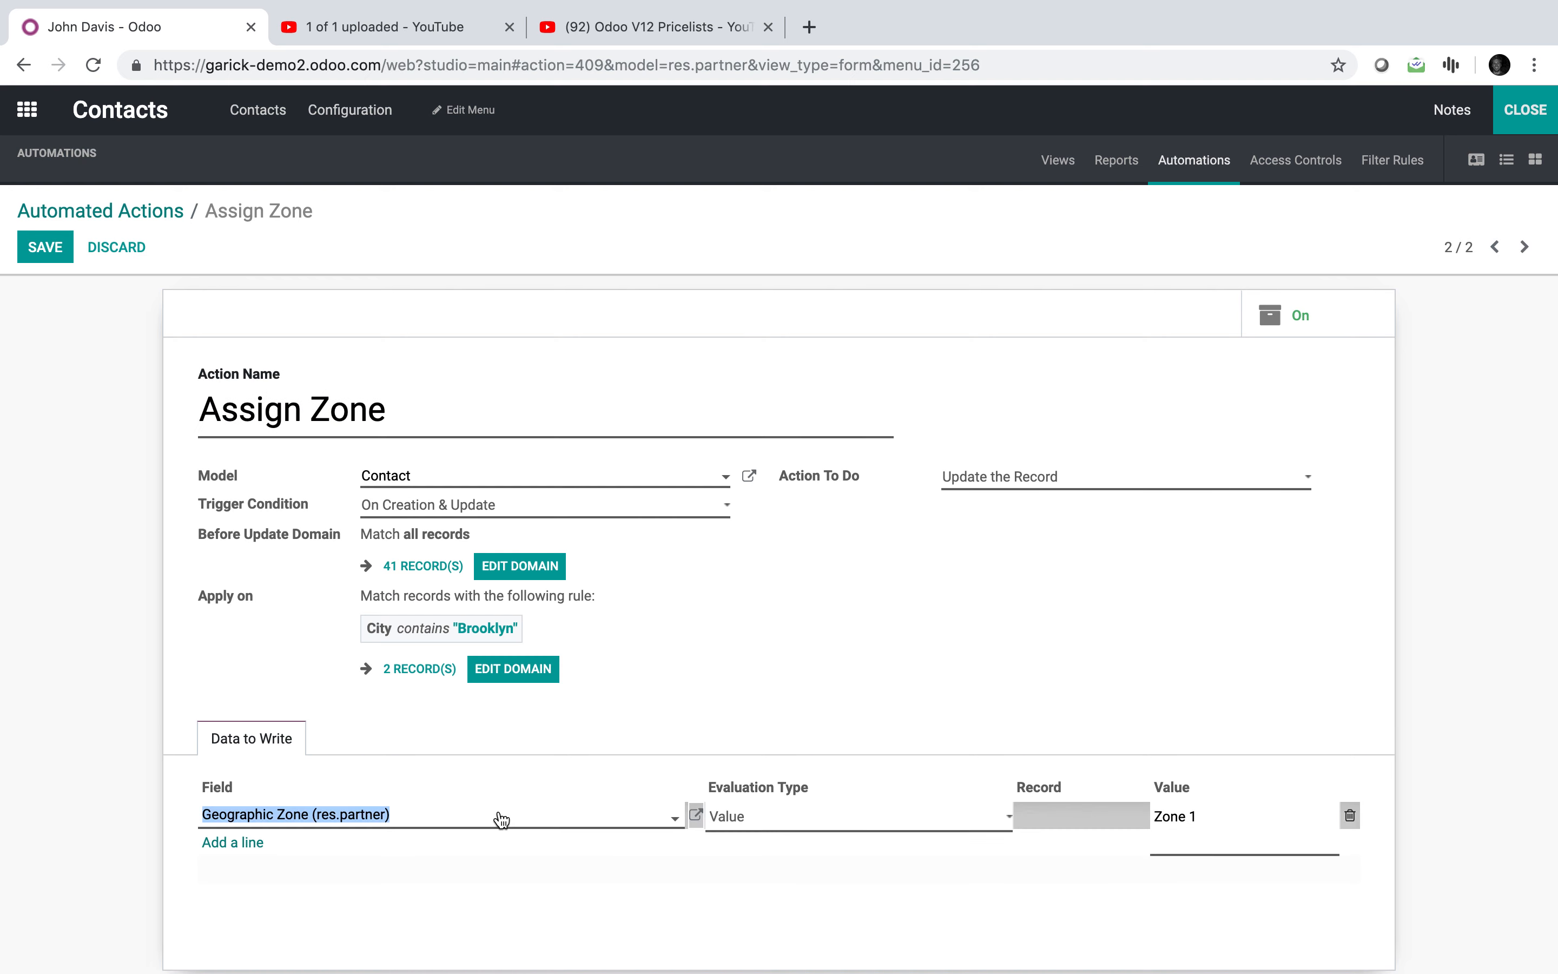
{"action": "left_click", "coordinate": [513, 669]}
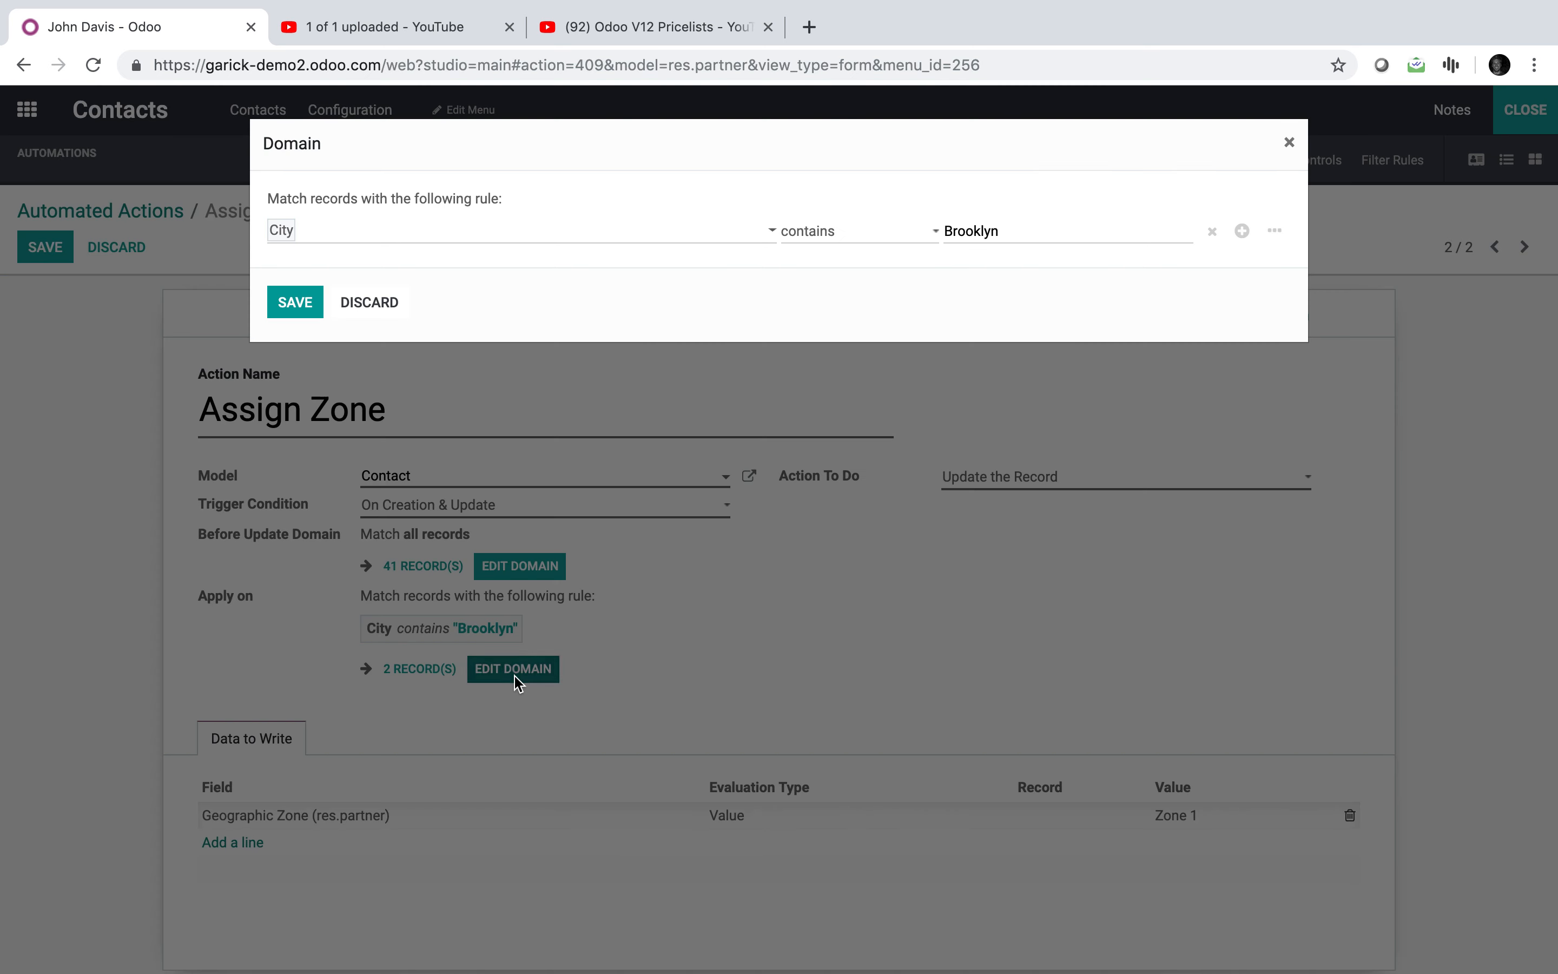
{"action": "left_click", "coordinate": [498, 233]}
{"action": "scroll", "coordinate": [478, 459], "scroll_direction": "down", "scroll_amount": 2}
{"action": "scroll", "coordinate": [478, 459], "scroll_direction": "down", "scroll_amount": 12}
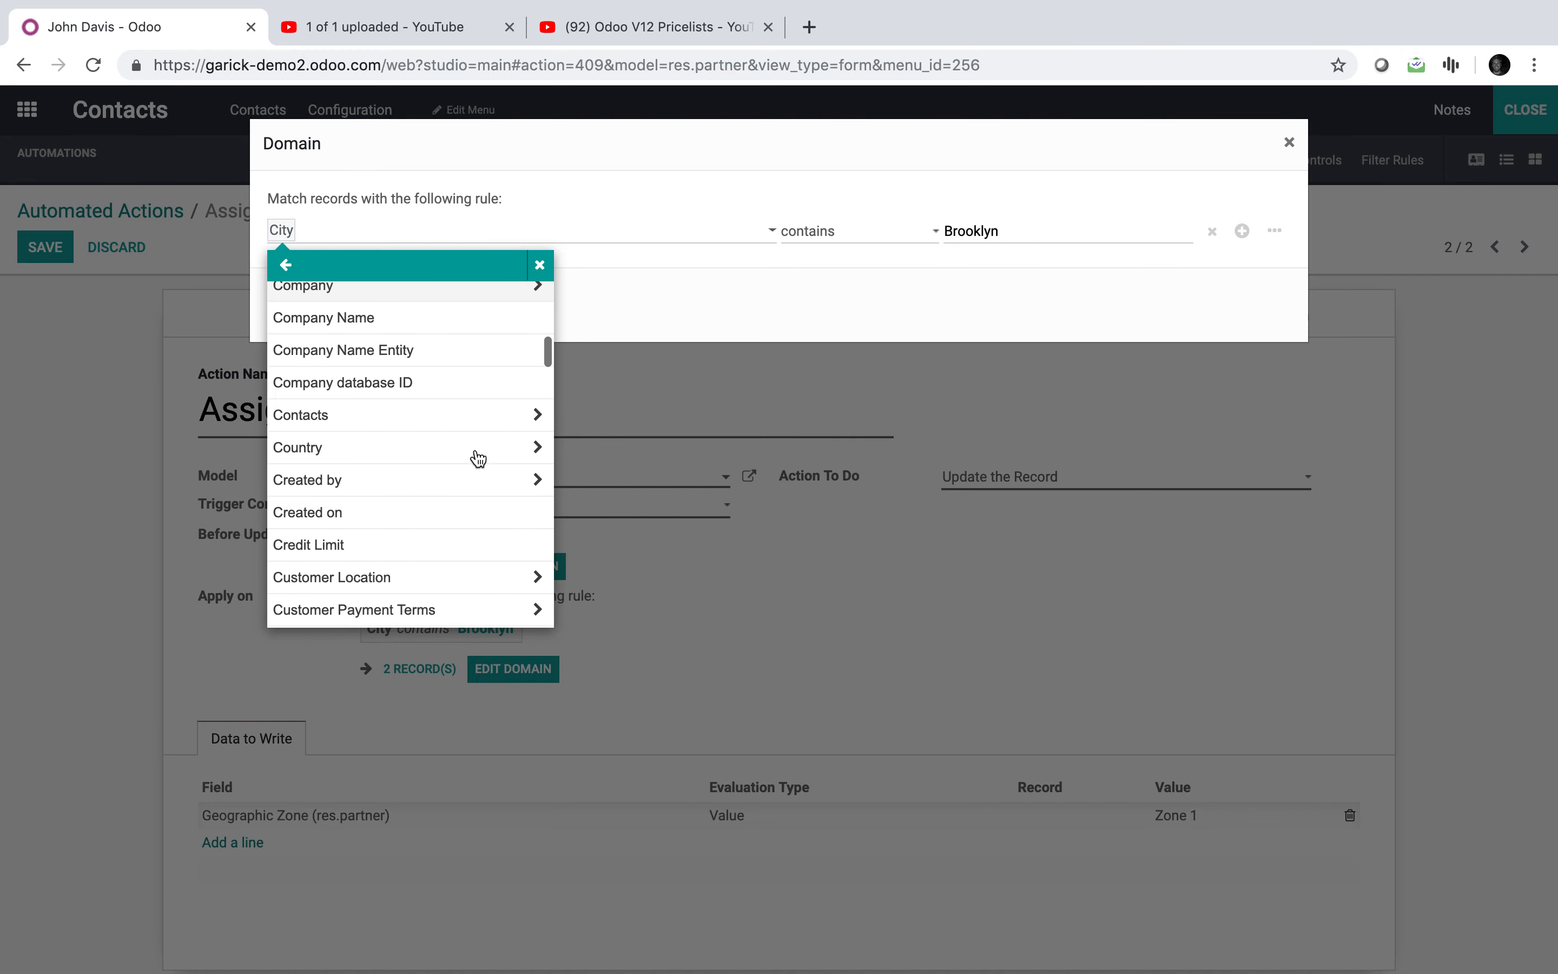
{"action": "scroll", "coordinate": [478, 459], "scroll_direction": "down", "scroll_amount": 1}
{"action": "left_click", "coordinate": [455, 465]}
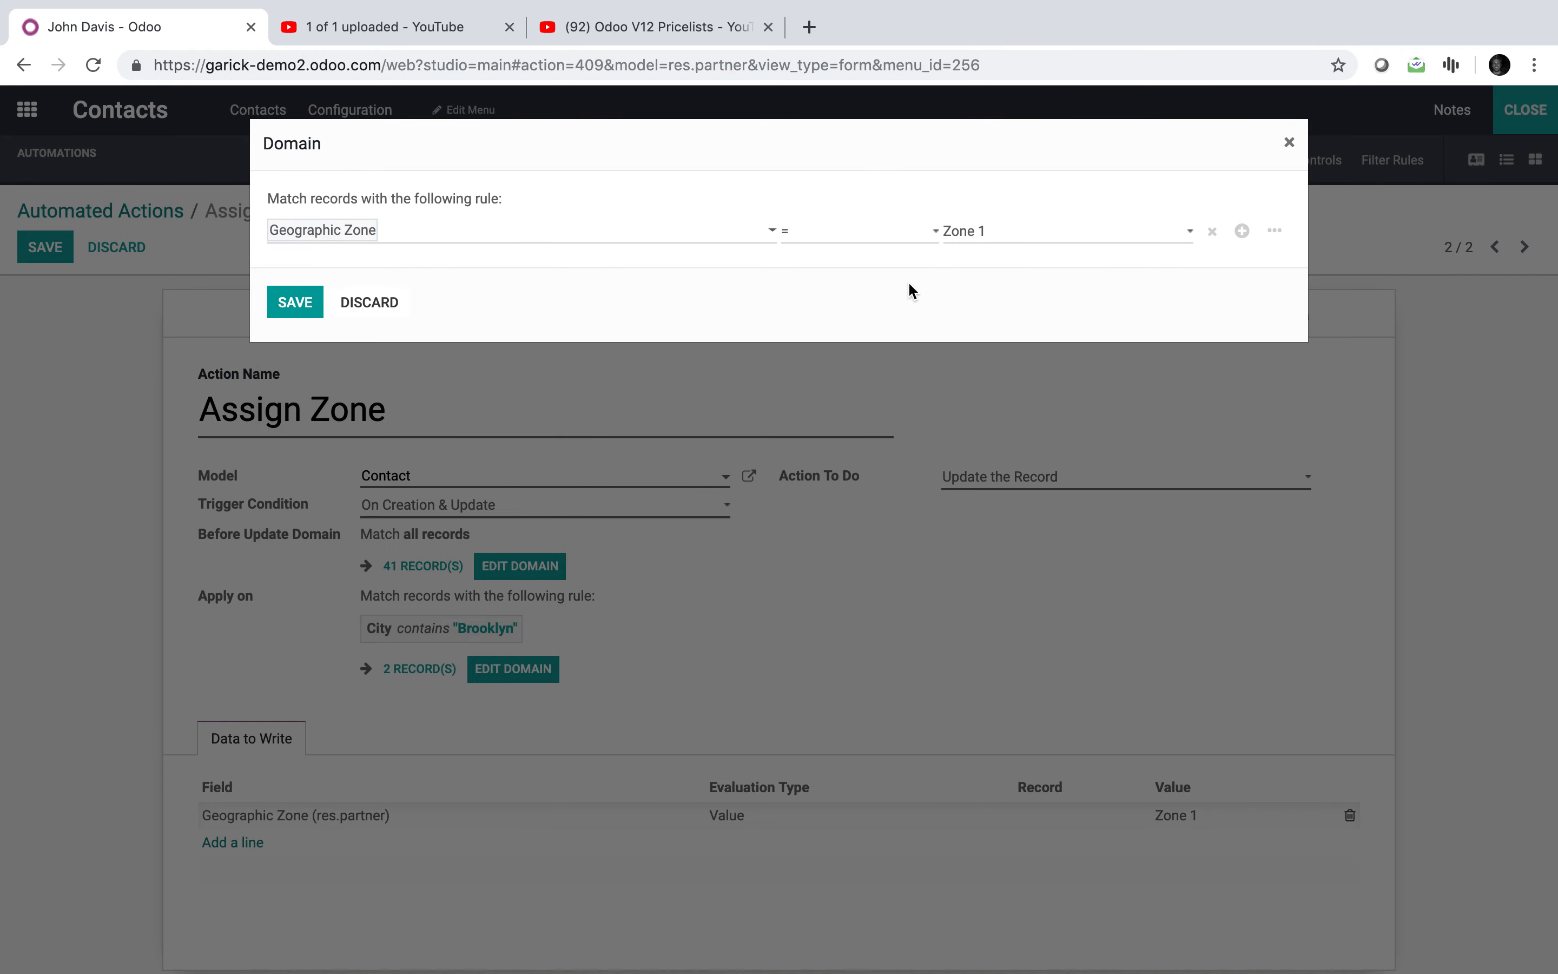
{"action": "left_click", "coordinate": [312, 305]}
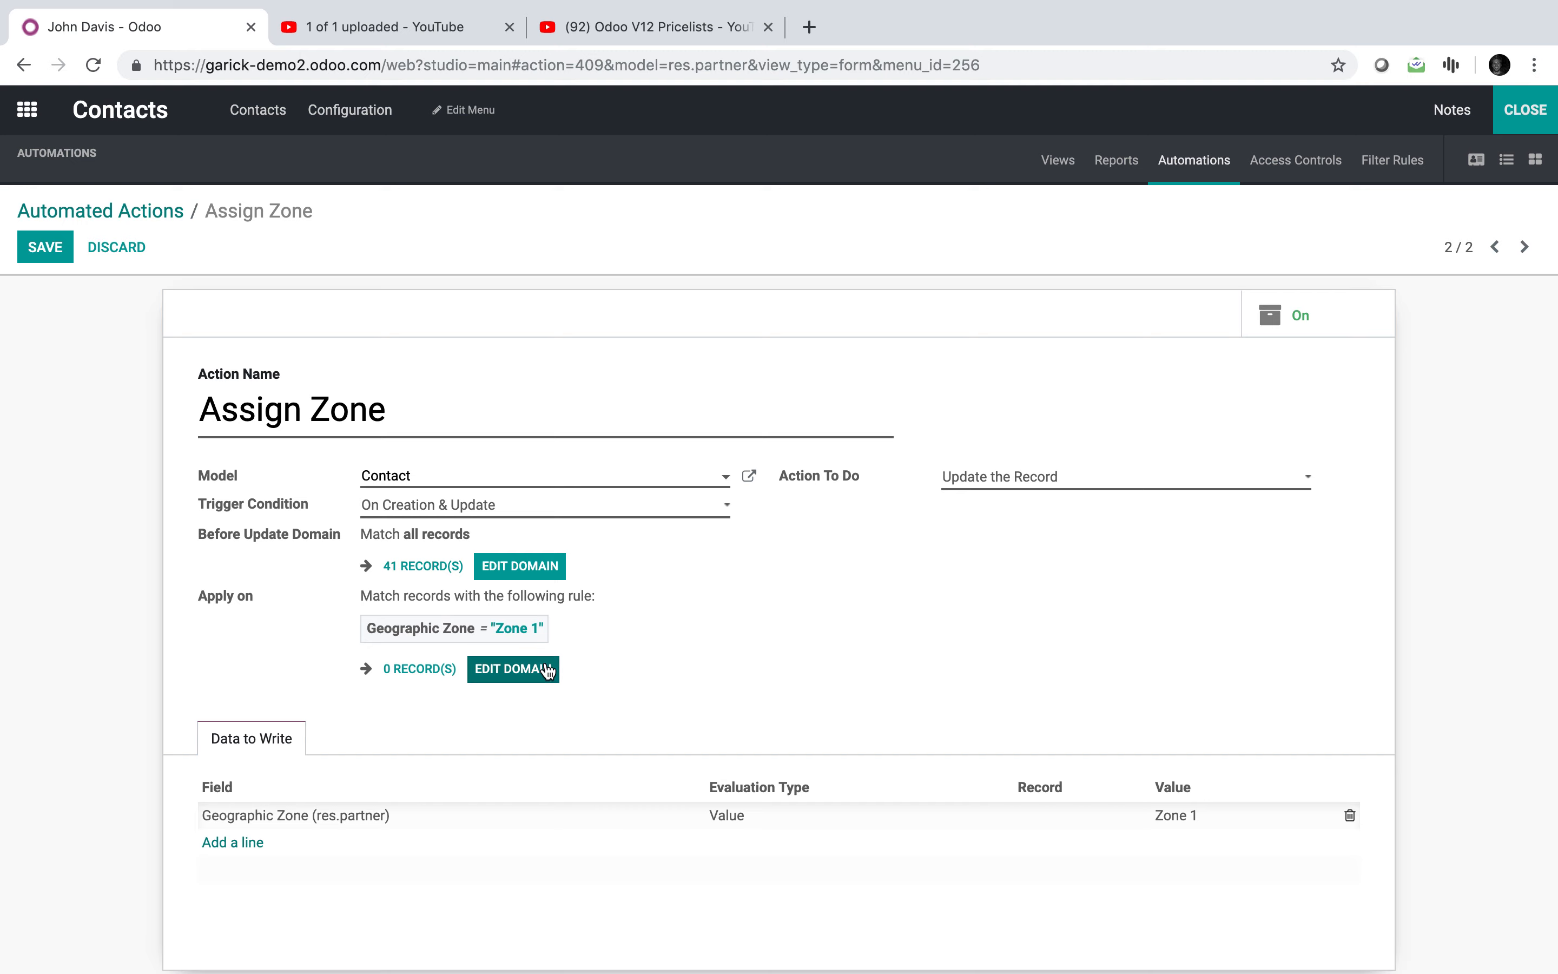
{"action": "left_click", "coordinate": [531, 669]}
{"action": "left_click", "coordinate": [1047, 249]}
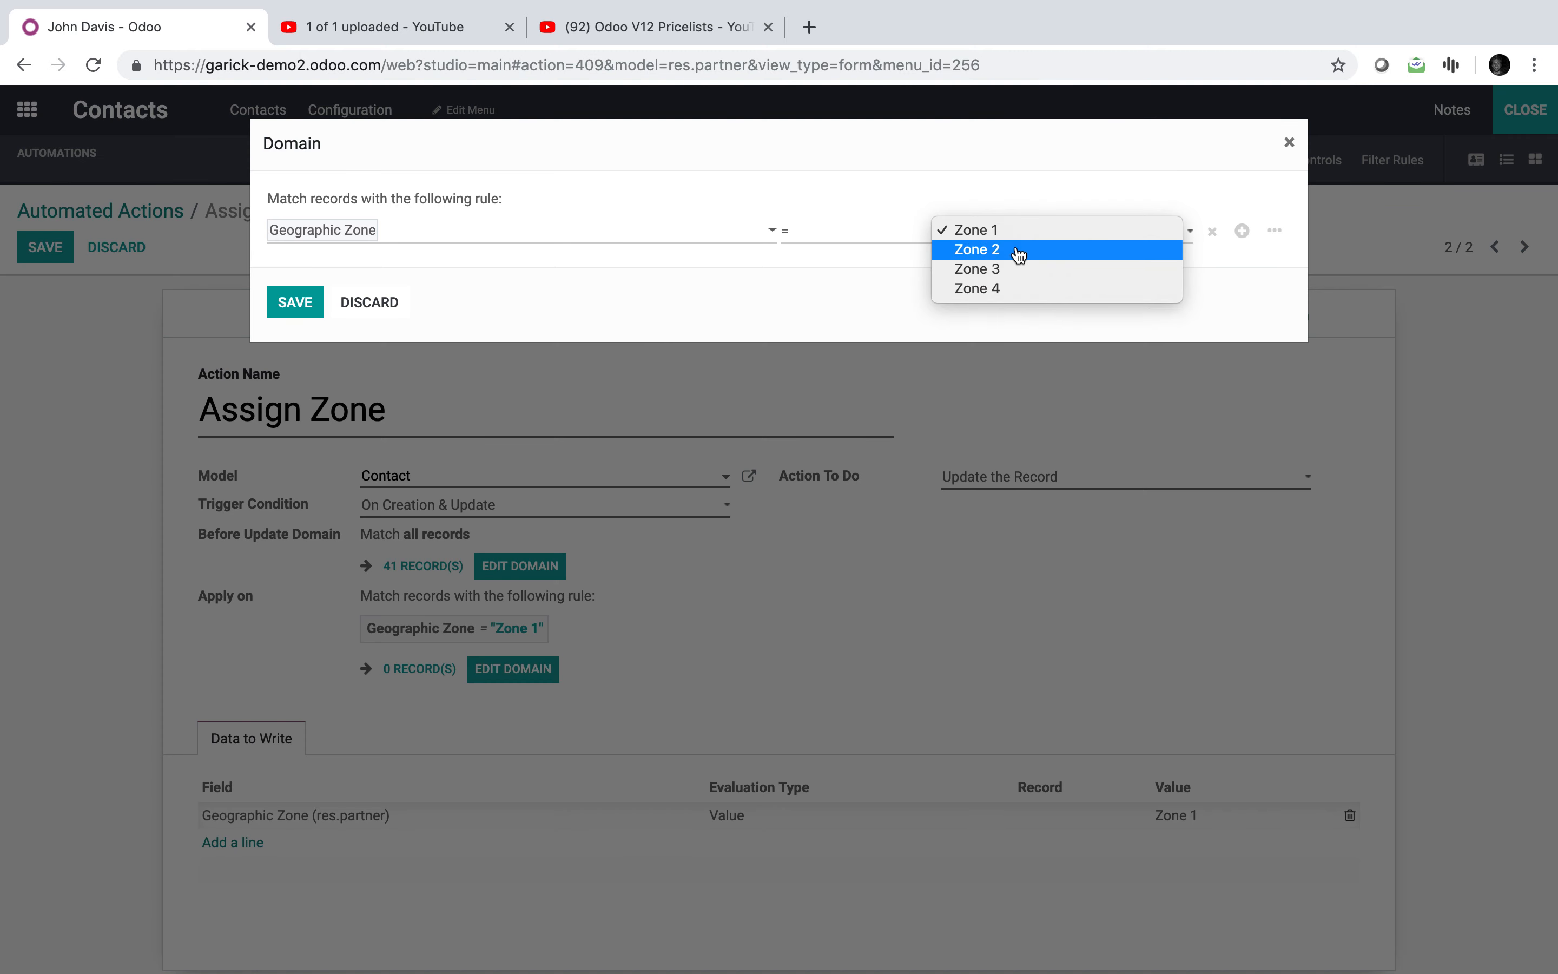
{"action": "left_click", "coordinate": [1013, 240]}
{"action": "left_click", "coordinate": [322, 311]}
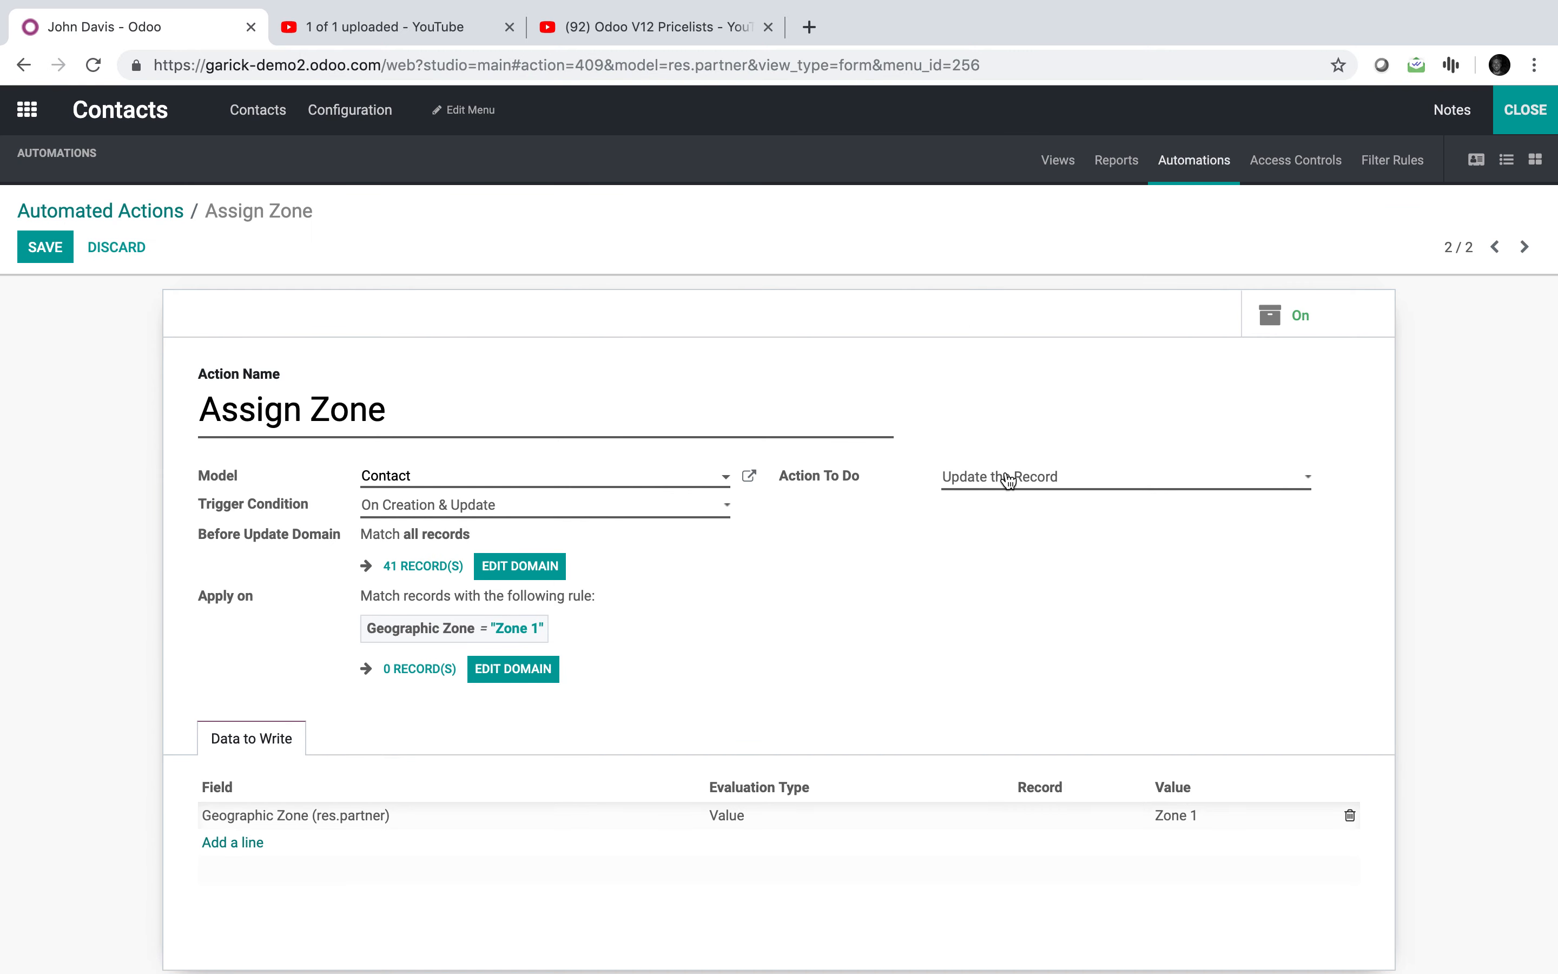
Step: Replace the old data line with a new line writing the Pricelist field
{"action": "left_click", "coordinate": [313, 816]}
{"action": "type", "text": "price"}
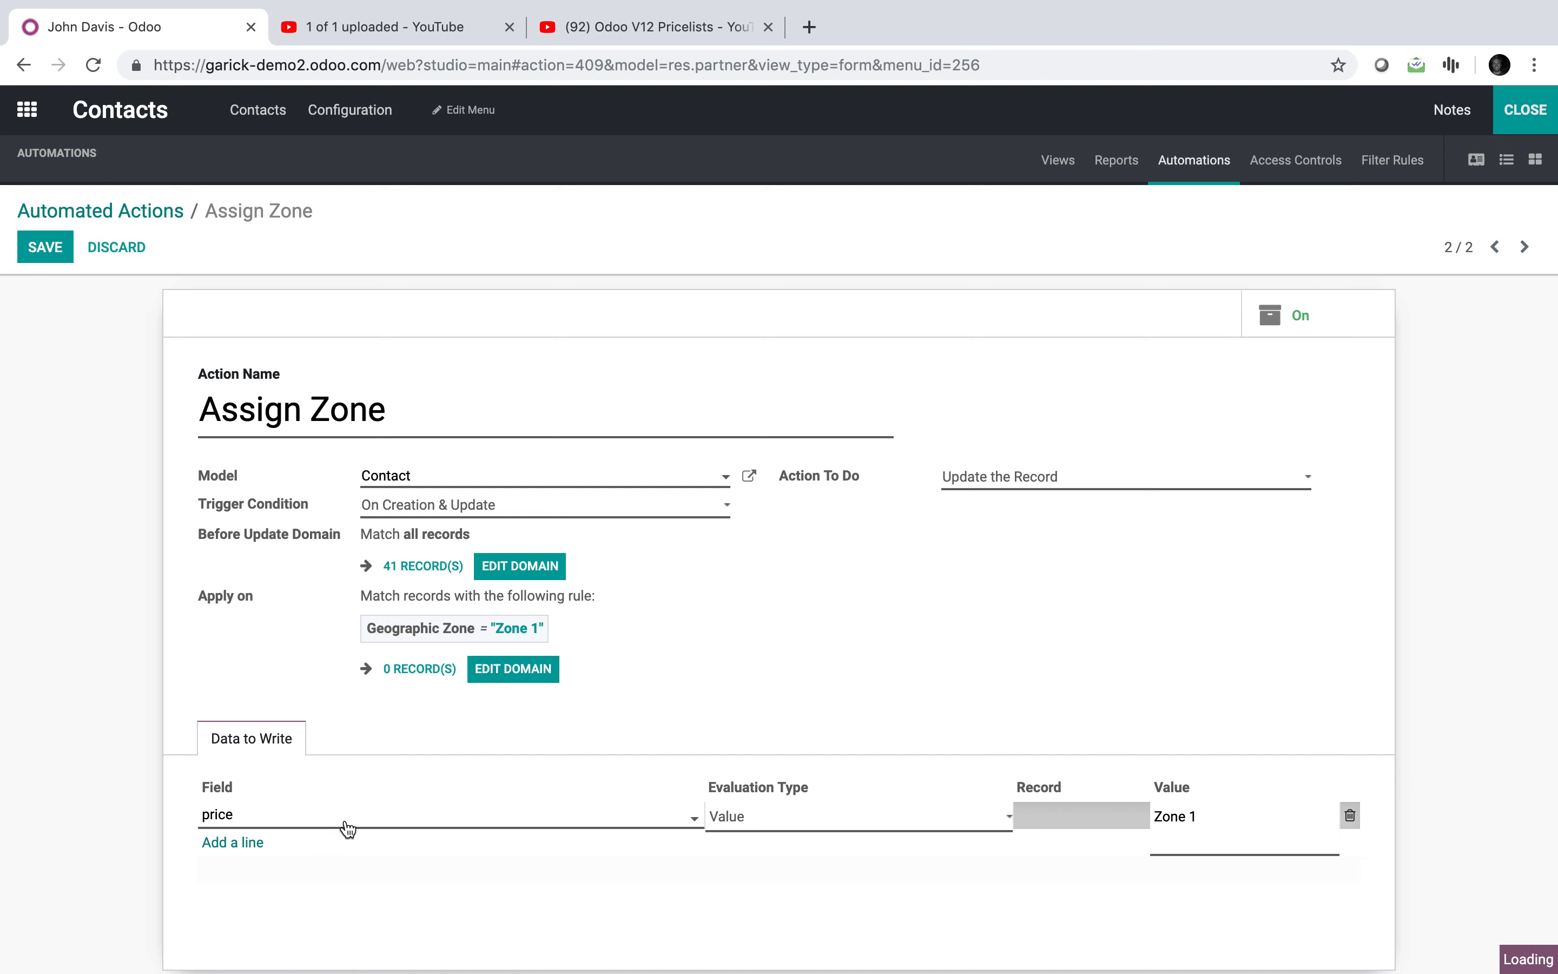
{"action": "left_click", "coordinate": [1352, 817]}
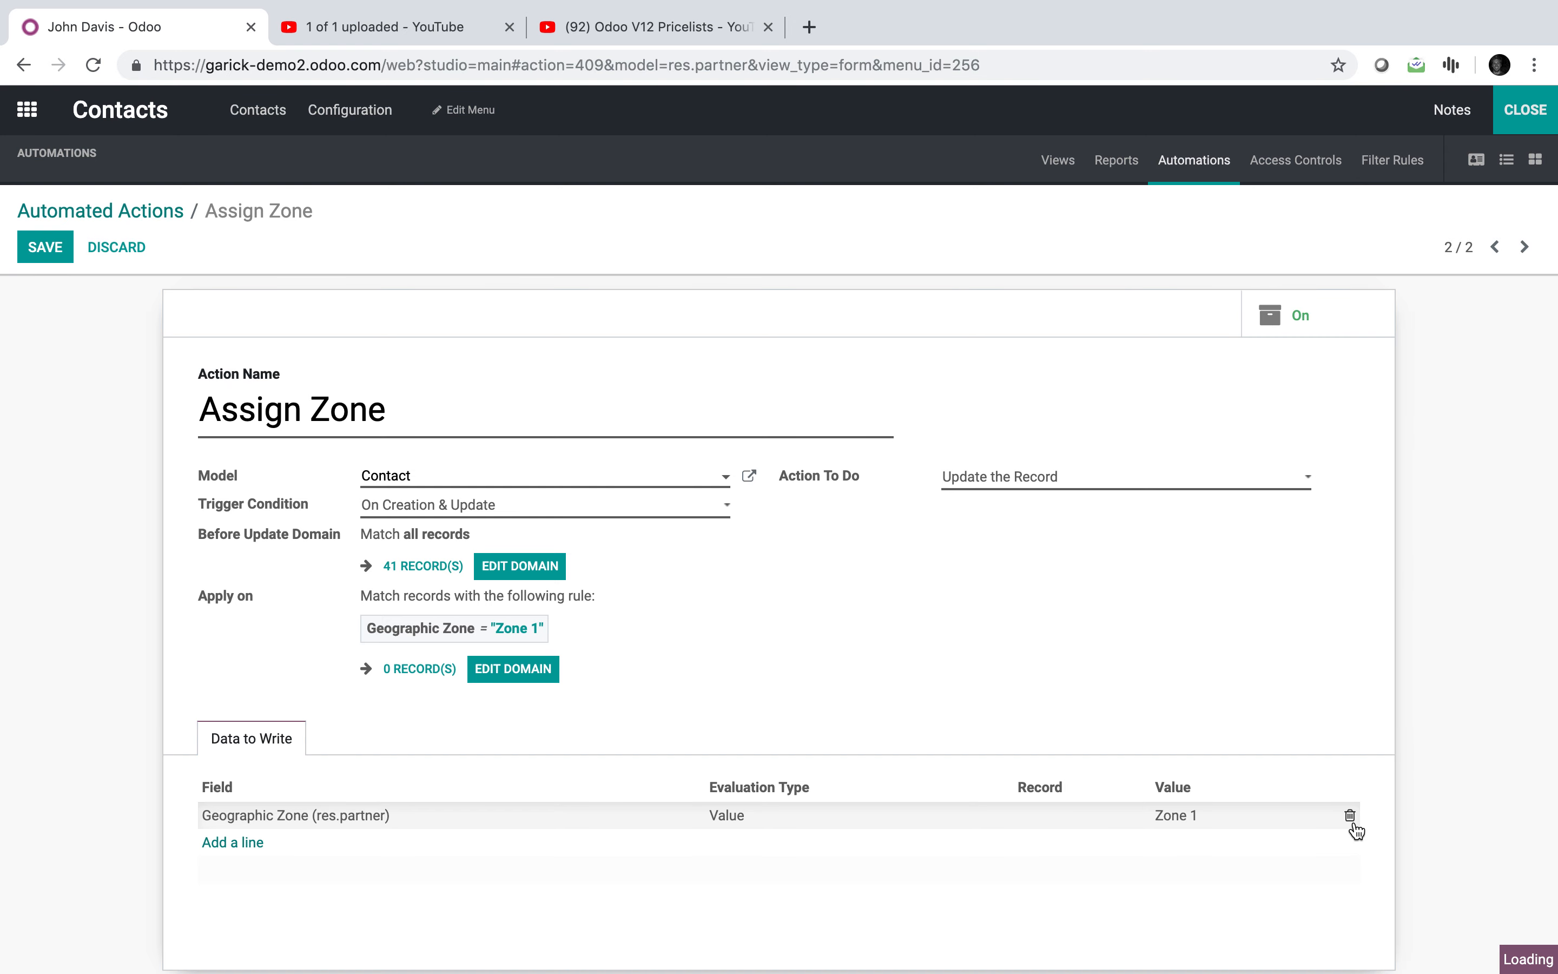
{"action": "left_click", "coordinate": [240, 816]}
{"action": "type", "text": "price"}
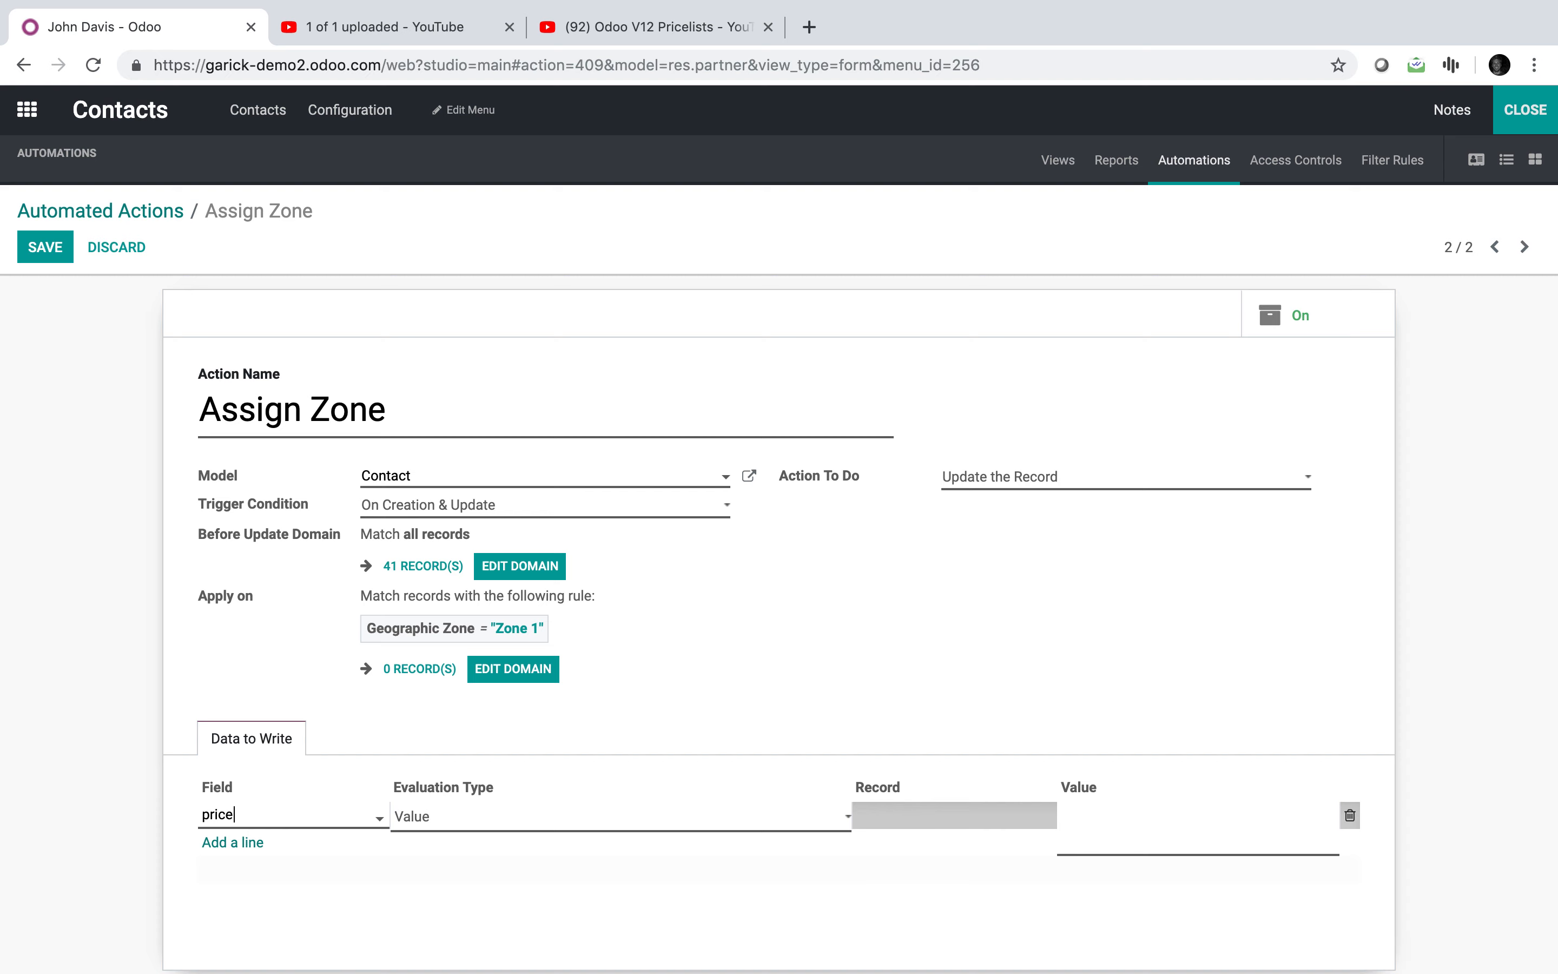
{"action": "left_click", "coordinate": [278, 845]}
{"action": "left_click", "coordinate": [617, 828]}
{"action": "key", "text": "Escape"}
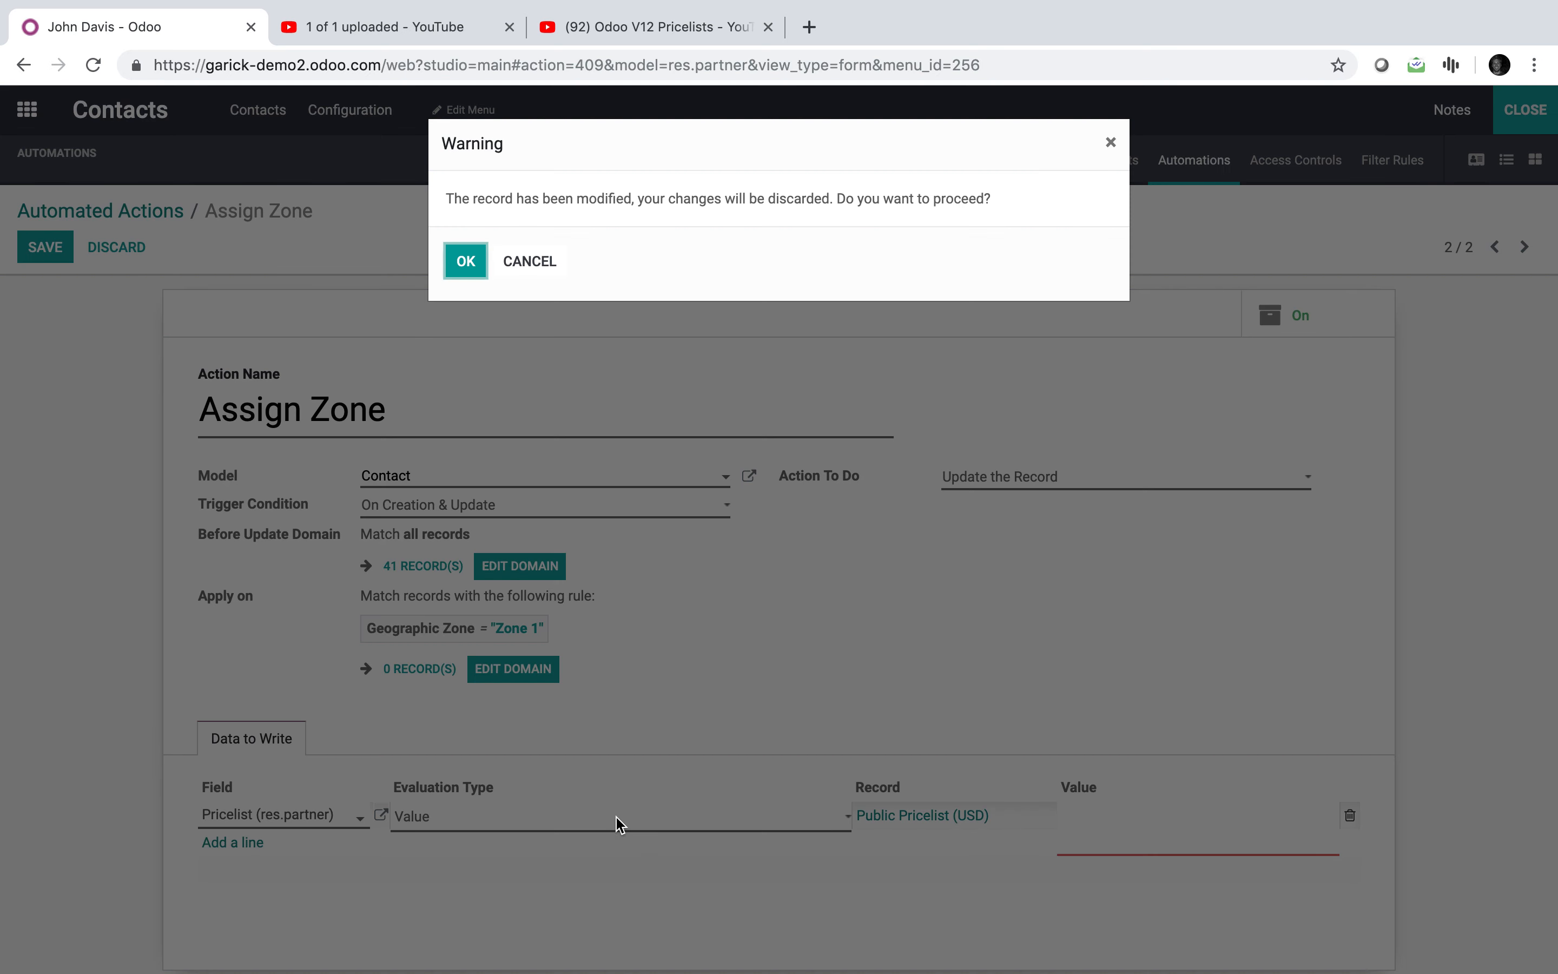
{"action": "left_click", "coordinate": [531, 261]}
Step: Set the Pricelist line to Reference Brooklyn Pricing (USD), save, and leave Studio
{"action": "left_click", "coordinate": [510, 813]}
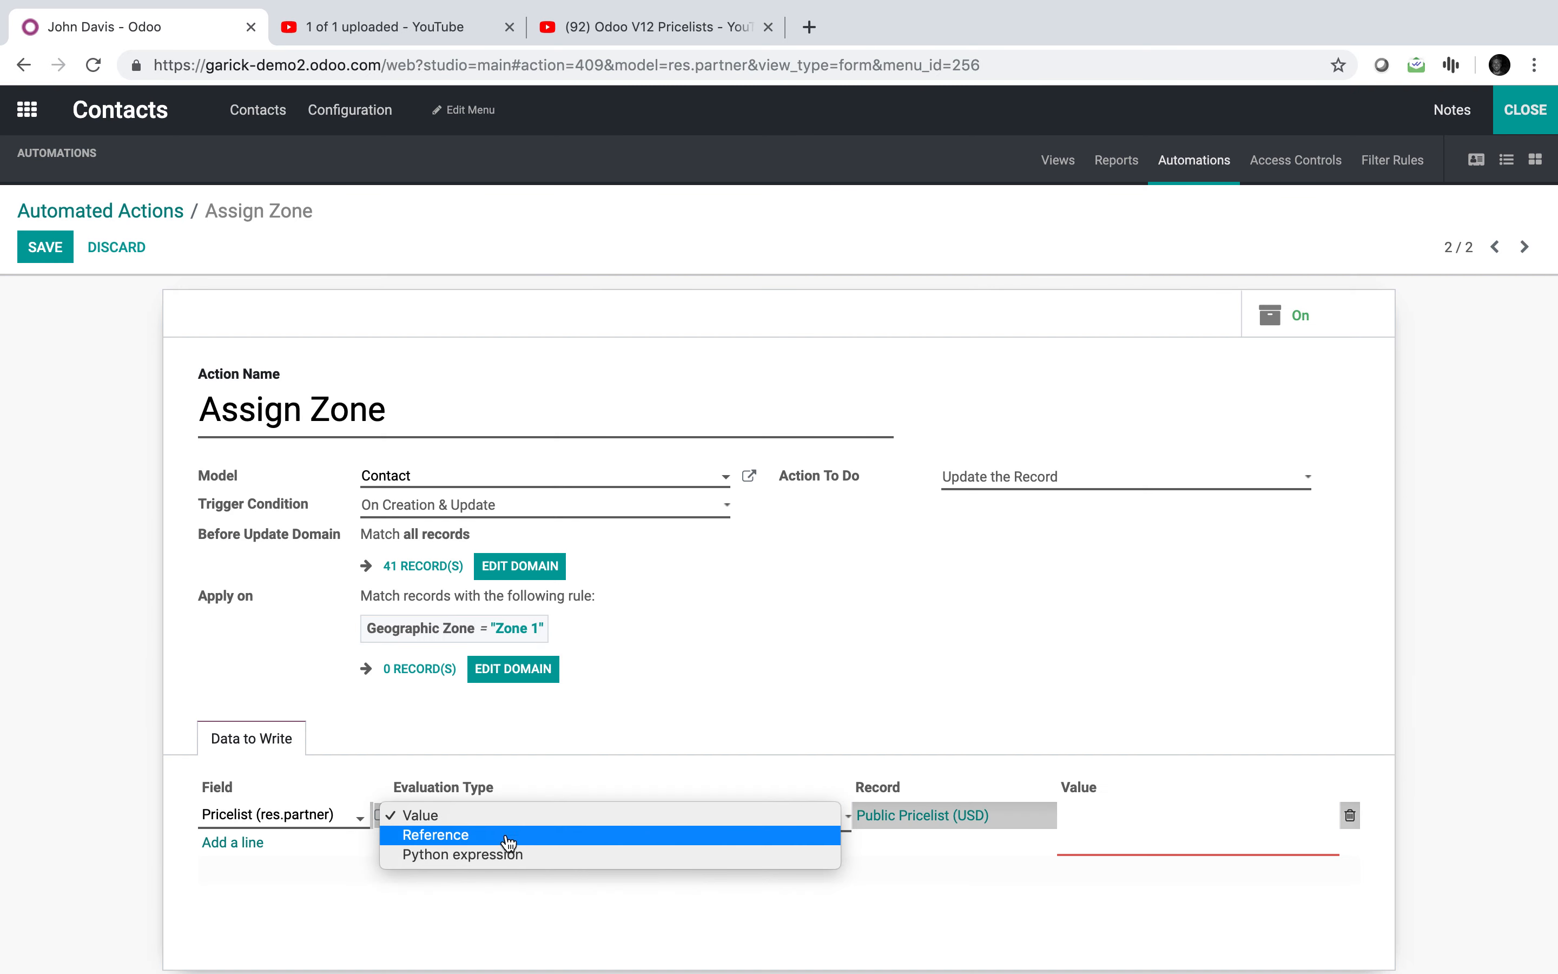
{"action": "left_click", "coordinate": [508, 849]}
{"action": "left_click", "coordinate": [959, 819]}
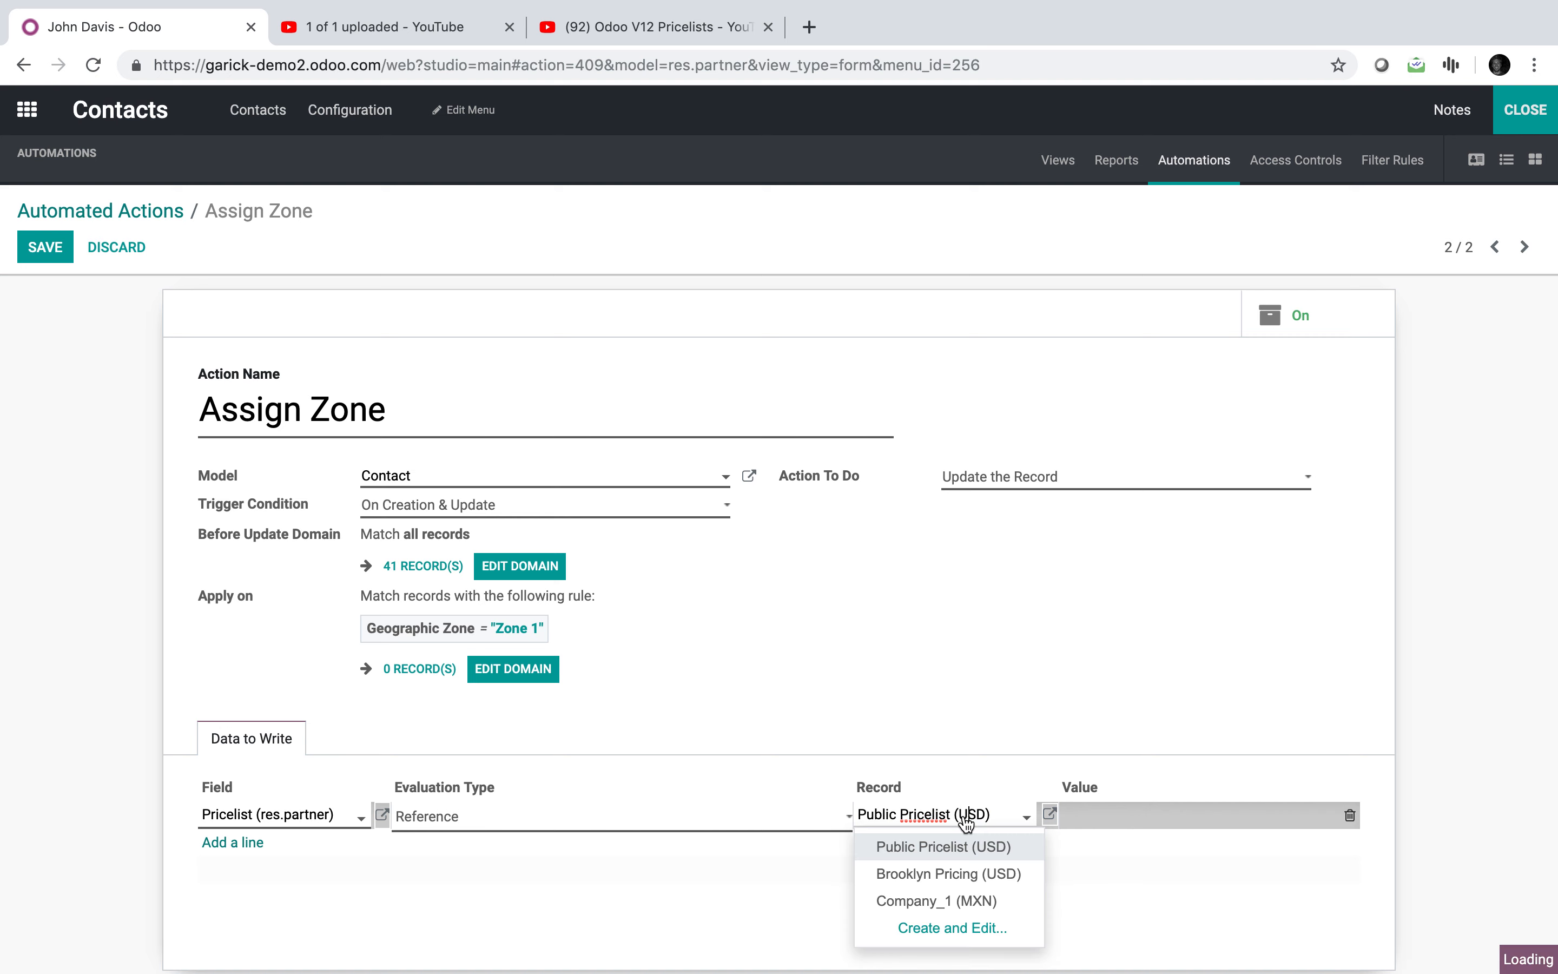
{"action": "left_click", "coordinate": [973, 874]}
{"action": "left_click", "coordinate": [45, 247]}
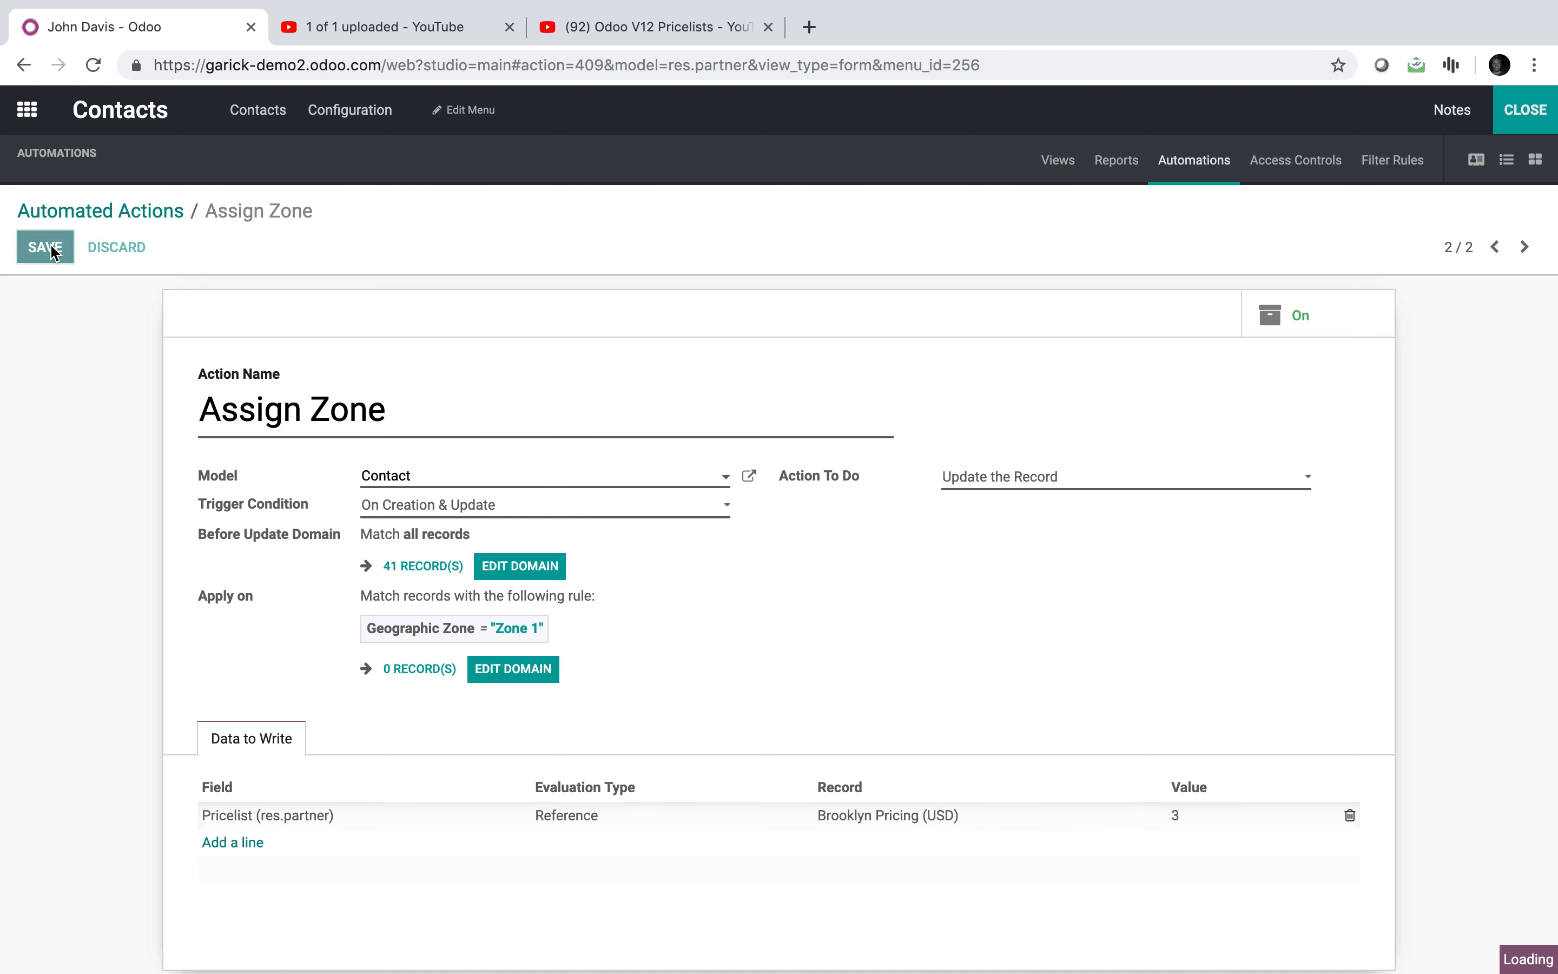
{"action": "left_click", "coordinate": [1525, 110]}
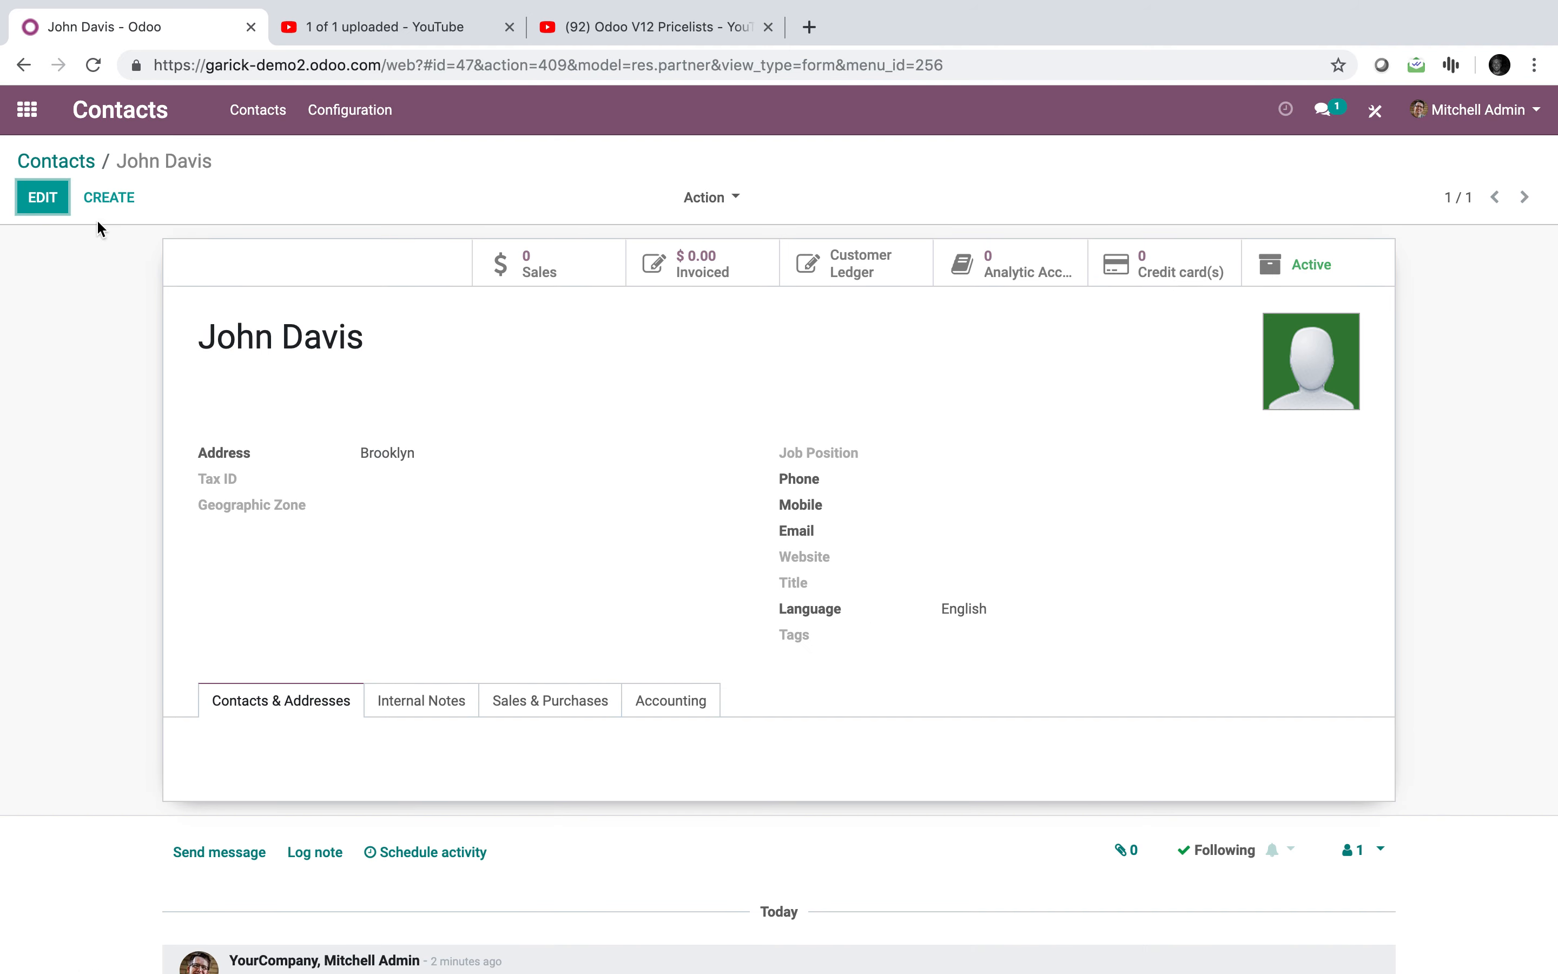
Step: Open the Contacts app from the home menu
{"action": "left_click", "coordinate": [26, 109]}
{"action": "type", "text": "cont"}
{"action": "key", "text": "Return"}
Step: Save a Brooklyn test contact and confirm it gets Zone 1 and Brooklyn Pricing (USD)
{"action": "left_click", "coordinate": [54, 200]}
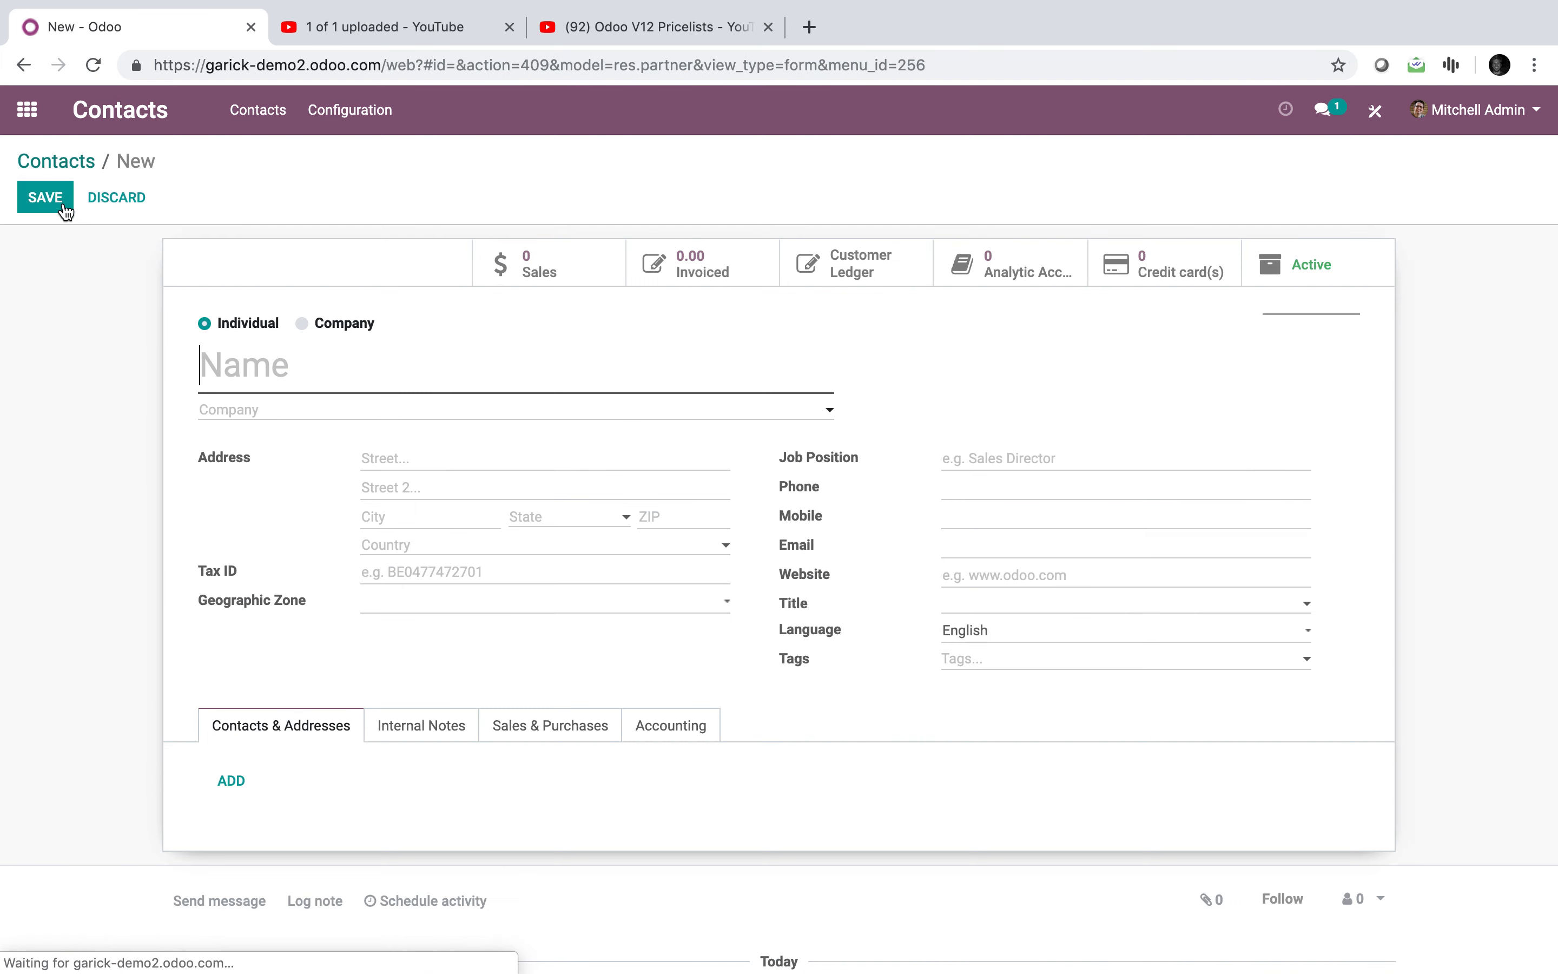
{"action": "type", "text": "Fabi"}
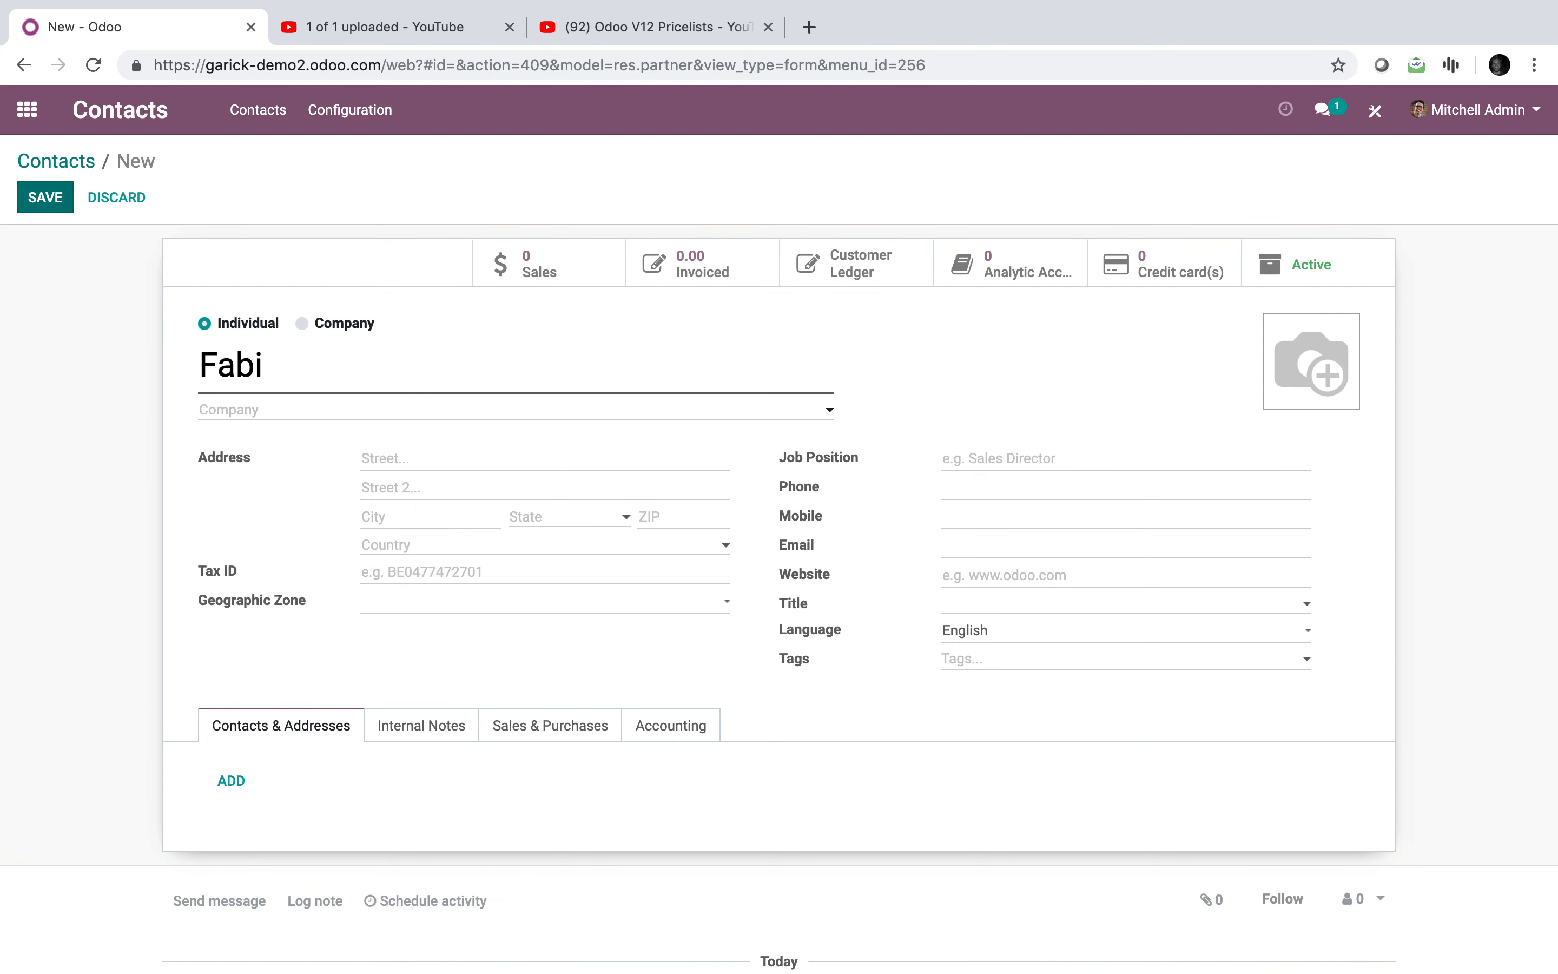
{"action": "type", "text": "enne"}
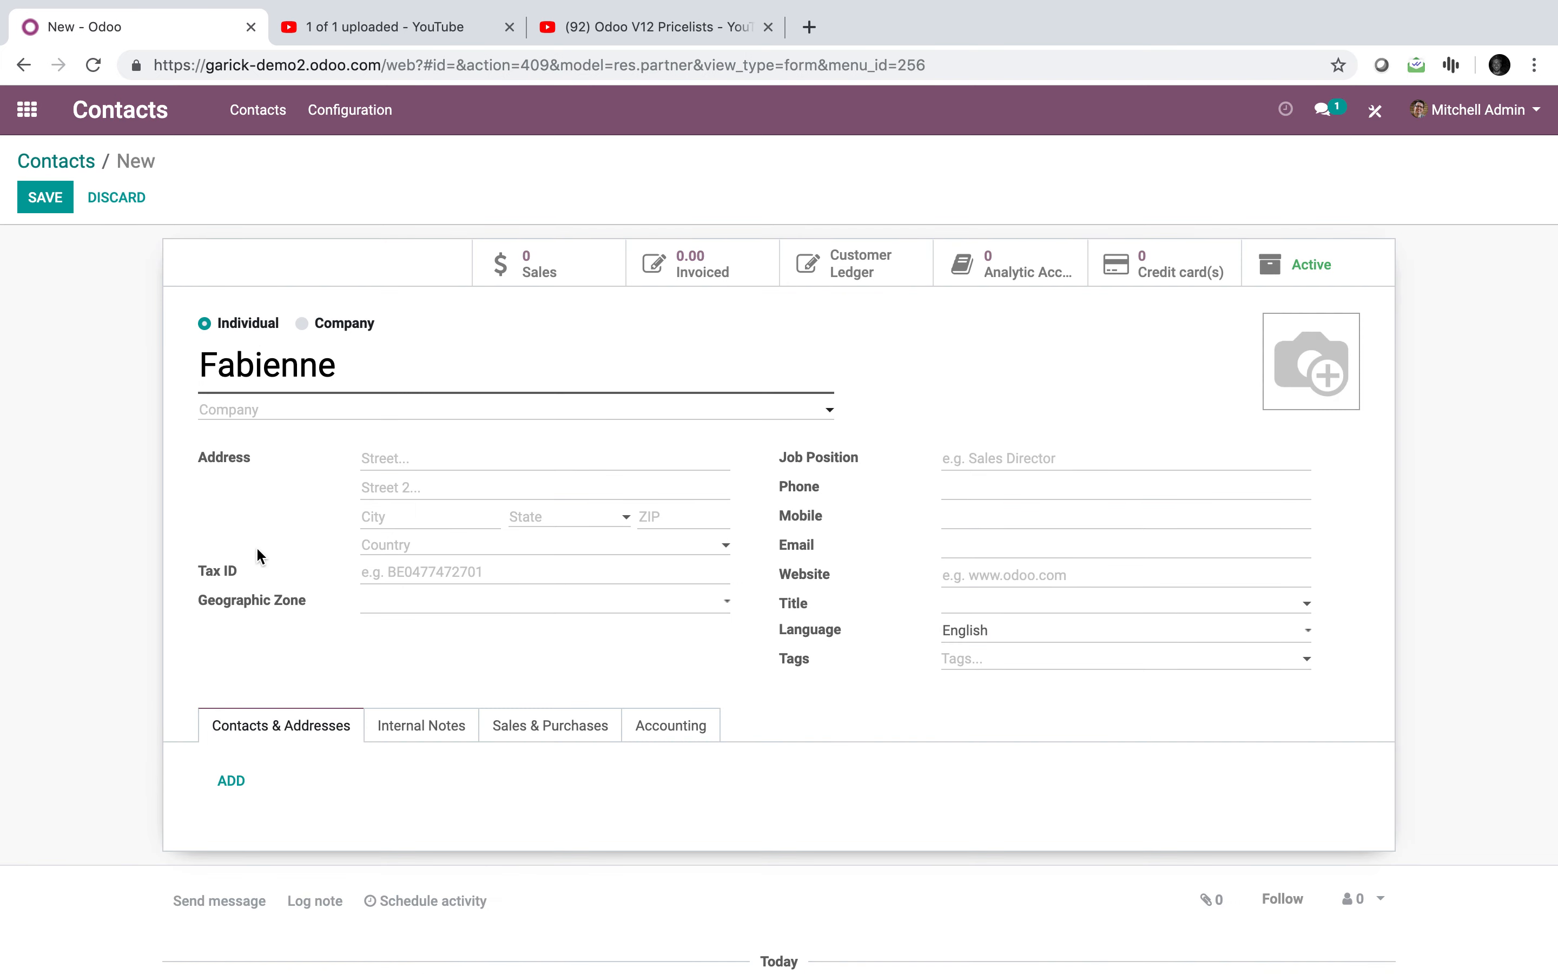
{"action": "left_click", "coordinate": [376, 516]}
{"action": "type", "text": "Br"}
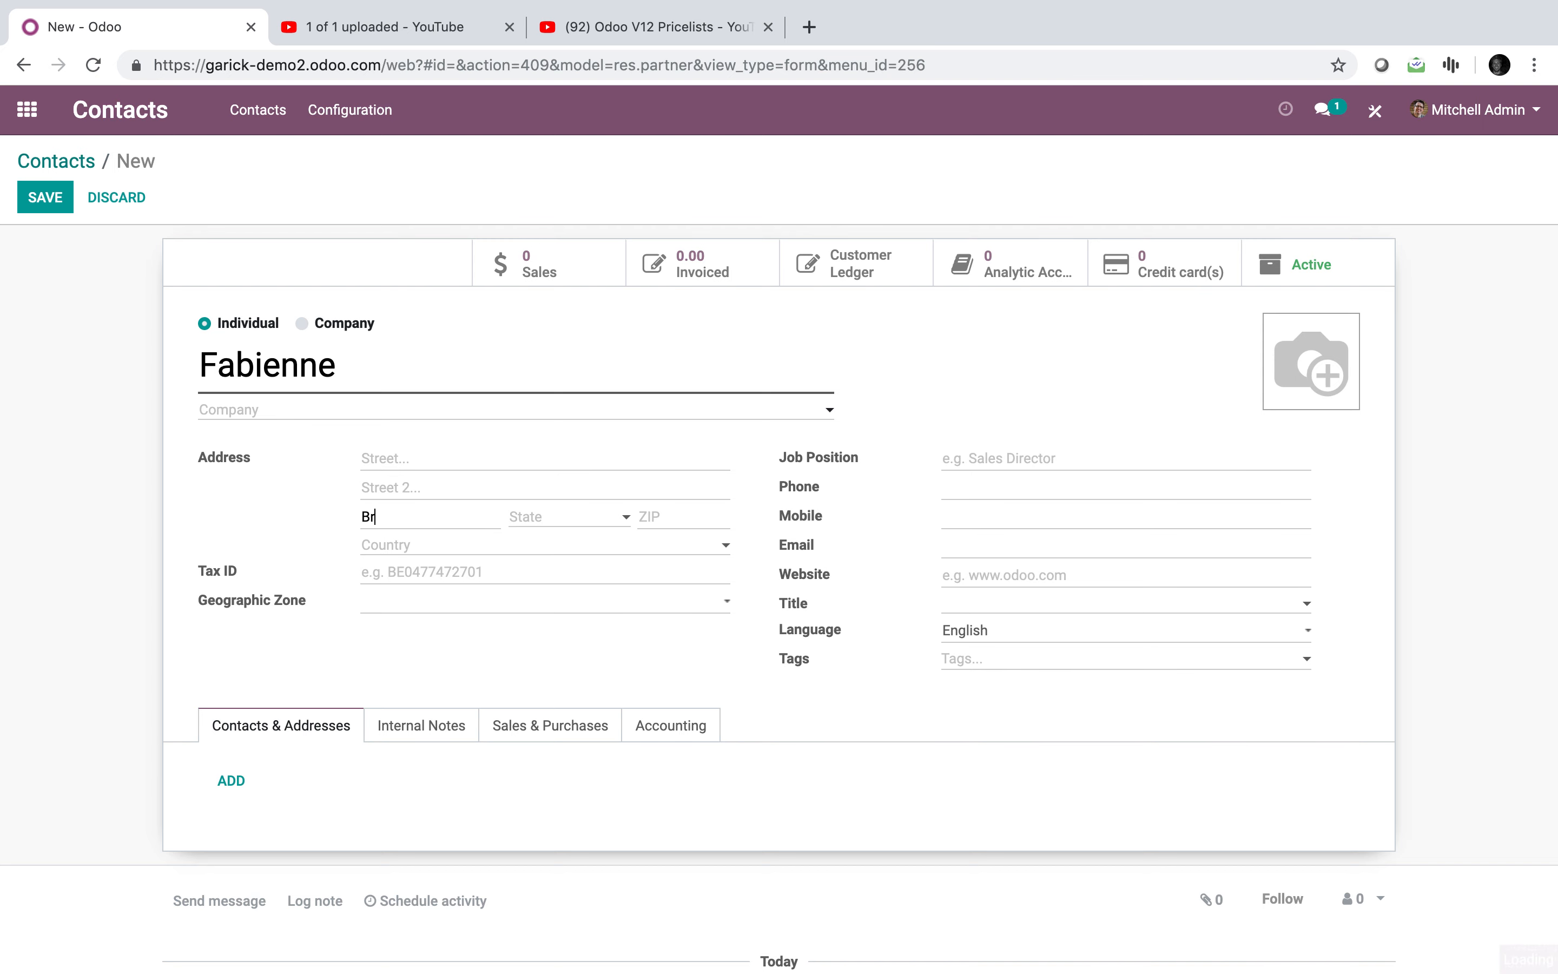
{"action": "type", "text": "ooklyn"}
{"action": "left_click", "coordinate": [58, 205]}
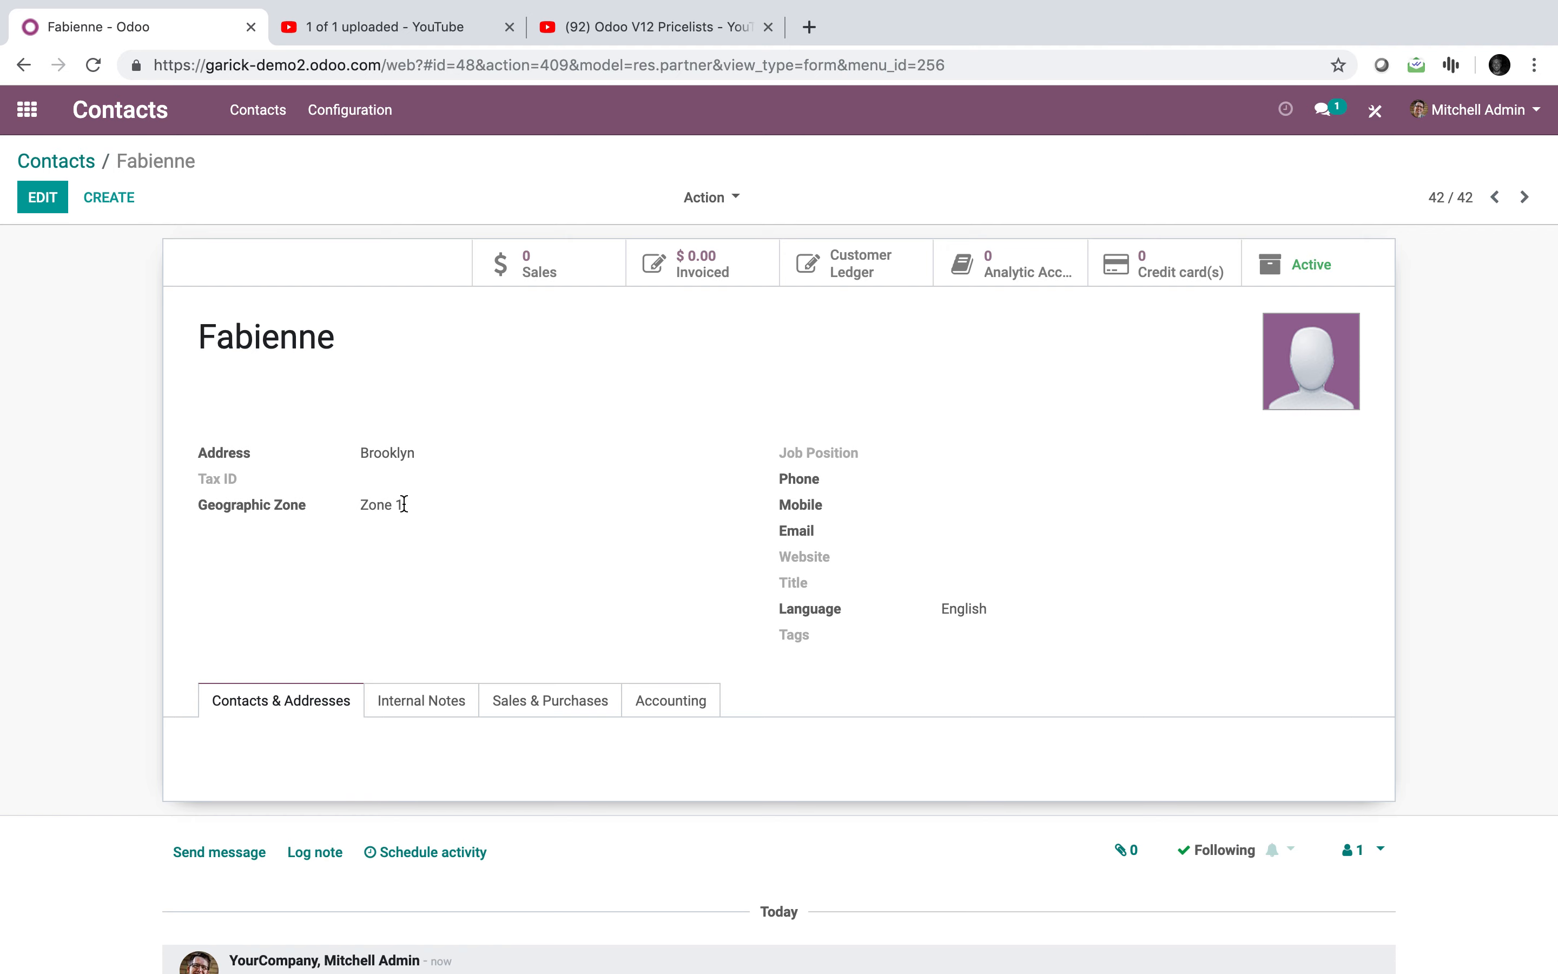
{"action": "left_click", "coordinate": [535, 706]}
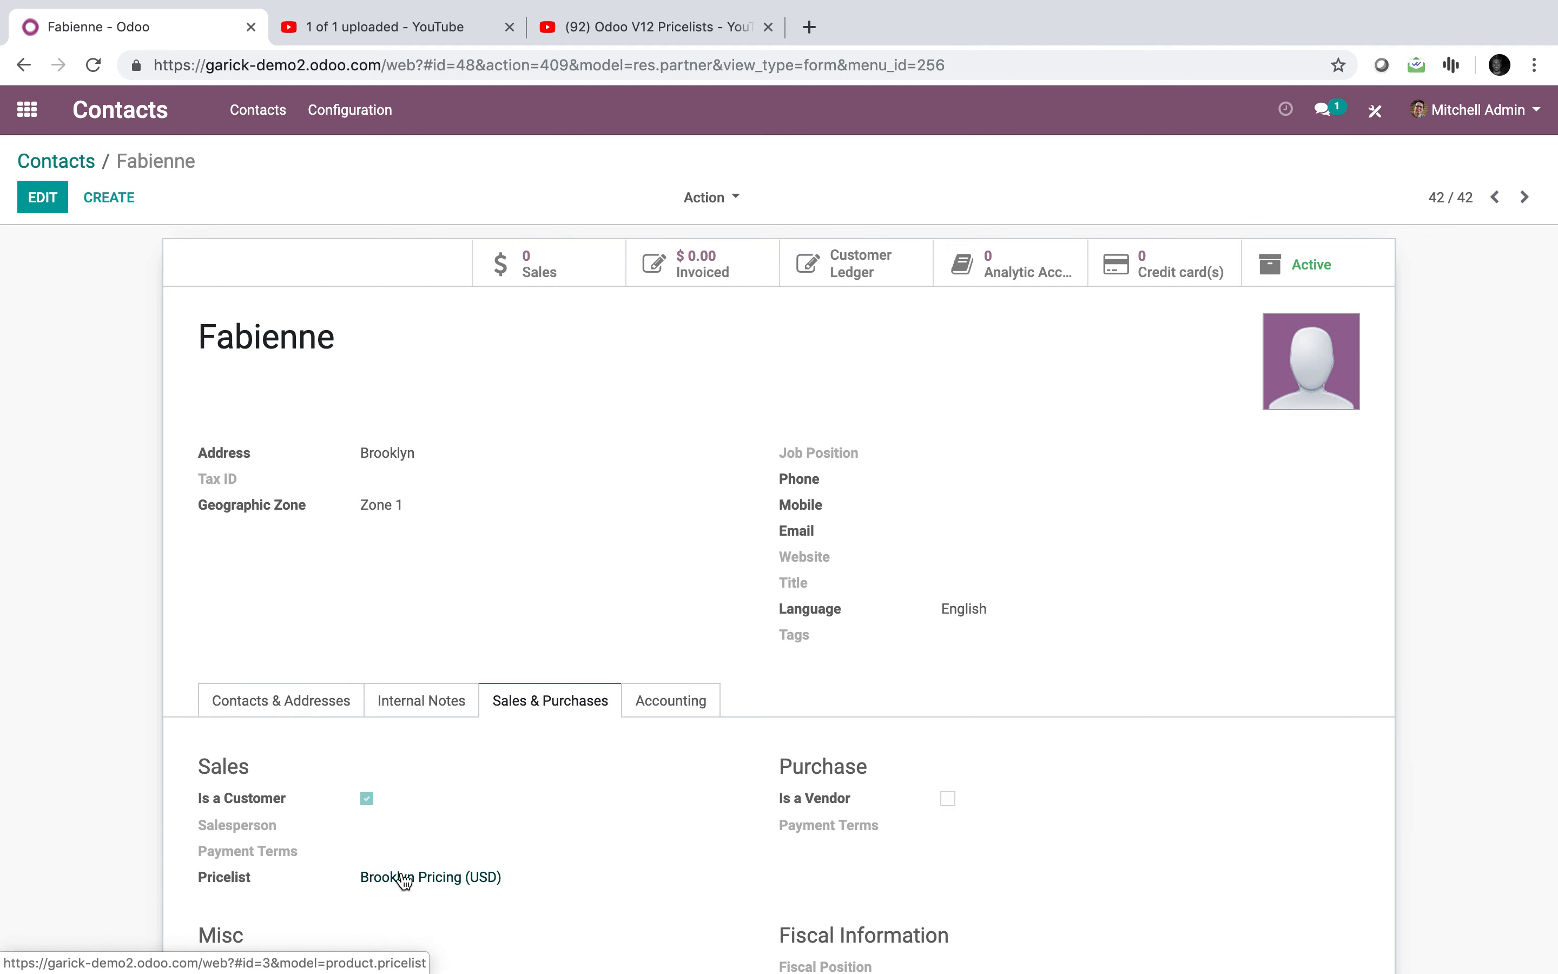
{"action": "left_click", "coordinate": [65, 162]}
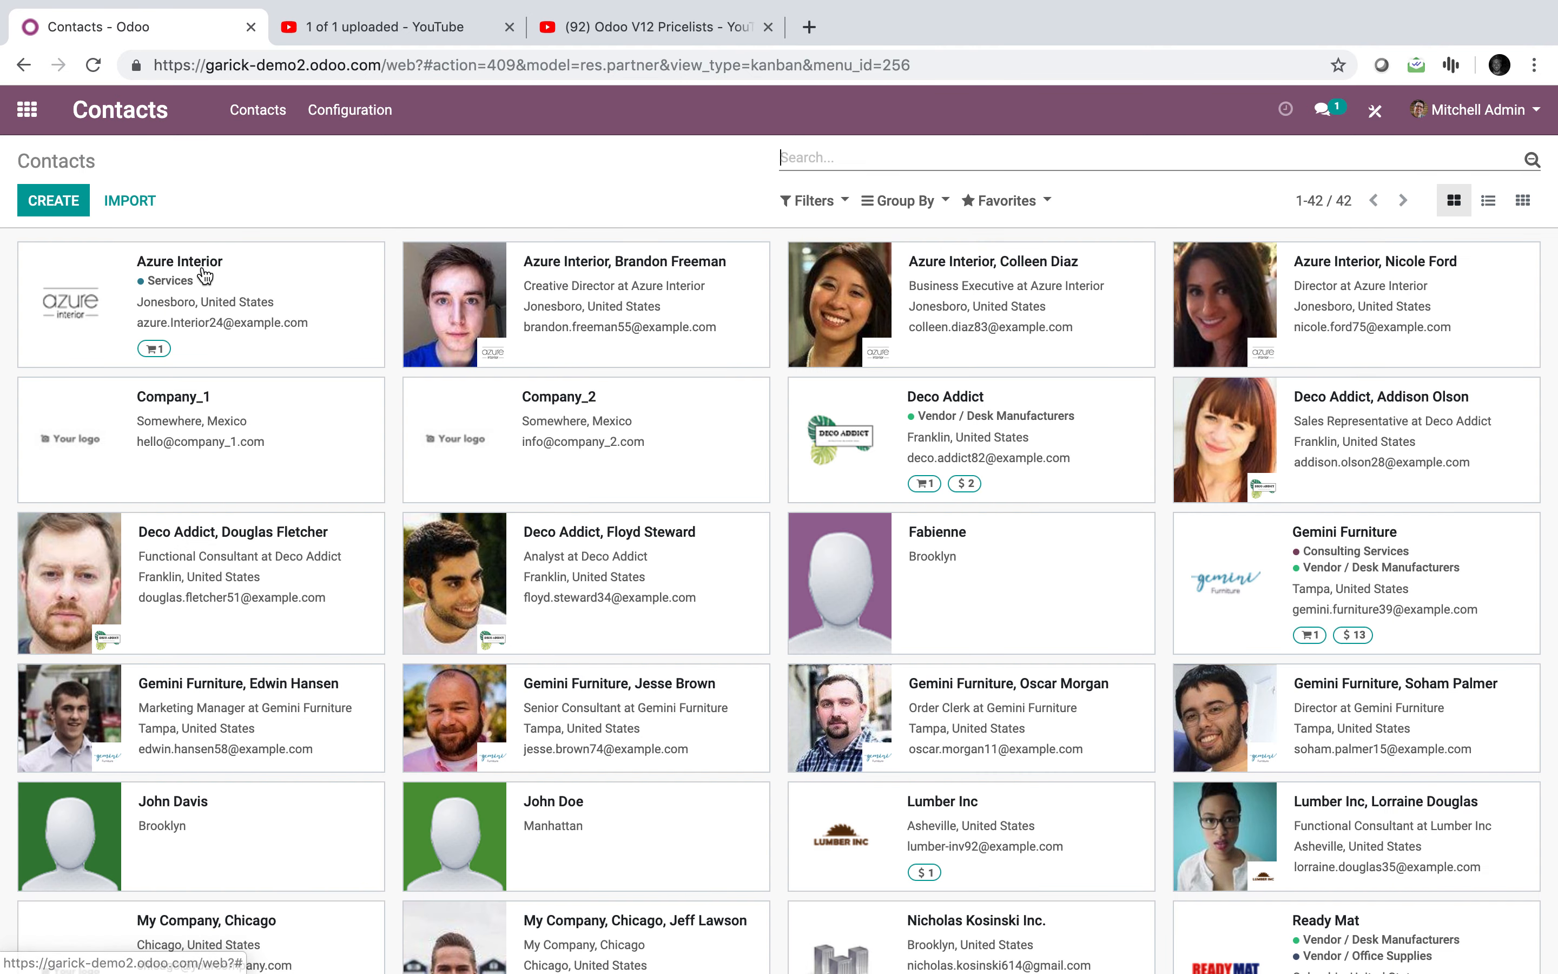
Step: Save a Manhattan test contact and confirm it has no zone and Public Pricelist (USD)
{"action": "left_click", "coordinate": [57, 203]}
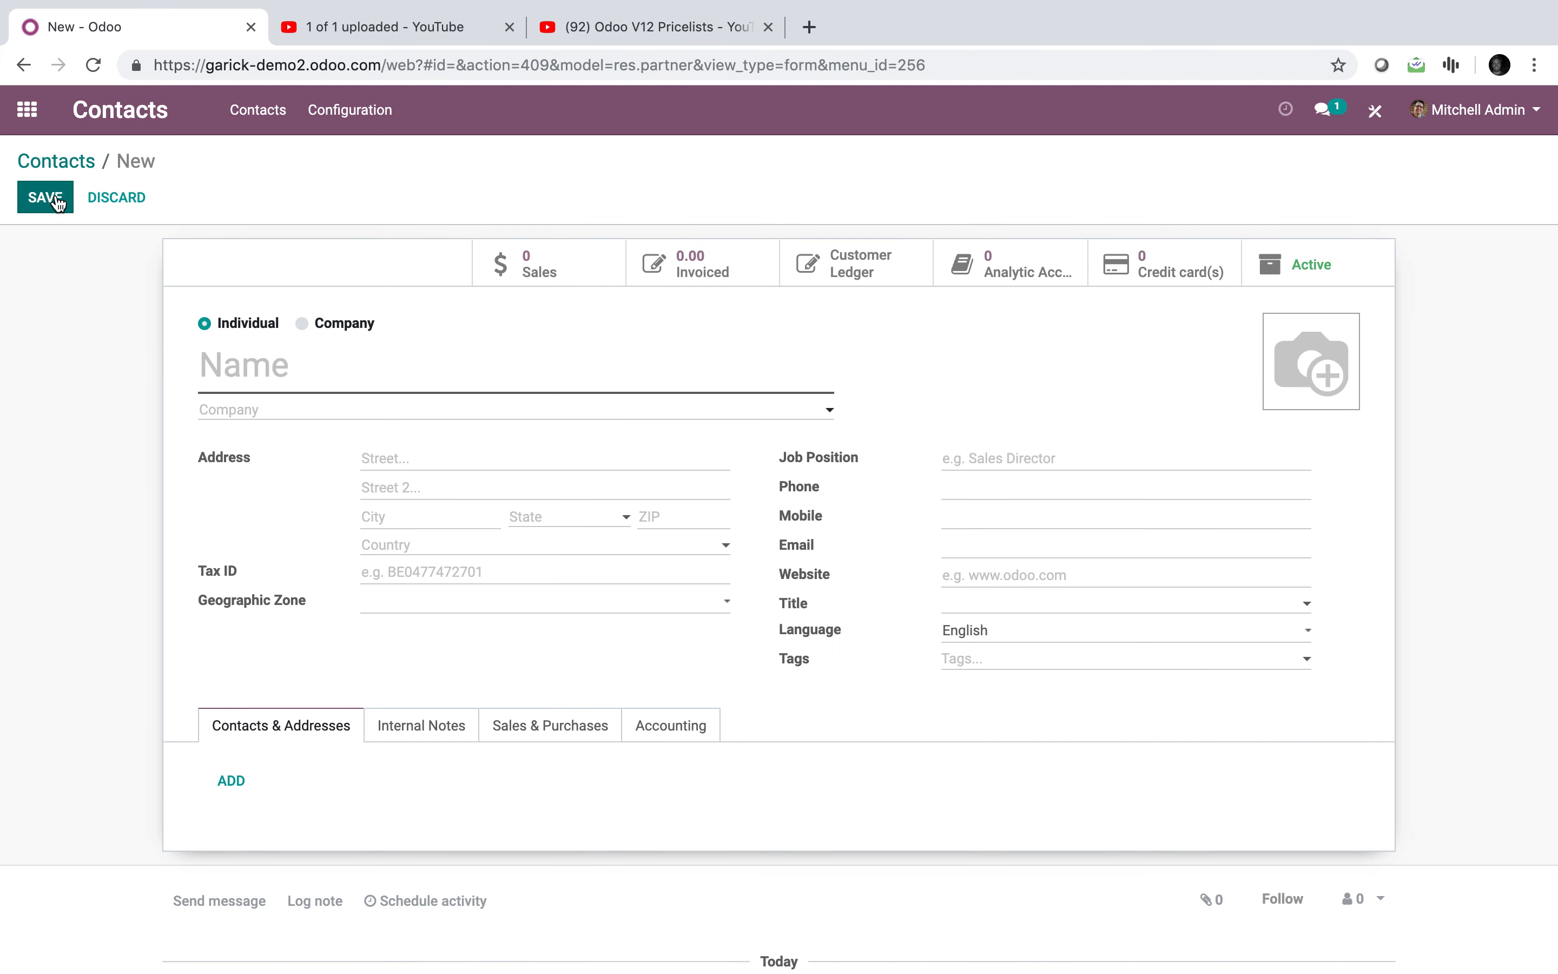
{"action": "type", "text": "John"}
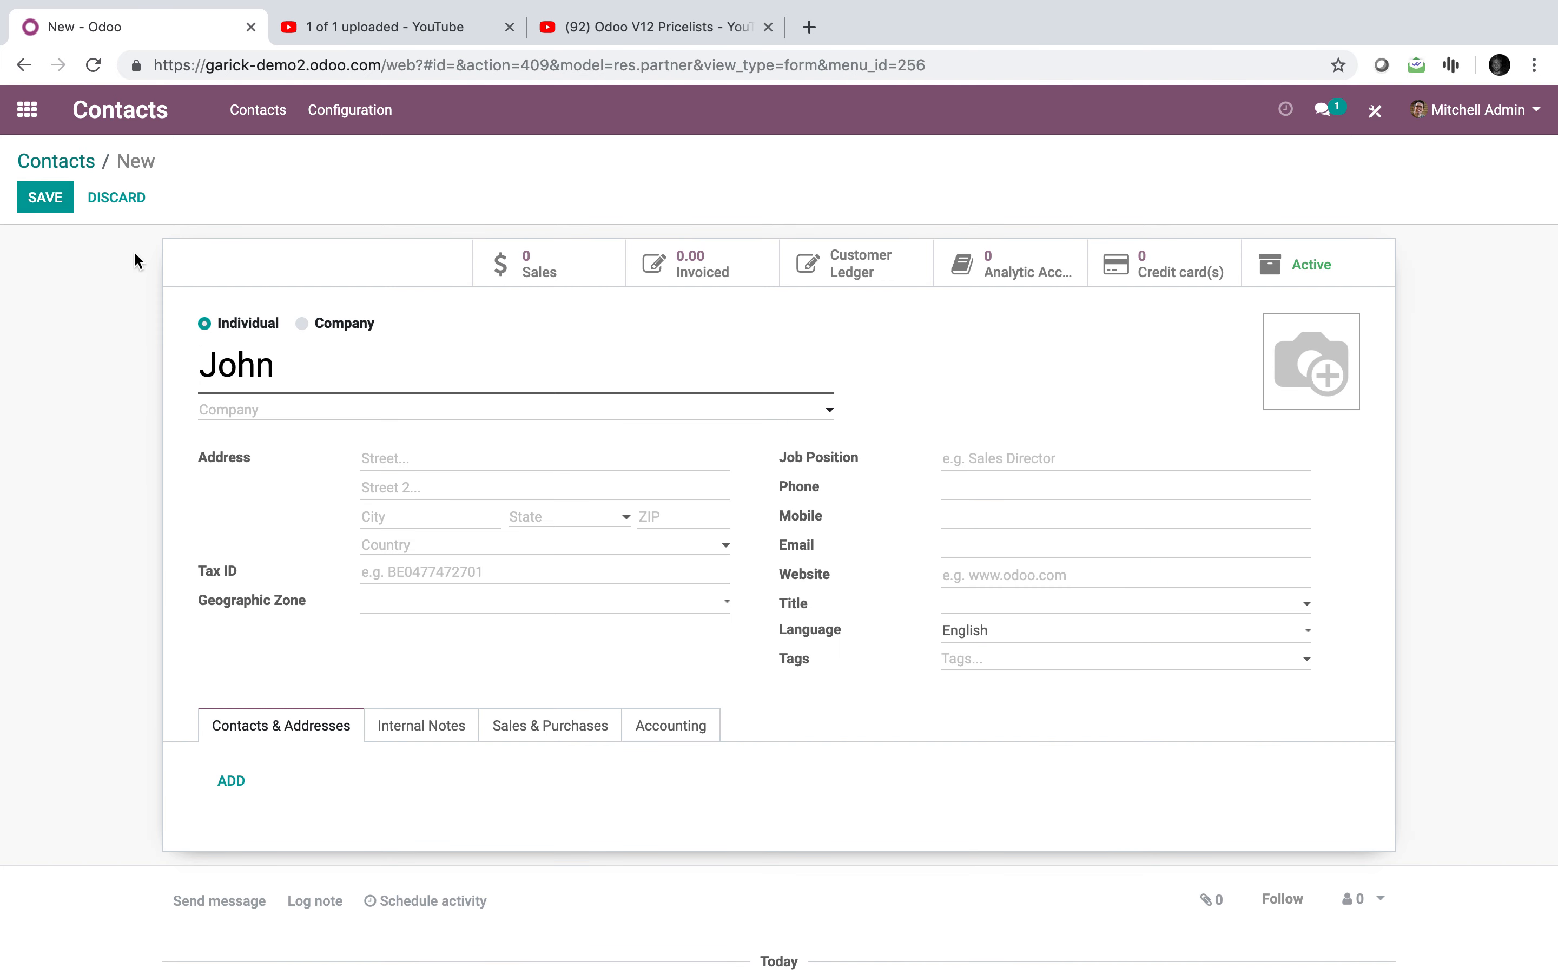
{"action": "left_click", "coordinate": [393, 508]}
{"action": "type", "text": "Manhattan"}
{"action": "left_click", "coordinate": [54, 205]}
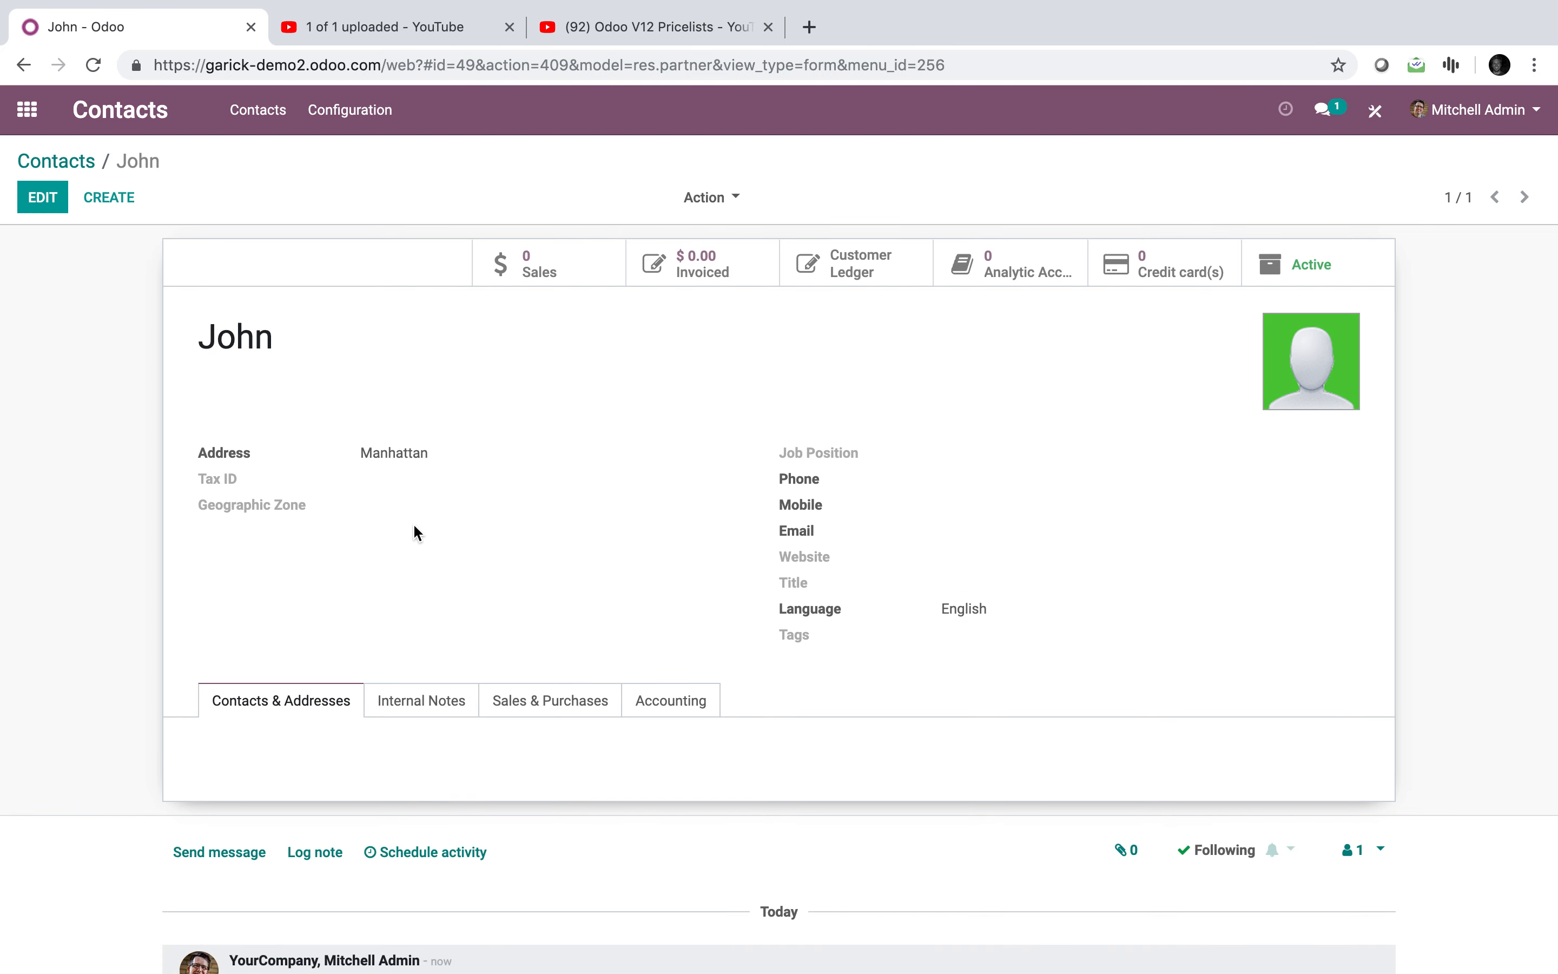
{"action": "left_click", "coordinate": [536, 711]}
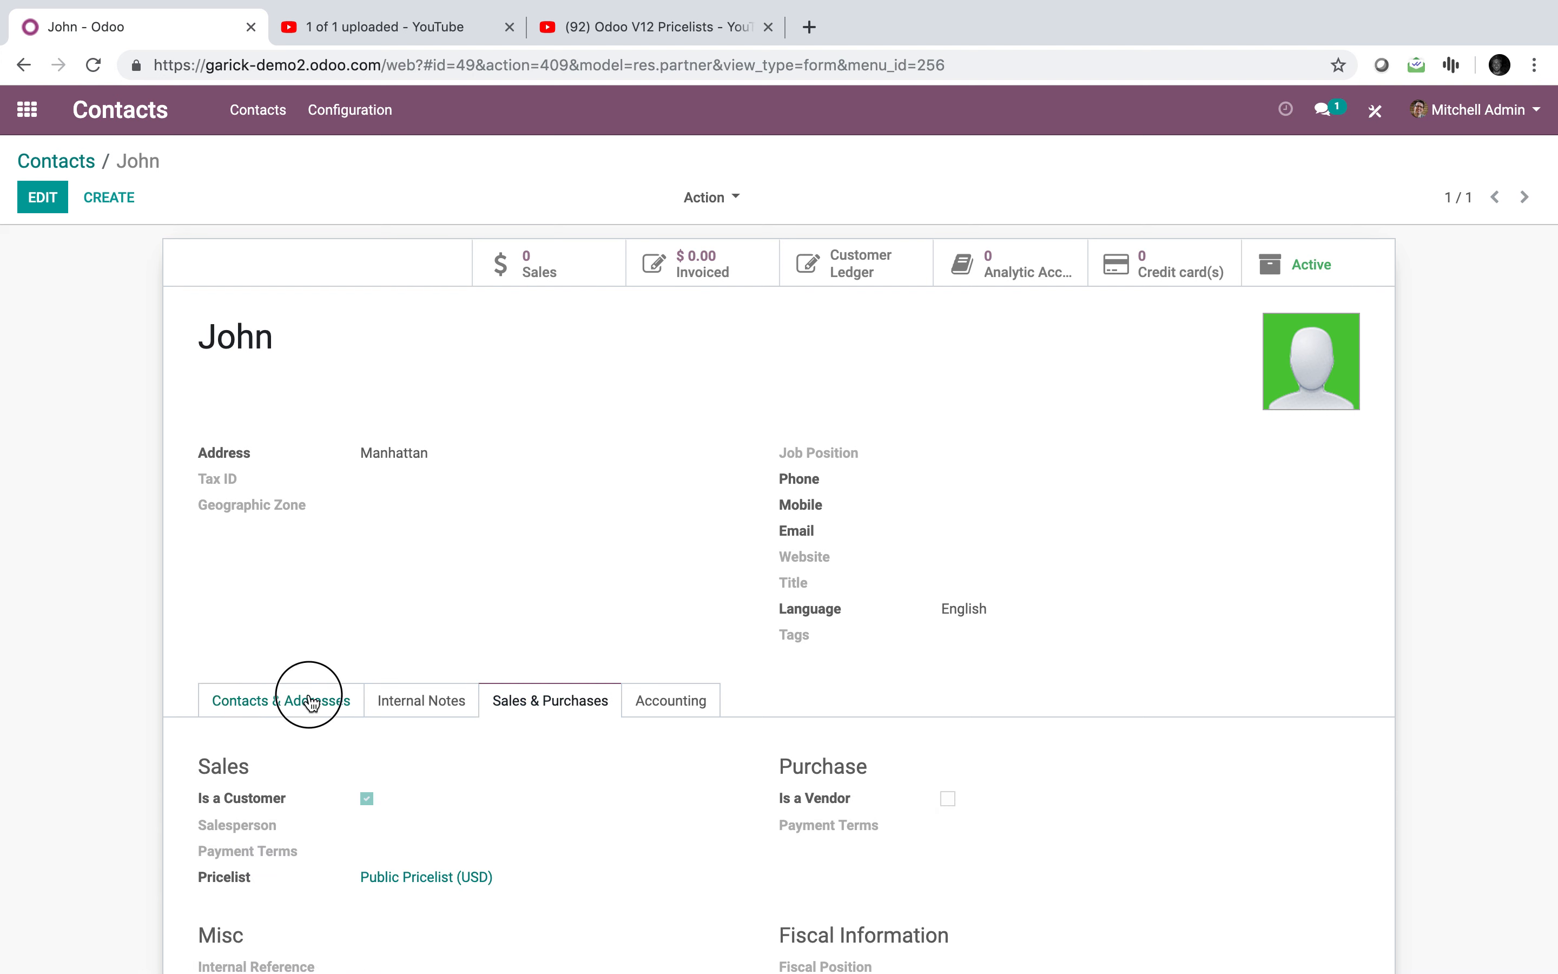
{"action": "left_click", "coordinate": [312, 703]}
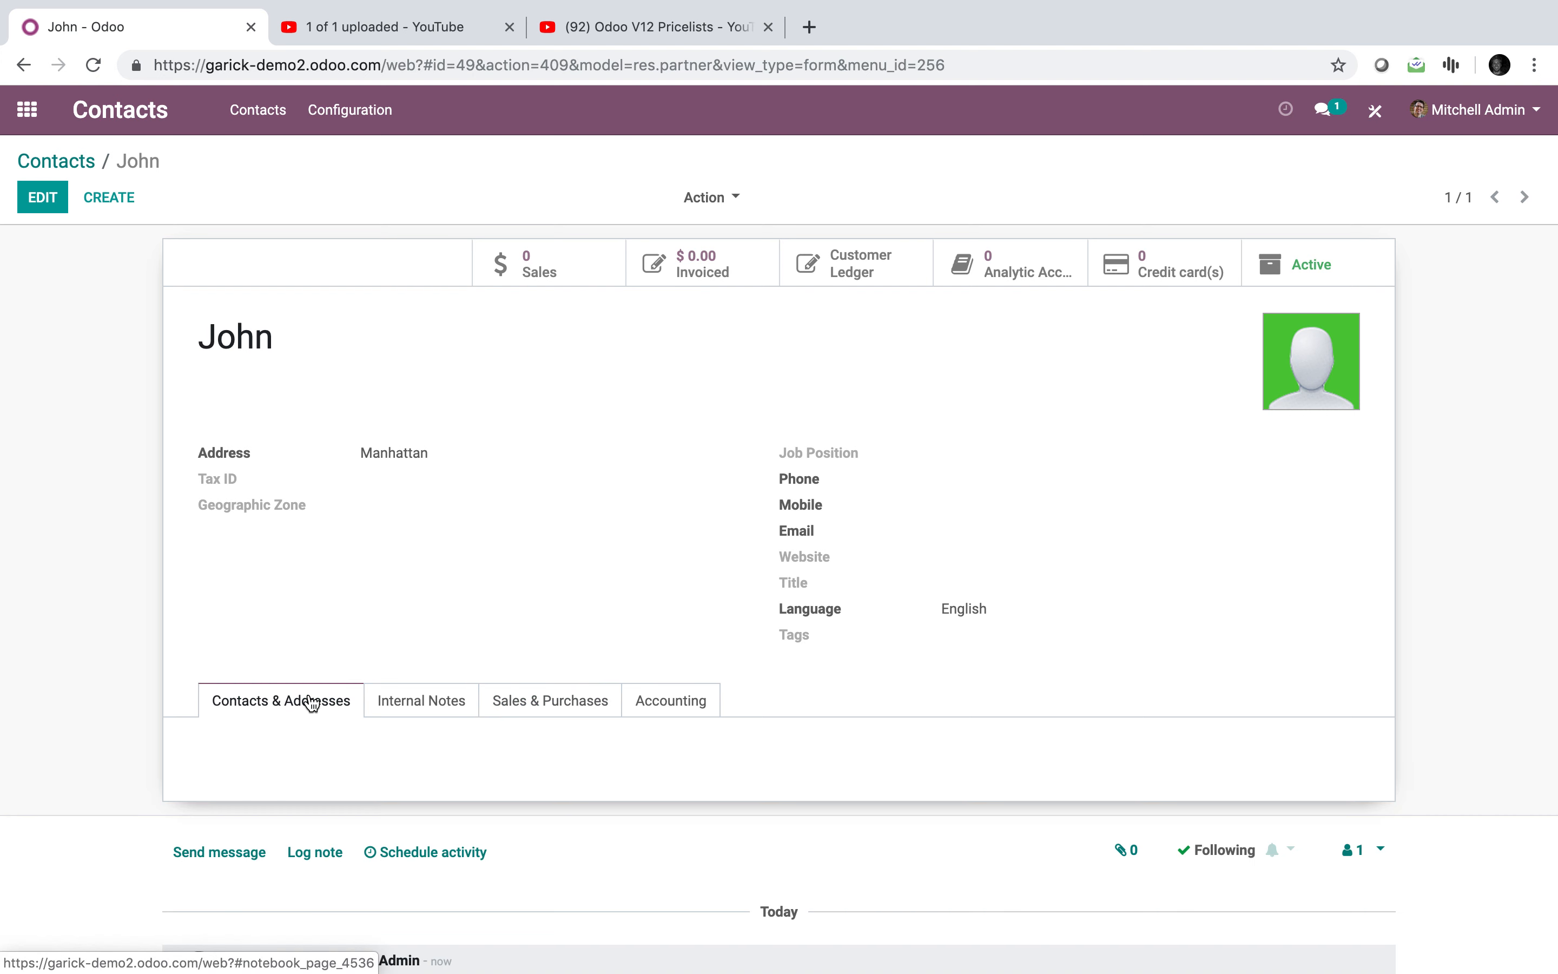
{"action": "left_click", "coordinate": [24, 117]}
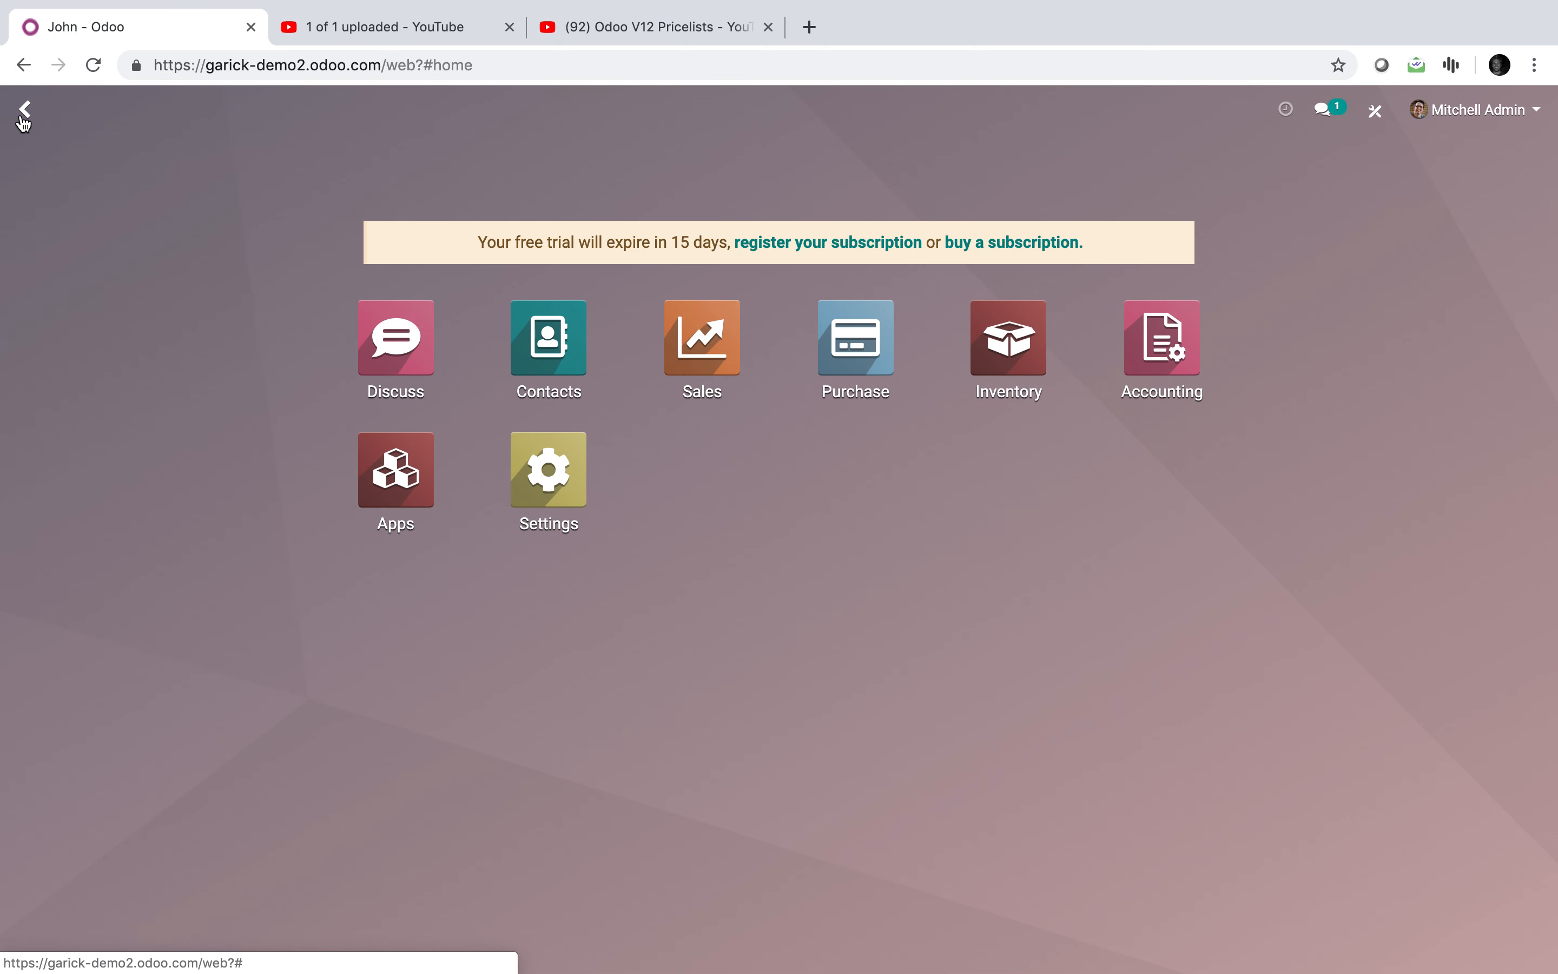